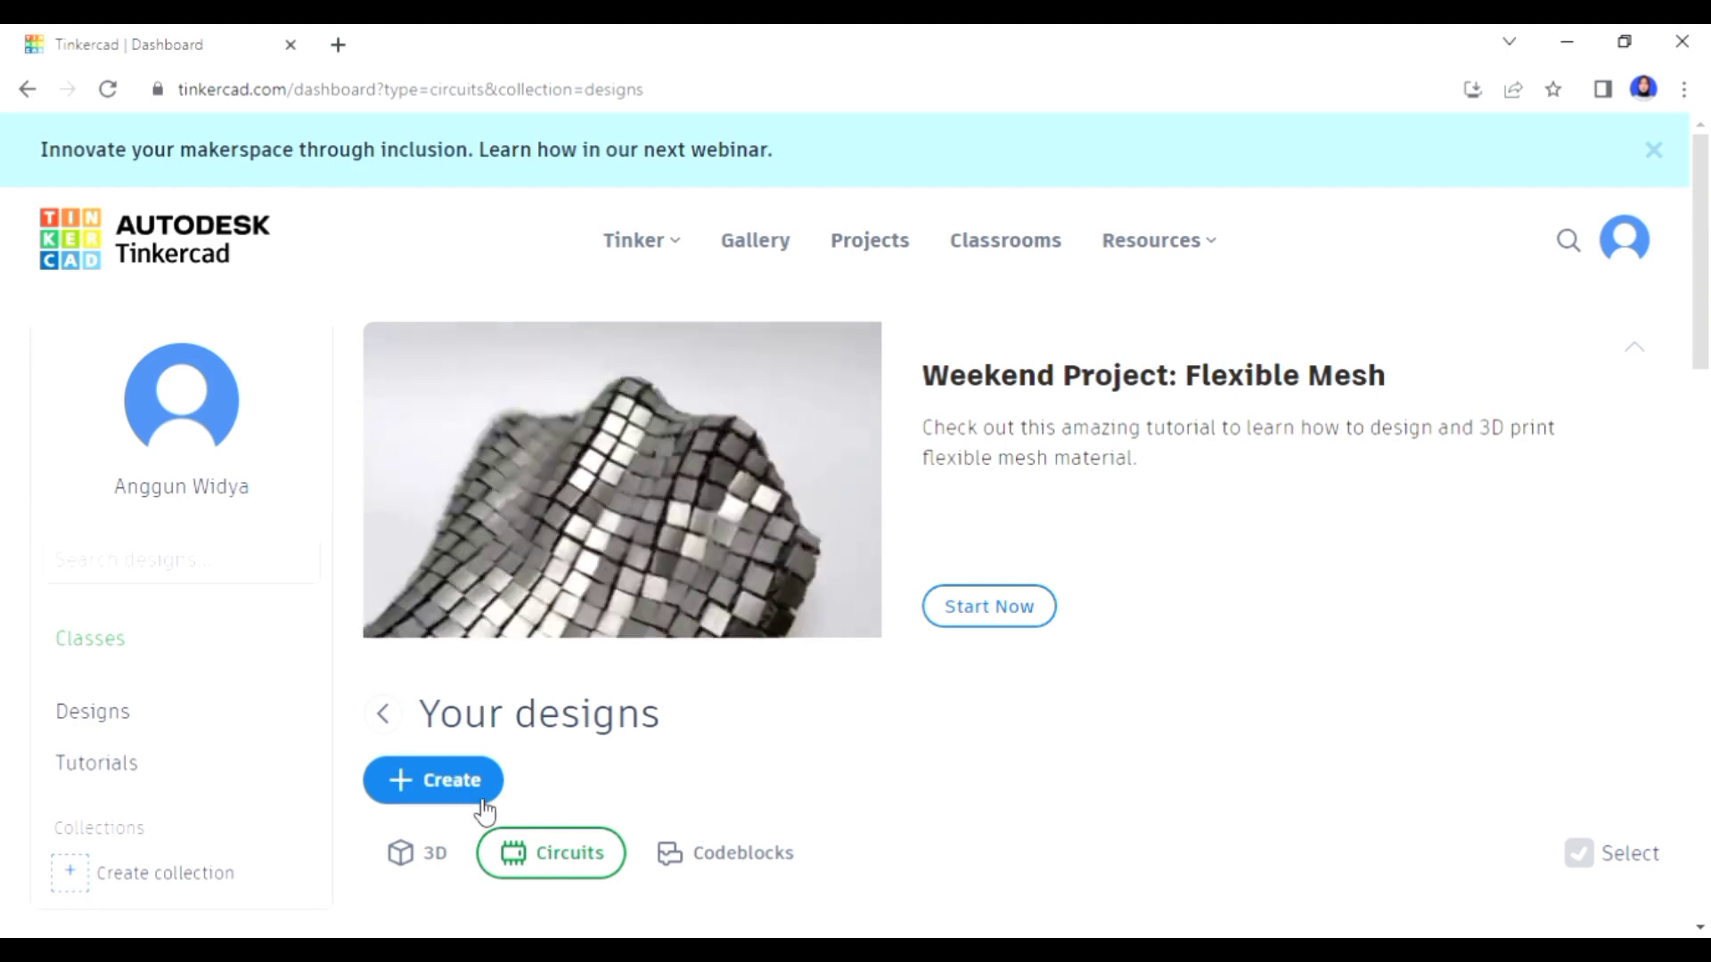
# - Create a new circuit design and place three resistors side by side near the top of the workplane
pyautogui.click(433, 780)
pyautogui.click(458, 924)
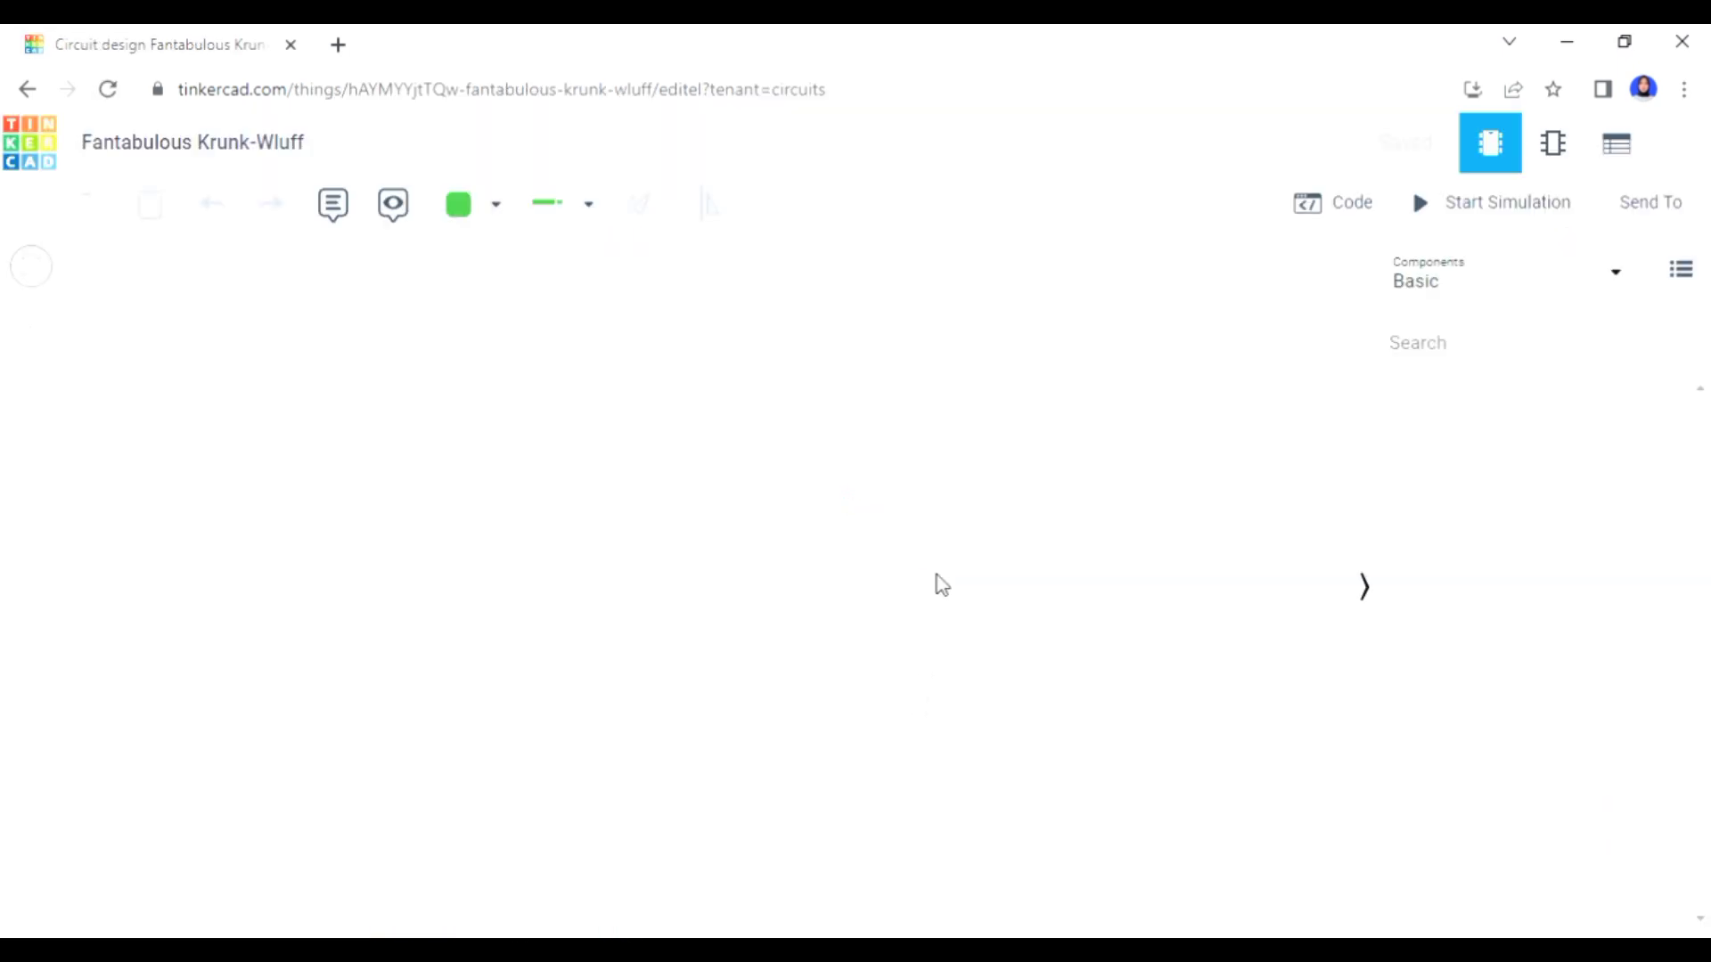
pyautogui.moveTo(1425, 429); pyautogui.dragTo(1292, 294)
pyautogui.moveTo(1434, 461); pyautogui.dragTo(1222, 294)
pyautogui.moveTo(1425, 437); pyautogui.dragTo(1159, 298)
pyautogui.click(1201, 560)
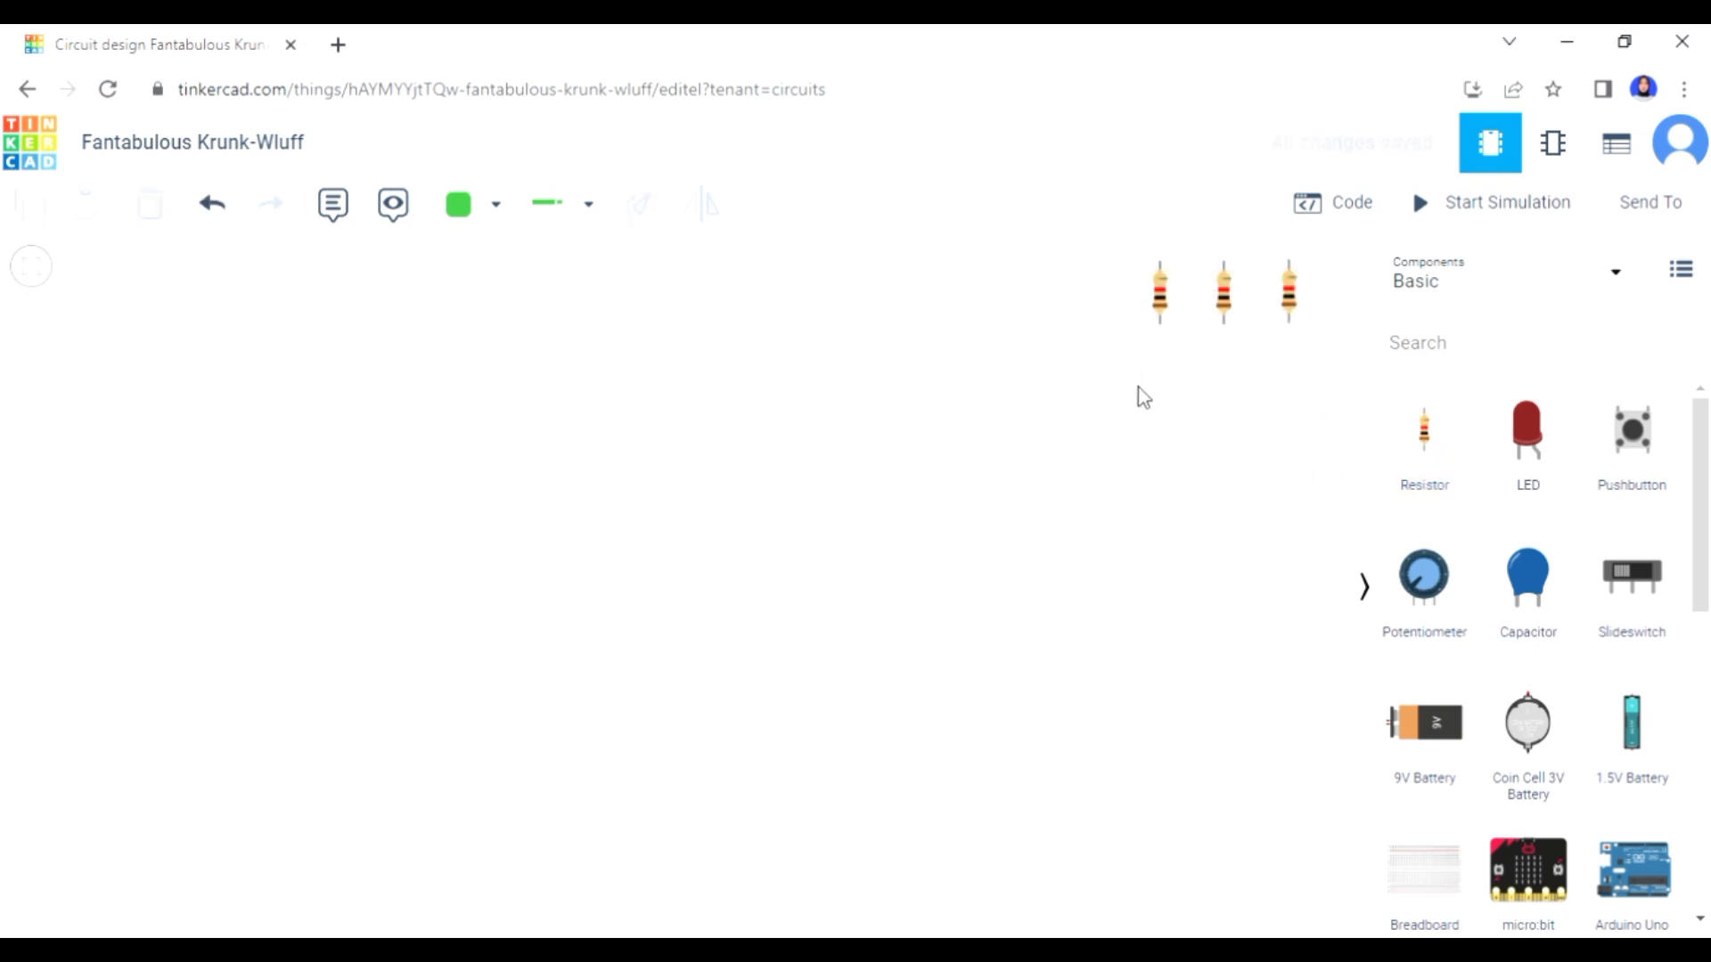
# - Place a photoresistor below the resistors, find the sensor components, and place a TMP36 temperature sensor next to the photoresistor
pyautogui.scroll(-5, 1462, 623)
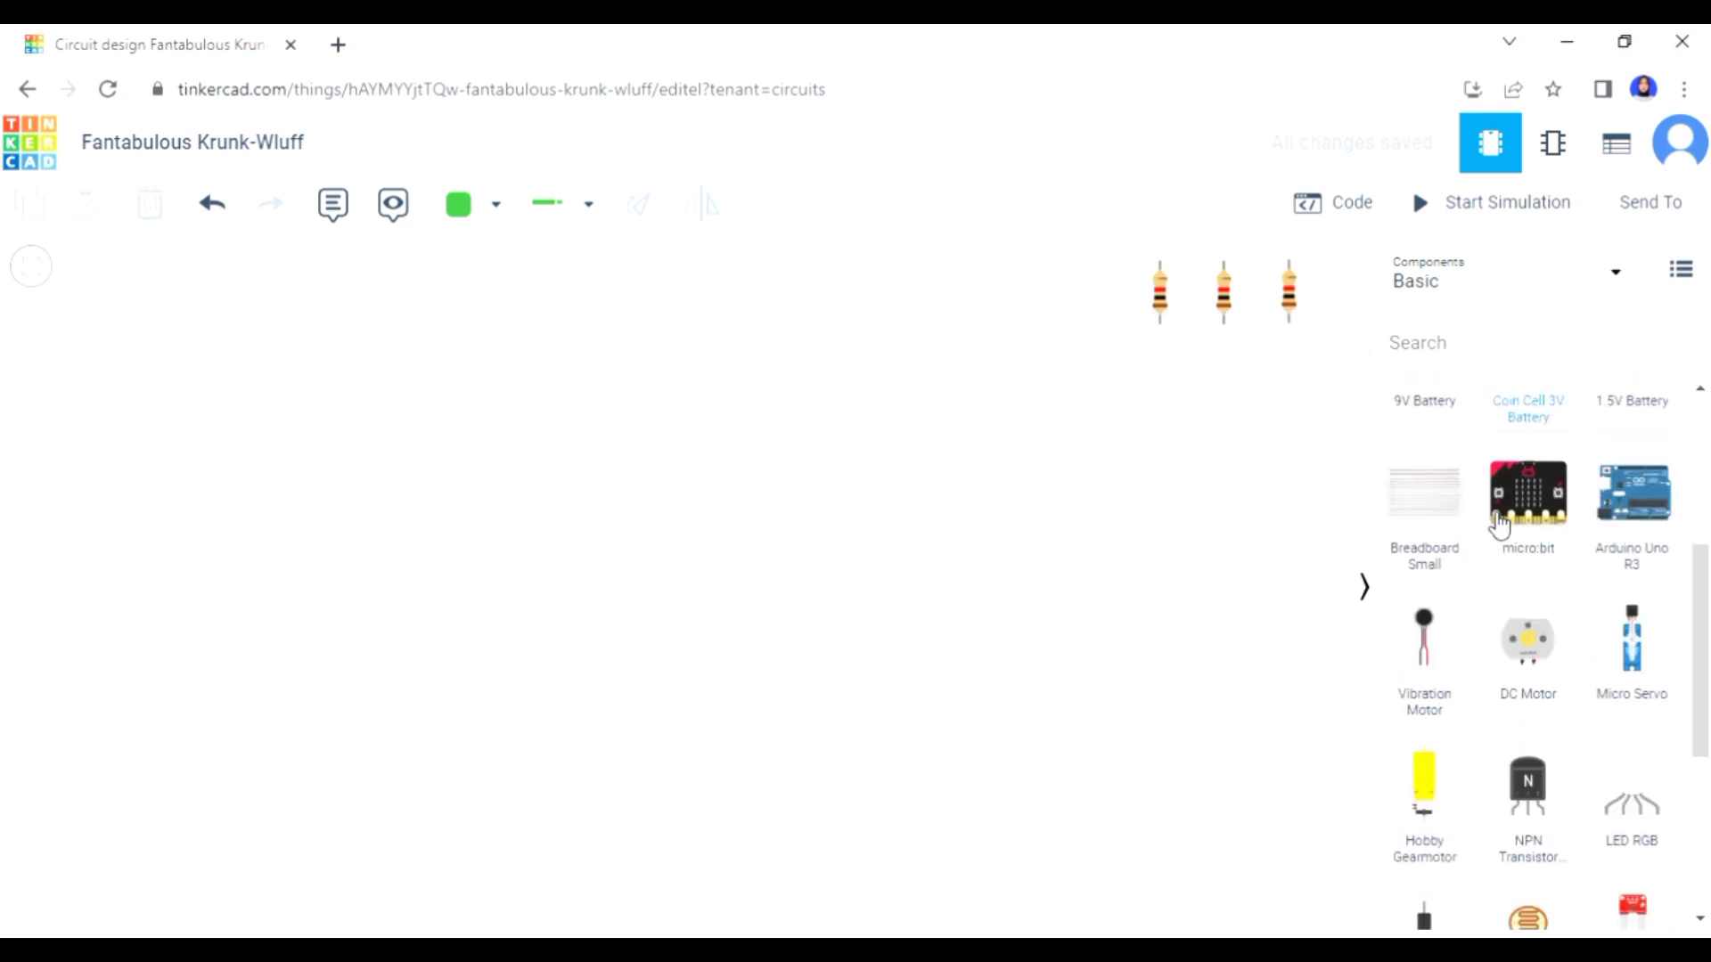
pyautogui.moveTo(1527, 803); pyautogui.dragTo(1284, 417)
pyautogui.click(1539, 343)
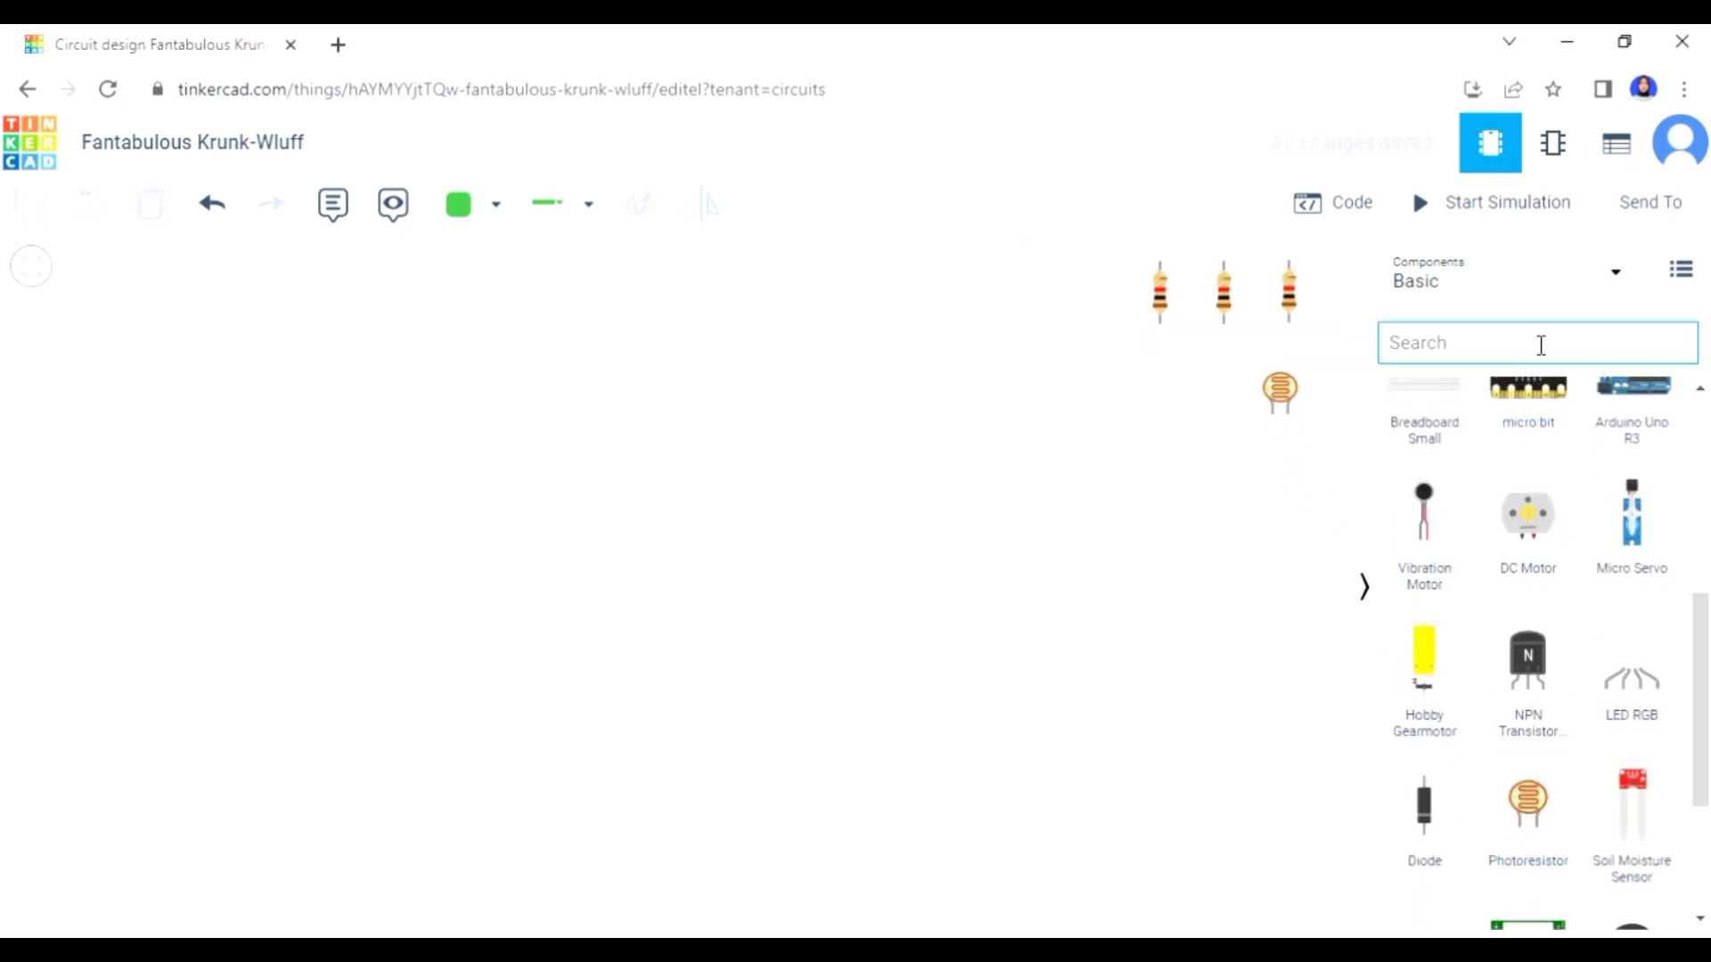
pyautogui.write('sen')
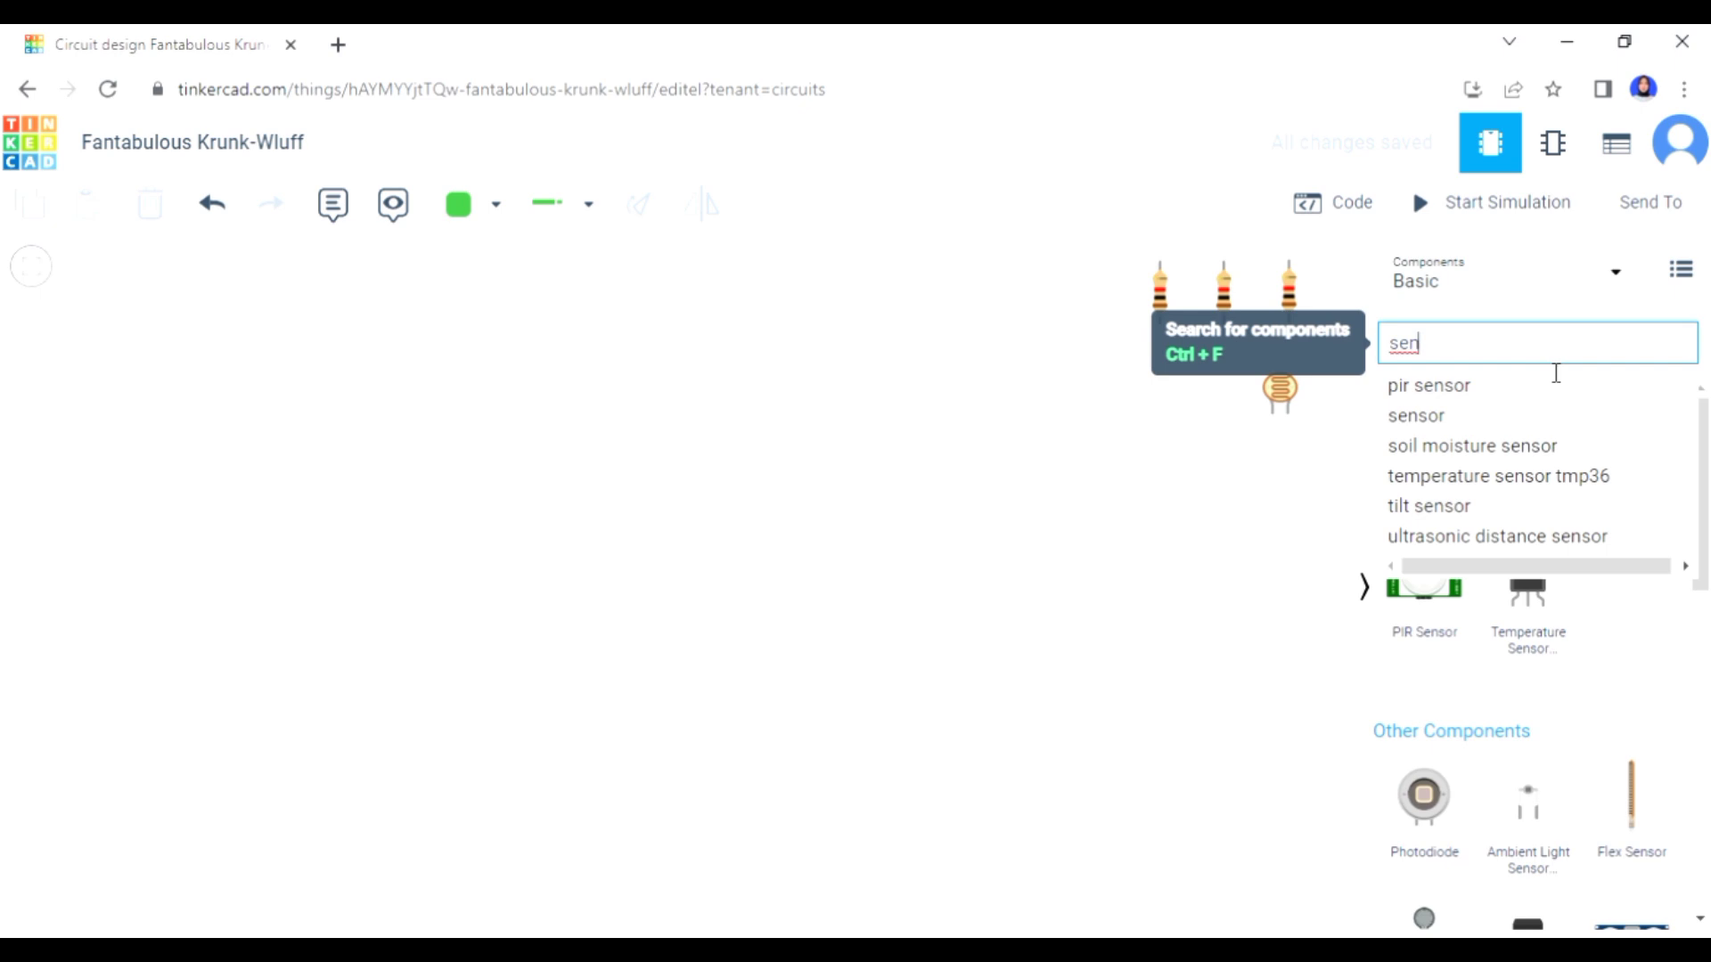
pyautogui.write('sor ul')
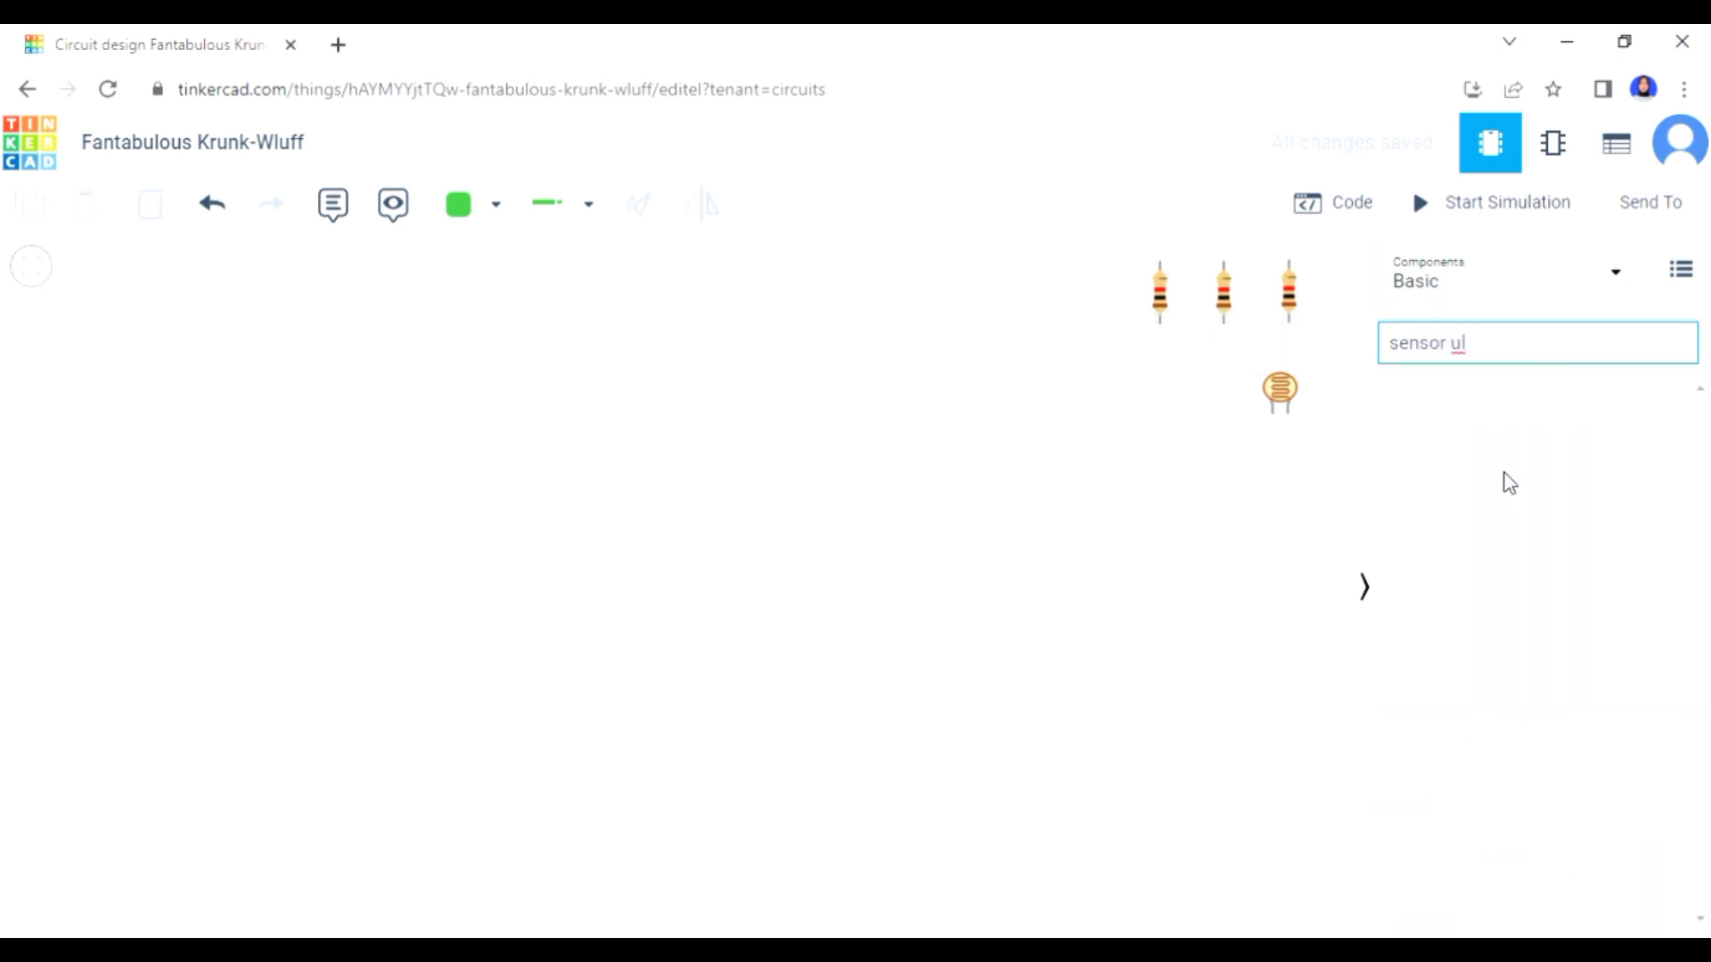
pyautogui.press('BackSpace')
pyautogui.press('BackSpace')
pyautogui.click(1500, 454)
pyautogui.moveTo(1425, 432); pyautogui.dragTo(1228, 426)
pyautogui.scroll(-10, 1515, 580)
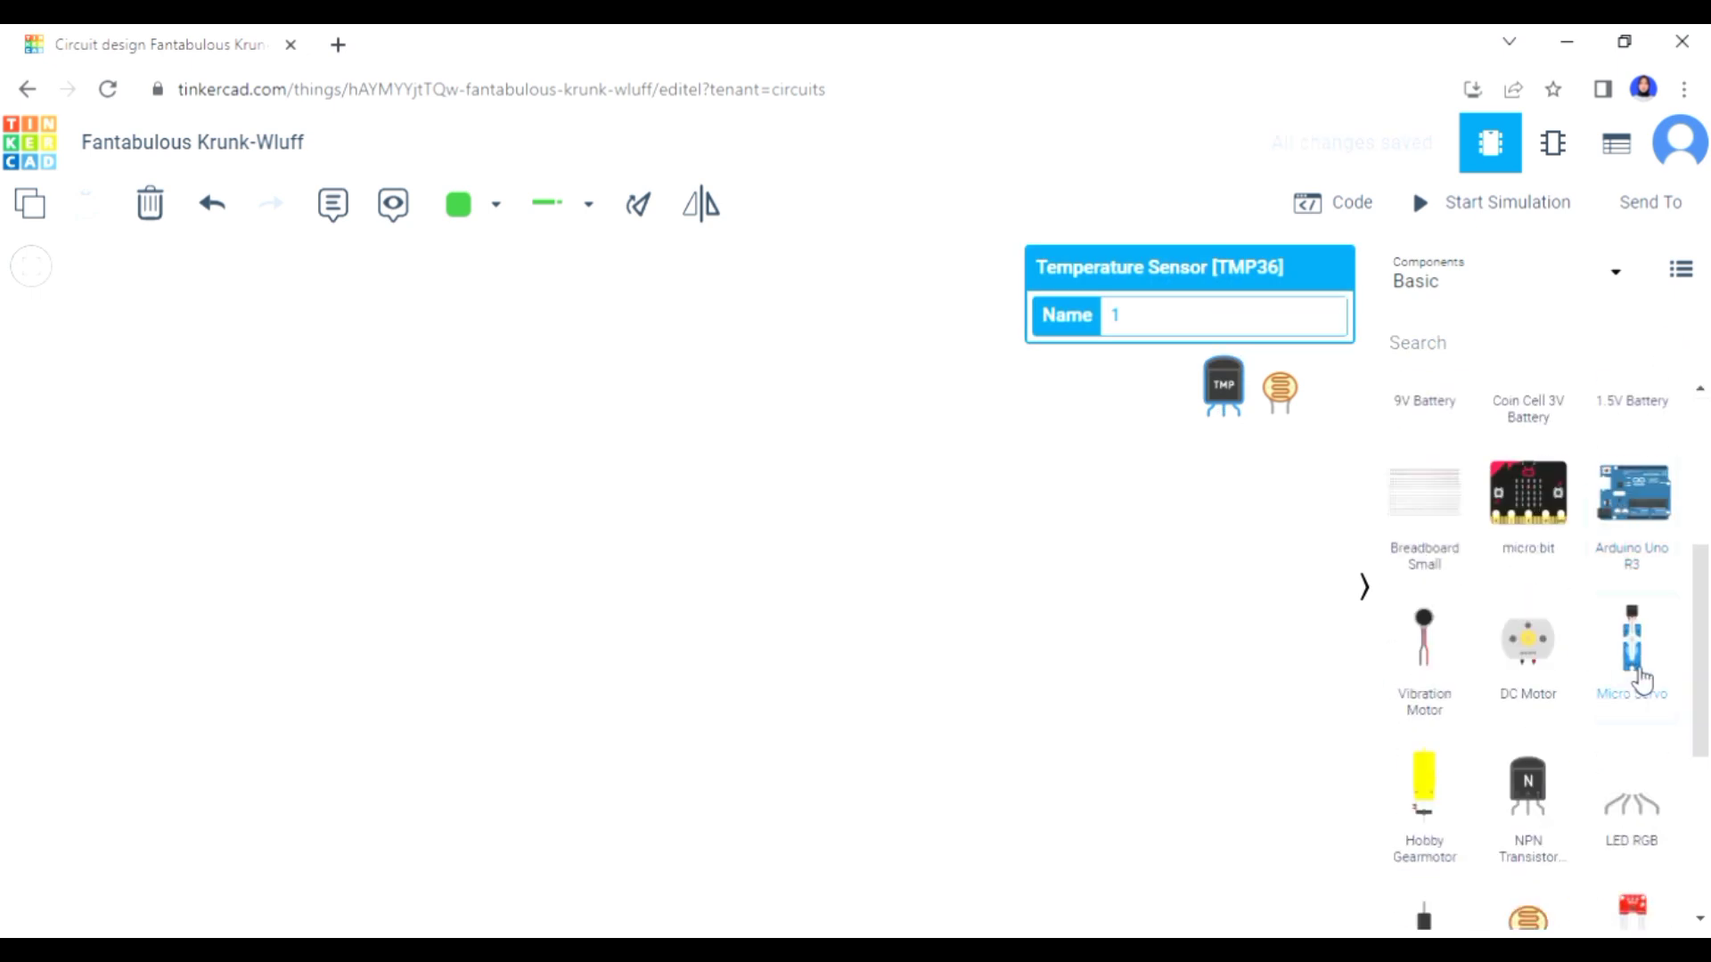
pyautogui.moveTo(1424, 688); pyautogui.dragTo(1046, 426)
pyautogui.click(213, 203)
# - Find the ultrasonic distance sensor and place the four-pin HC-SR04 version beside the temperature sensor
pyautogui.click(1662, 356)
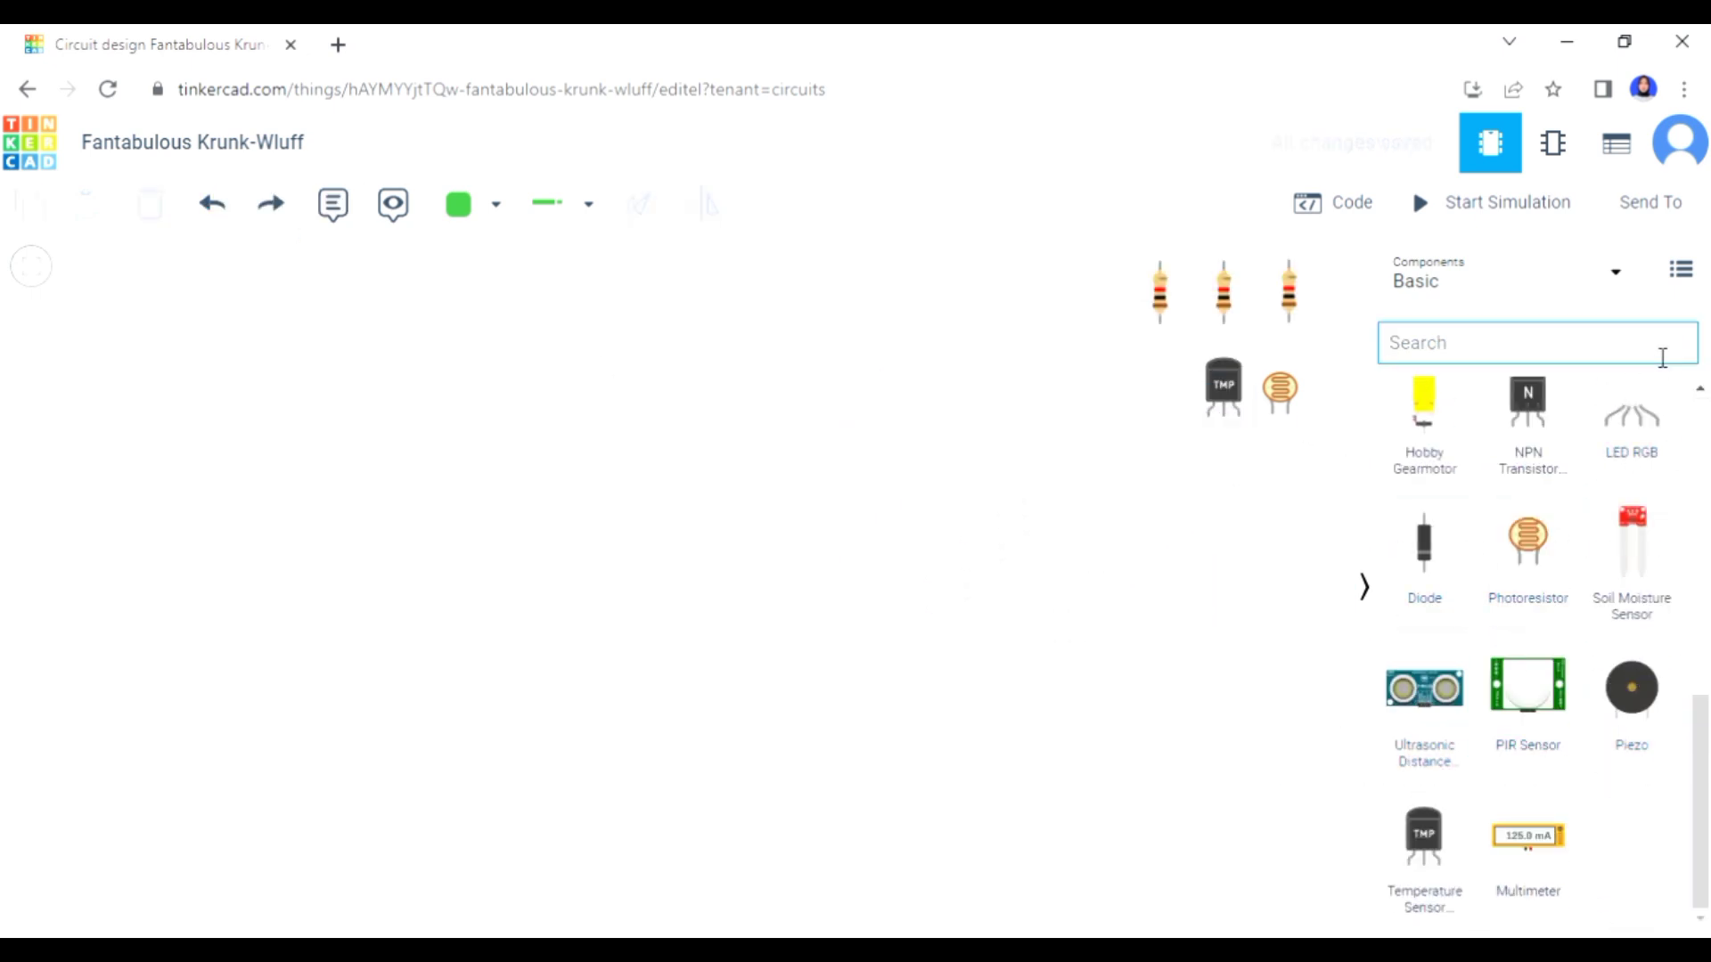
pyautogui.write('ultr')
pyautogui.click(1558, 416)
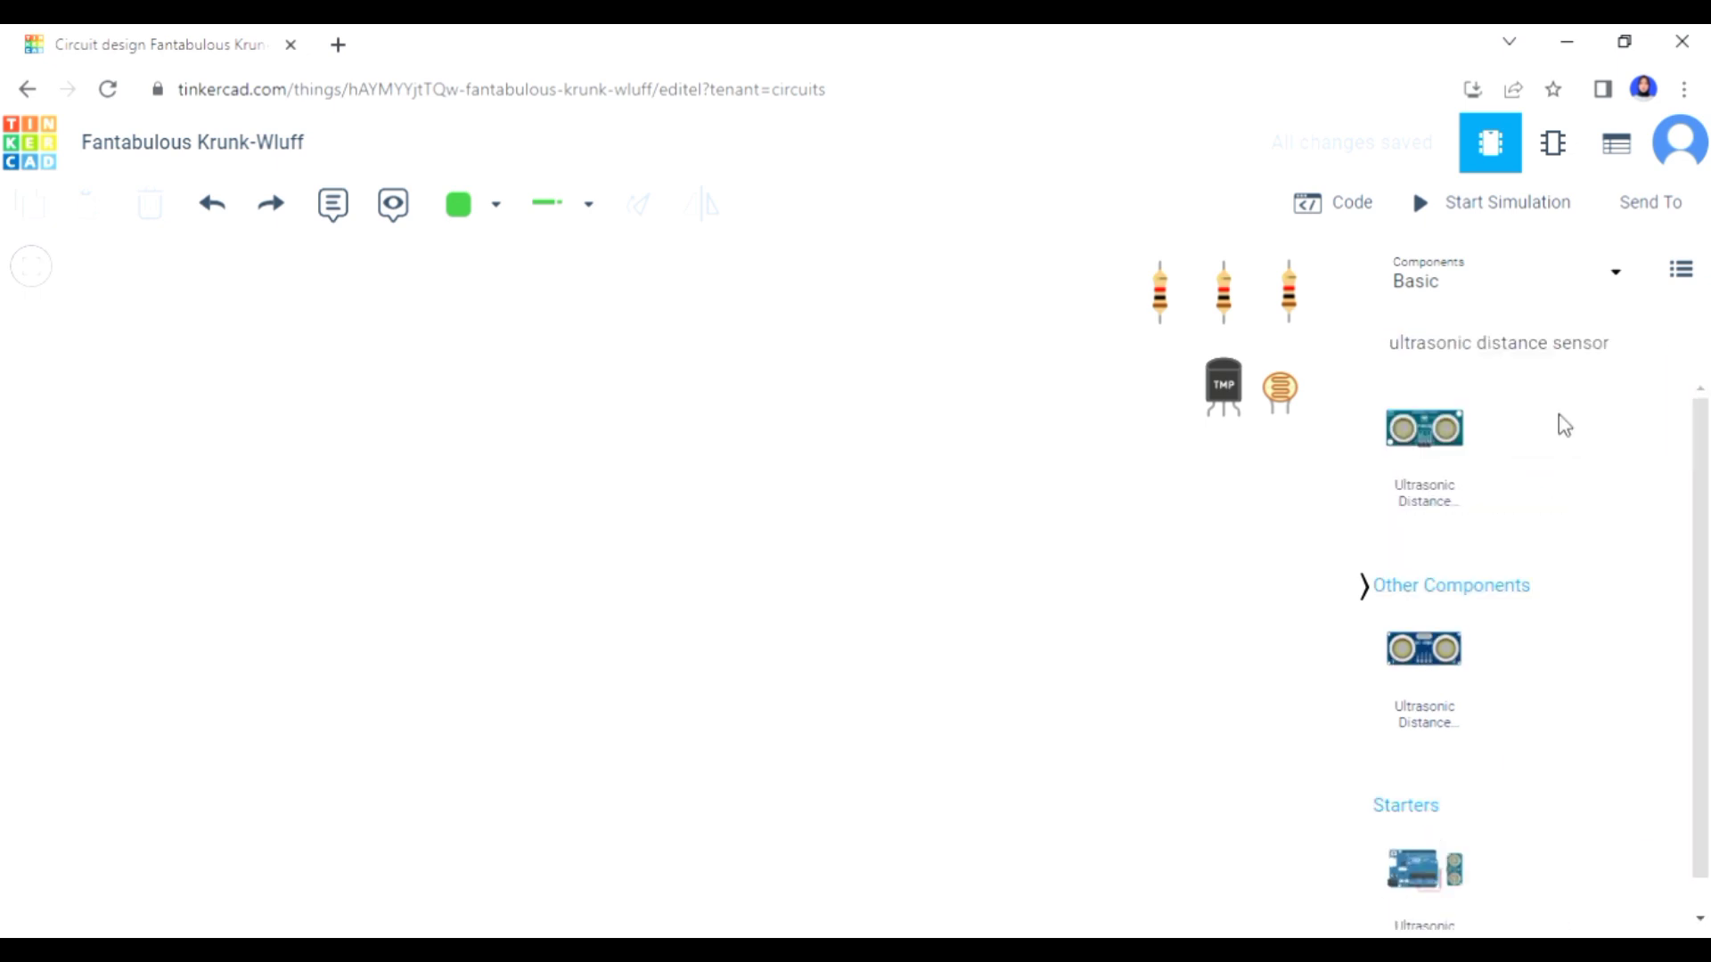
pyautogui.moveTo(1397, 635); pyautogui.dragTo(1035, 399)
pyautogui.click(1679, 354)
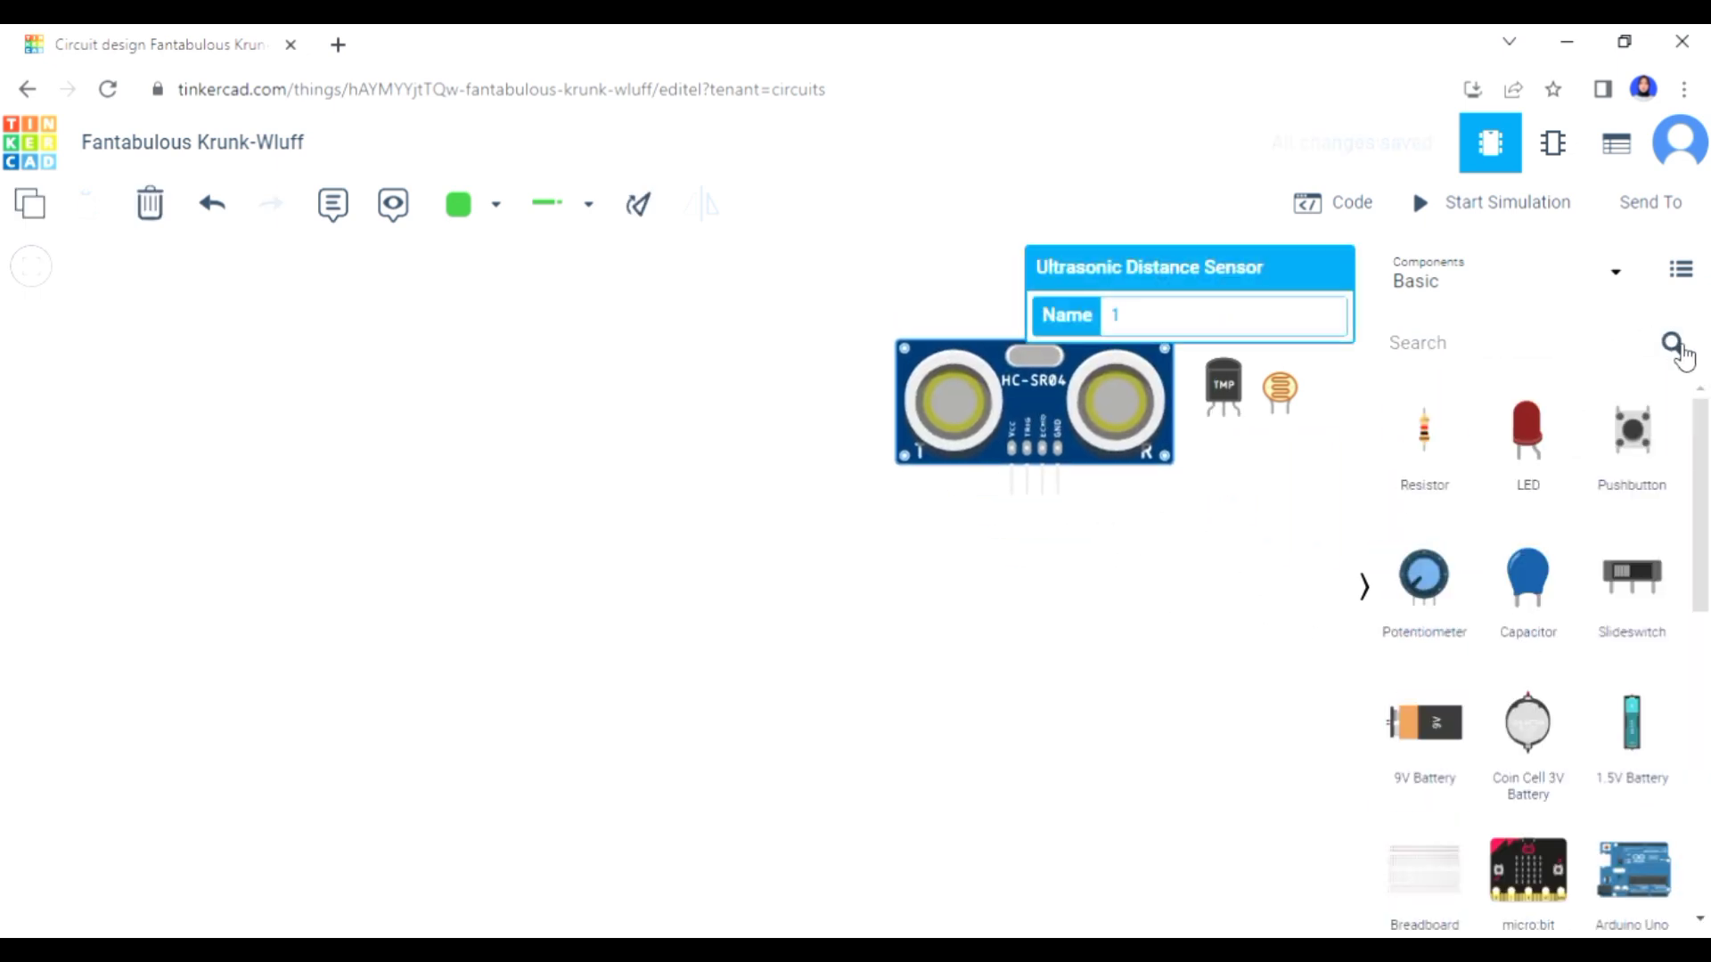
# - Search the components for "light" and place three light bulbs in a row below the sensors
pyautogui.click(1547, 357)
pyautogui.write('light')
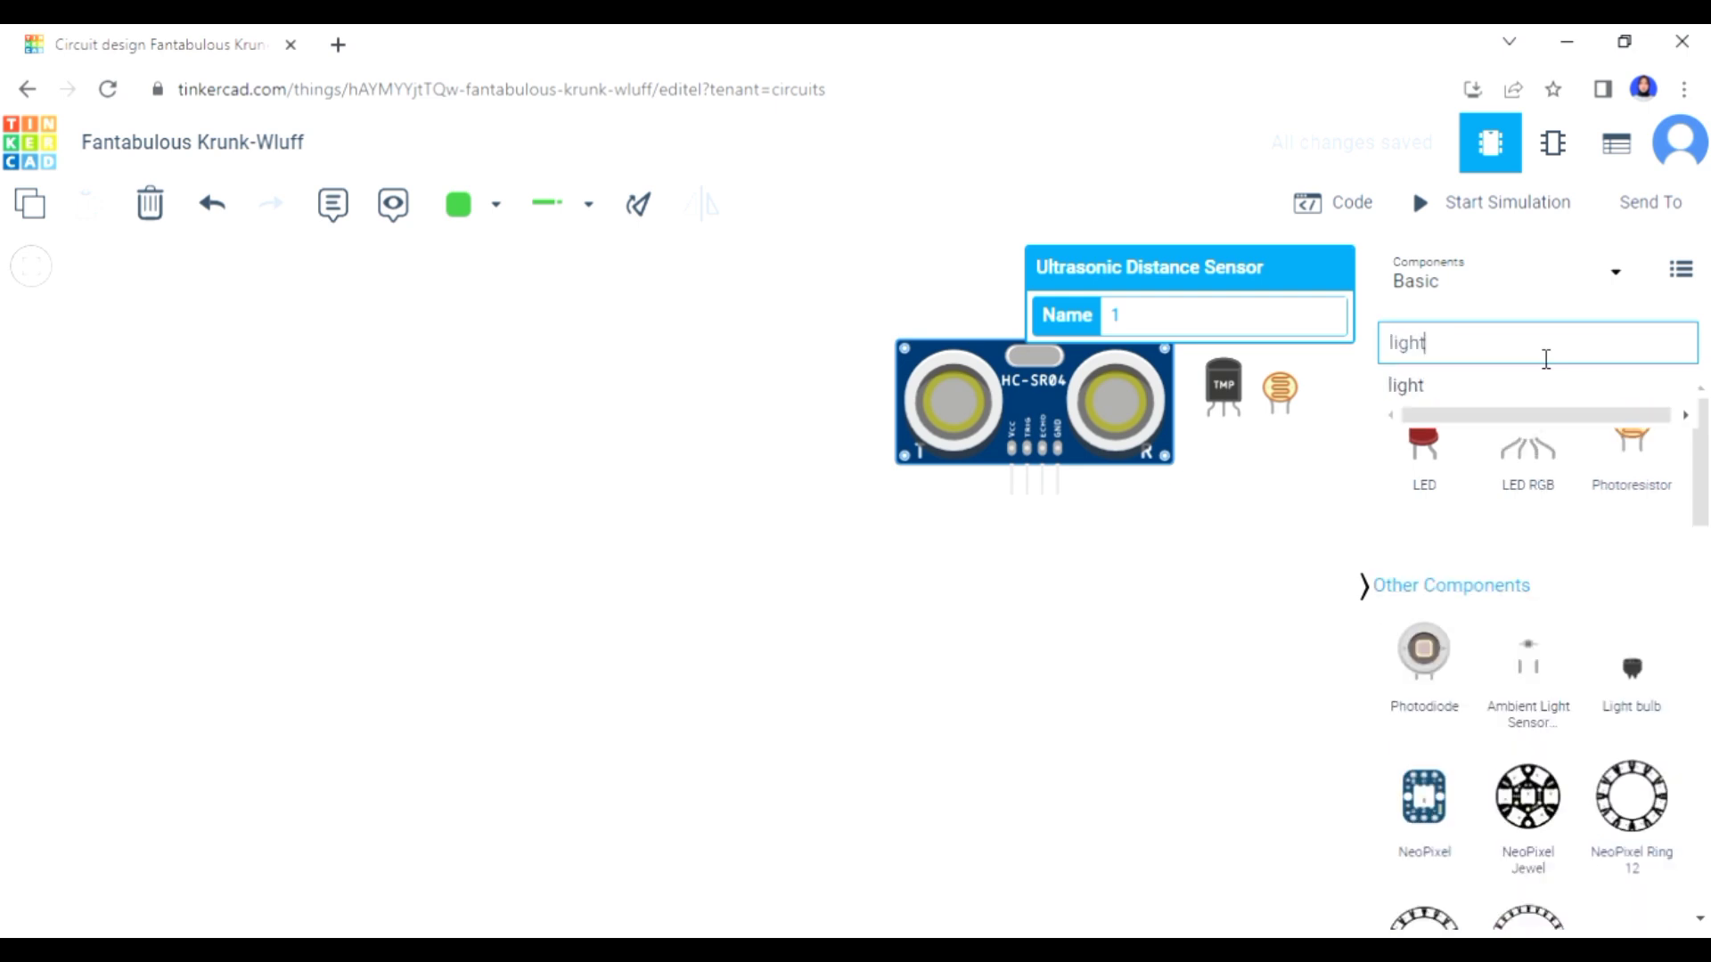
pyautogui.moveTo(1632, 668); pyautogui.dragTo(1310, 603)
pyautogui.moveTo(1632, 668); pyautogui.dragTo(1085, 660)
# - Search the components for "lcd" and place an LCD 16 x 2 below the light bulbs
pyautogui.click(1541, 362)
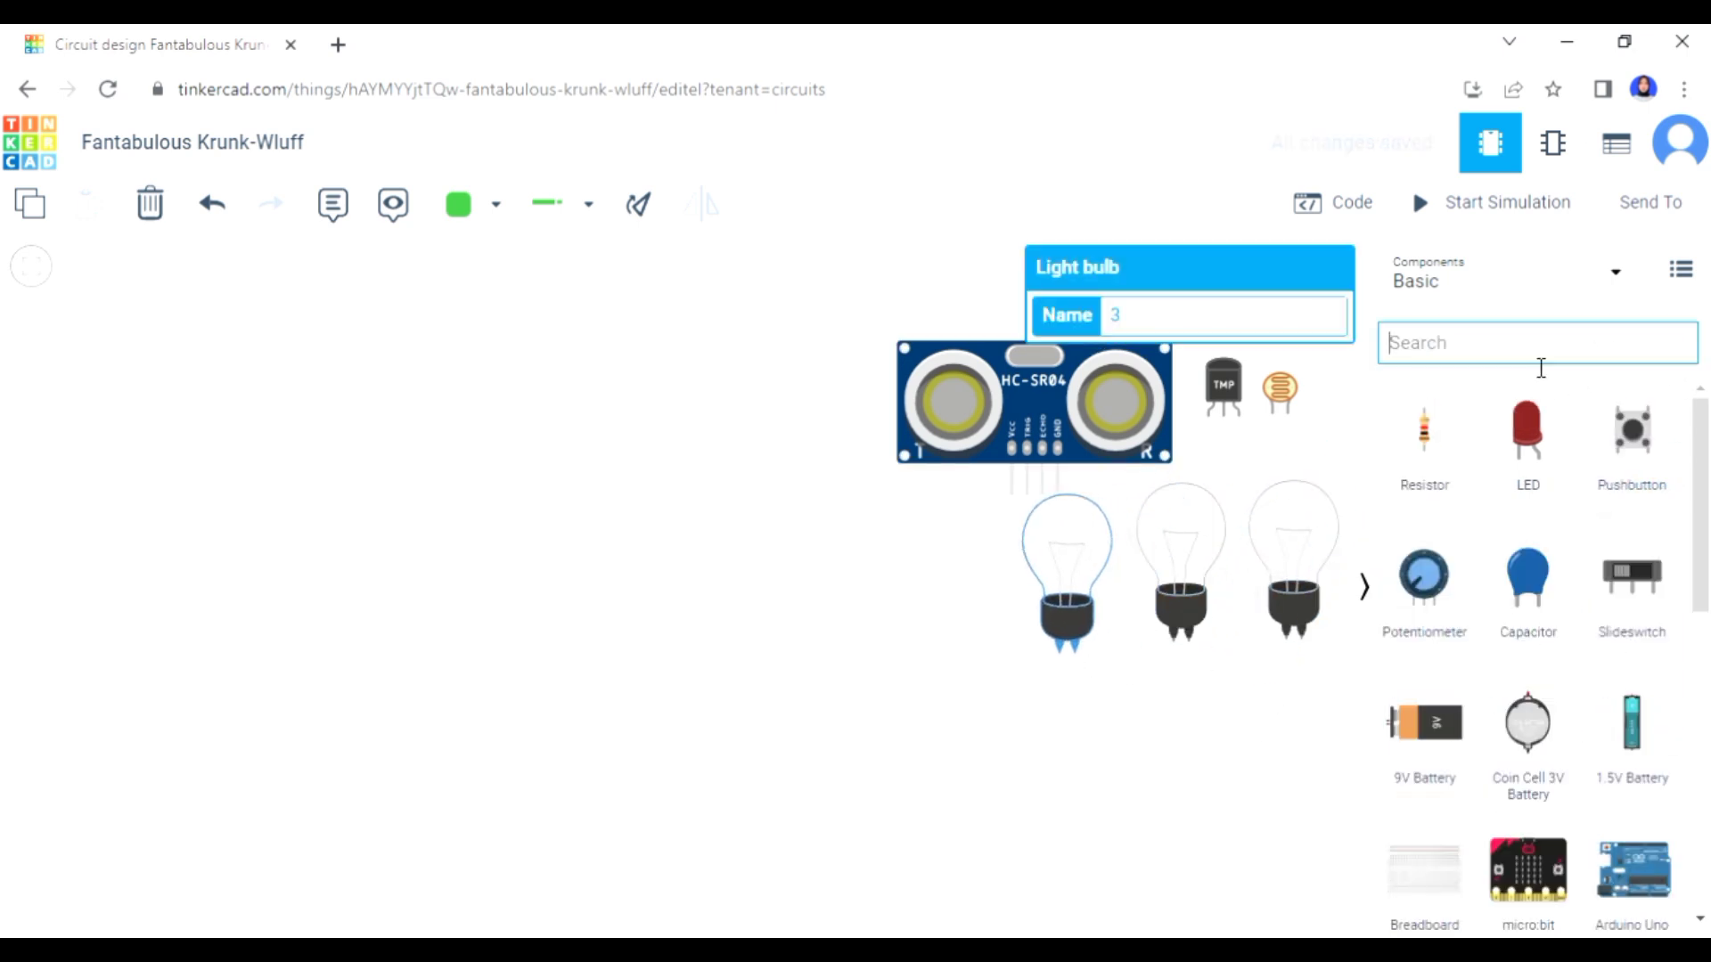
pyautogui.write('lcd')
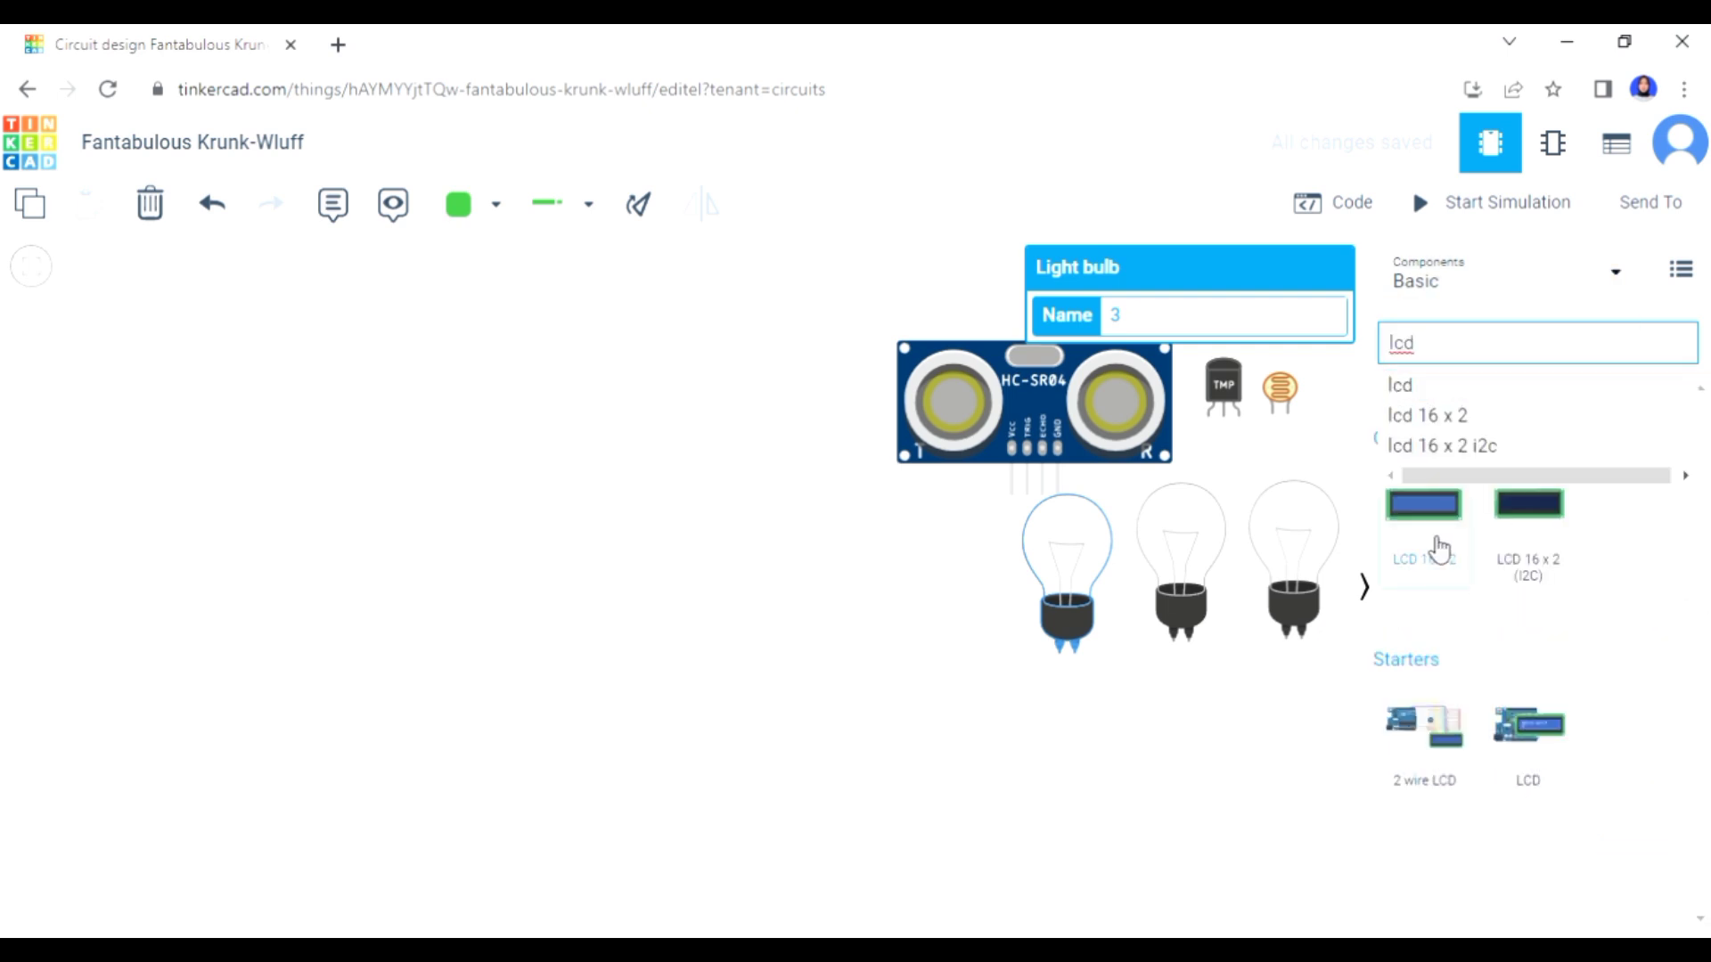
pyautogui.moveTo(1441, 546); pyautogui.dragTo(1078, 784)
# - Search the components for "bread" and place a full-size Breadboard in the empty area beside the sensors
pyautogui.click(1522, 365)
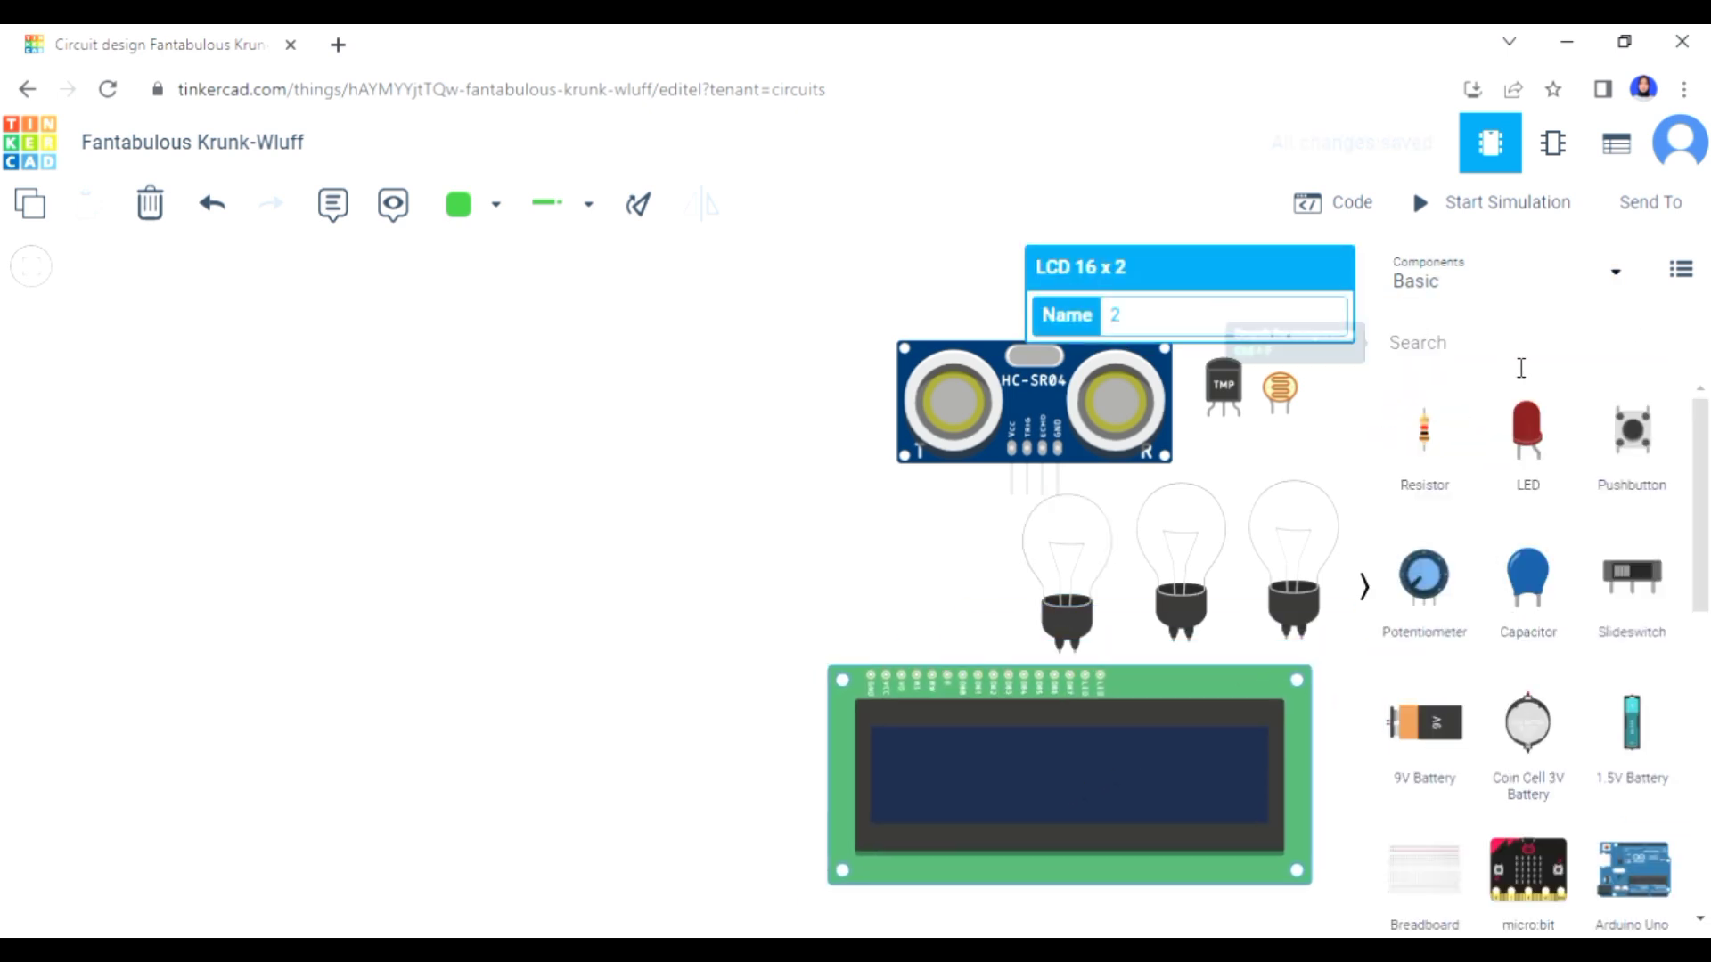
pyautogui.click(1535, 368)
pyautogui.scroll(-4, 1607, 643)
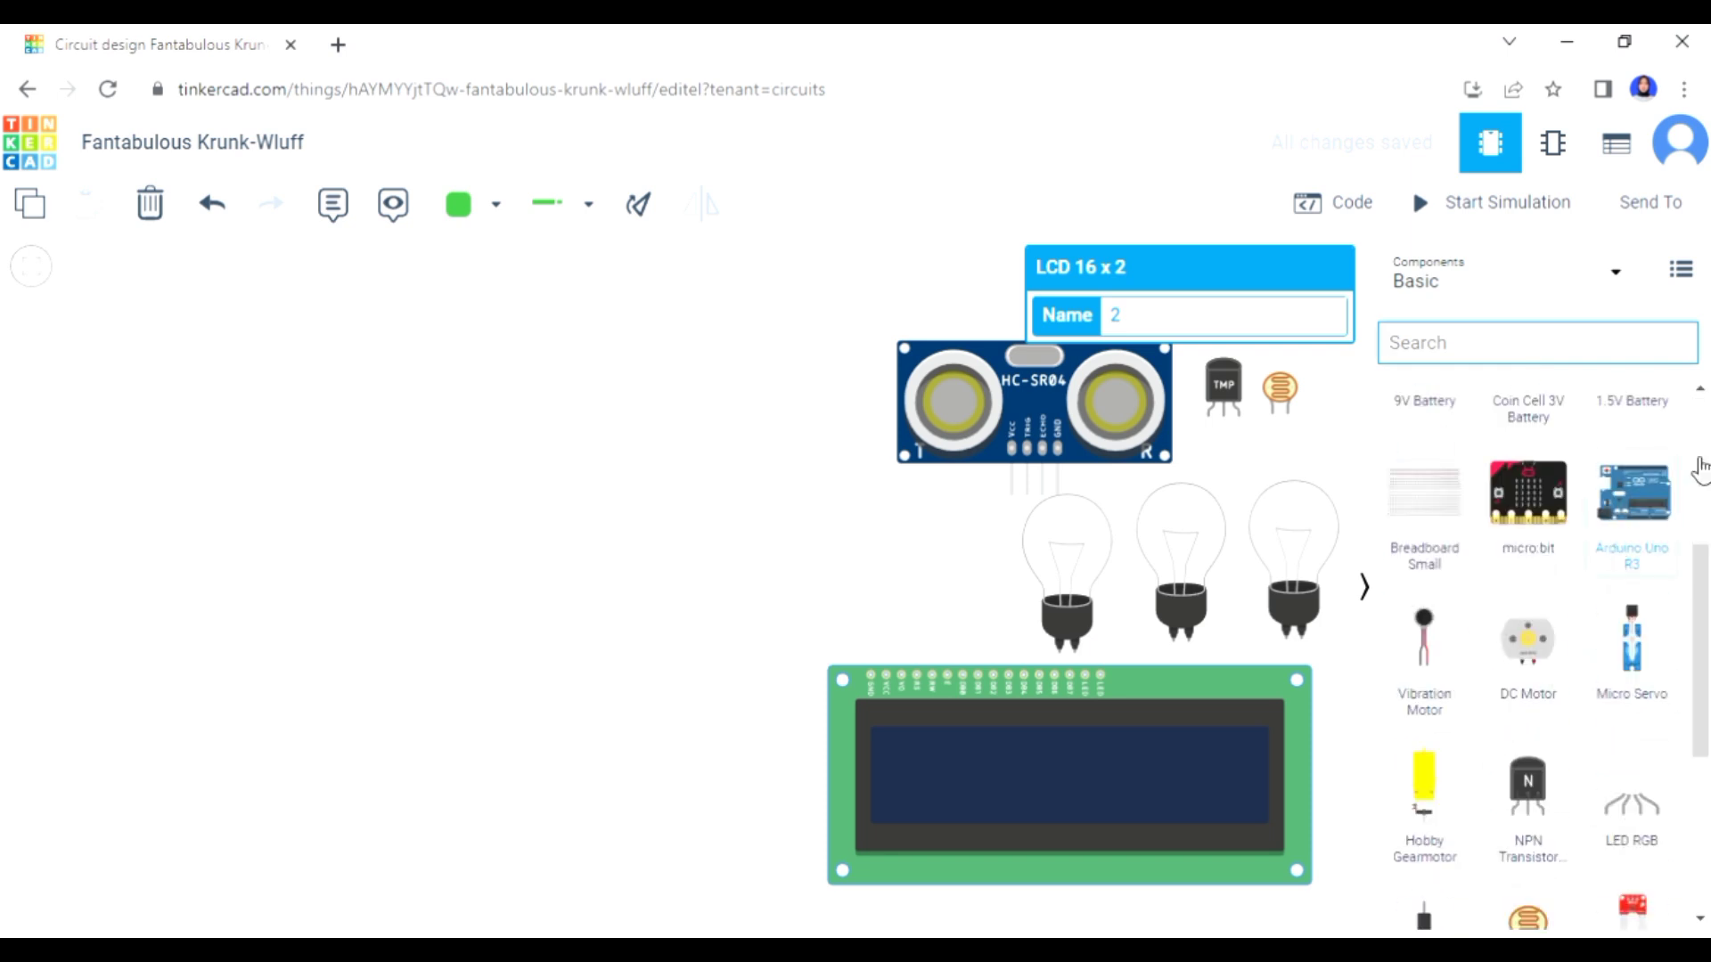
pyautogui.write('bread')
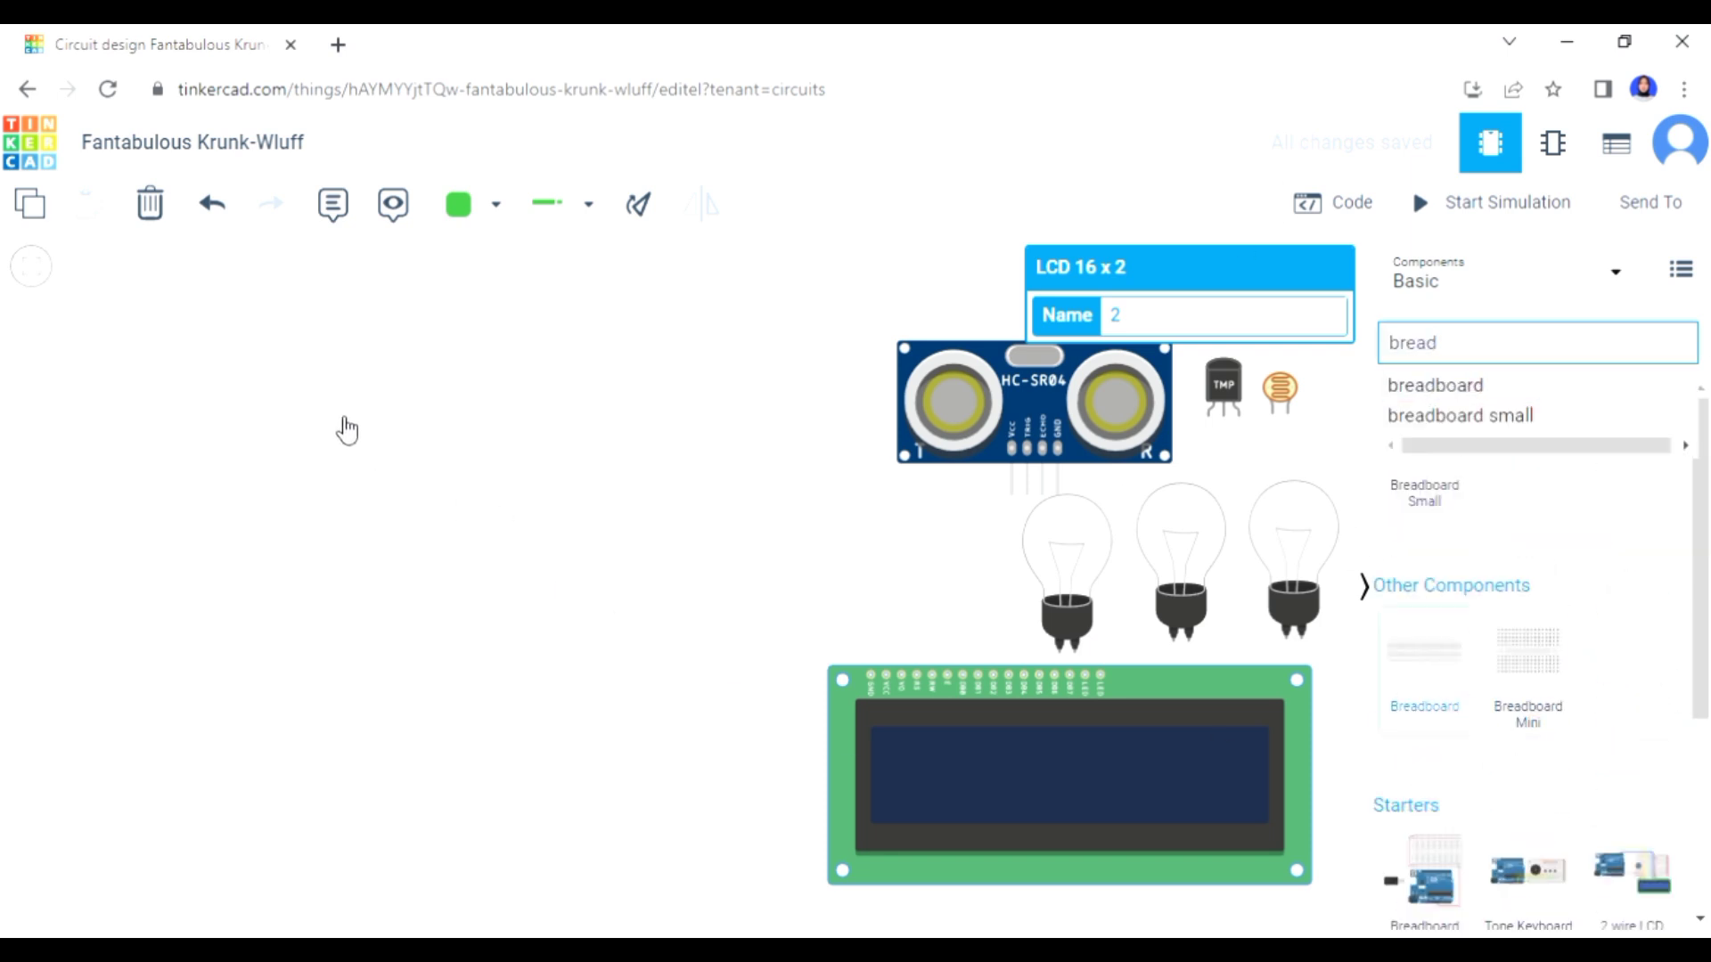
pyautogui.click(1424, 693)
pyautogui.click(69, 319)
pyautogui.click(1536, 706)
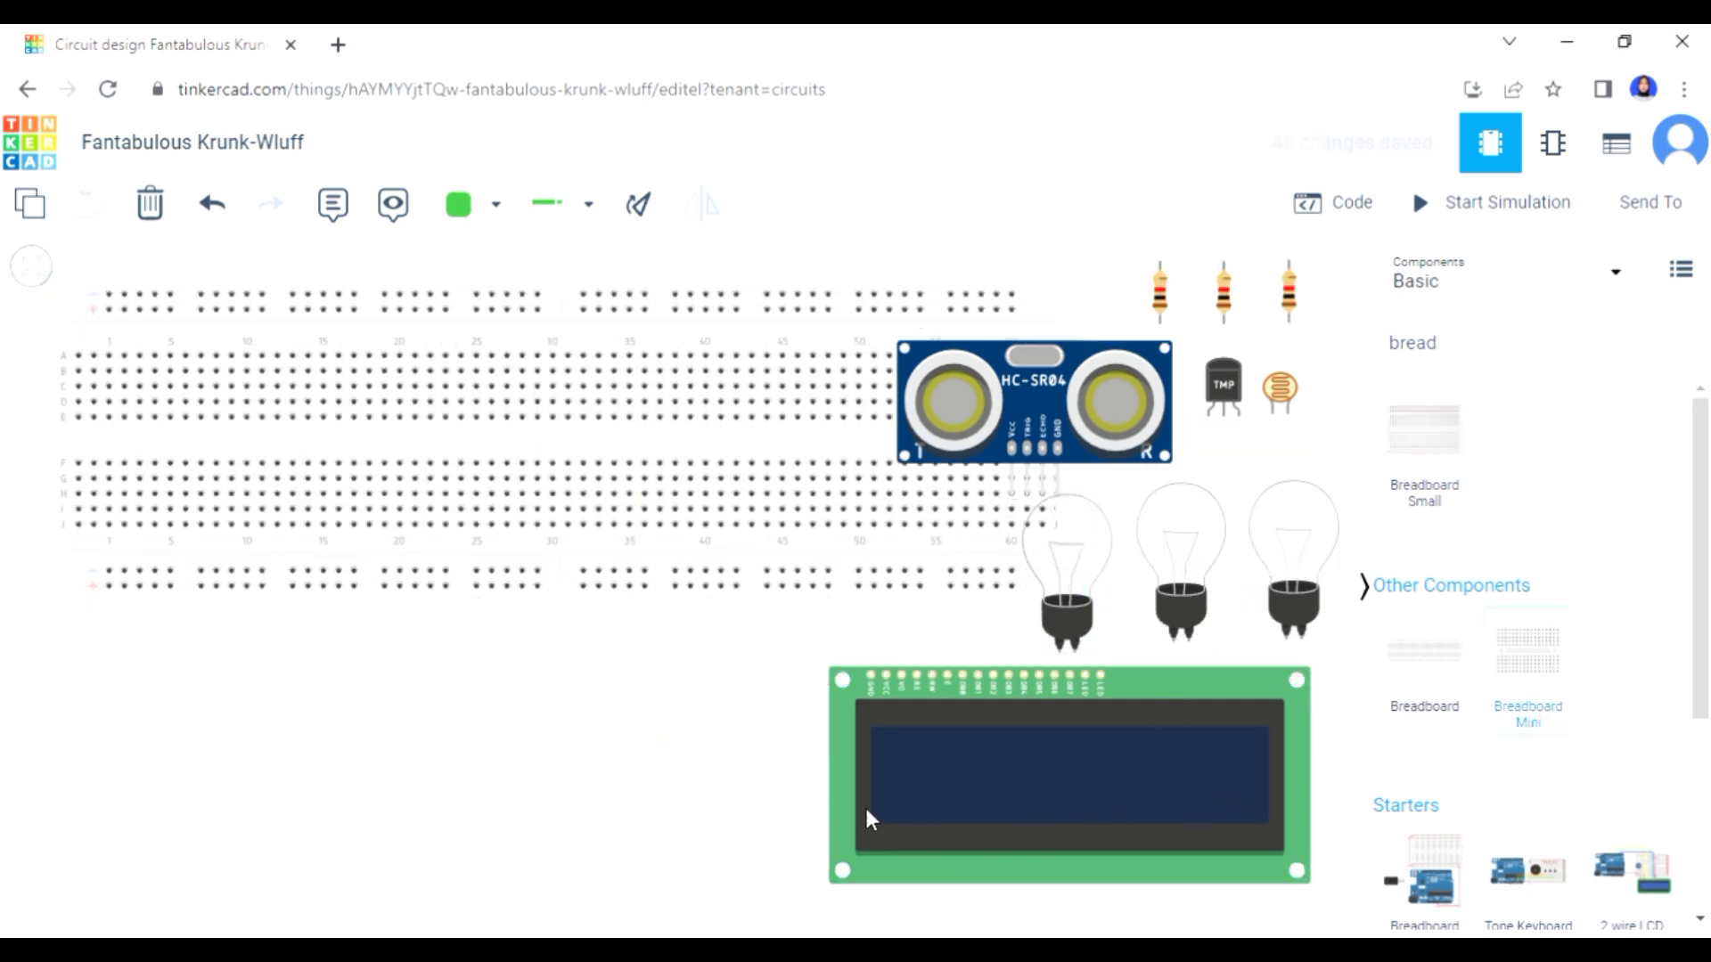
pyautogui.click(831, 752)
pyautogui.hotkey('ctrl', 'z')
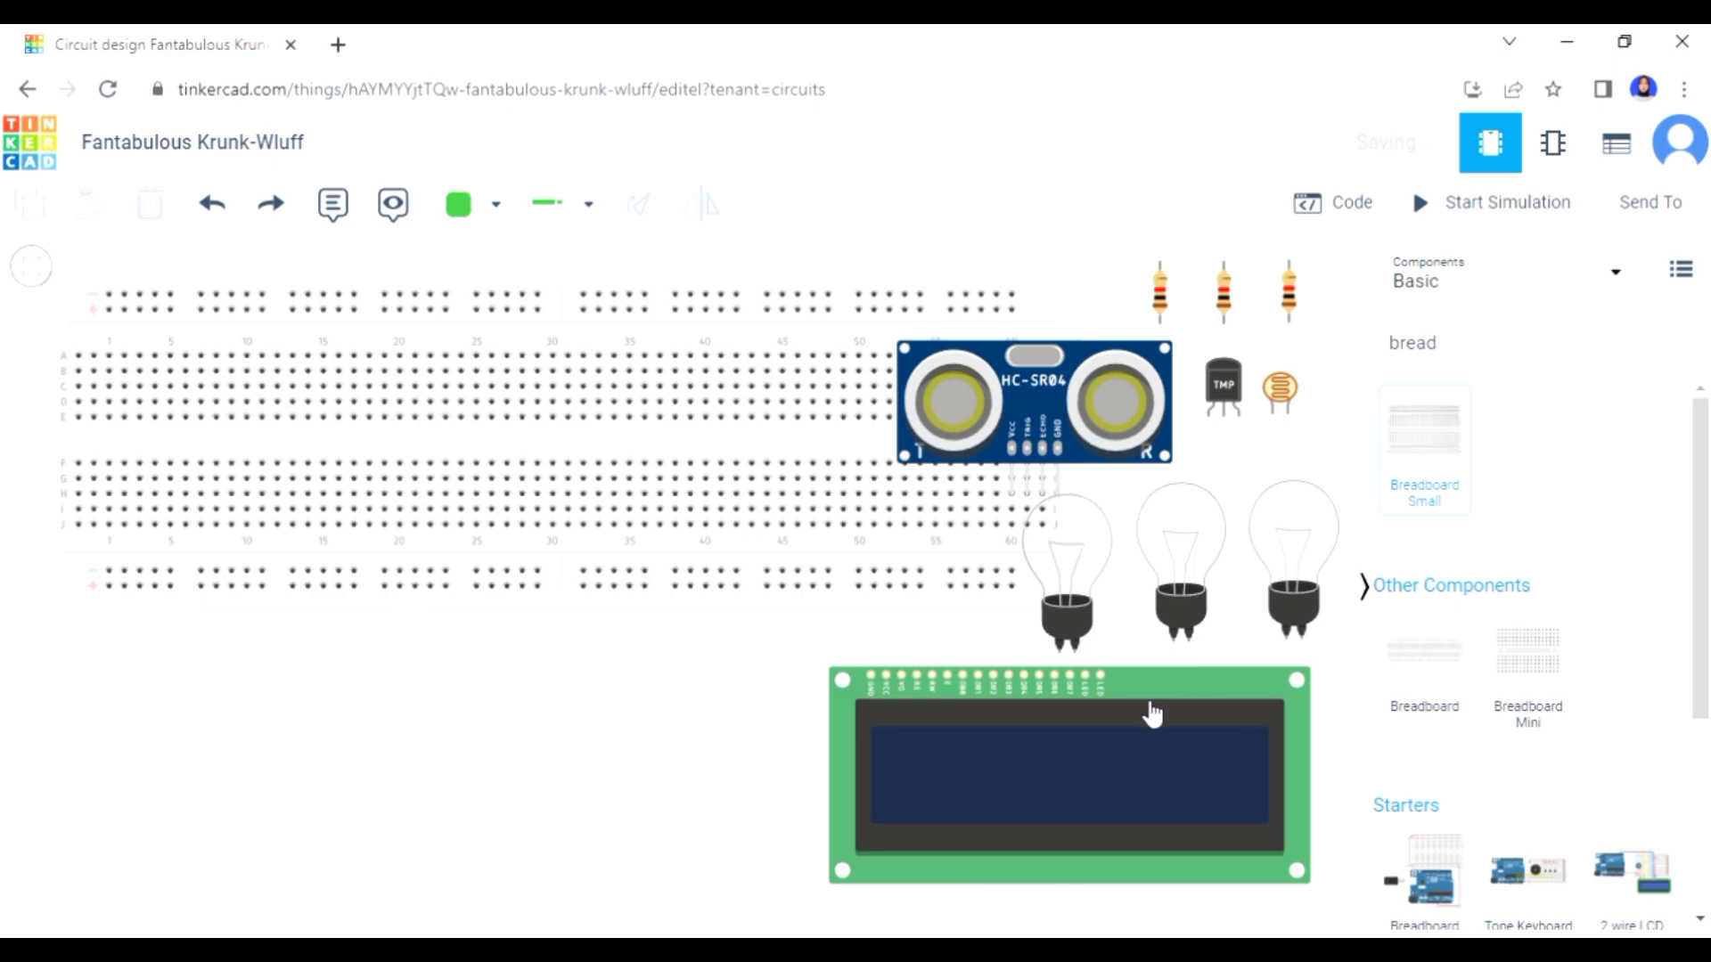
# - Place a Breadboard Small below the large breadboard and an Arduino Uno R3 beside it
pyautogui.click(837, 869)
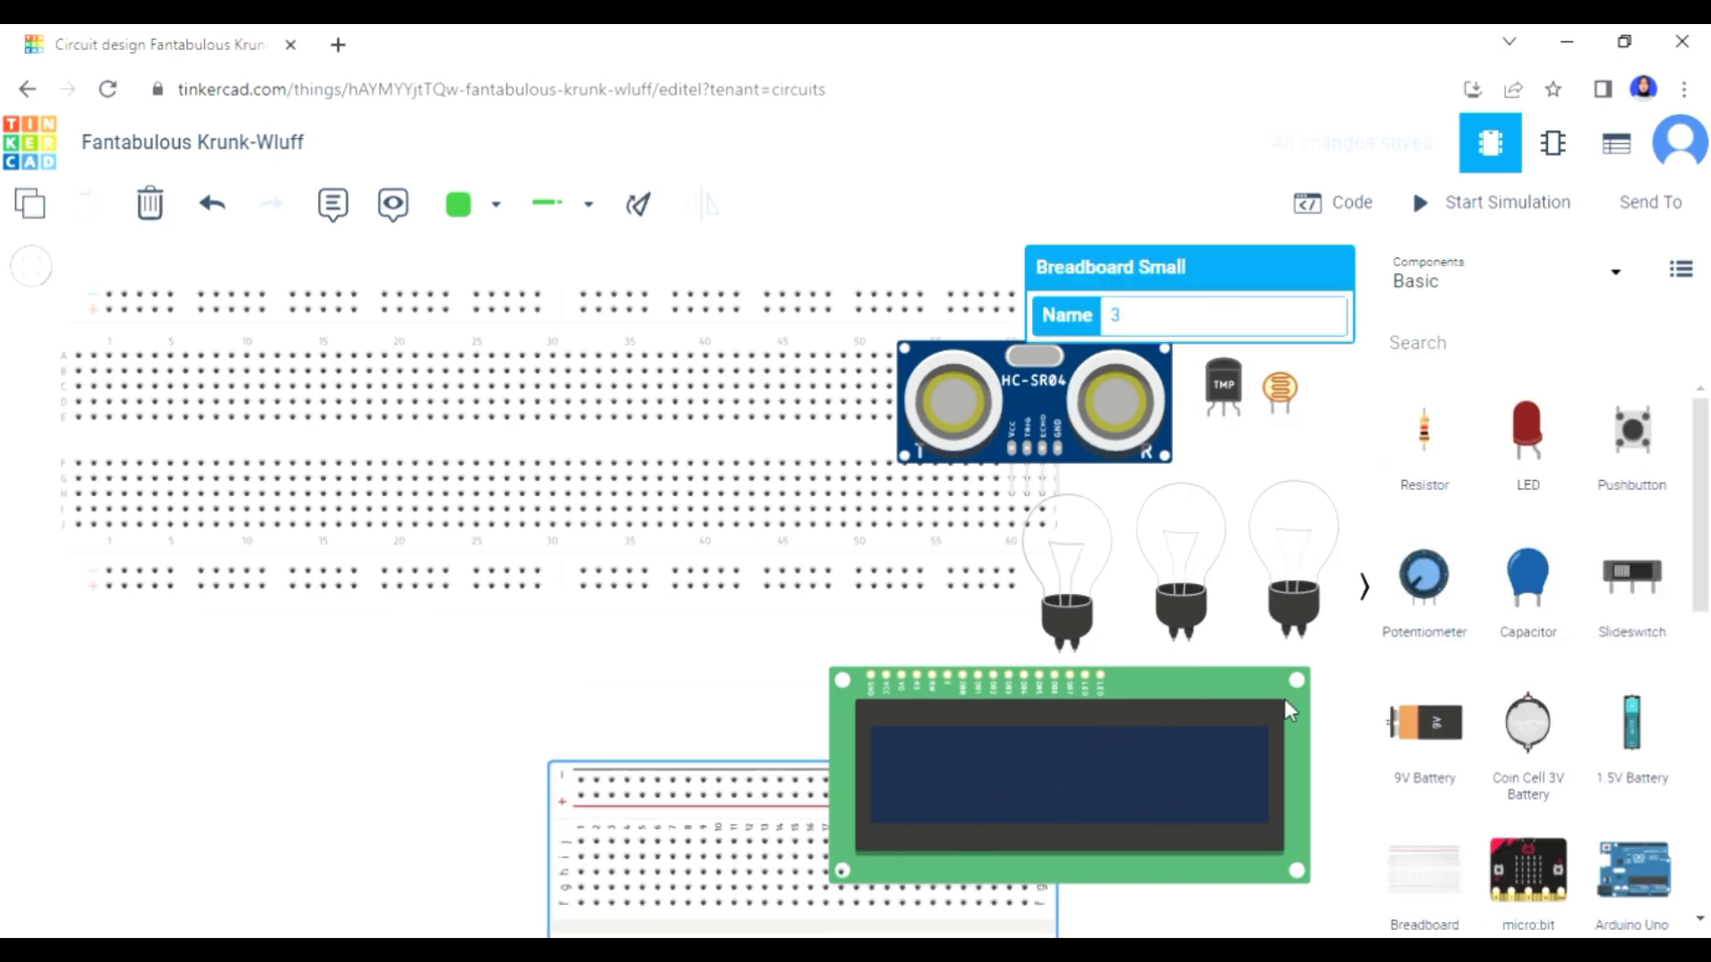
pyautogui.click(663, 450)
pyautogui.scroll(-3, 659, 448)
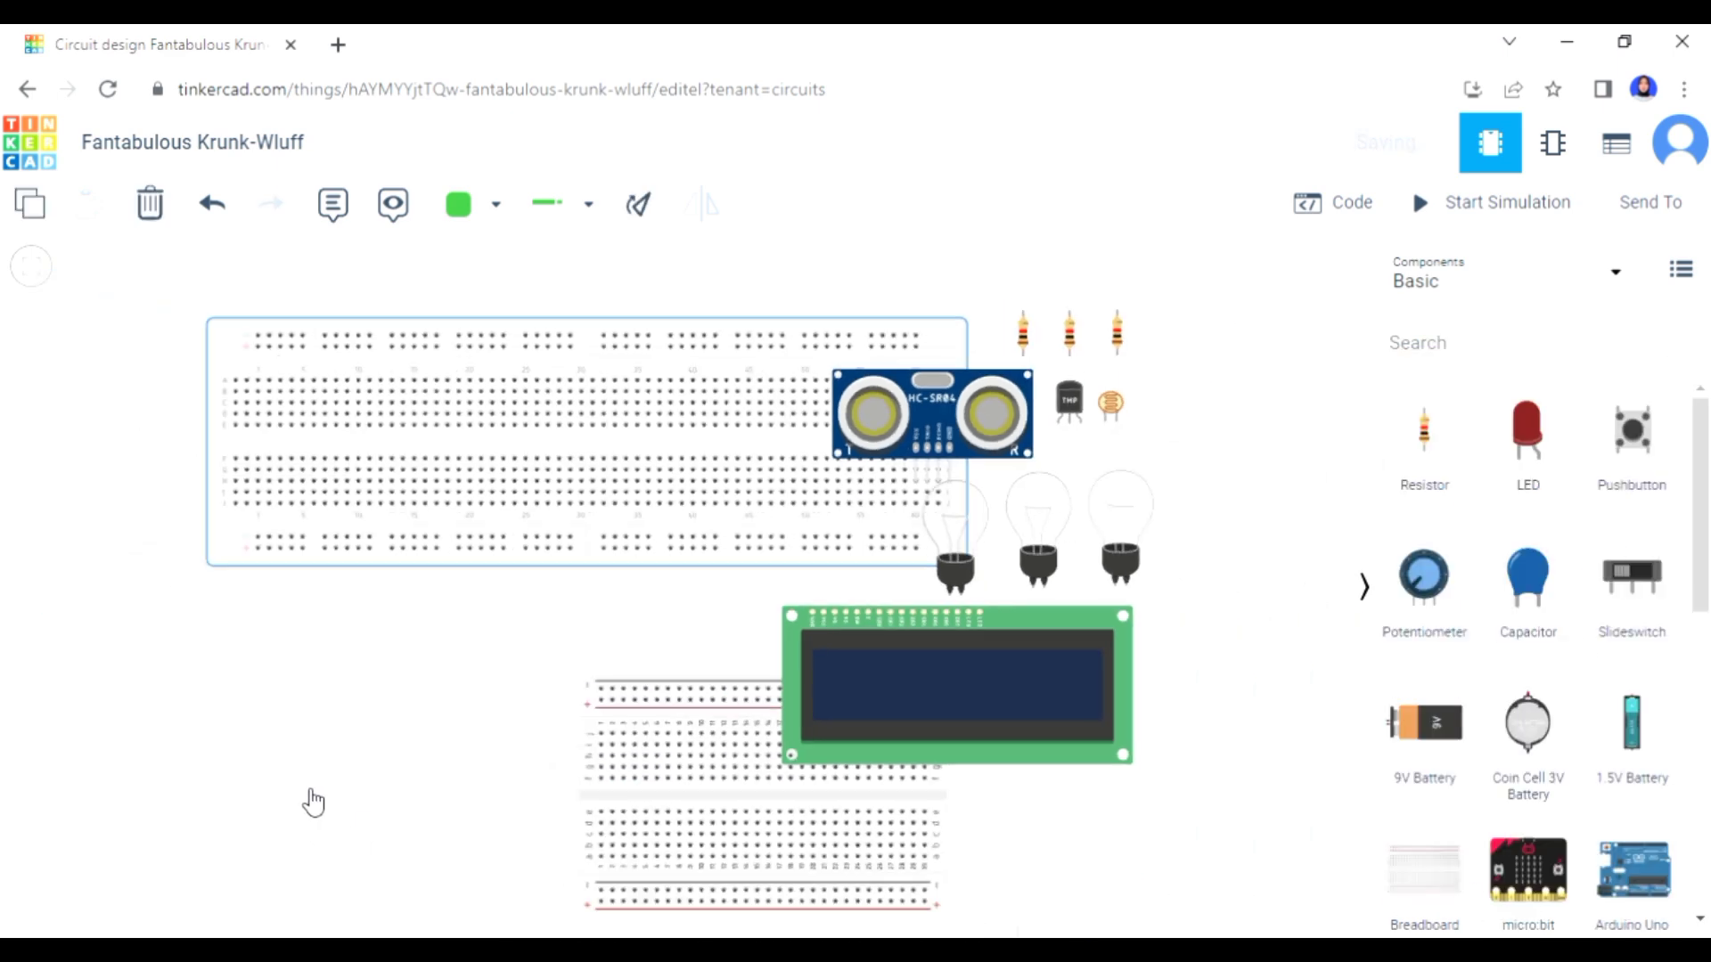
pyautogui.click(367, 783)
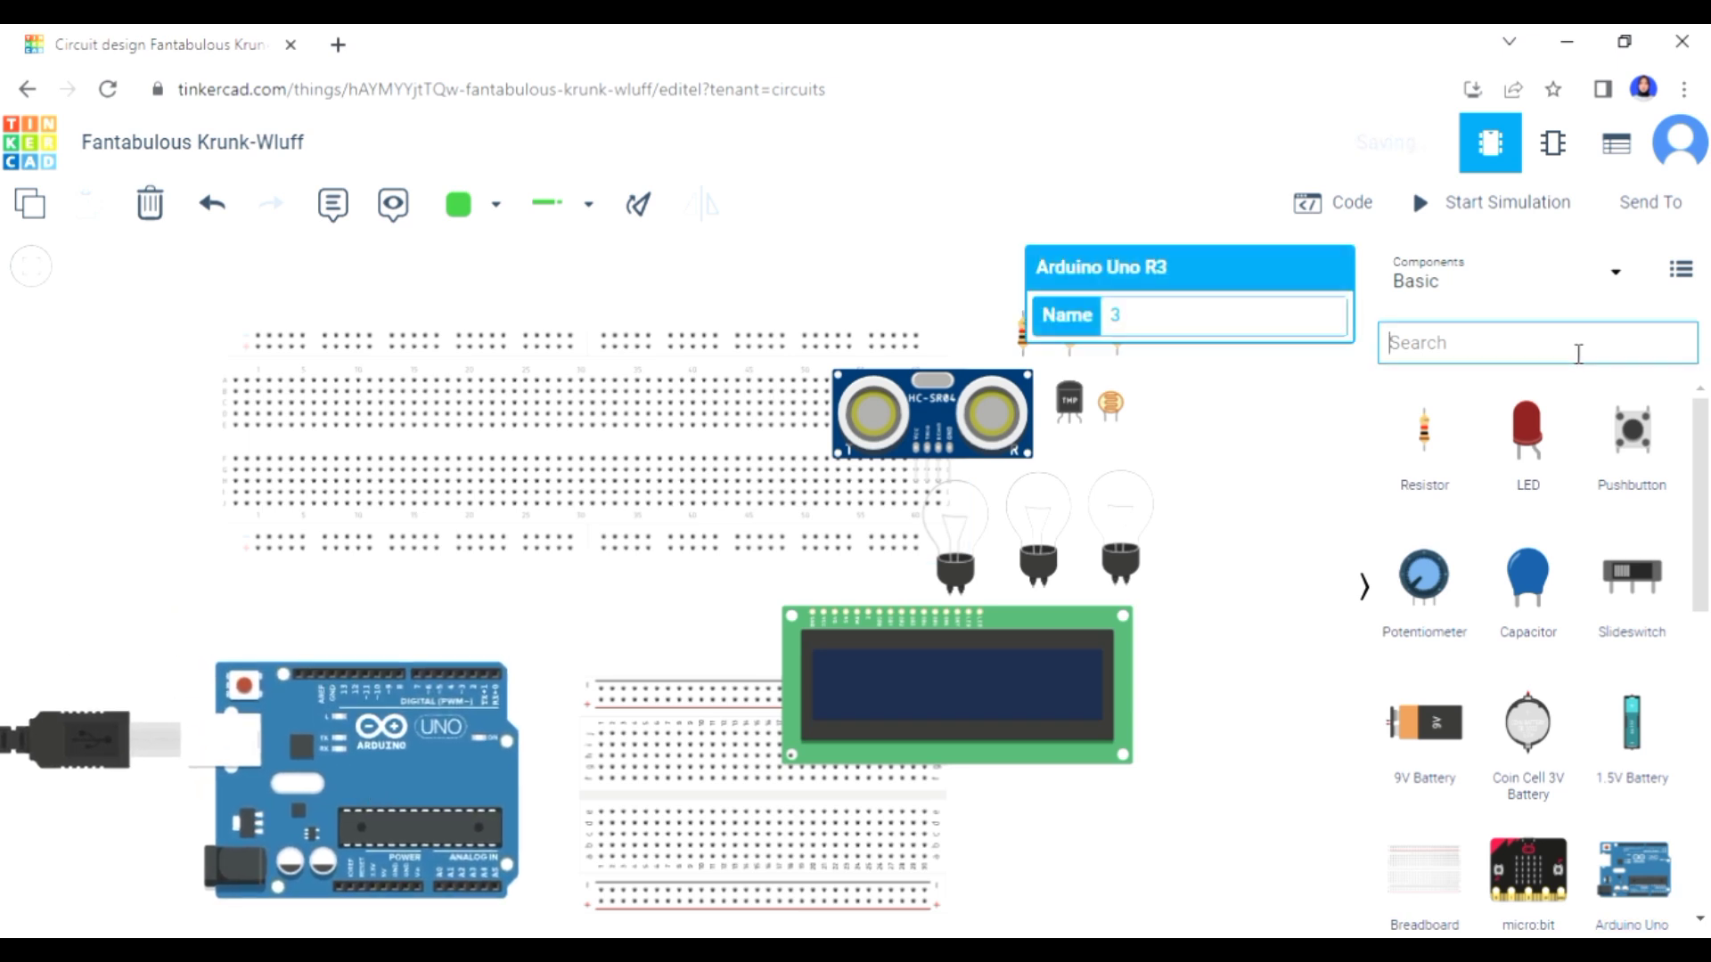
# - Search the components for "power" and stack three Power Supply units in a column beside the light bulbs
pyautogui.click(1578, 355)
pyautogui.write('po')
pyautogui.click(1452, 597)
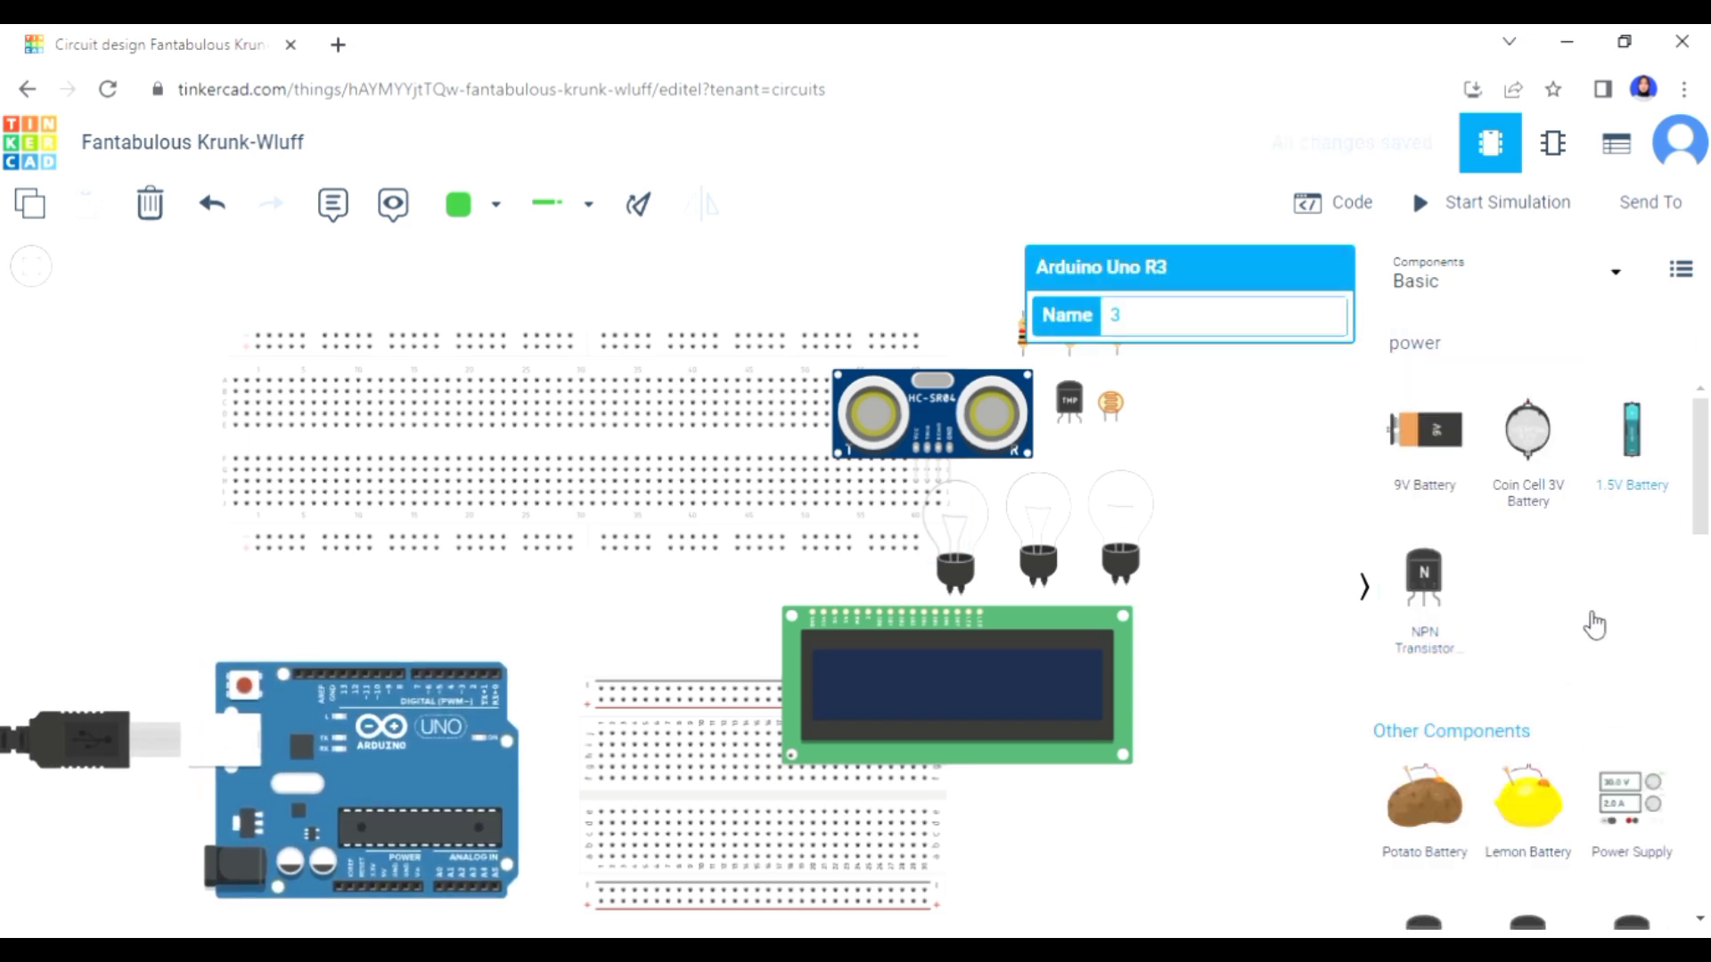
pyautogui.click(1631, 807)
pyautogui.click(1248, 393)
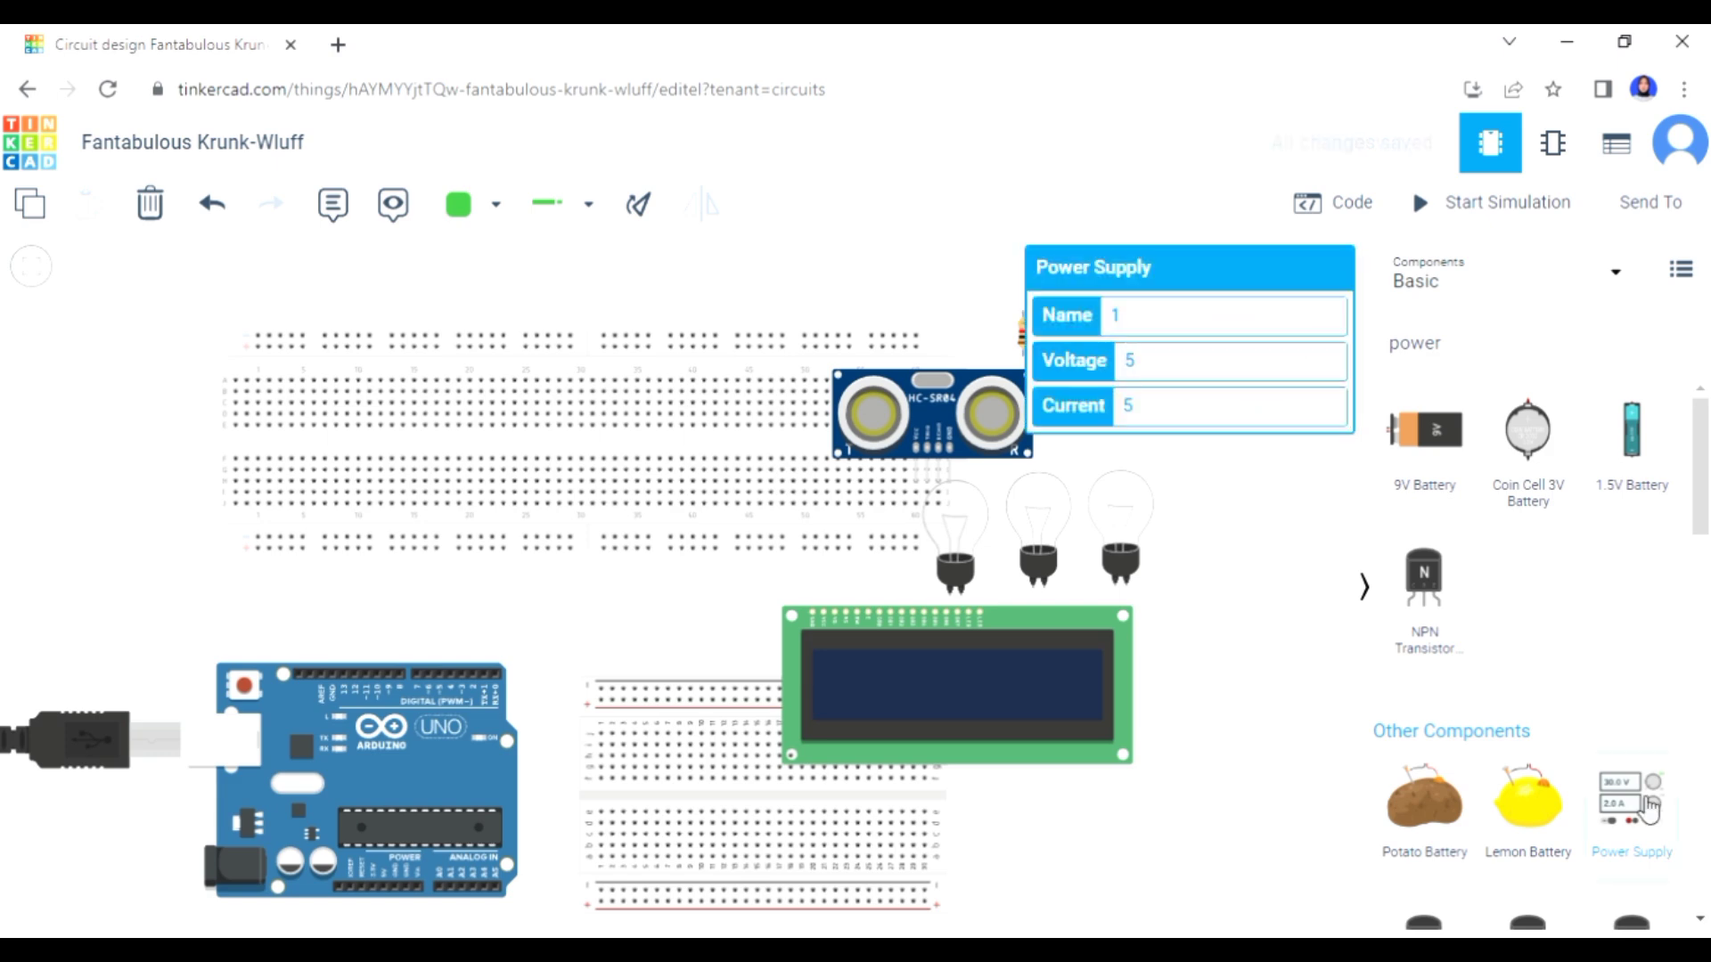
pyautogui.click(1258, 541)
pyautogui.click(1259, 674)
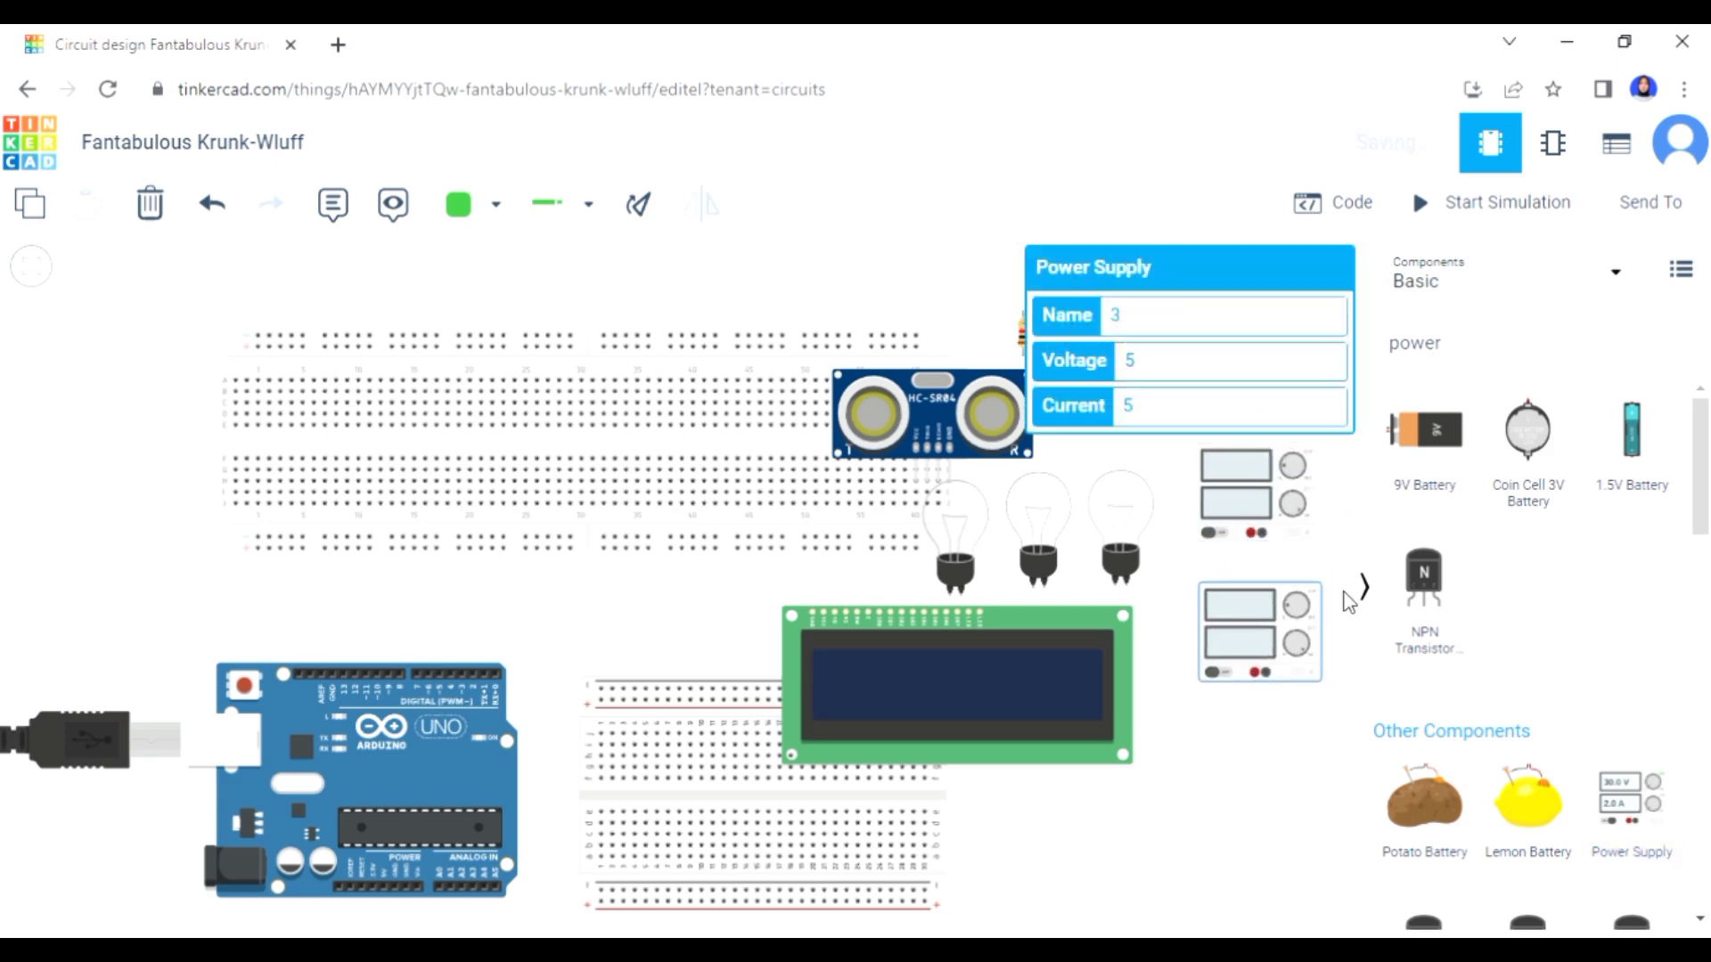
pyautogui.click(1170, 733)
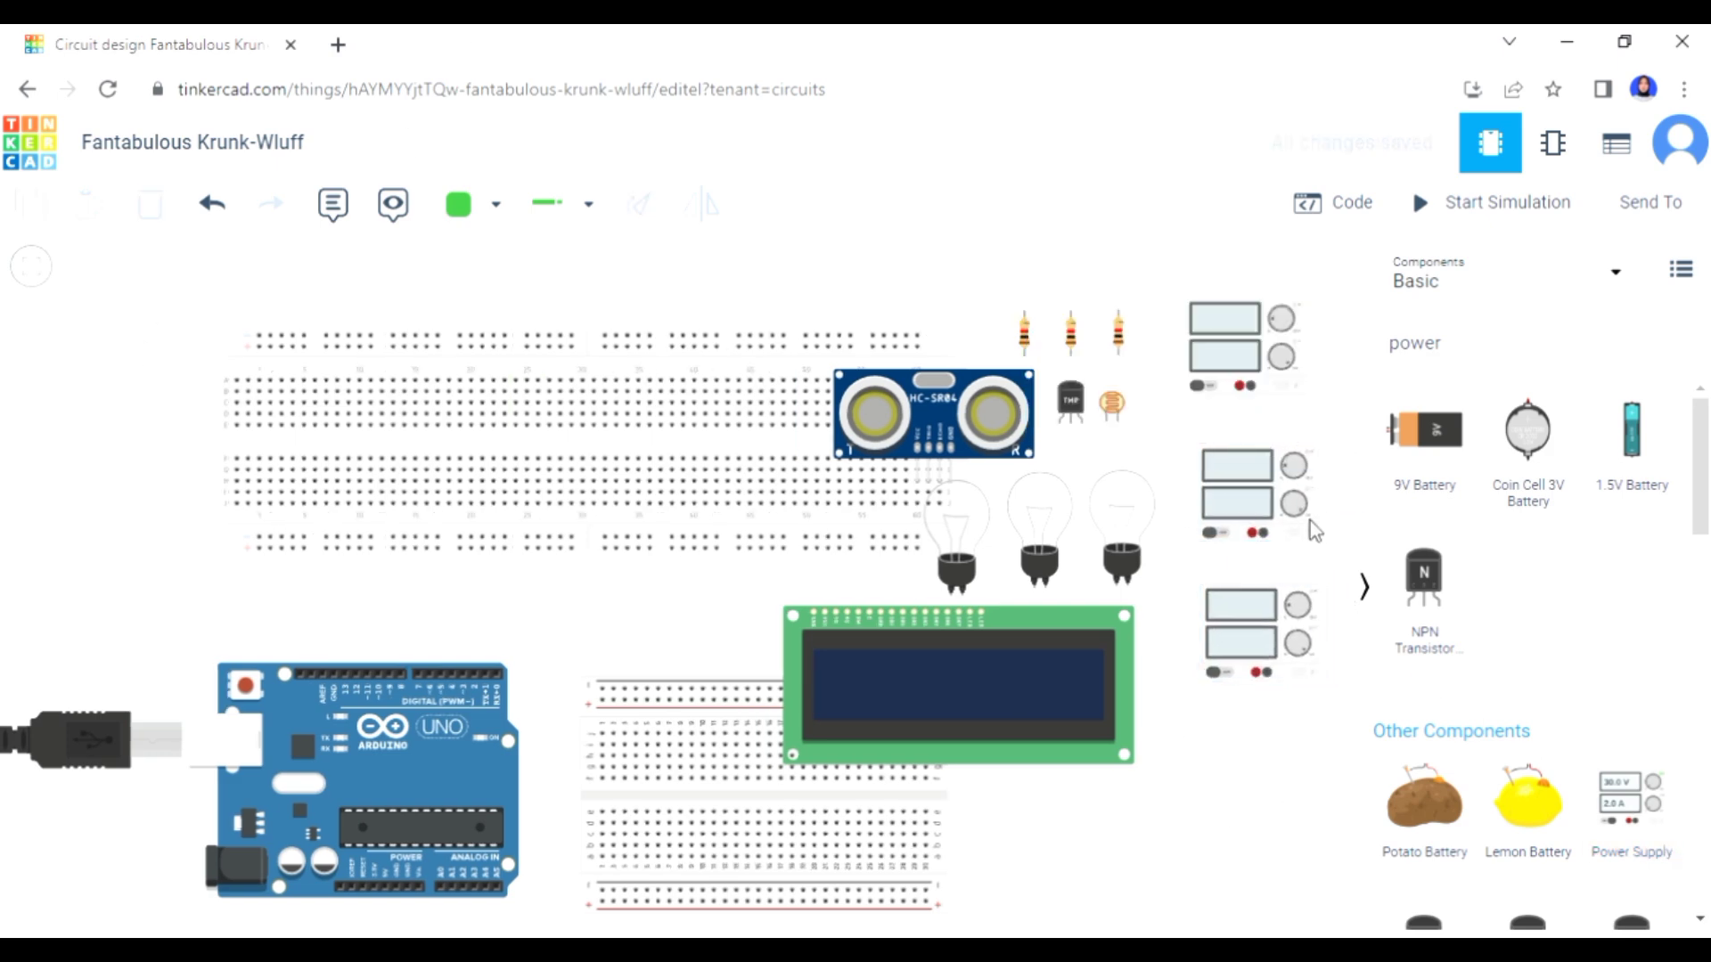
# - Search the components for "relay" and place three Relay SPDT components in a column below the power supplies
pyautogui.click(1611, 339)
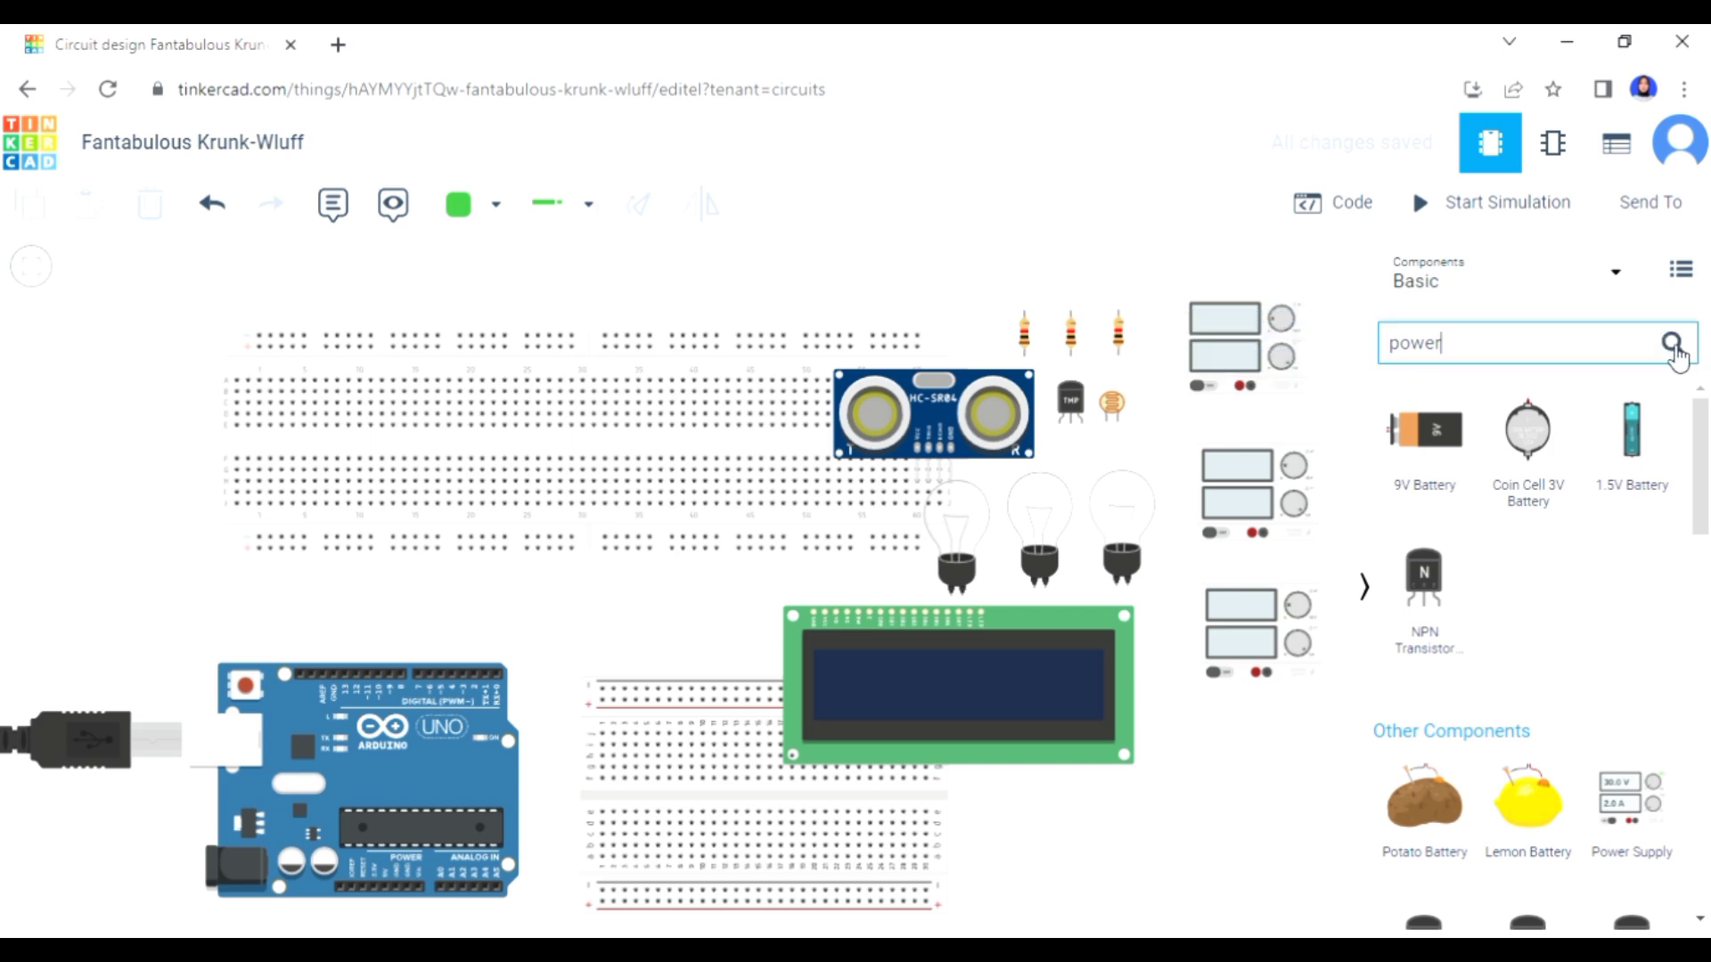
pyautogui.moveTo(1402, 344); pyautogui.dragTo(1484, 350)
pyautogui.press('BackSpace')
pyautogui.press('BackSpace')
pyautogui.write('relay')
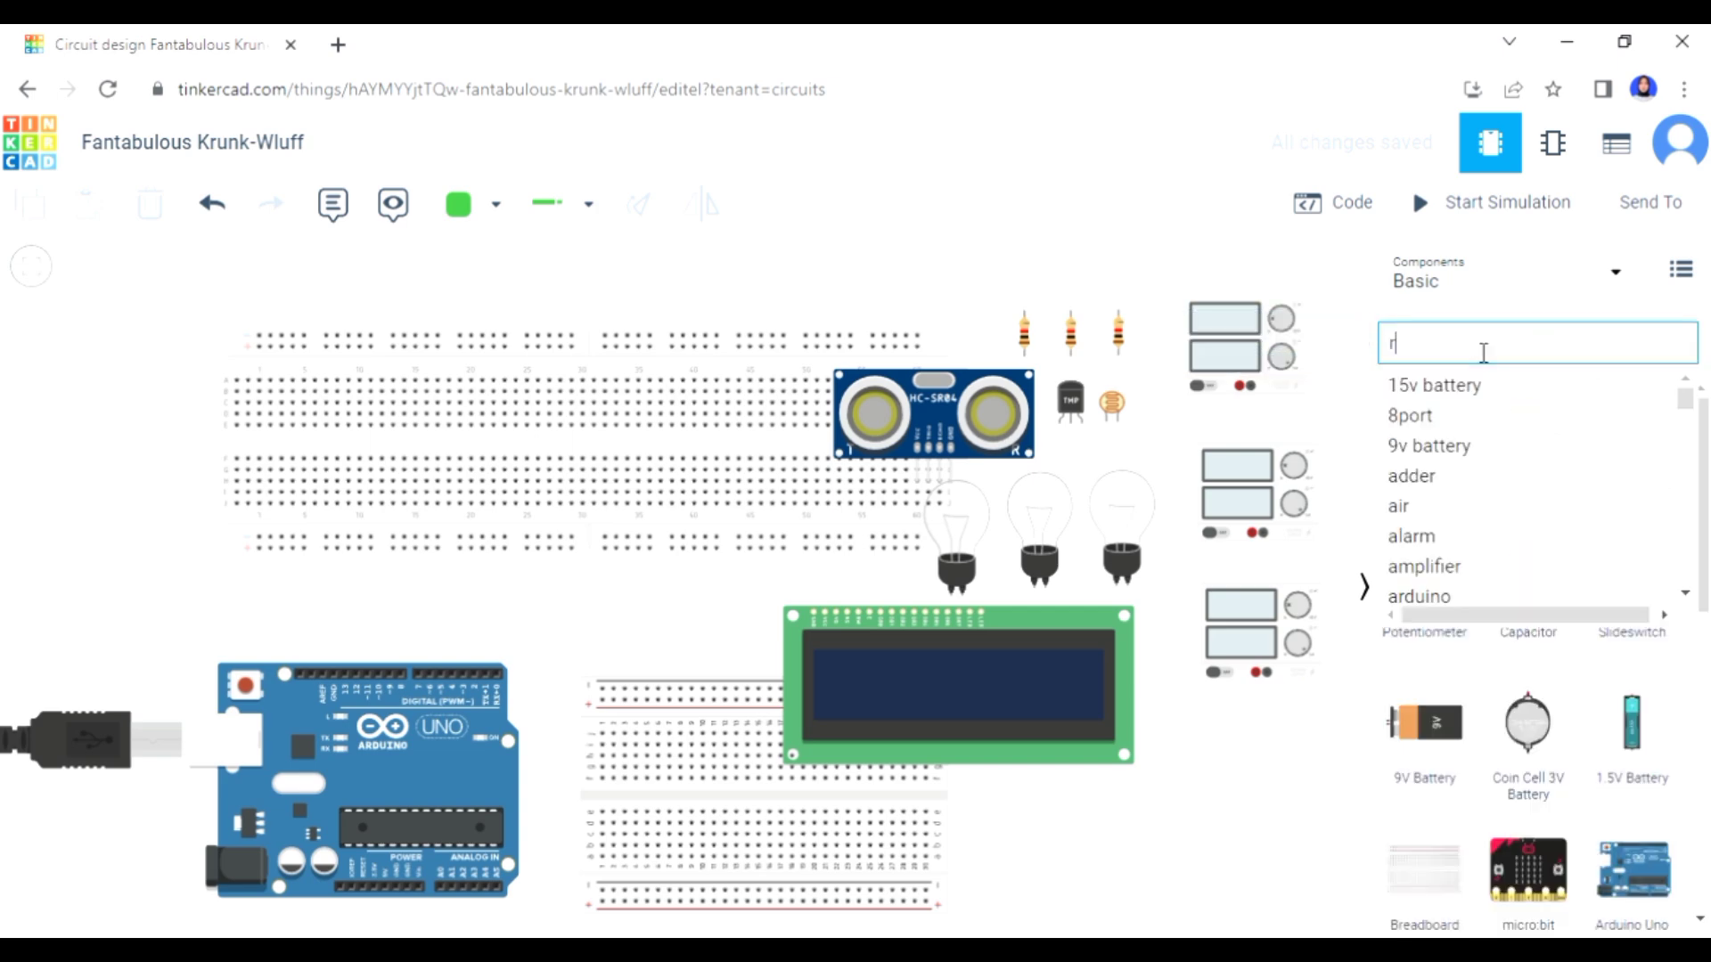
pyautogui.moveTo(1424, 505); pyautogui.dragTo(1256, 747)
pyautogui.moveTo(1435, 535); pyautogui.dragTo(1269, 809)
pyautogui.moveTo(1453, 533); pyautogui.dragTo(1276, 895)
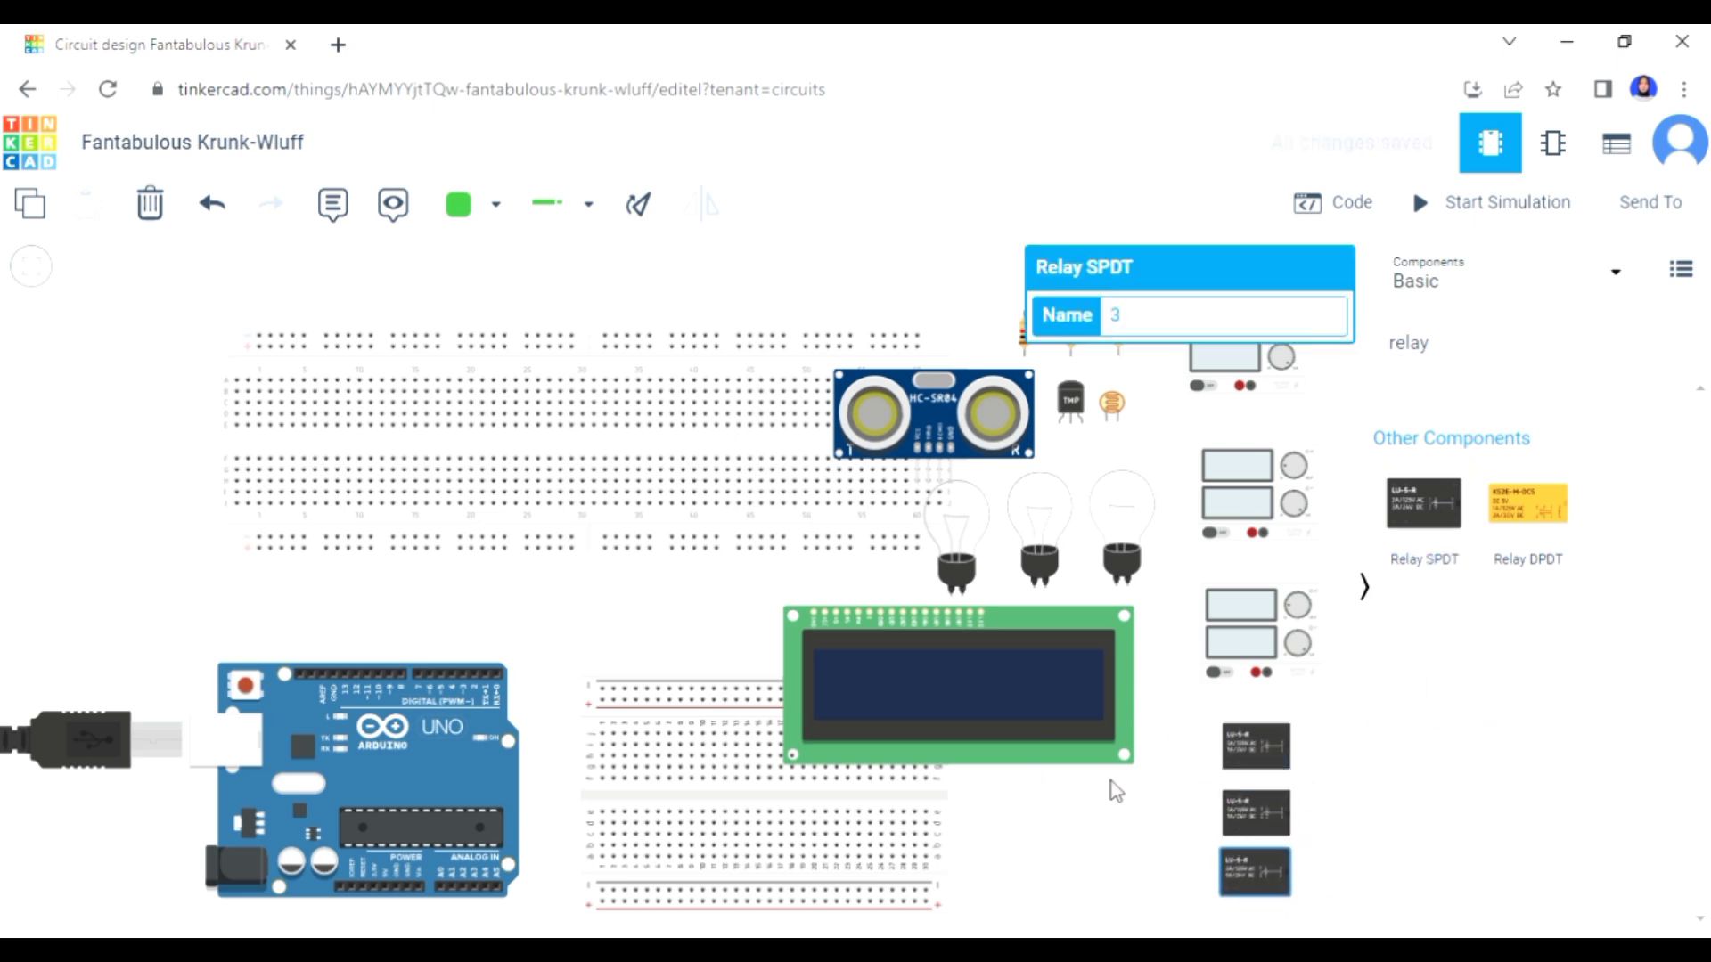
# - Hide the component library, shift the large breadboard further left, and move the ultrasonic sensor clear of its right end
pyautogui.click(1365, 586)
pyautogui.moveTo(563, 449); pyautogui.dragTo(433, 440)
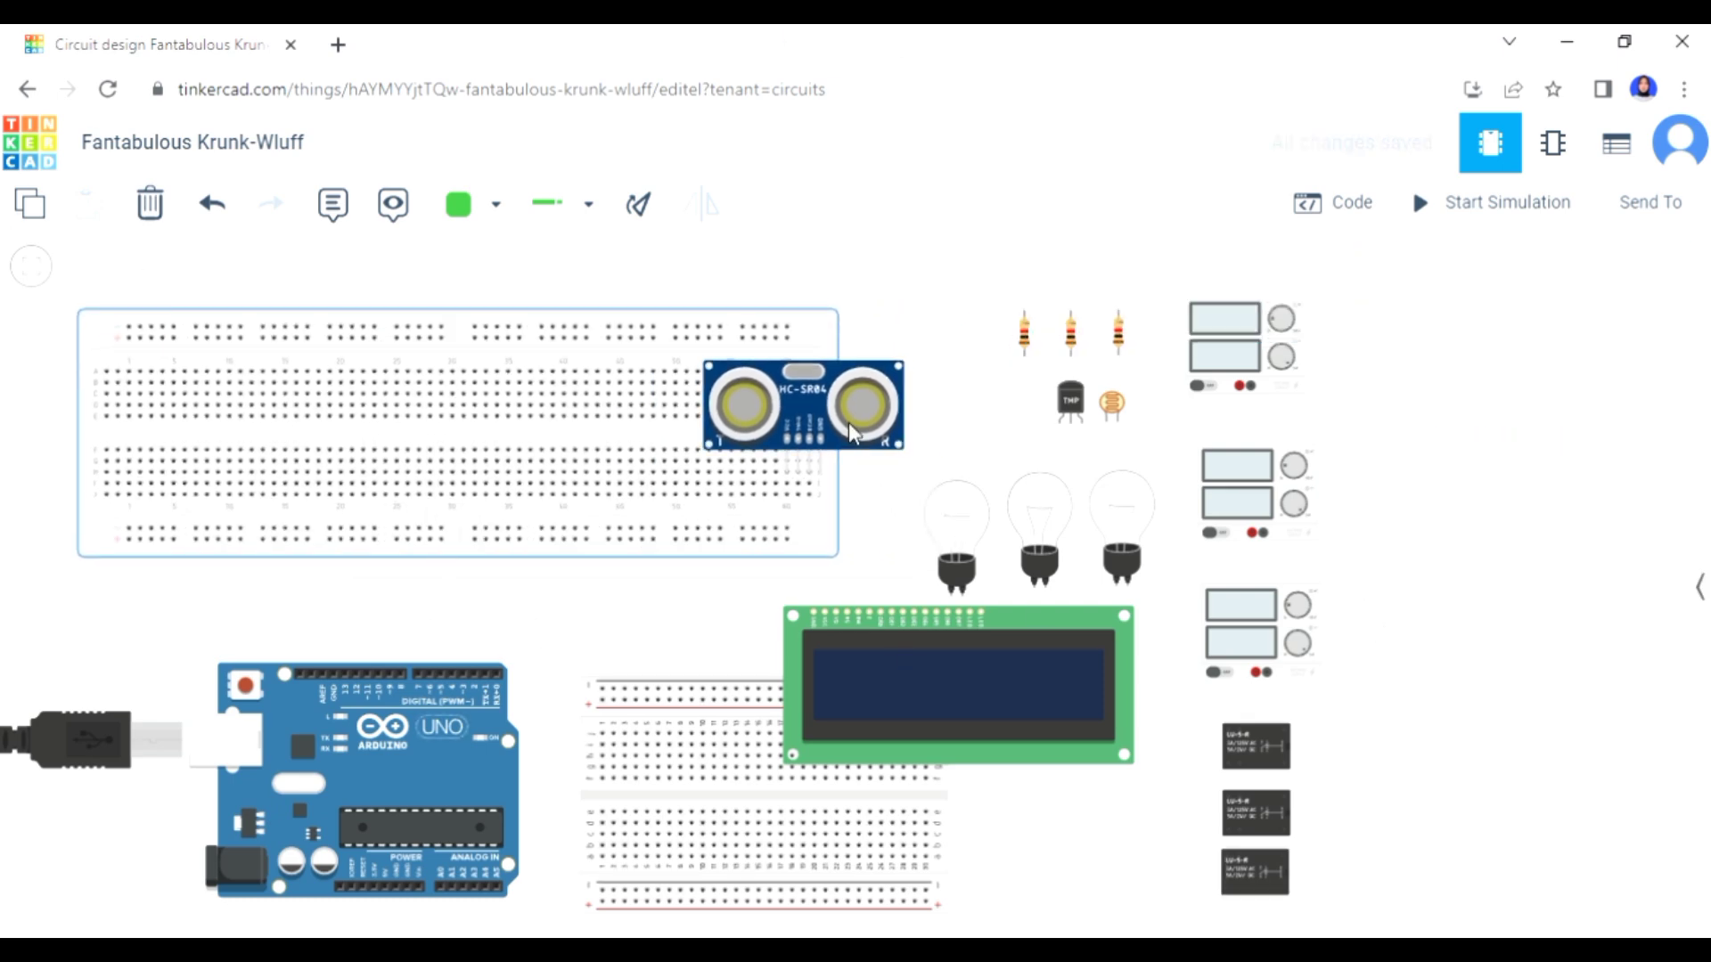
pyautogui.moveTo(884, 432); pyautogui.dragTo(1023, 430)
# - Seat the LCD 16 x 2 and one 1 kΩ resistor at the left end of the large breadboard
pyautogui.moveTo(986, 673); pyautogui.dragTo(314, 428)
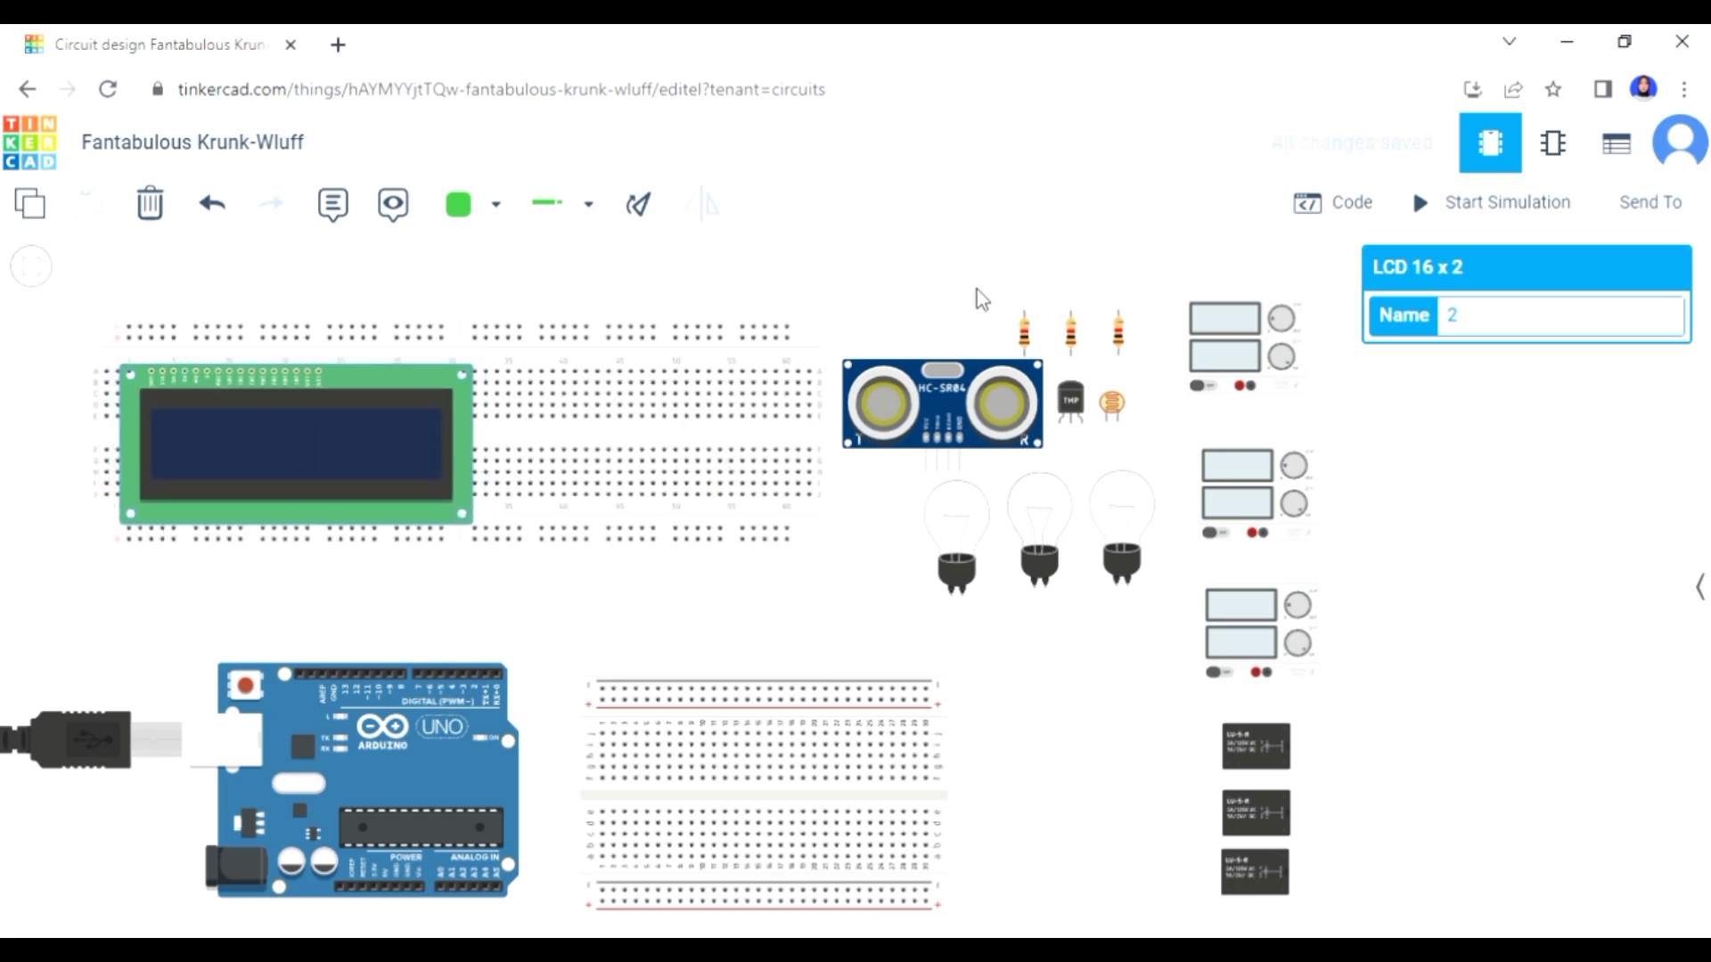
pyautogui.click(1026, 335)
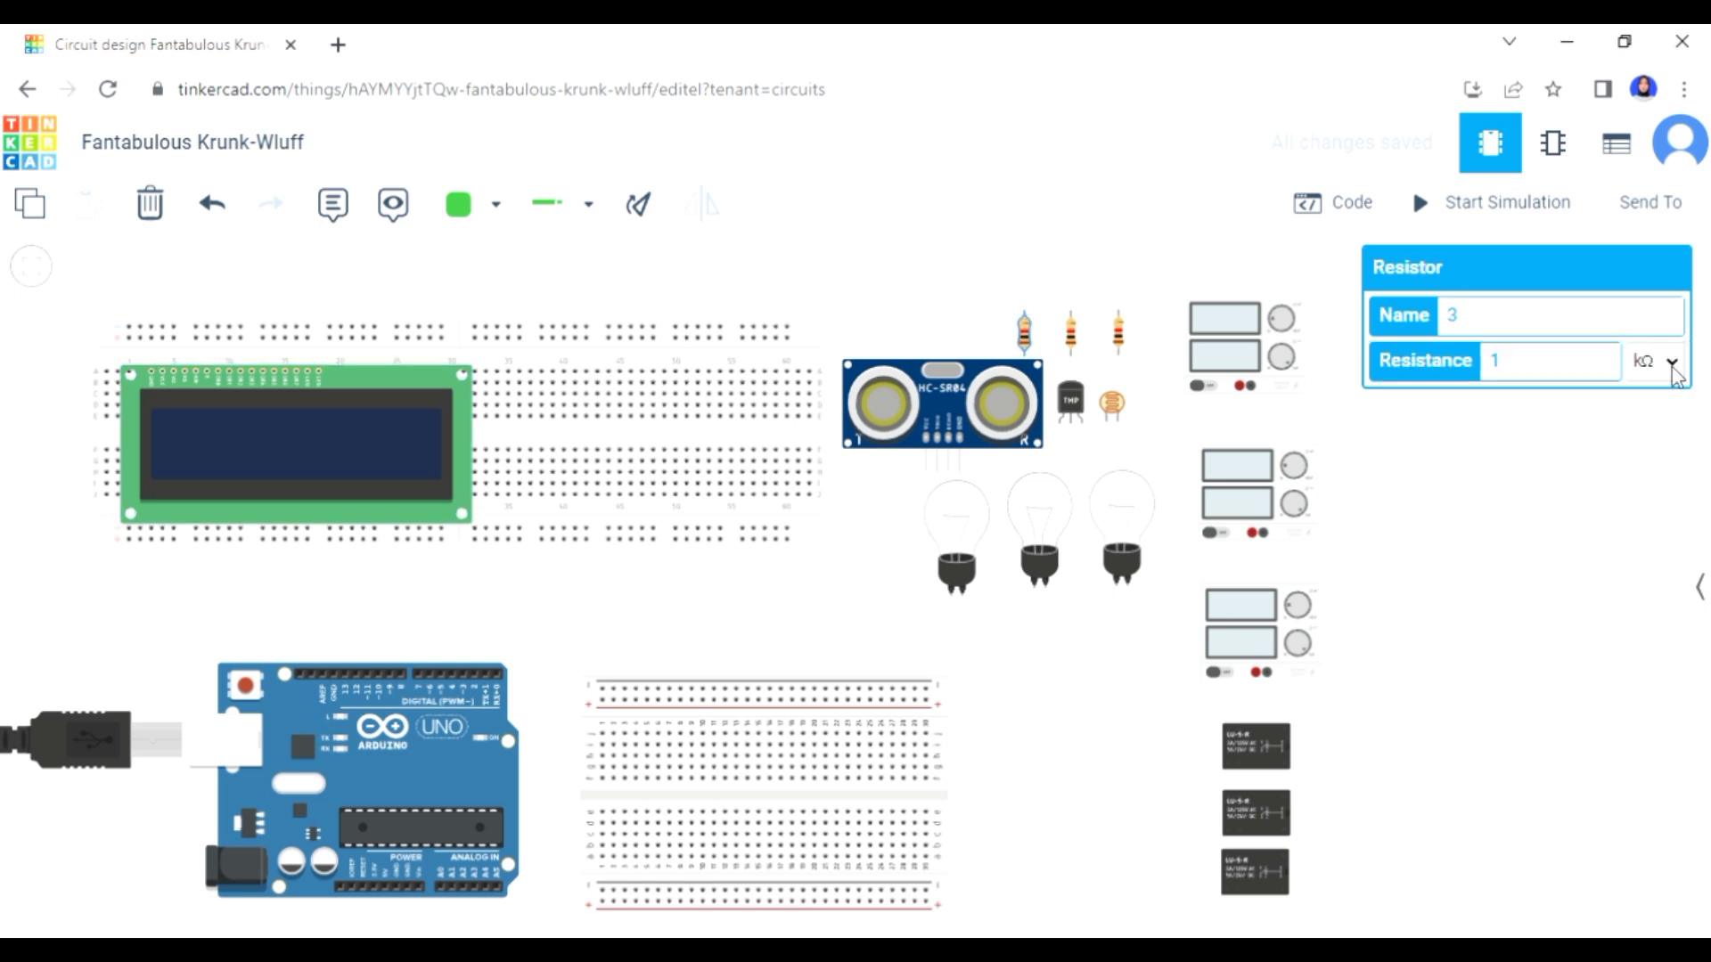
pyautogui.moveTo(1029, 348); pyautogui.dragTo(105, 452)
# - Move the small breadboard further away from the Arduino, down and to the right
pyautogui.scroll(-1, 456, 469)
pyautogui.moveTo(741, 724); pyautogui.dragTo(861, 824)
pyautogui.click(223, 212)
pyautogui.moveTo(711, 751); pyautogui.dragTo(828, 795)
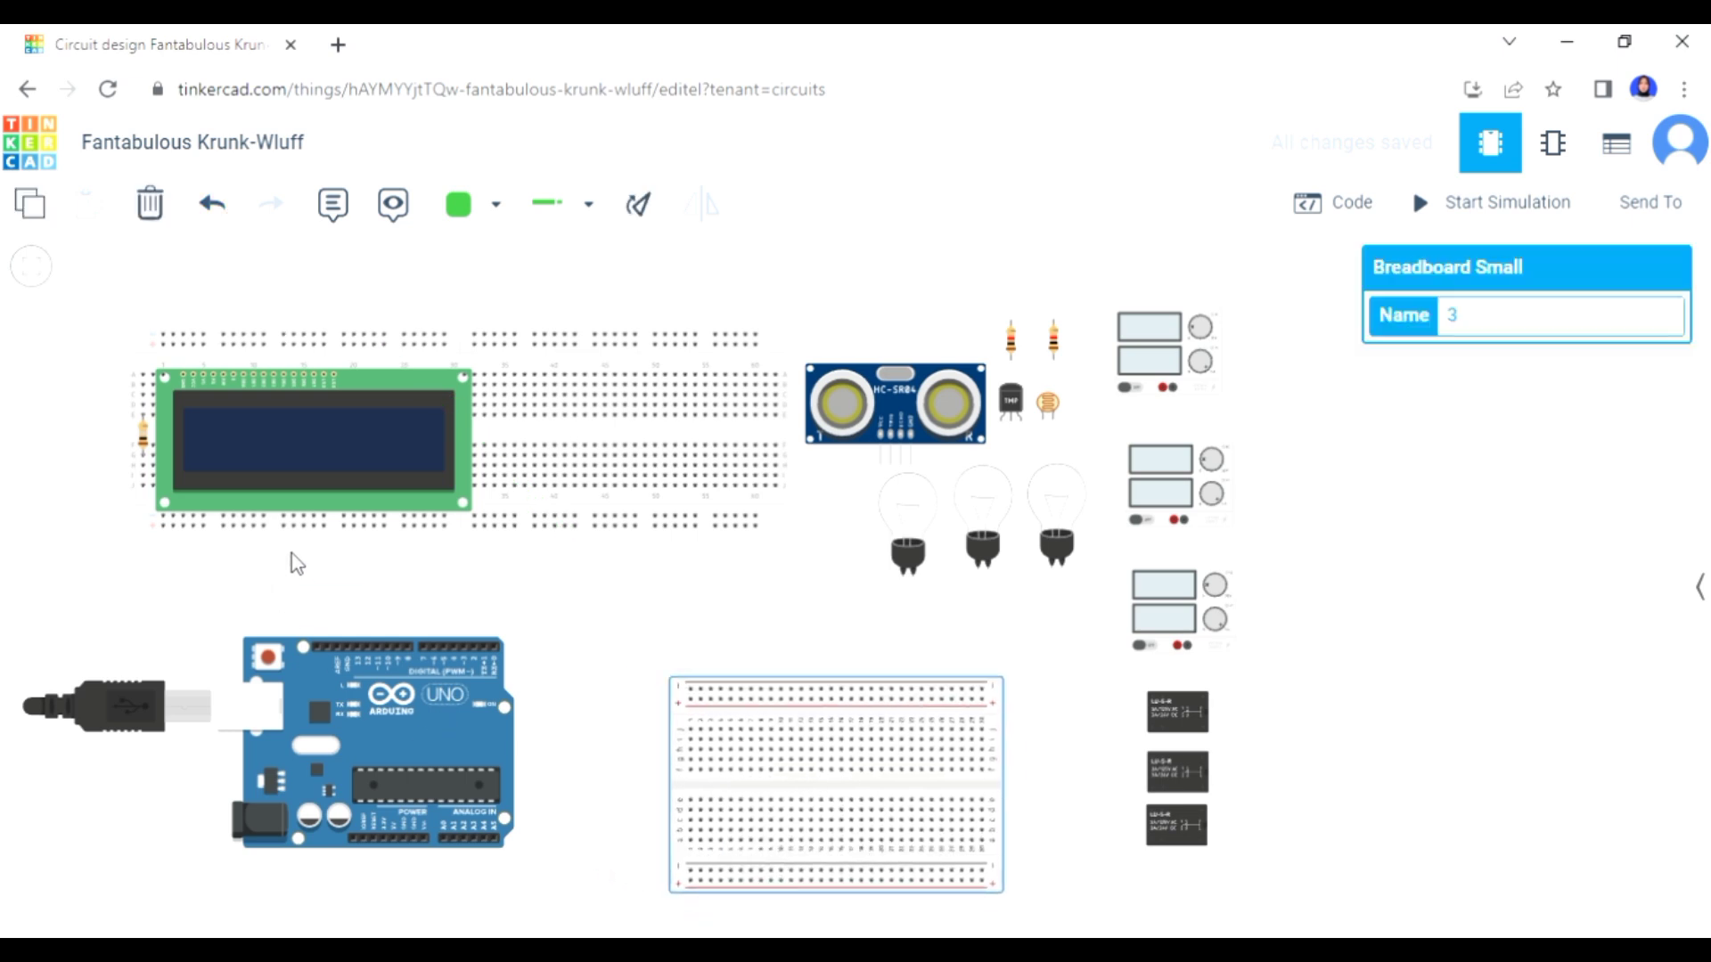
# - Run a wire from the Arduino's 5V pin, under the board, up to the large breadboard's lower positive rail
pyautogui.scroll(1, 401, 838)
pyautogui.click(396, 839)
pyautogui.click(403, 892)
pyautogui.click(559, 902)
pyautogui.click(559, 502)
# - Adjust the 5V wire's bend points so its segments run straight at right angles, and colour the wire red
pyautogui.moveTo(494, 747); pyautogui.dragTo(452, 747)
pyautogui.click(558, 902)
pyautogui.moveTo(557, 902); pyautogui.dragTo(547, 882)
pyautogui.moveTo(401, 892); pyautogui.dragTo(360, 891)
pyautogui.moveTo(545, 883); pyautogui.dragTo(560, 892)
pyautogui.click(458, 204)
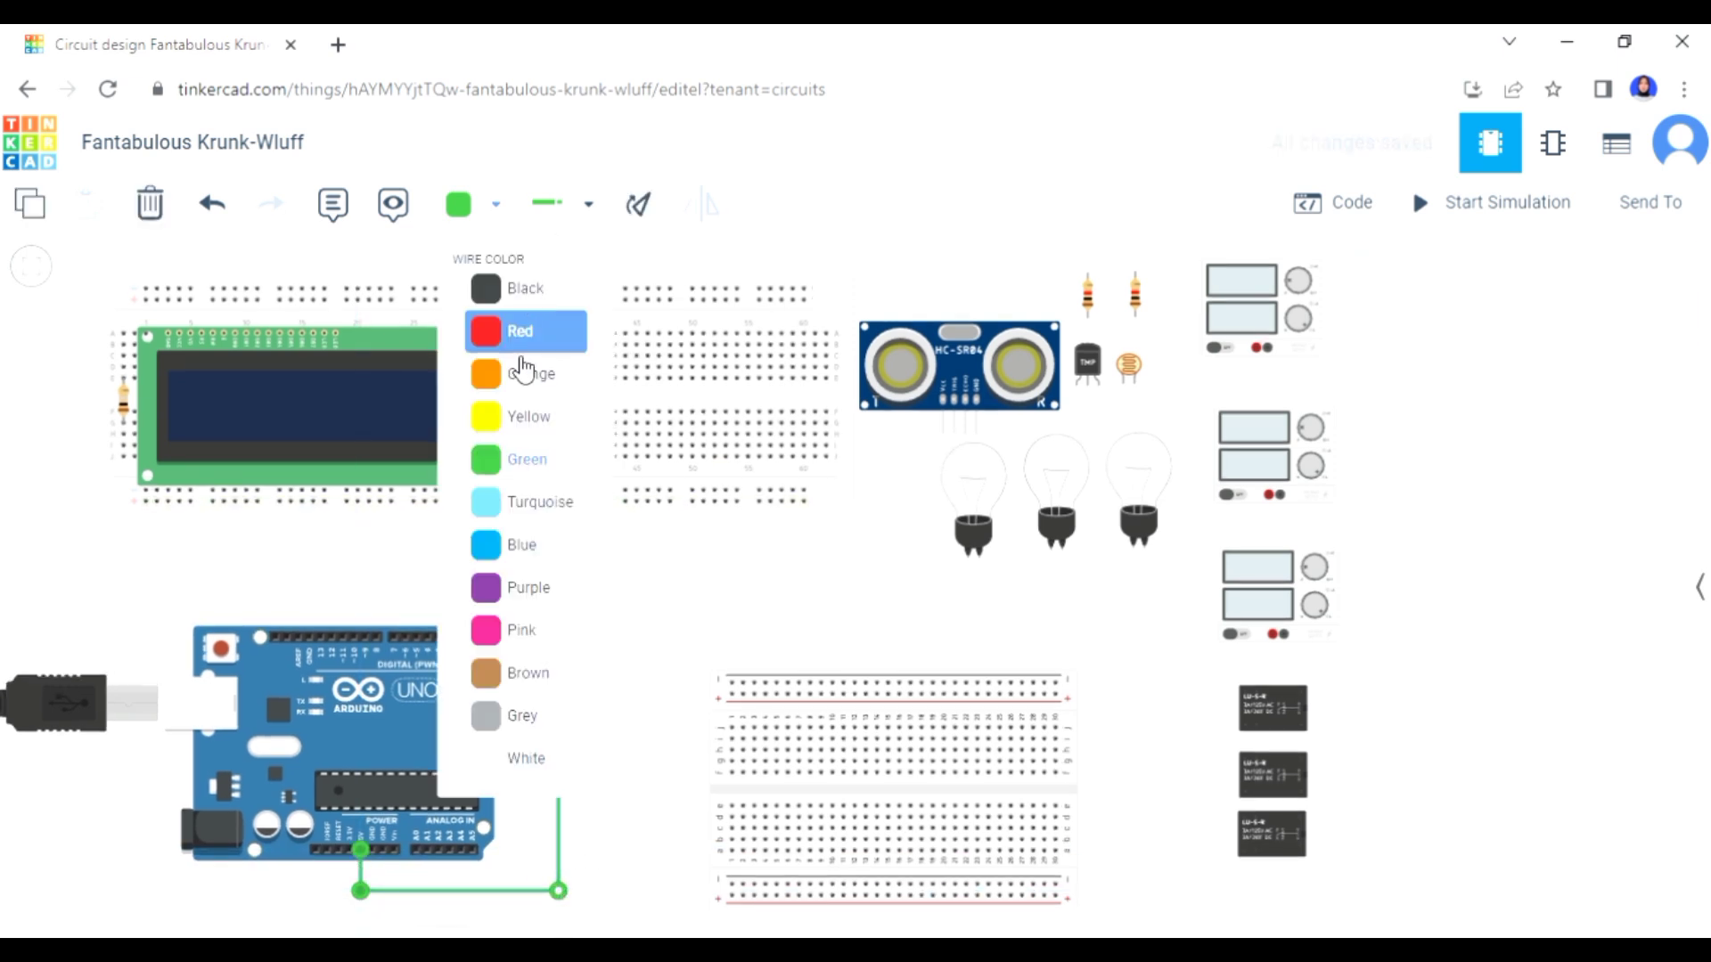
pyautogui.click(510, 329)
# - Run a black wire from the large breadboard's lower negative rail to the Arduino's GND pin, alongside the red wire
pyautogui.click(569, 491)
pyautogui.click(570, 910)
pyautogui.click(371, 910)
pyautogui.click(372, 849)
pyautogui.click(505, 211)
pyautogui.click(486, 281)
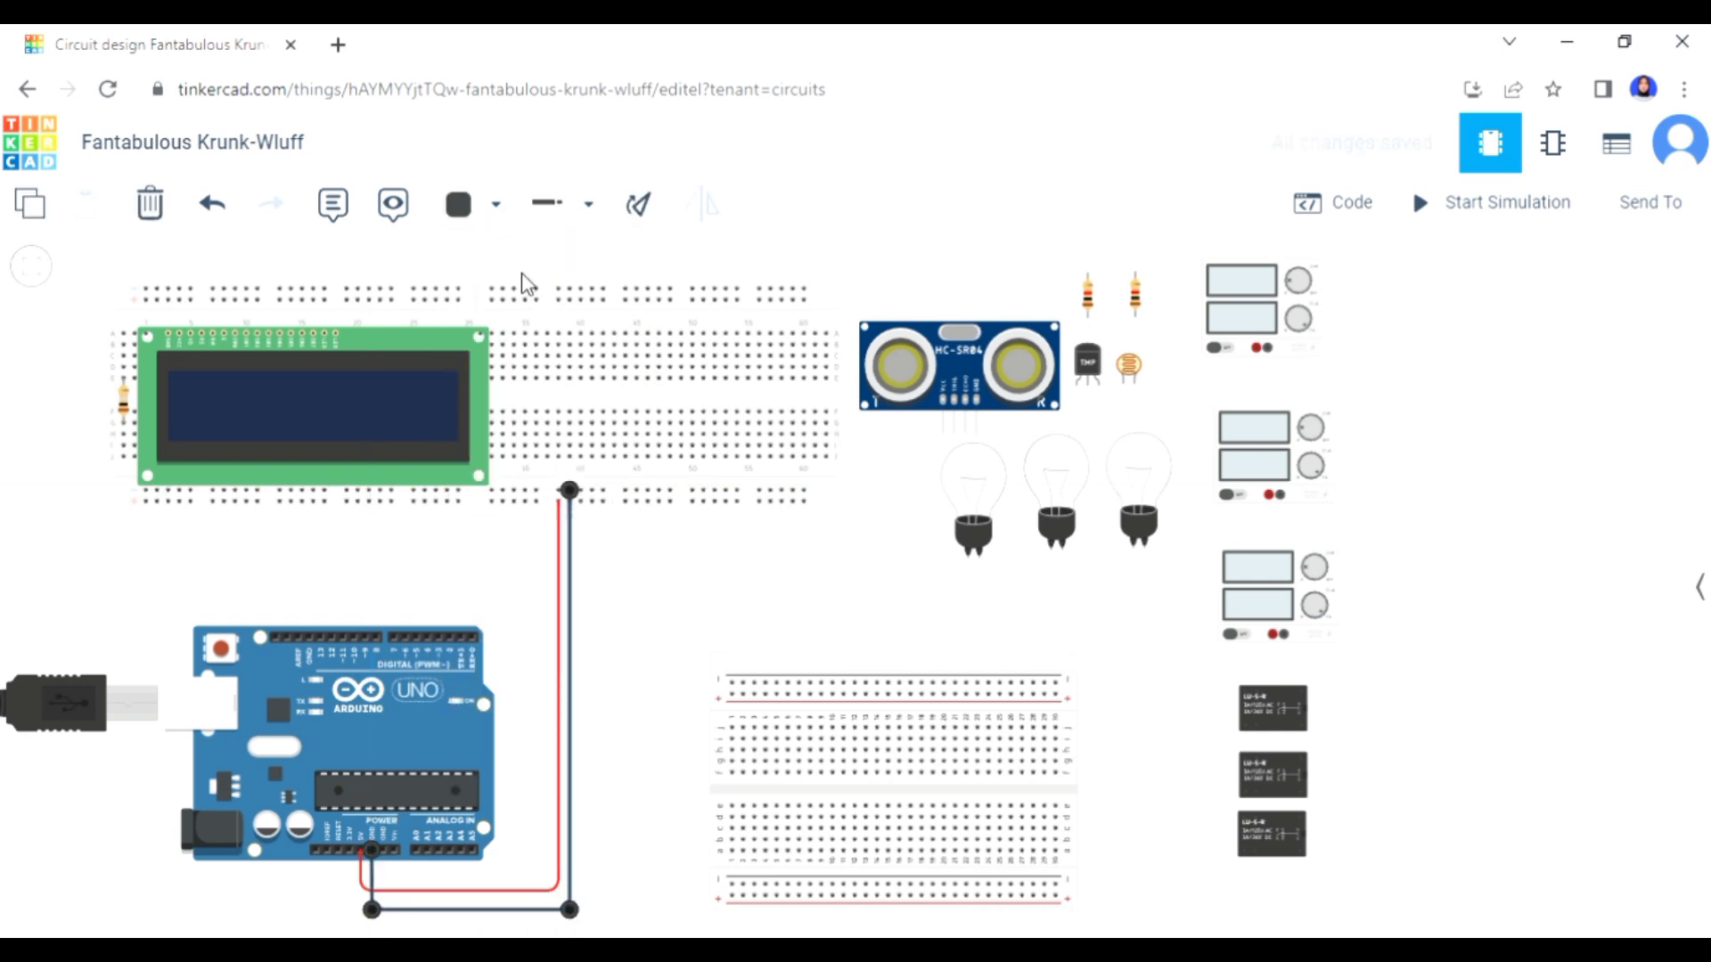
# - Connect the breadboard column above the seated resistor to the upper negative rail with a black wire
pyautogui.click(124, 334)
pyautogui.click(123, 286)
pyautogui.click(145, 287)
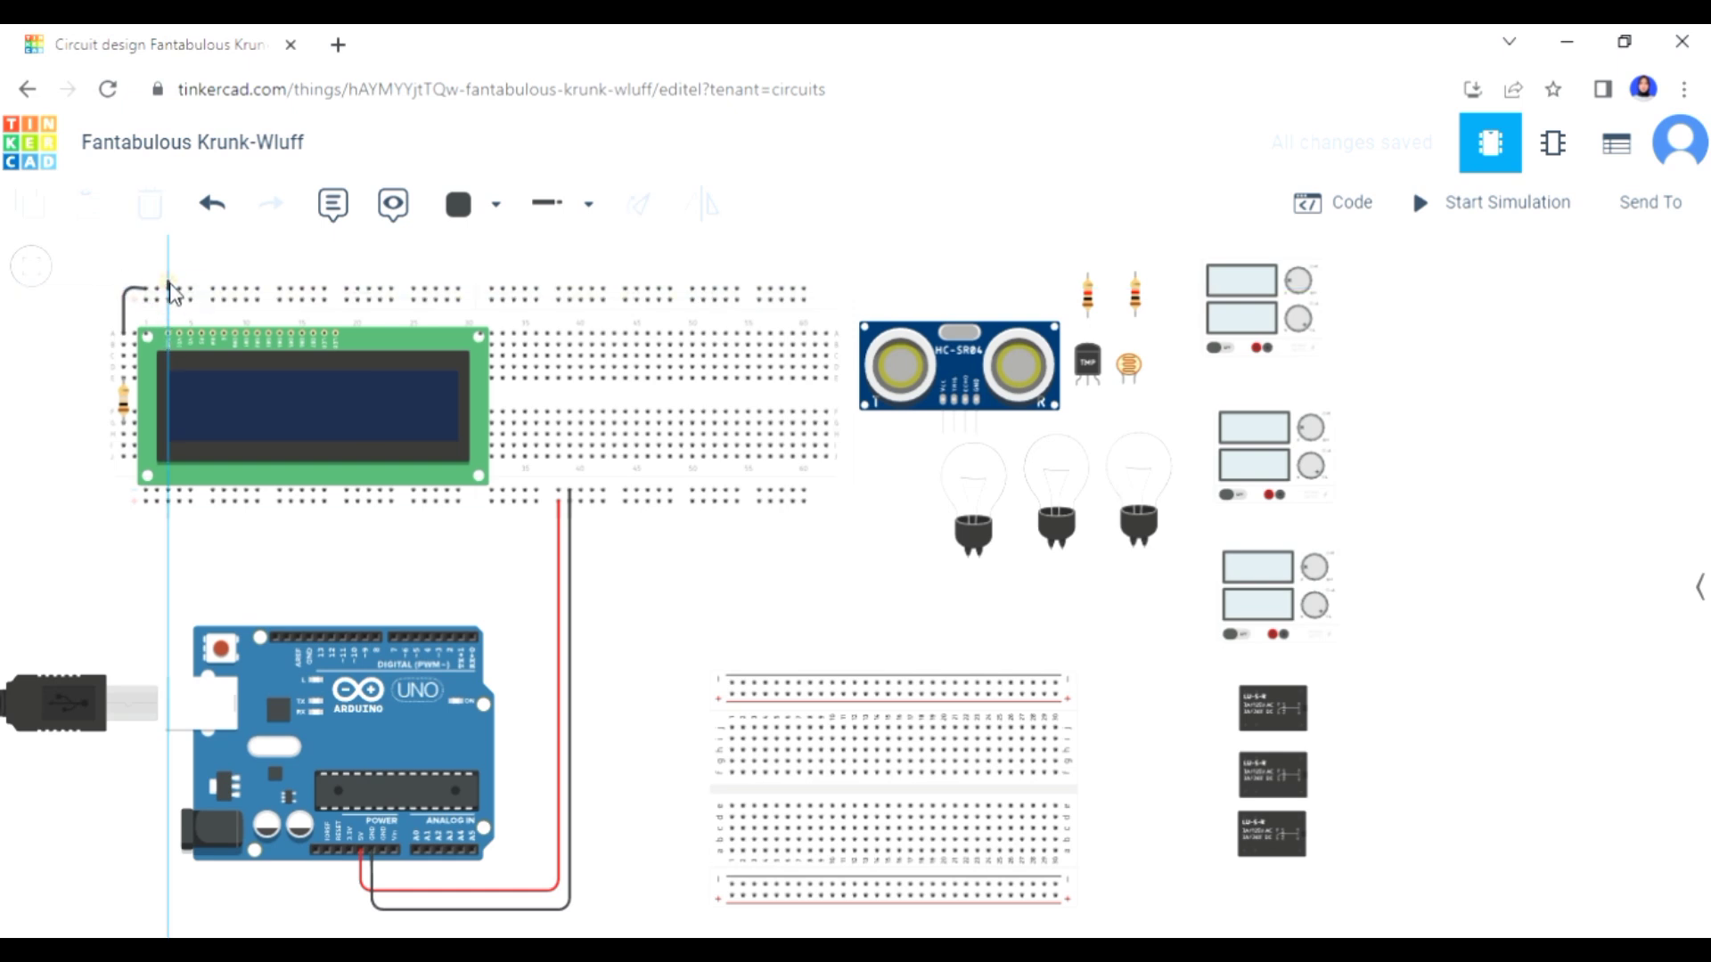
# - Connect the LCD's first (GND) and third (V0) pins straight up to the upper negative rail with black wires
pyautogui.moveTo(219, 349); pyautogui.dragTo(218, 361)
pyautogui.click(168, 334)
pyautogui.click(168, 286)
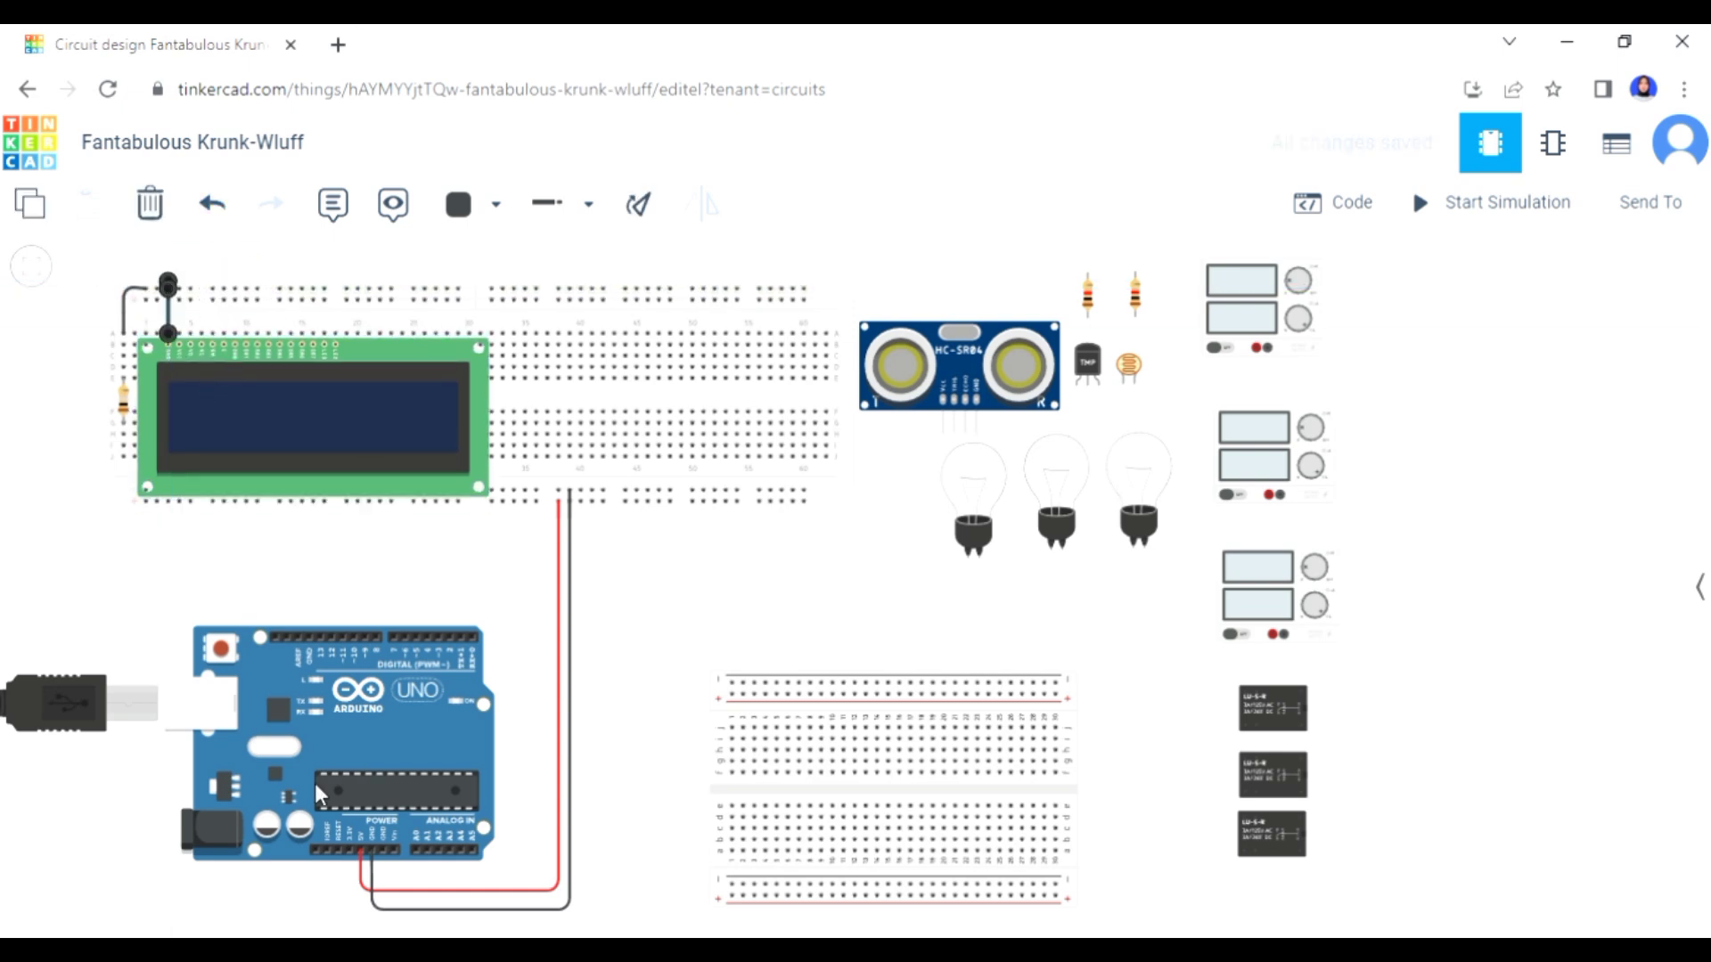
pyautogui.click(297, 267)
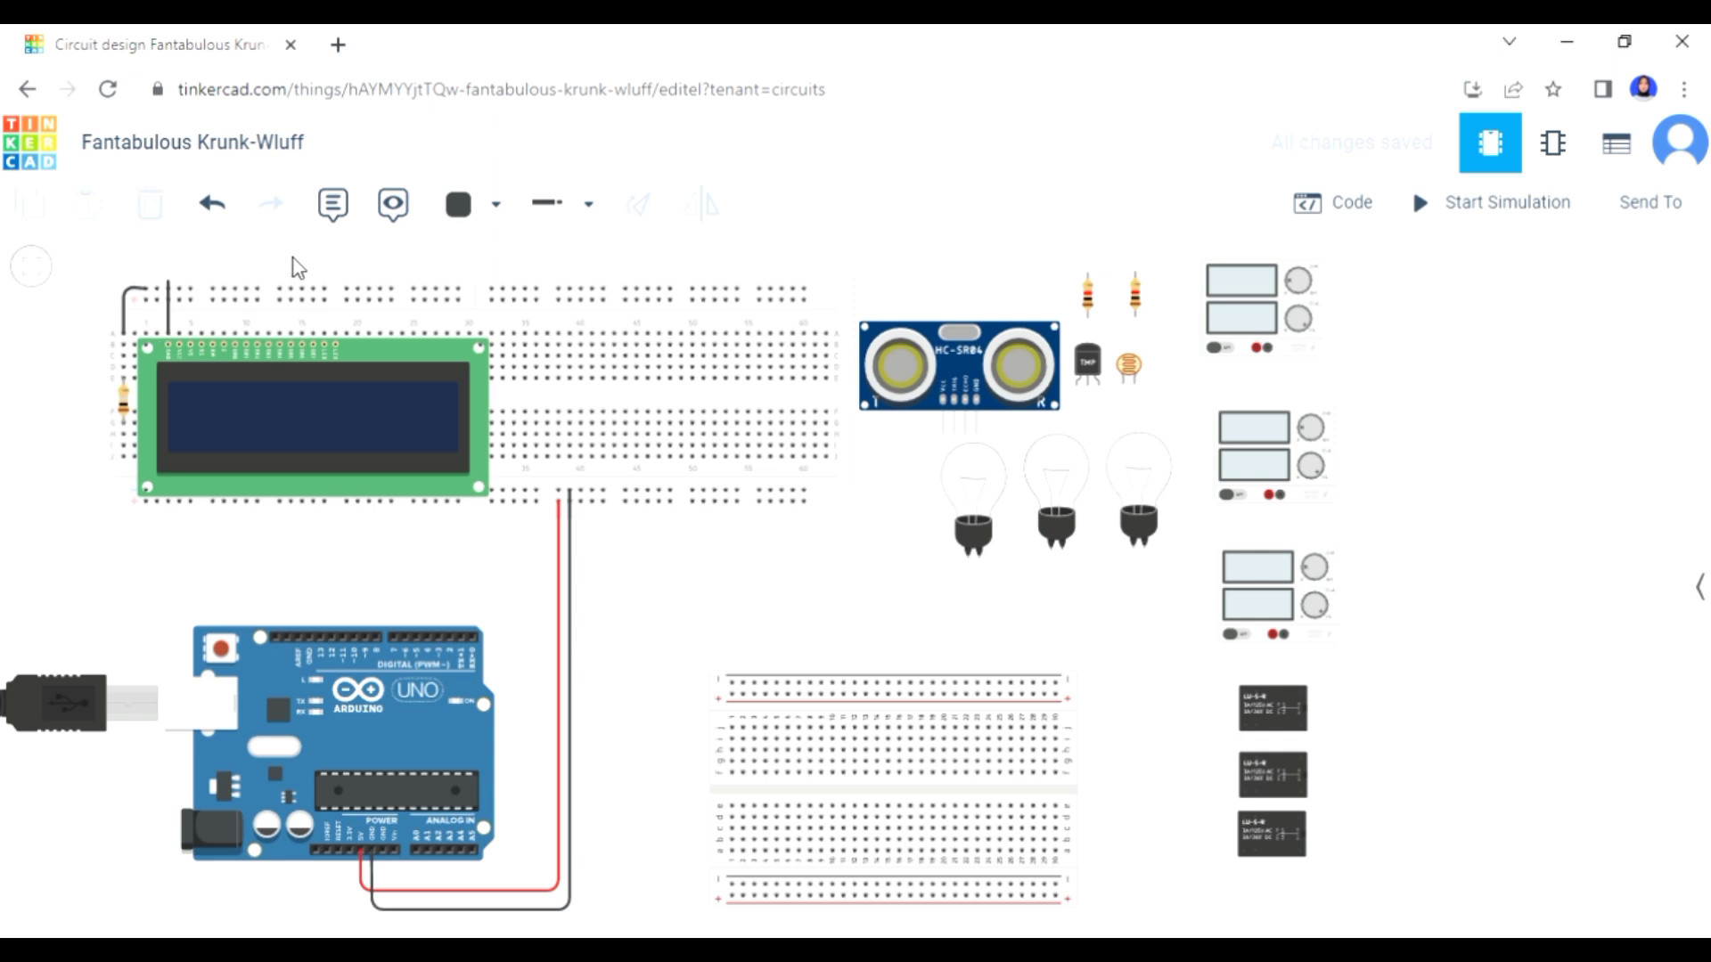
pyautogui.click(190, 335)
pyautogui.click(190, 287)
# - Run a red wire from the LCD's second (VCC) pin around the breadboard's near end to the lower positive rail
pyautogui.click(179, 334)
pyautogui.click(179, 319)
pyautogui.click(101, 319)
pyautogui.click(101, 536)
pyautogui.click(503, 536)
pyautogui.click(503, 500)
pyautogui.click(458, 204)
pyautogui.click(503, 324)
# - Run a black wire from the column below the seated resistor, looping under the breadboard, to the lower negative rail
pyautogui.click(123, 307)
pyautogui.click(123, 571)
pyautogui.click(526, 570)
pyautogui.click(526, 496)
pyautogui.click(458, 204)
pyautogui.click(516, 290)
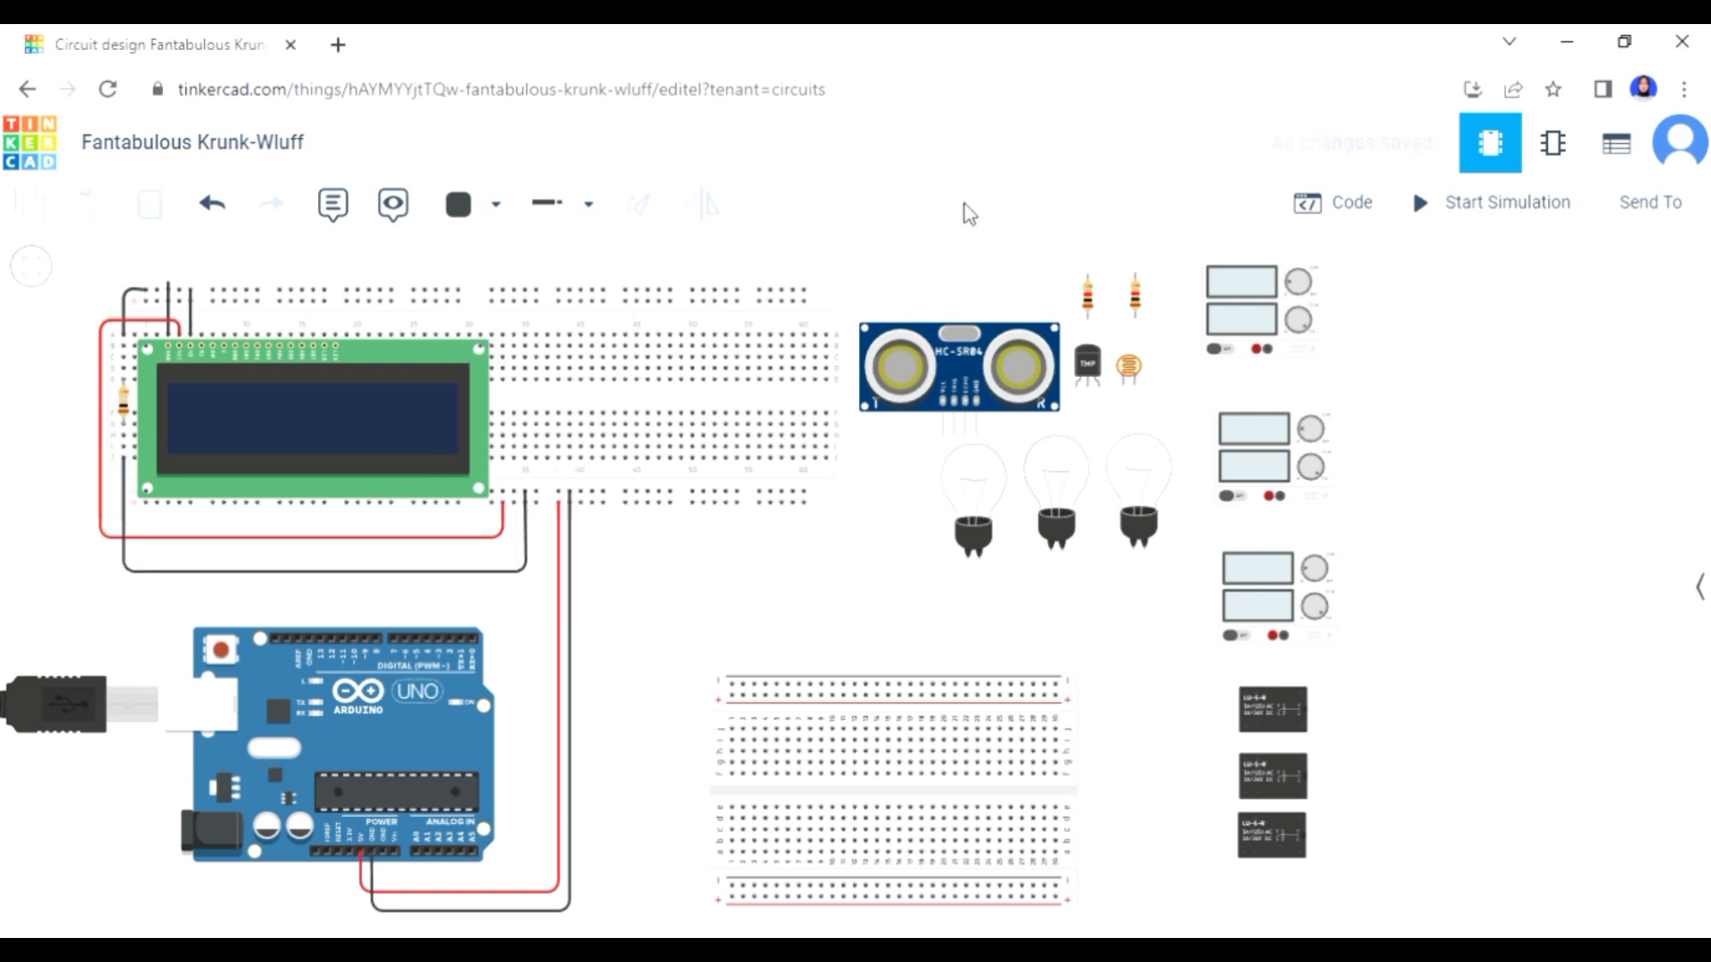
# - Seat a second resistor across the large breadboard's centre gap, just past the far end of the LCD
pyautogui.moveTo(1087, 297); pyautogui.dragTo(512, 396)
pyautogui.click(879, 281)
# - Wire the LCD's fourth, fifth and sixth pins (RS, RW, E) to Arduino pins 12, 11 and 10 in green
pyautogui.click(203, 335)
pyautogui.click(203, 335)
pyautogui.click(332, 638)
pyautogui.click(496, 204)
pyautogui.click(521, 454)
pyautogui.click(212, 334)
pyautogui.click(341, 637)
pyautogui.click(223, 334)
pyautogui.click(353, 638)
pyautogui.click(285, 260)
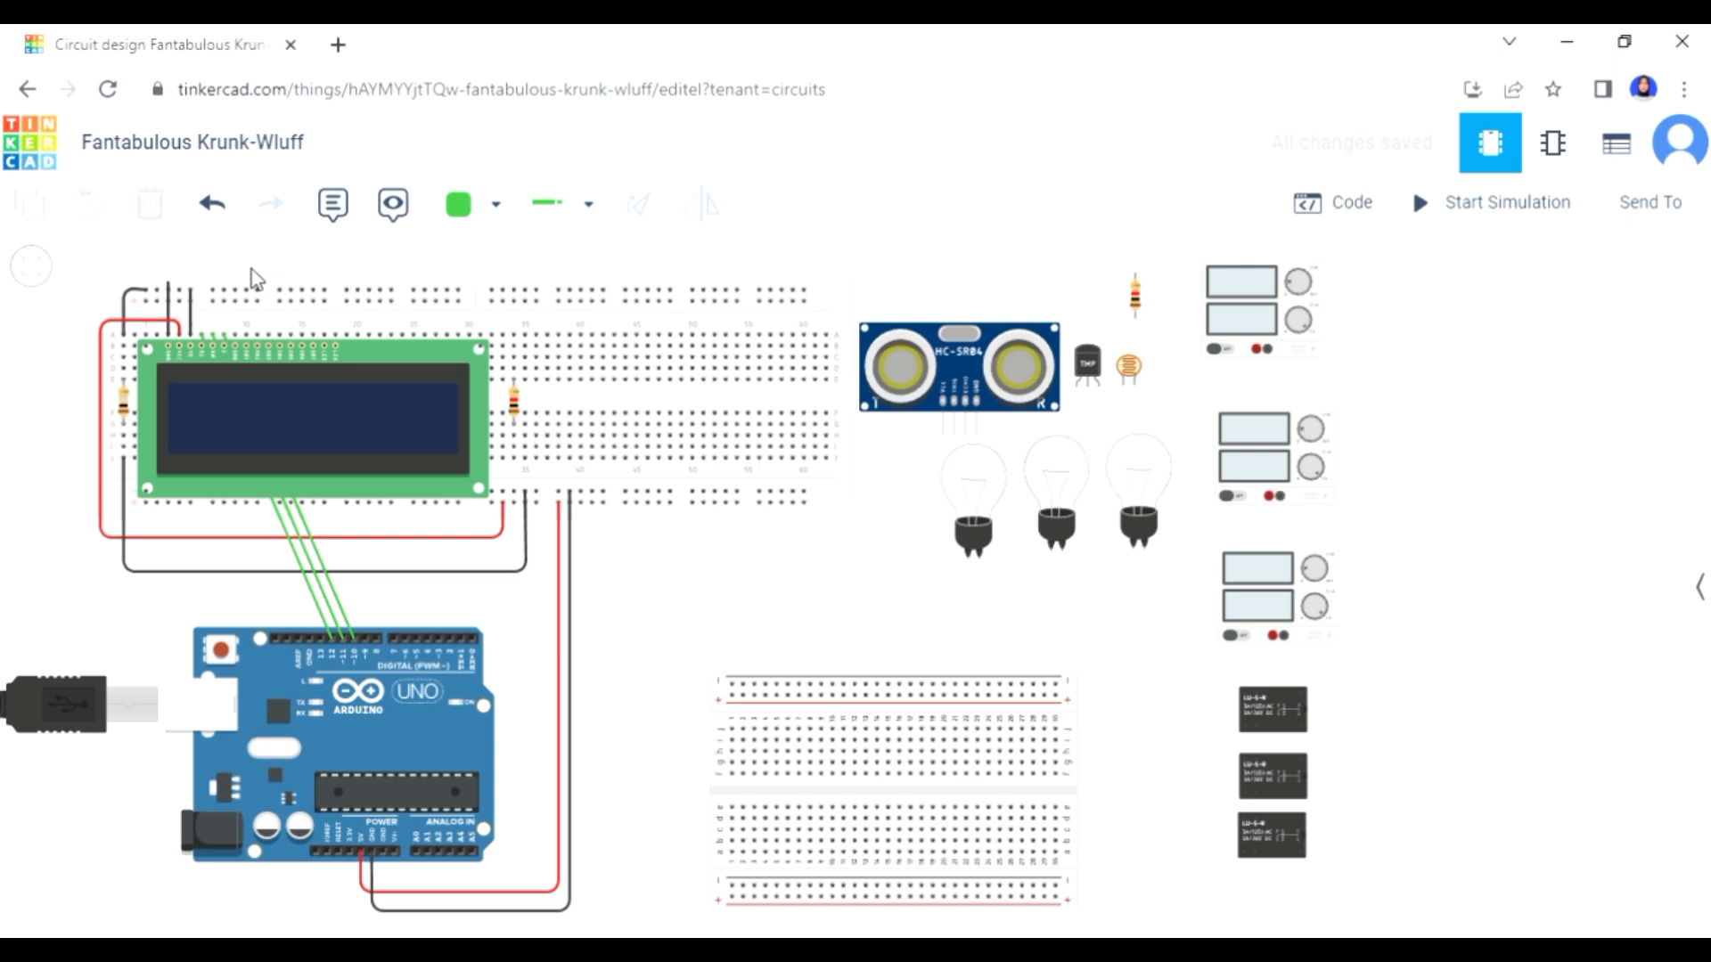
# - Wire the LCD's DB4, DB5, DB6 and DB7 pins to Arduino pins 5, 4, 3 and 2 in green
pyautogui.click(279, 337)
pyautogui.click(416, 637)
pyautogui.click(290, 336)
pyautogui.click(424, 637)
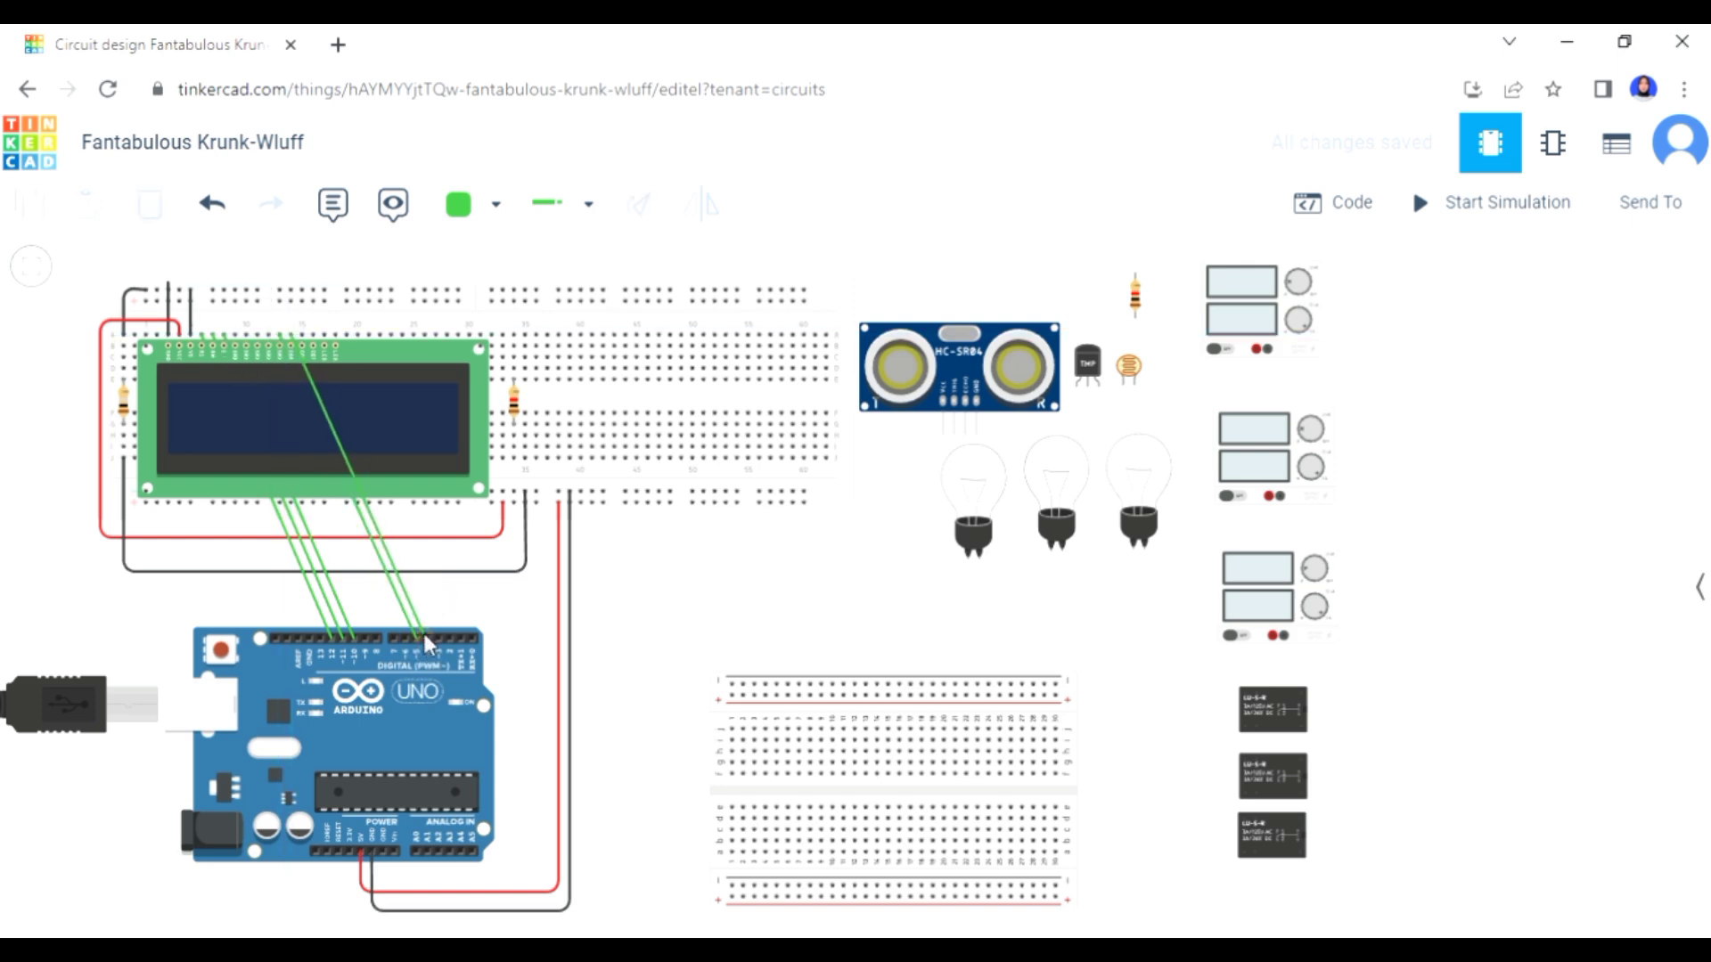
pyautogui.click(496, 600)
pyautogui.click(302, 337)
pyautogui.click(437, 637)
pyautogui.click(415, 591)
pyautogui.click(312, 337)
pyautogui.click(448, 639)
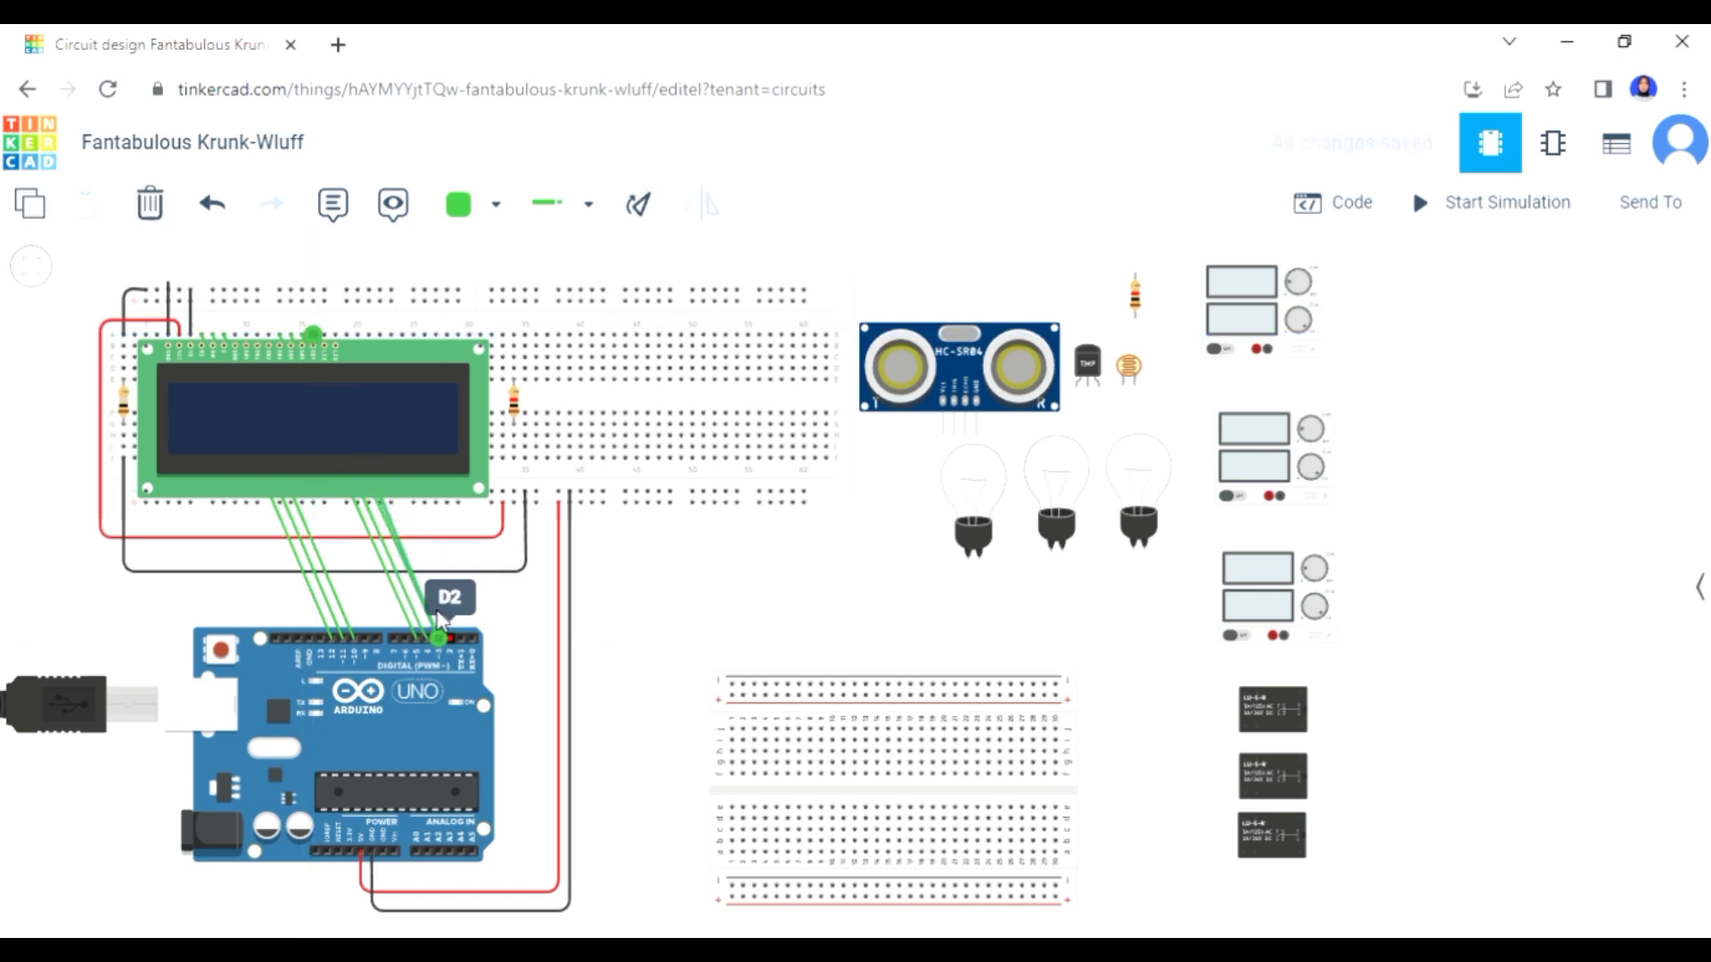
# - Run a yellow wire from the LCD's second-to-last pin over to the column above the second resistor
pyautogui.click(324, 335)
pyautogui.click(325, 312)
pyautogui.click(513, 312)
pyautogui.click(514, 337)
pyautogui.click(497, 204)
pyautogui.click(500, 405)
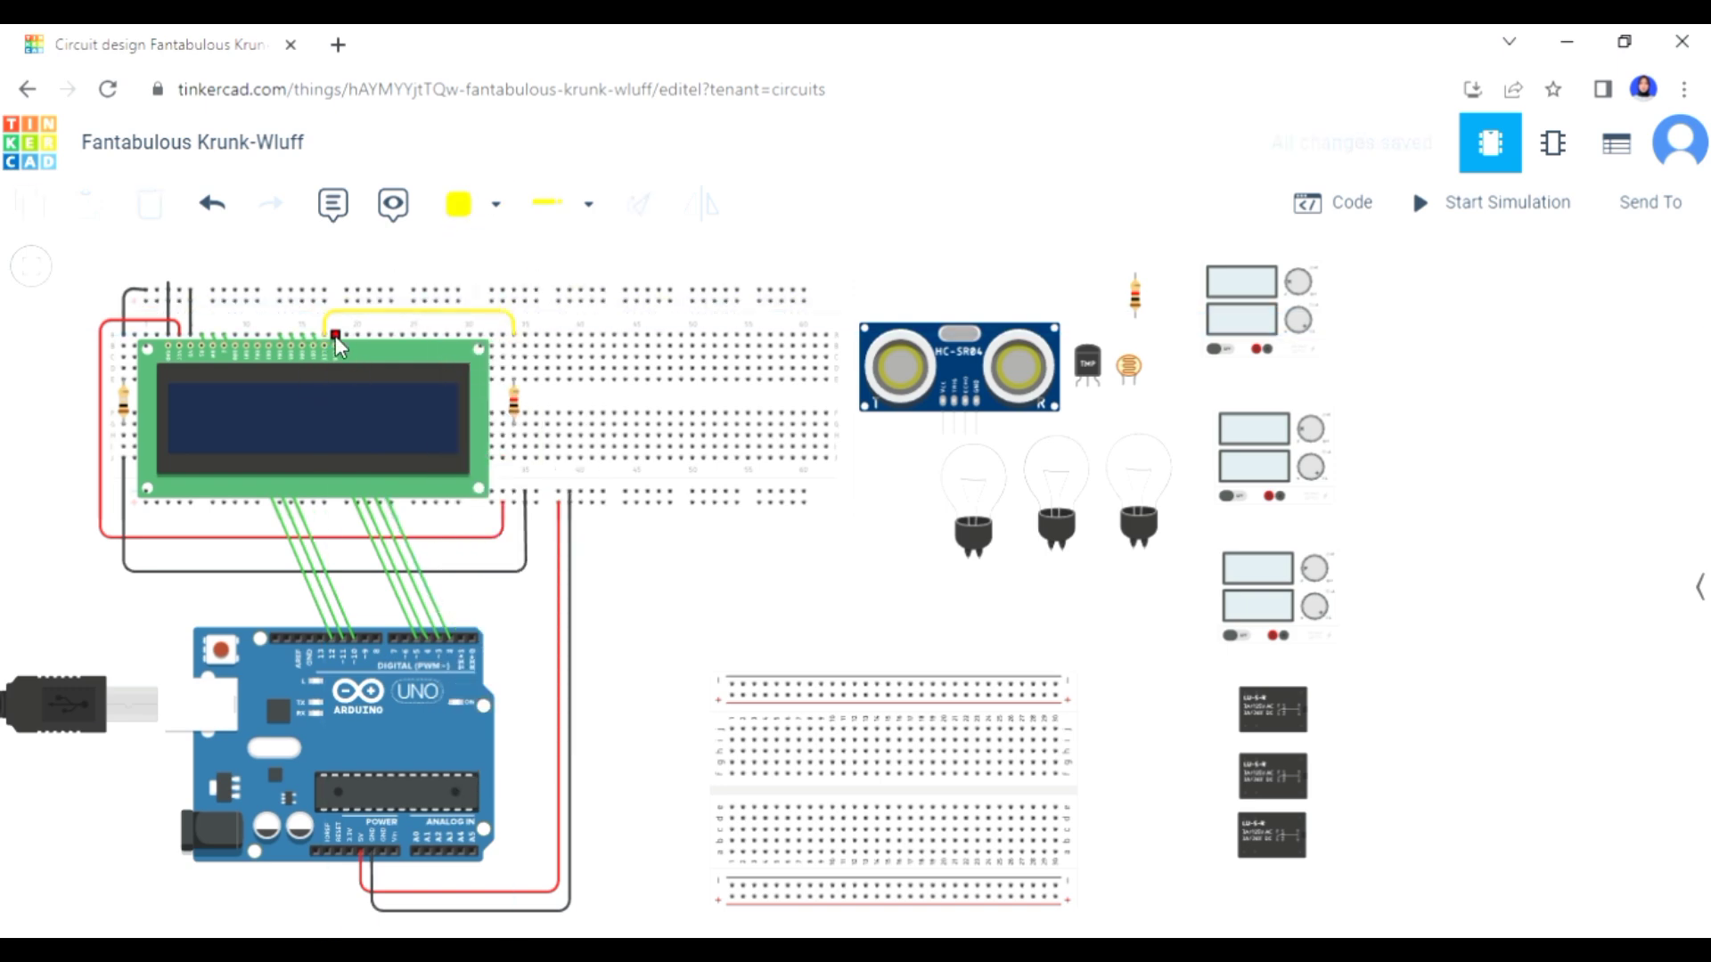
# - Connect the LCD's last pin to the upper negative rail with a black wire
pyautogui.click(331, 288)
pyautogui.click(497, 204)
pyautogui.click(521, 286)
pyautogui.click(403, 272)
# - Seat the temperature sensor on the large breadboard and wire its first leg's column to the lower positive rail in red
pyautogui.moveTo(1093, 385); pyautogui.dragTo(617, 365)
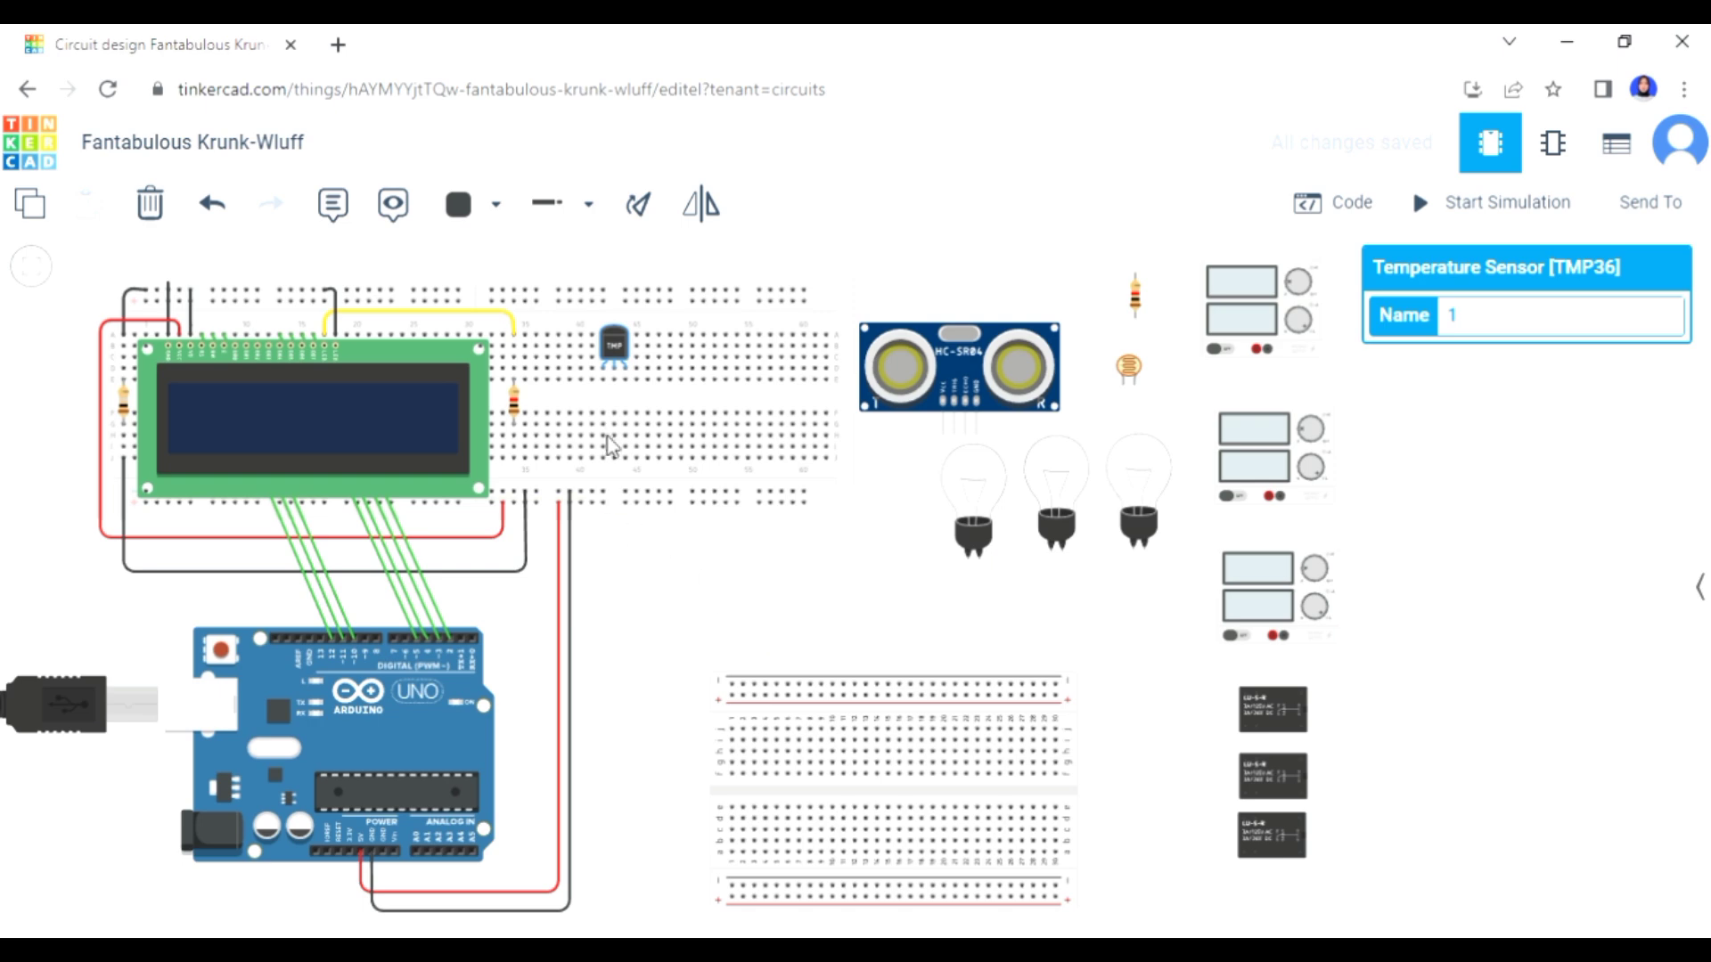
pyautogui.click(603, 380)
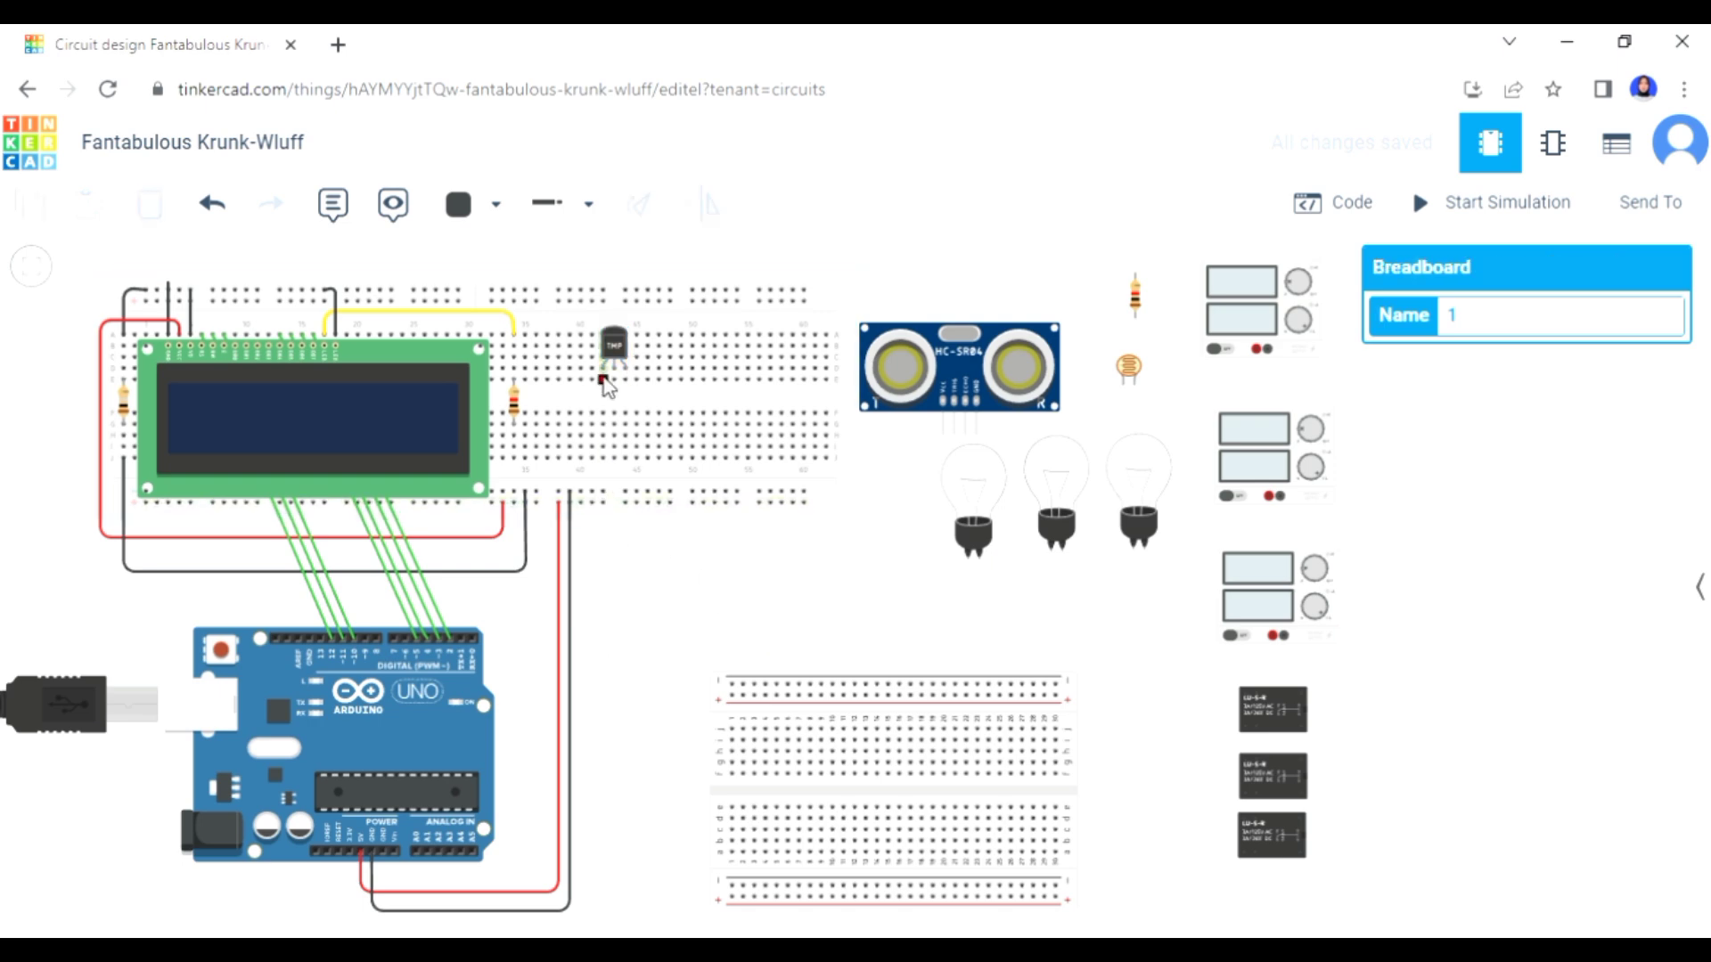
pyautogui.click(604, 502)
pyautogui.click(496, 204)
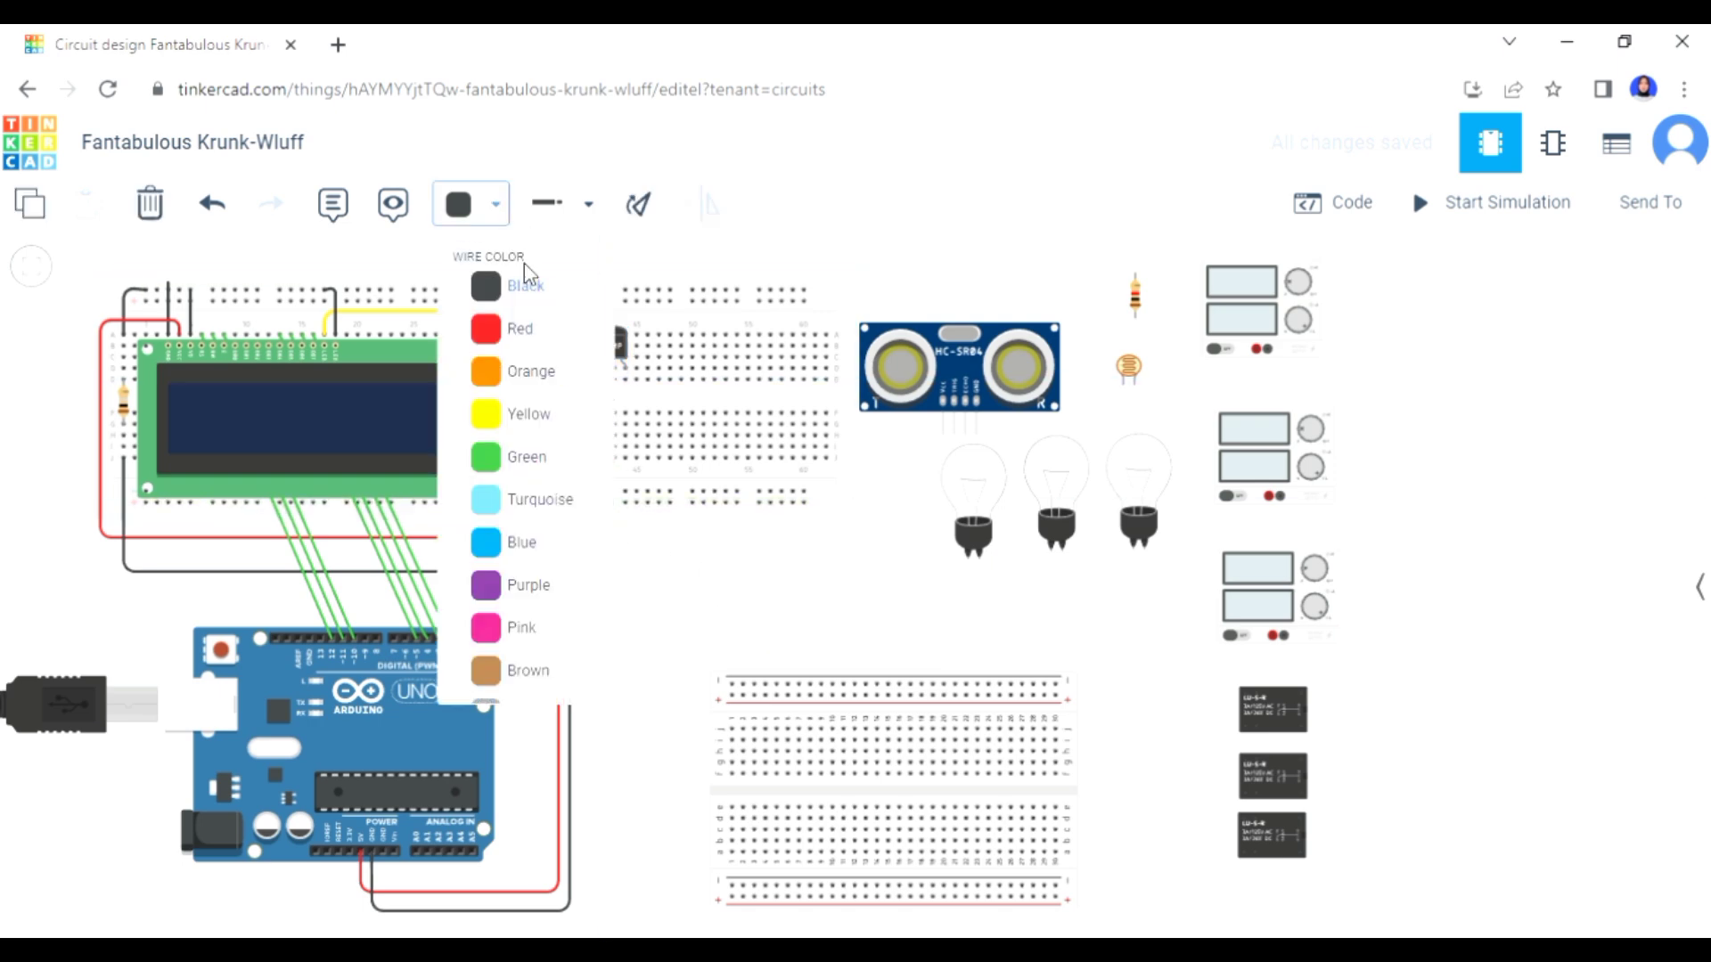
pyautogui.click(548, 333)
# - Connect the temperature sensor's third leg column to the lower negative rail with a black wire
pyautogui.click(626, 379)
pyautogui.click(626, 492)
pyautogui.click(496, 204)
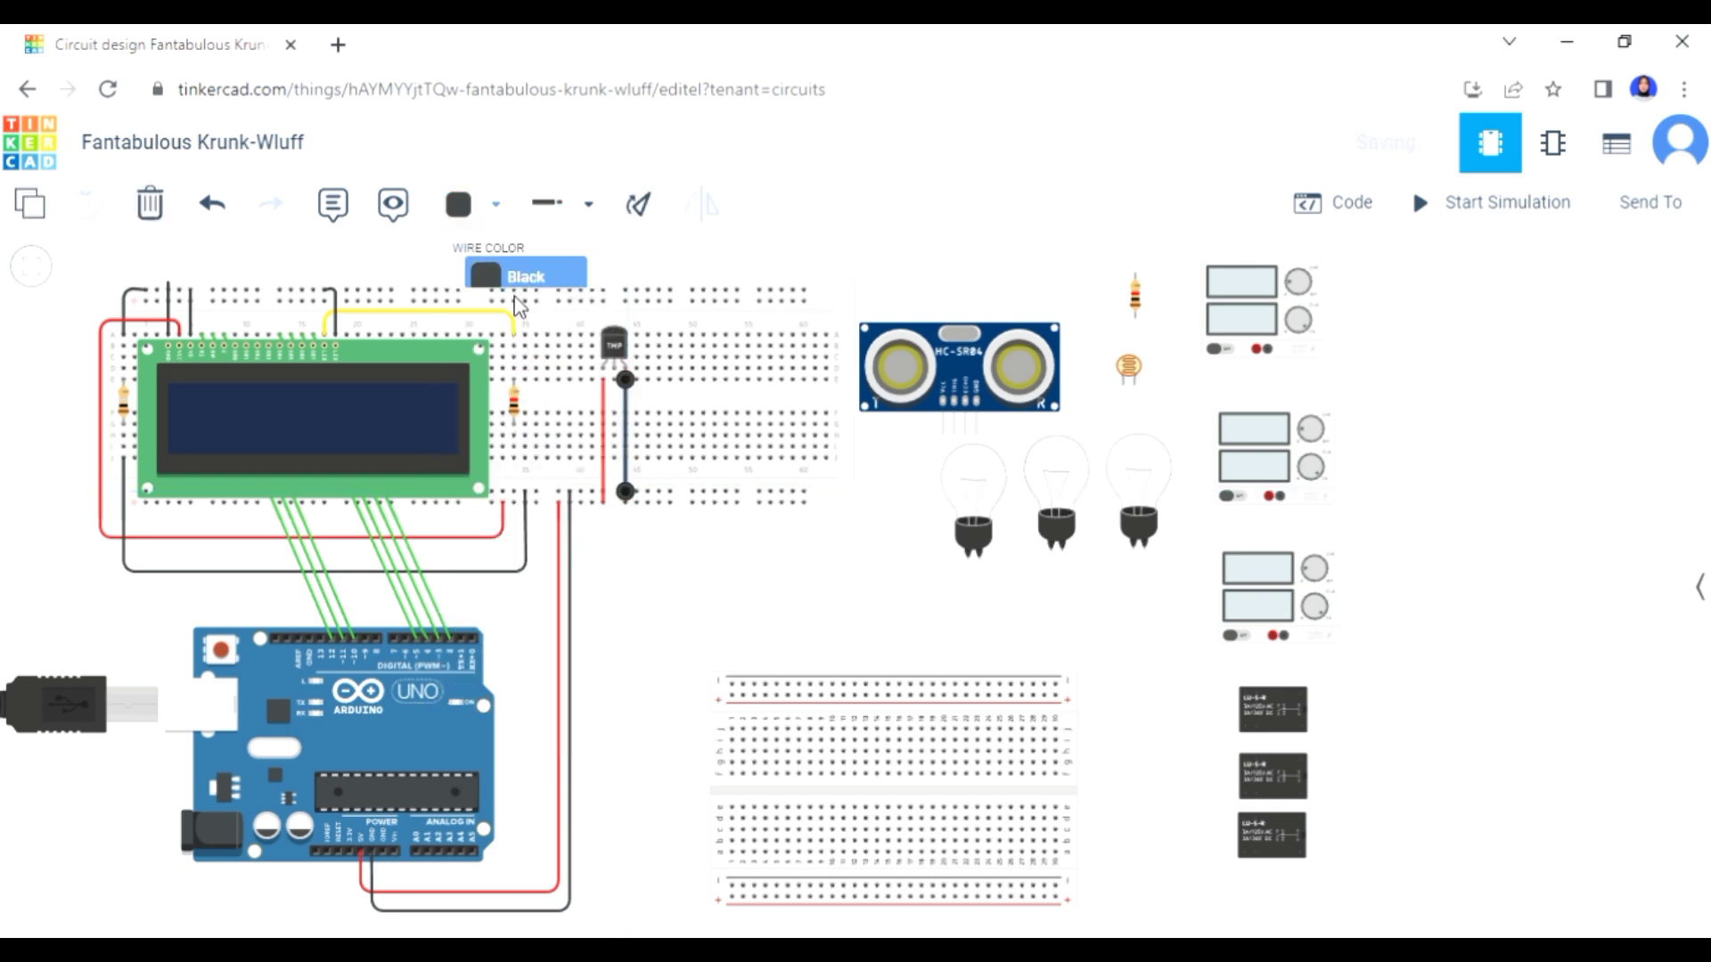
pyautogui.click(499, 282)
# - Run a green wire from the temperature sensor's middle leg column down to the Arduino's A0 pin
pyautogui.click(615, 380)
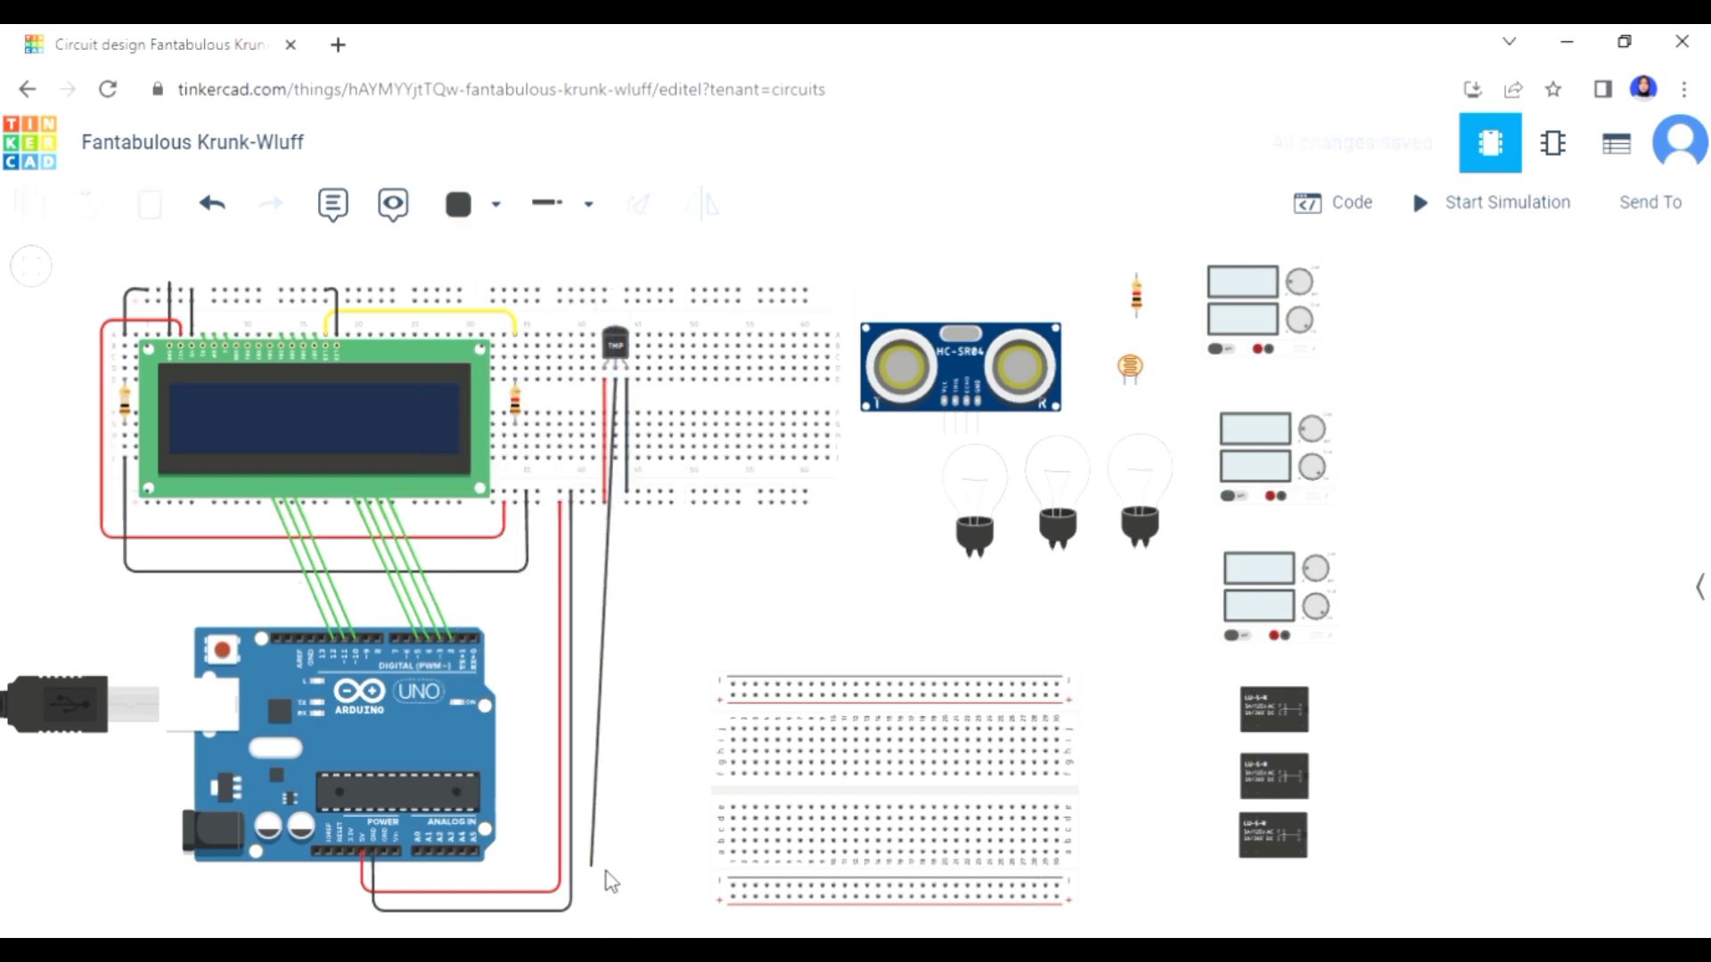
pyautogui.click(417, 851)
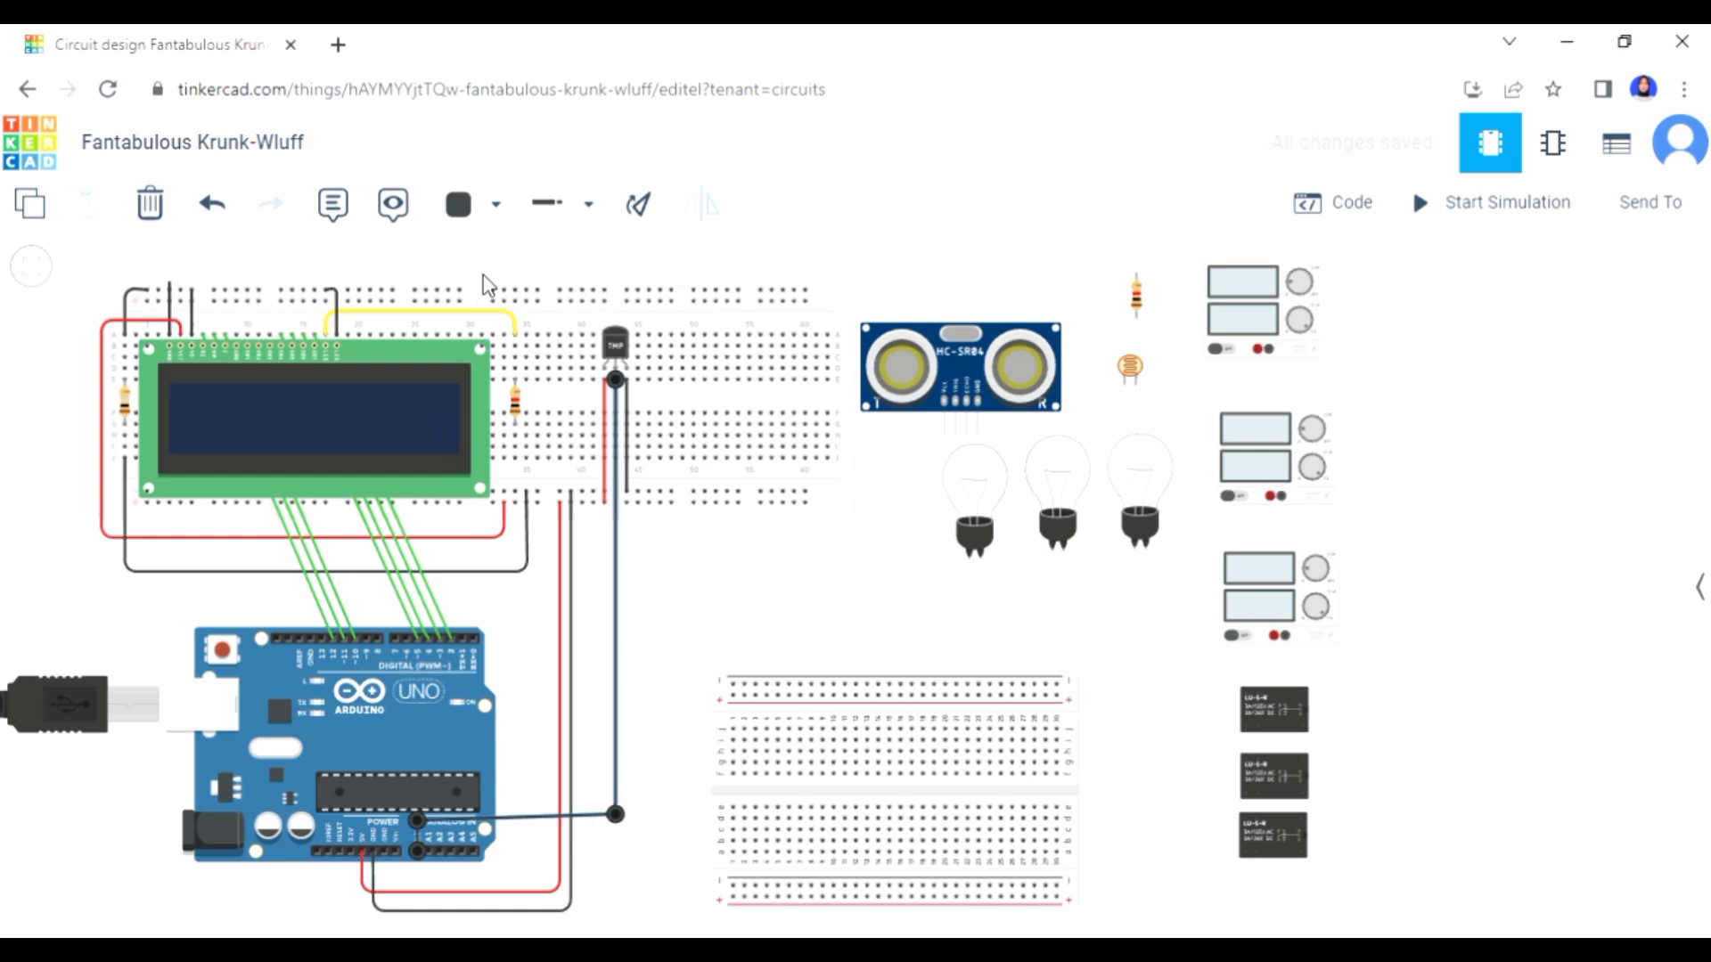
pyautogui.click(497, 204)
pyautogui.click(526, 452)
pyautogui.click(710, 567)
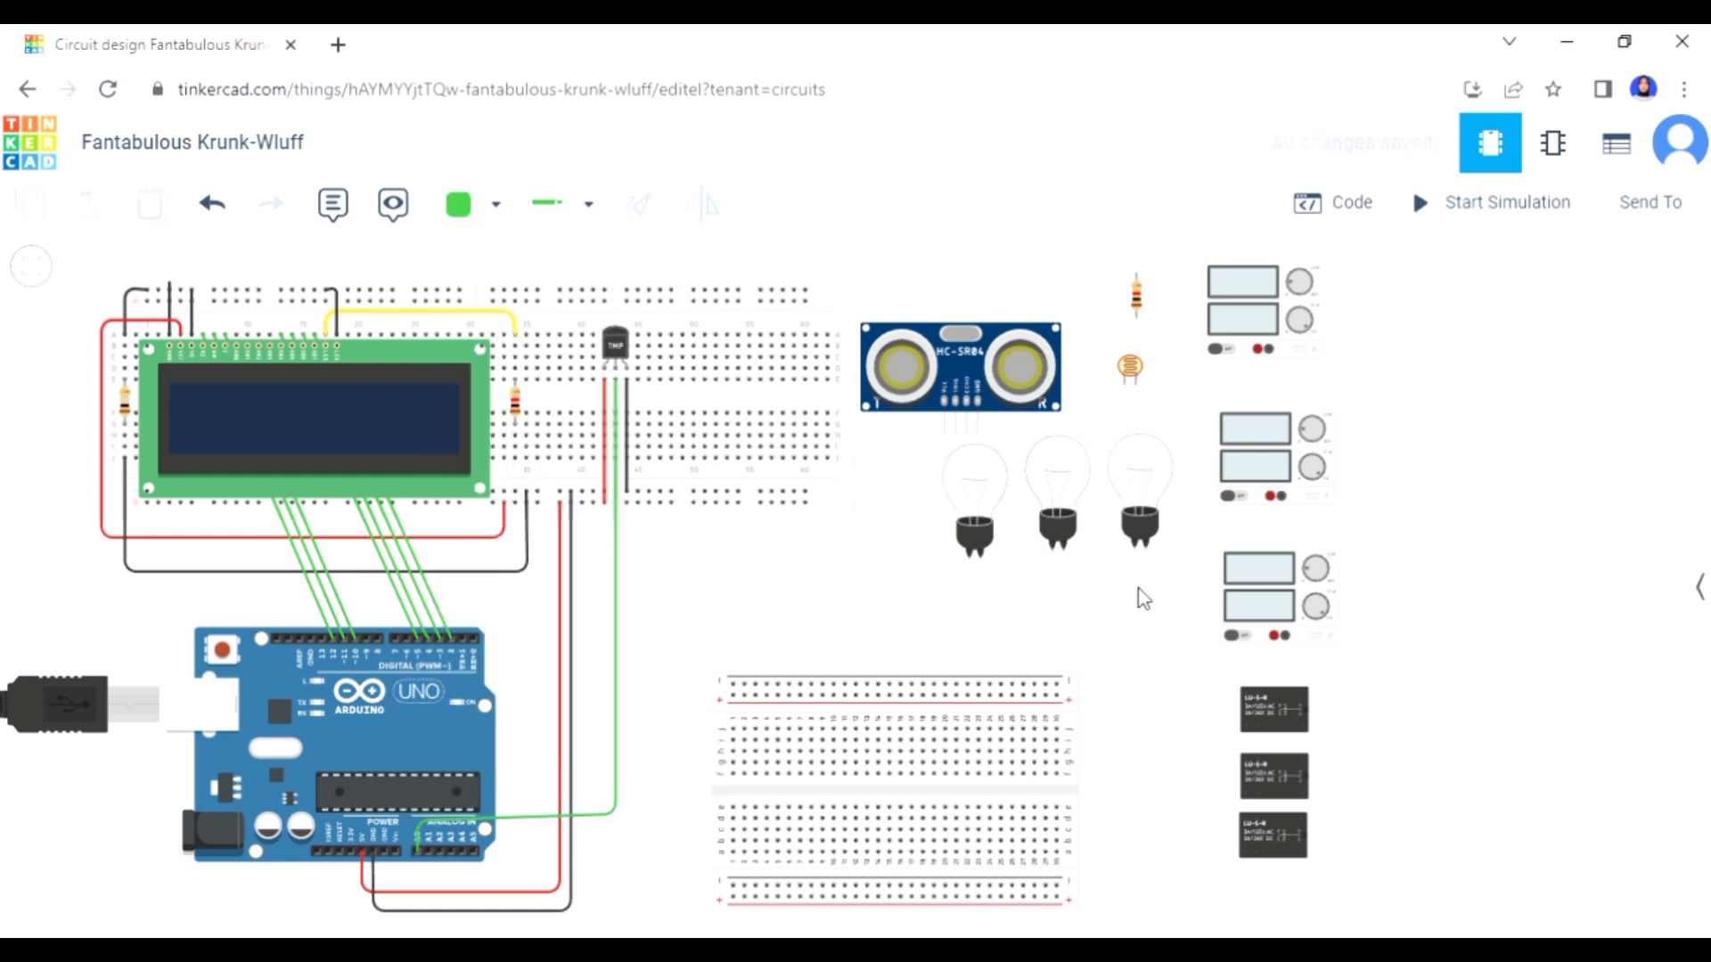
# - Place the photoresistor and the remaining resistor on the small breadboard, with the resistor rotated horizontal and ending in the photoresistor's first leg column
pyautogui.moveTo(1129, 372); pyautogui.dragTo(811, 740)
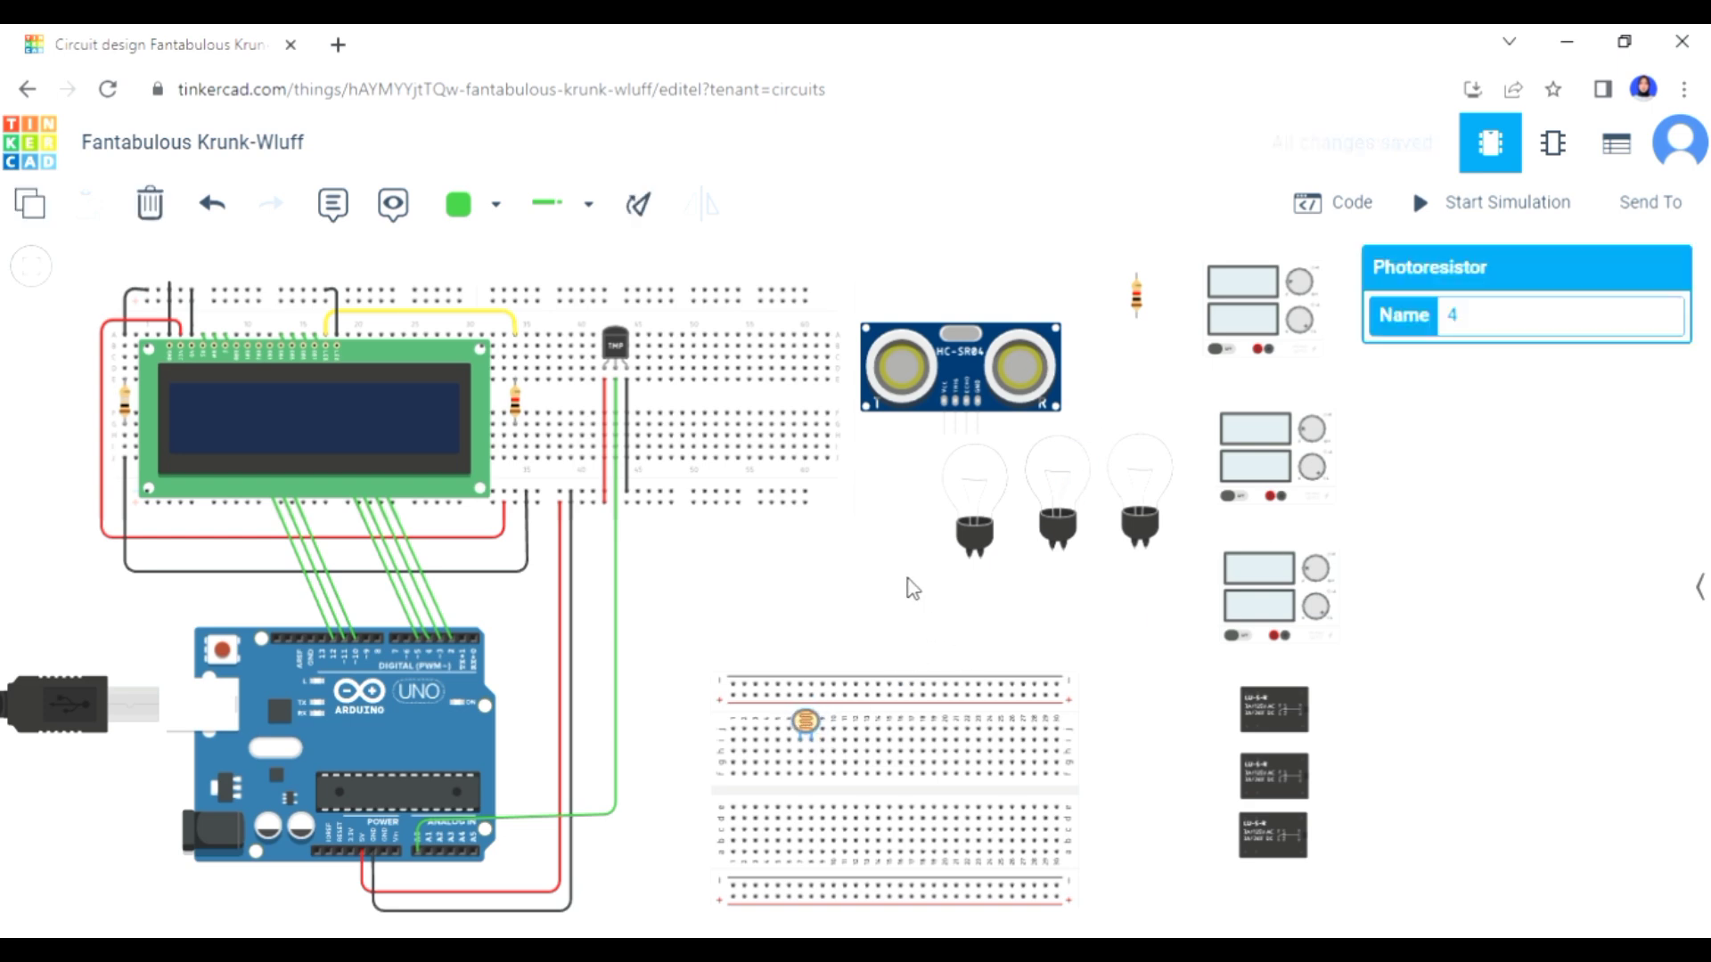
pyautogui.moveTo(1146, 290); pyautogui.dragTo(723, 767)
pyautogui.click(1077, 297)
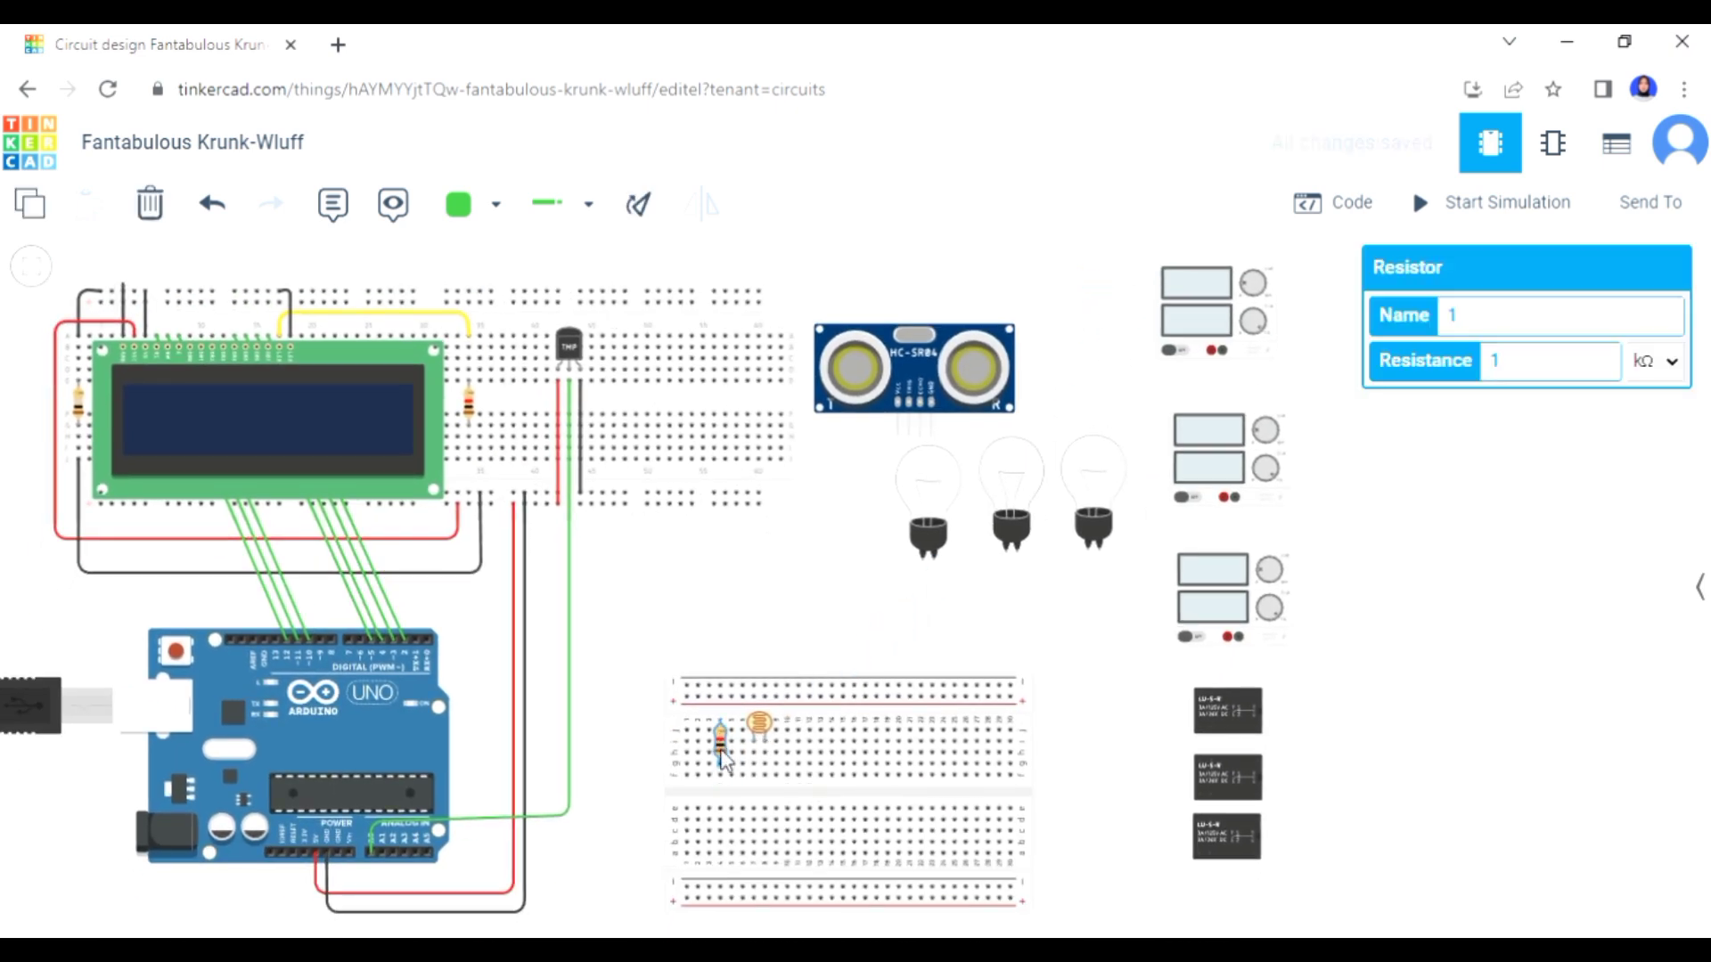
pyautogui.click(749, 588)
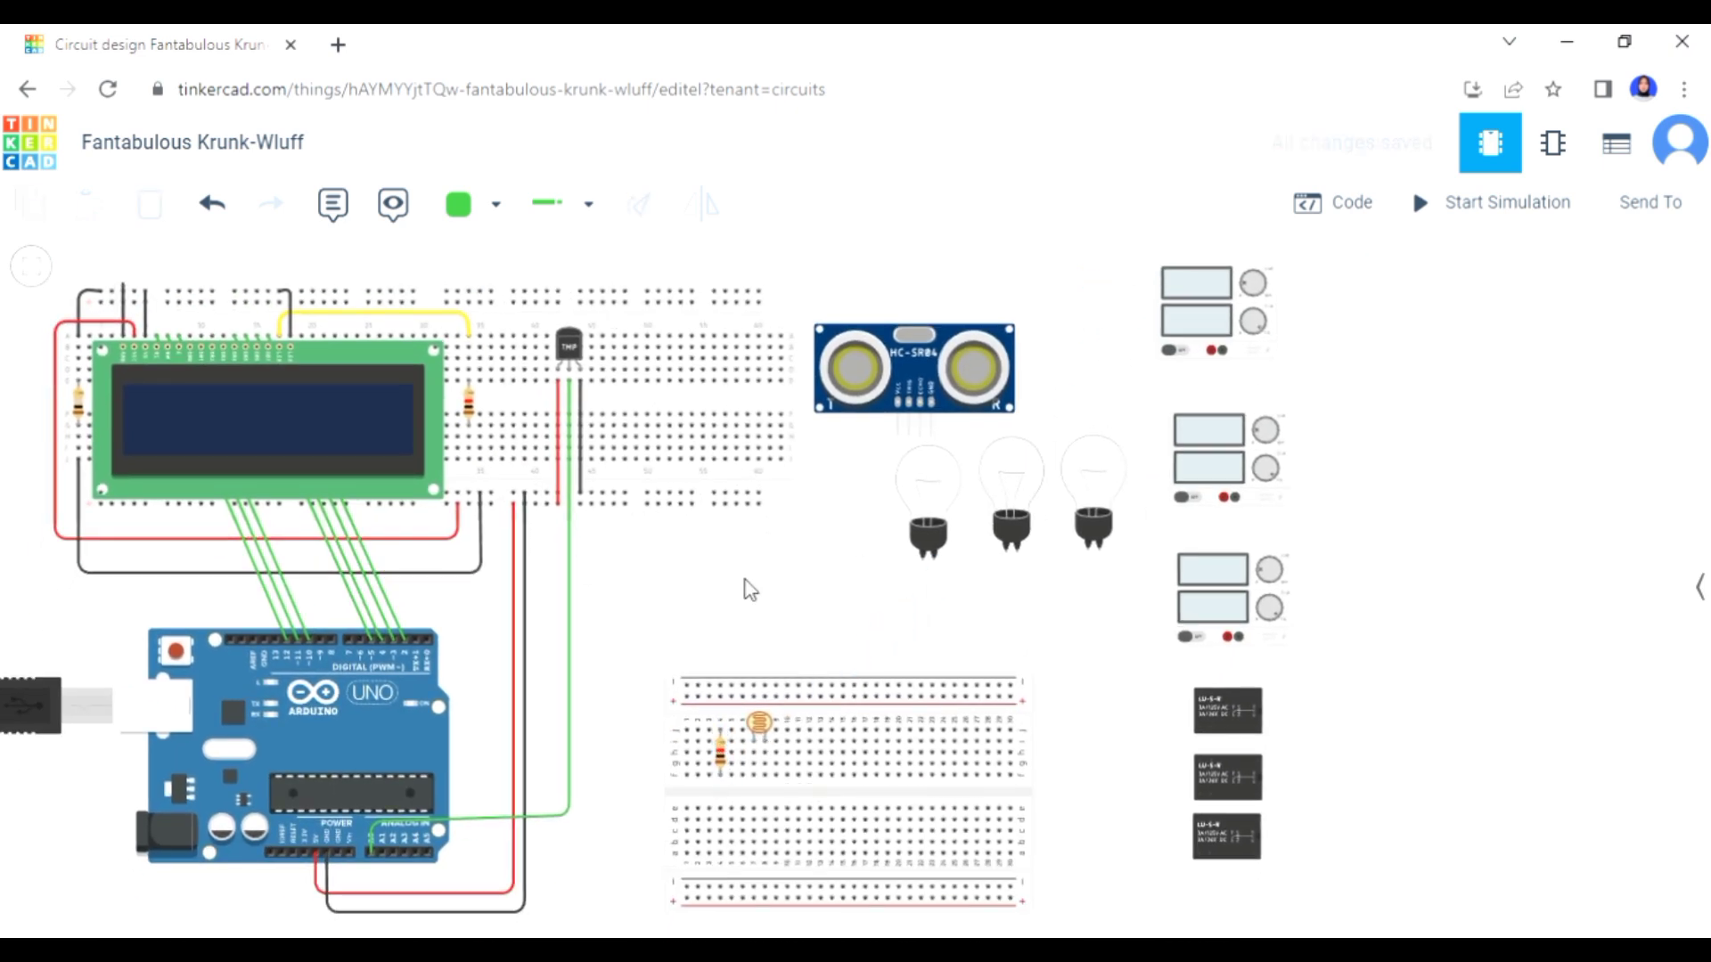
pyautogui.click(721, 754)
pyautogui.click(653, 211)
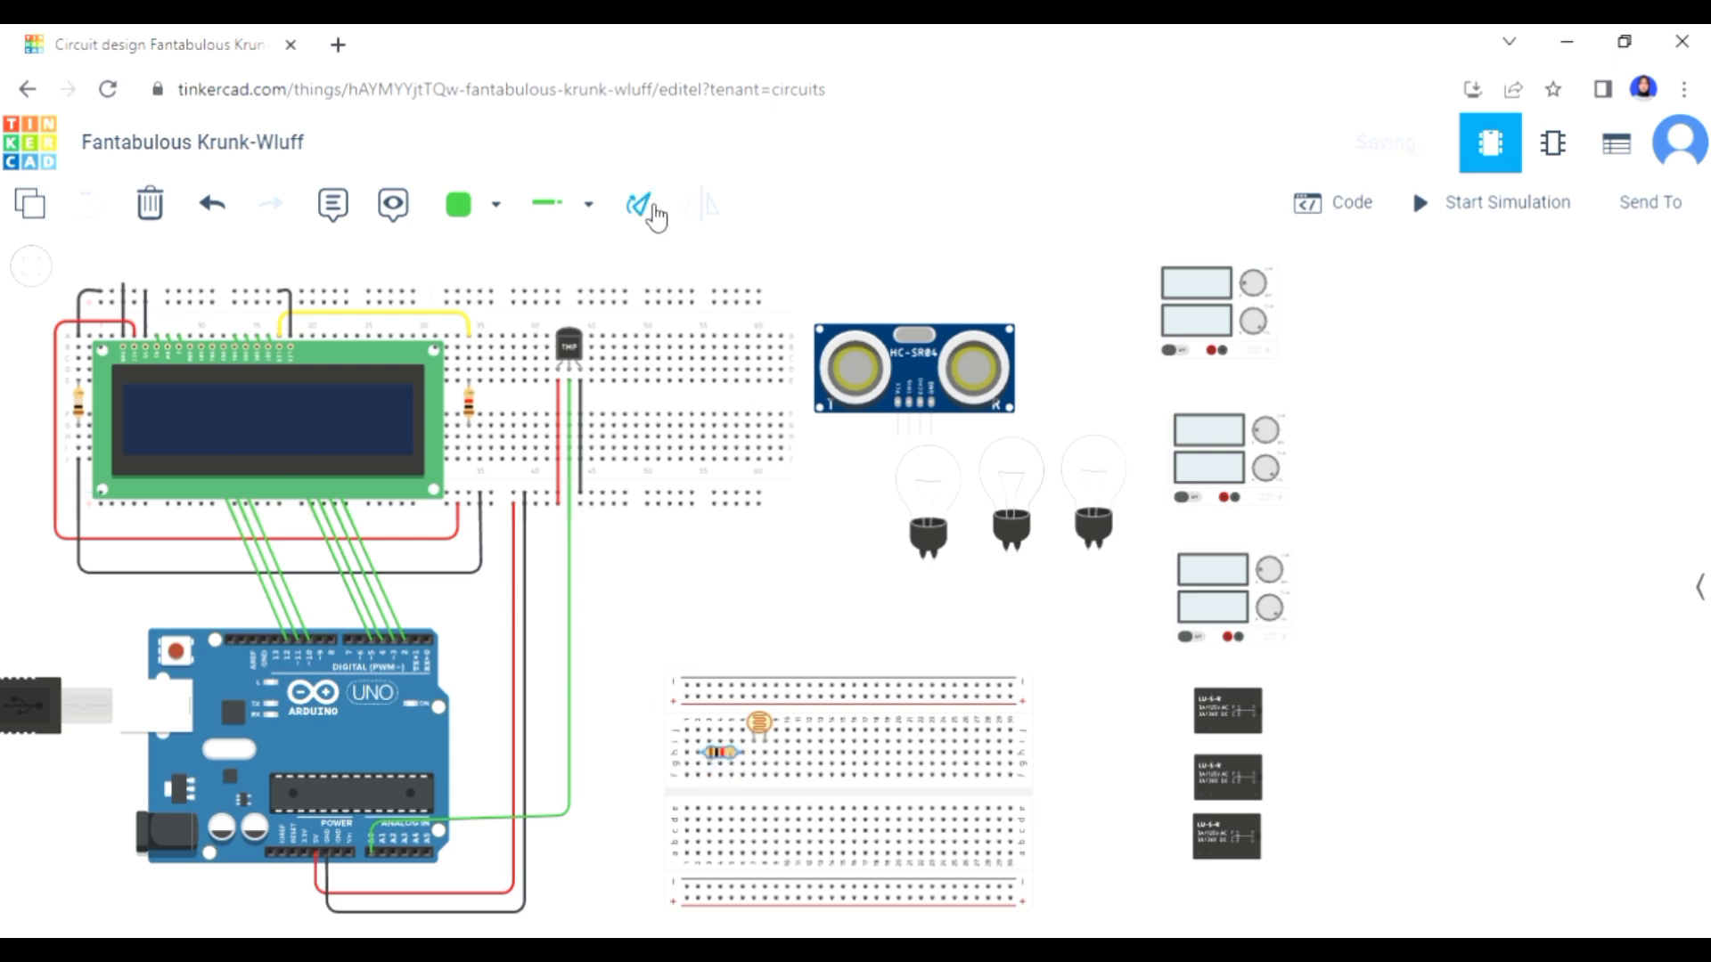
pyautogui.click(802, 577)
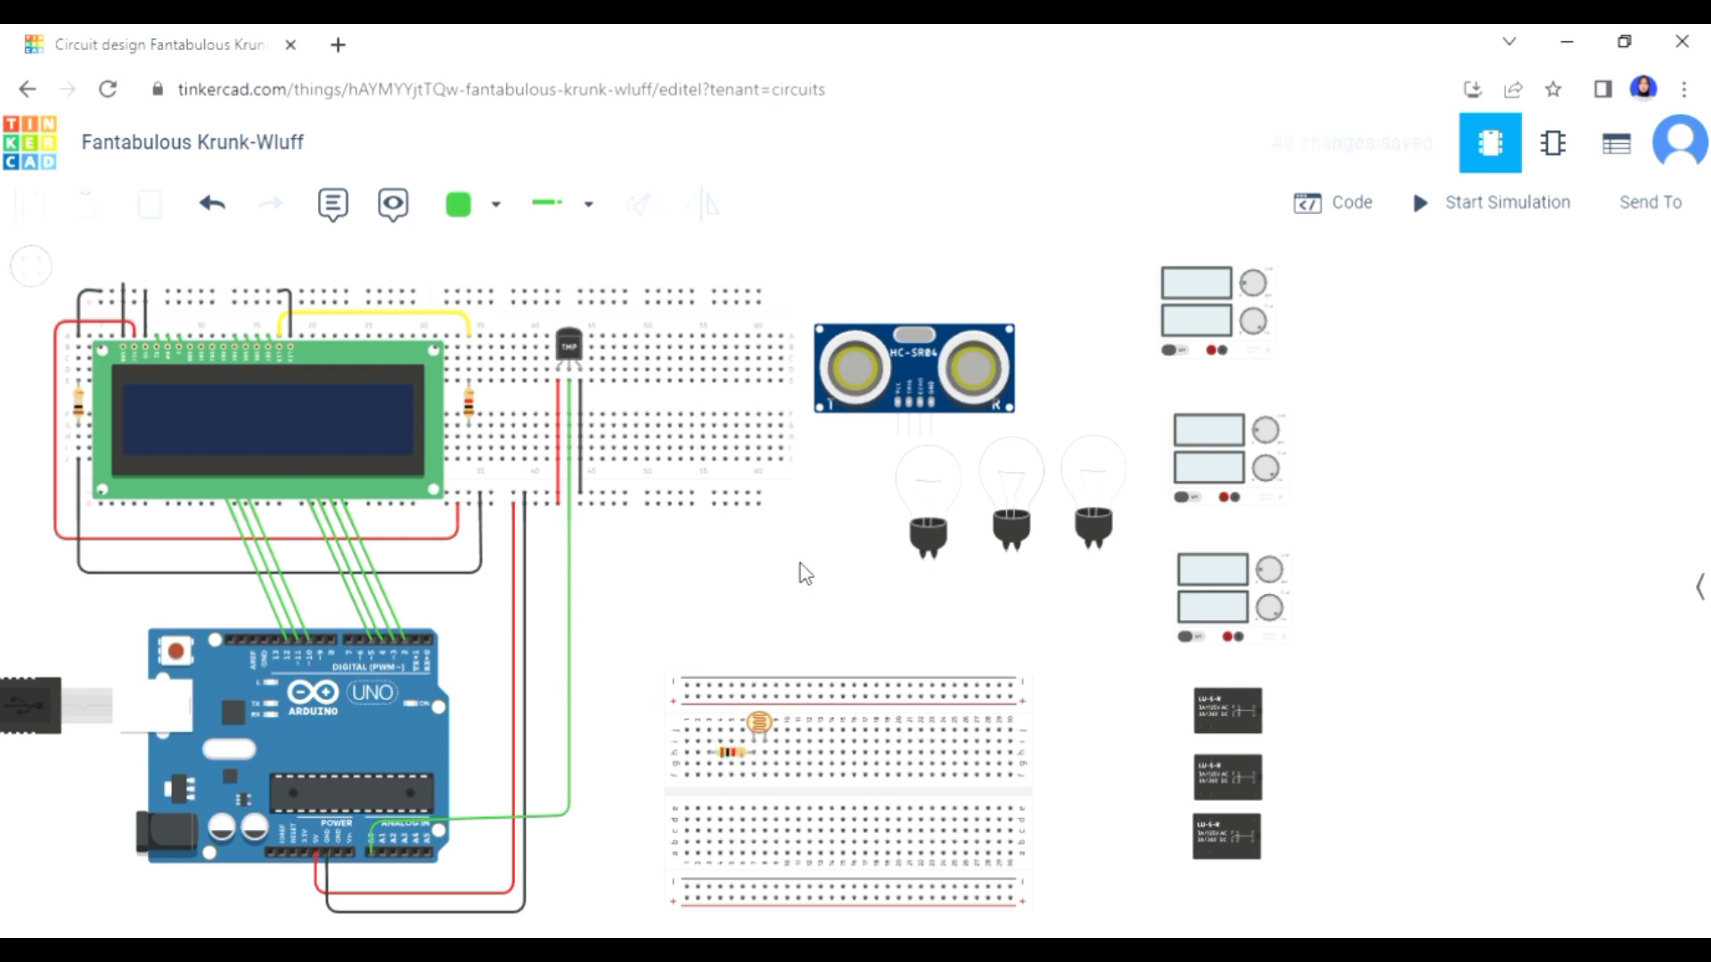
# - Run a red wire from the large breadboard's lower positive rail to the small breadboard's upper positive rail
pyautogui.click(591, 504)
pyautogui.click(592, 695)
pyautogui.click(687, 696)
pyautogui.click(496, 204)
pyautogui.click(517, 328)
# - Run a black wire from the large breadboard's lower negative rail to the small breadboard's upper negative rail
pyautogui.click(611, 499)
pyautogui.click(603, 501)
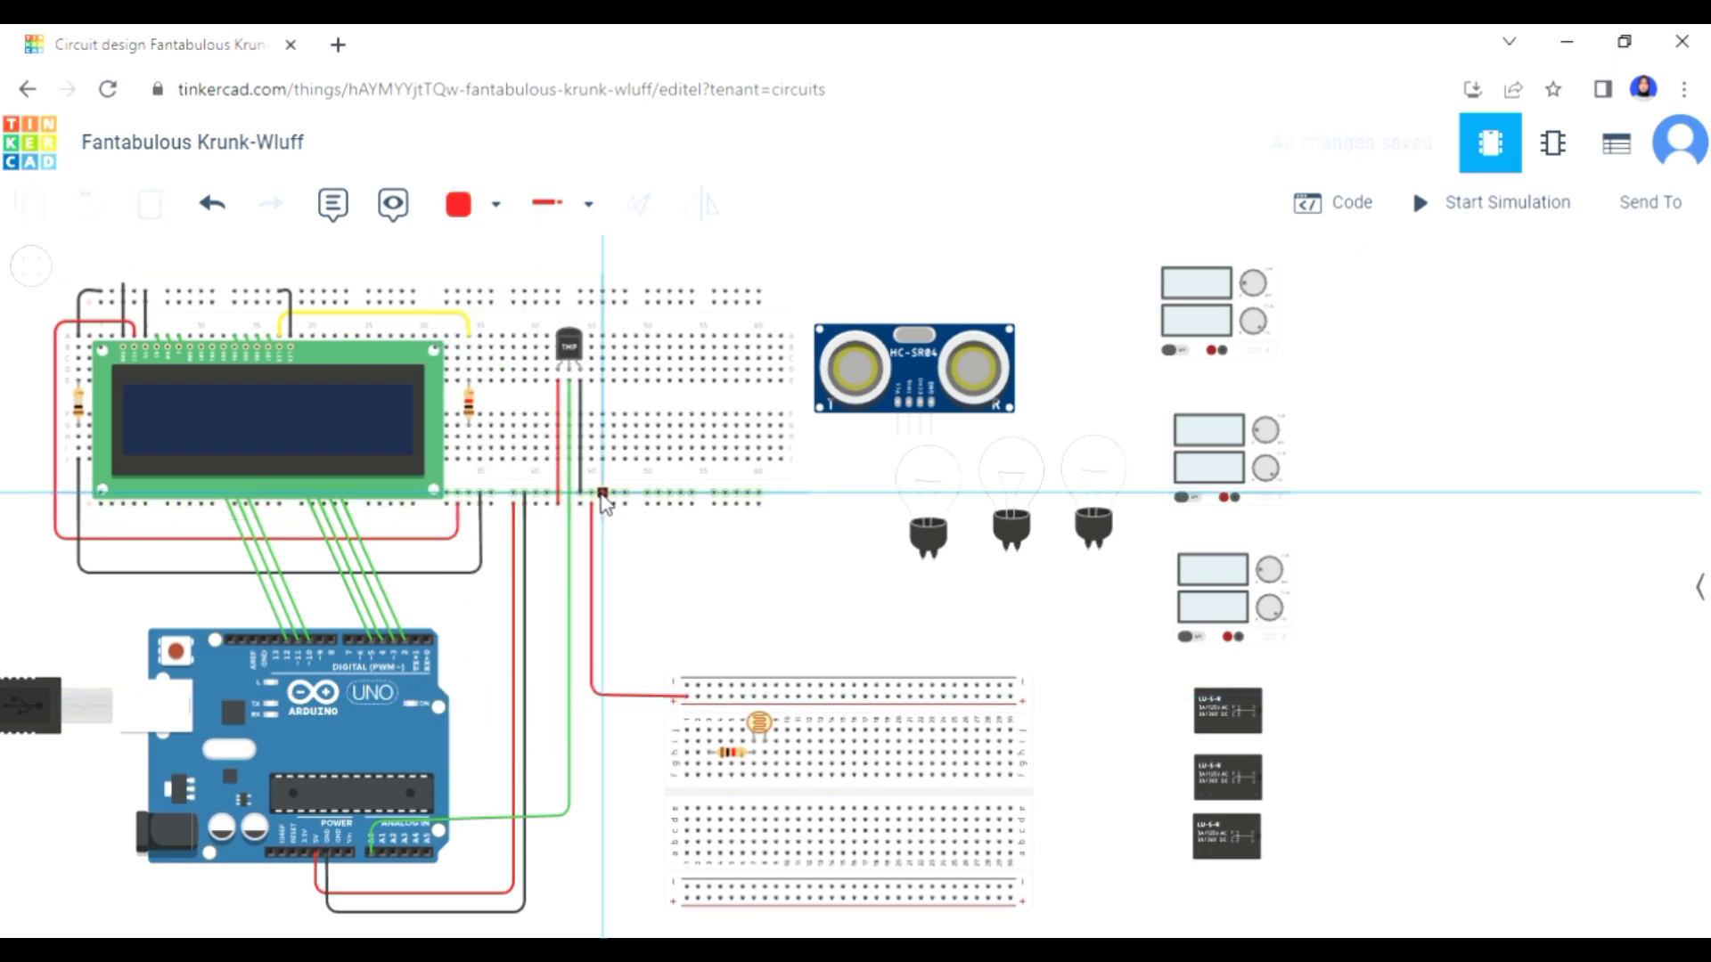
pyautogui.click(686, 685)
pyautogui.click(495, 204)
pyautogui.click(517, 283)
pyautogui.click(655, 633)
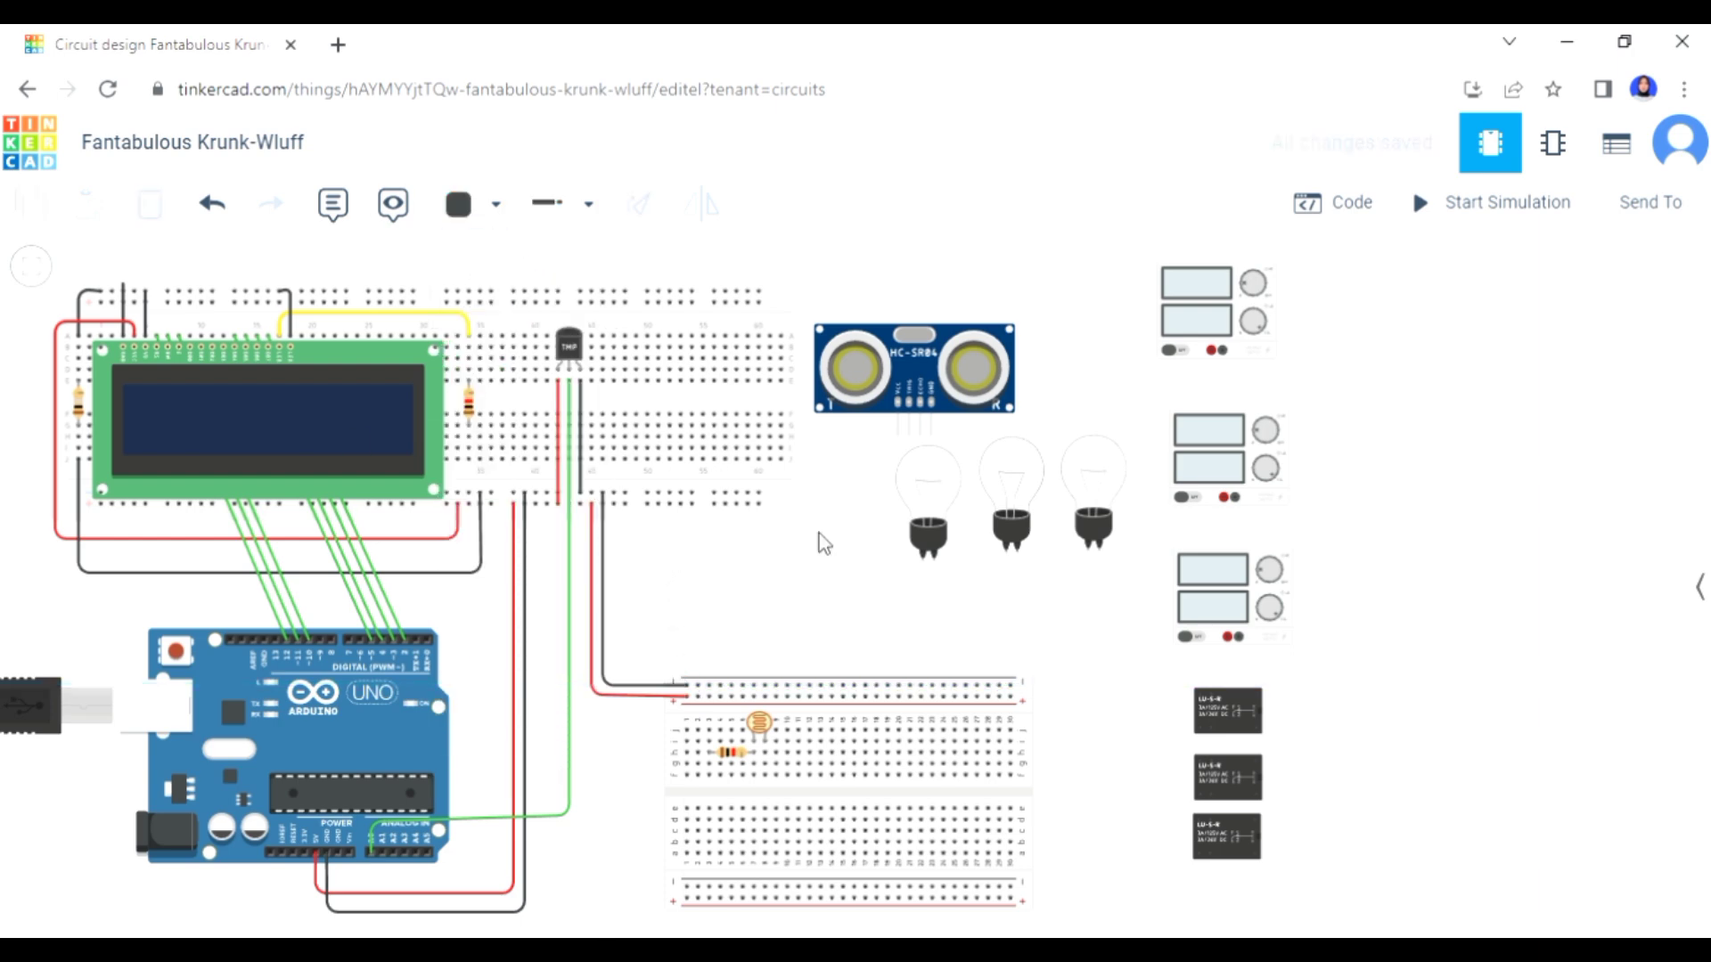
# - Connect the photoresistor's free leg column to the small breadboard's upper positive rail with a red wire
pyautogui.click(765, 752)
pyautogui.click(764, 697)
pyautogui.click(496, 204)
pyautogui.click(516, 325)
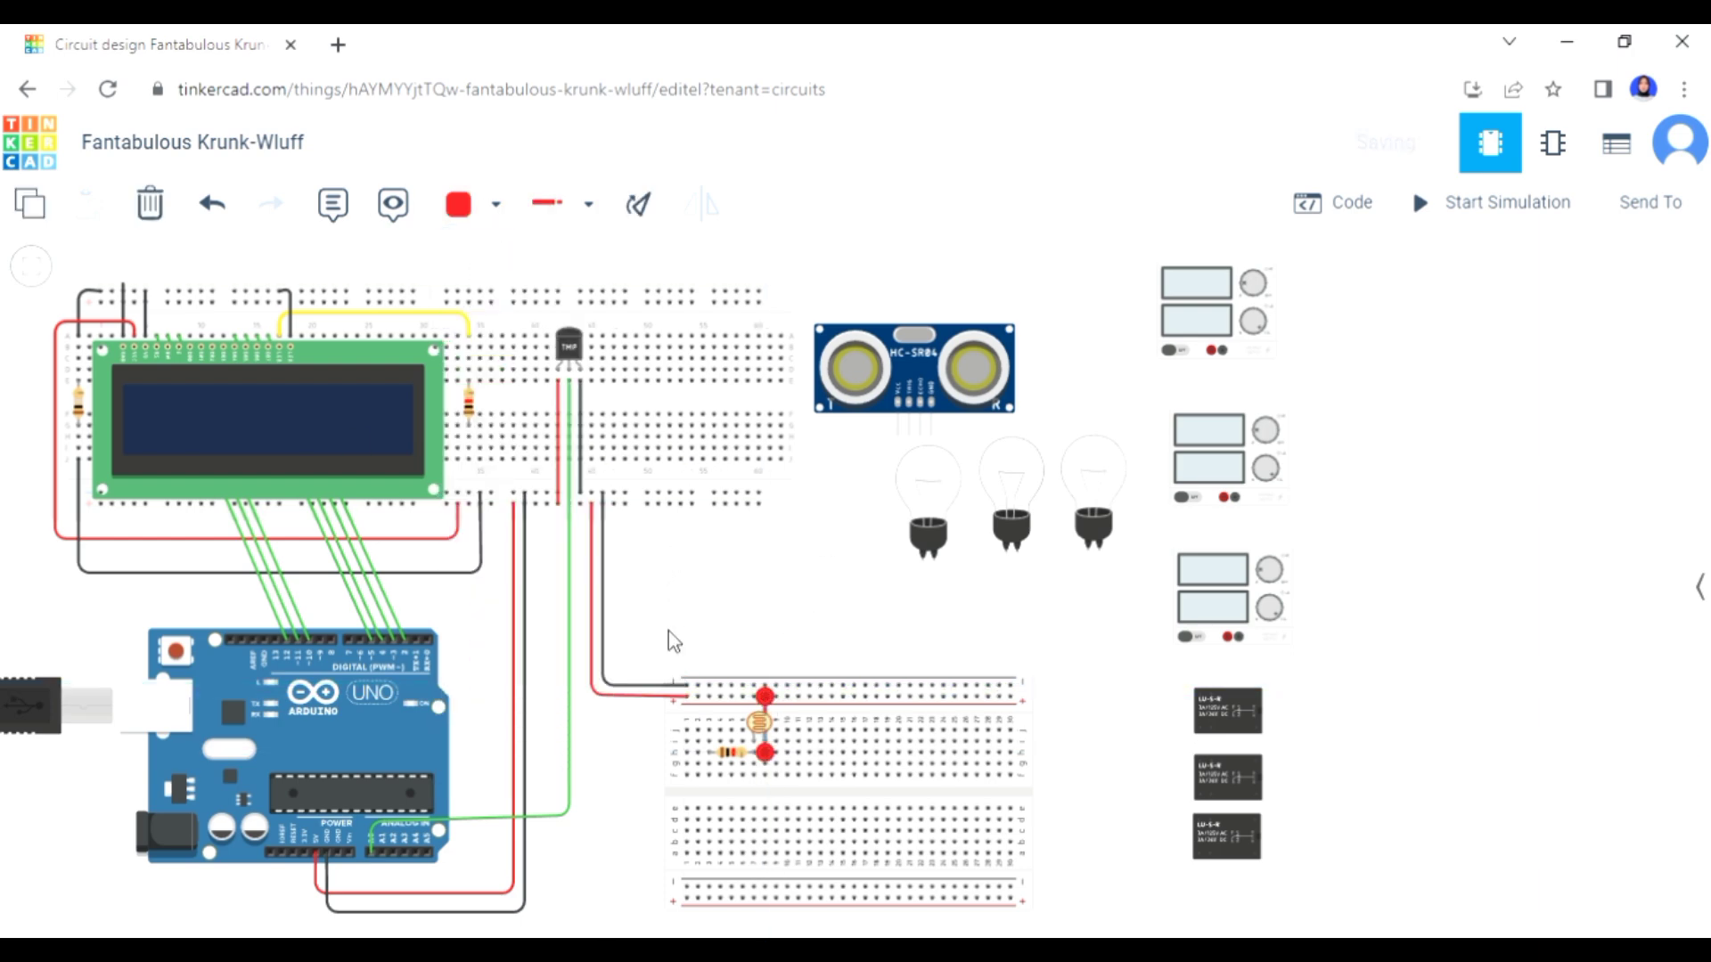
pyautogui.click(693, 622)
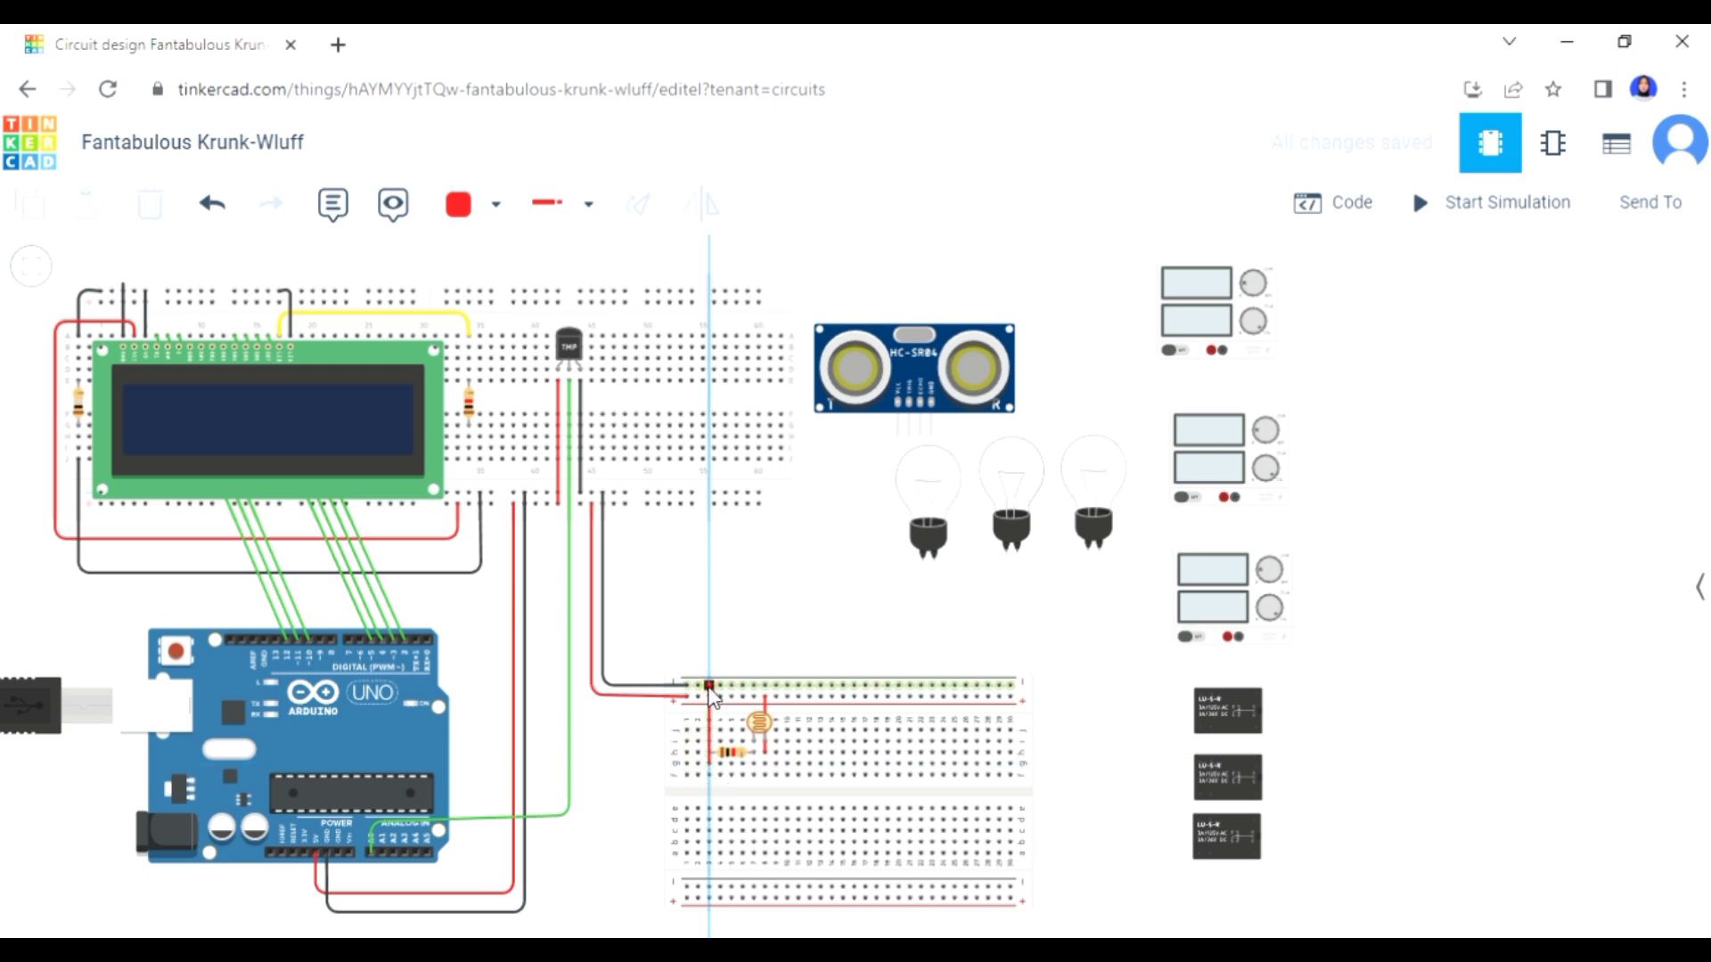
# - Connect the horizontal resistor's free end to the small breadboard's upper negative rail with a black wire
pyautogui.click(709, 687)
pyautogui.click(495, 204)
pyautogui.click(517, 284)
pyautogui.click(765, 636)
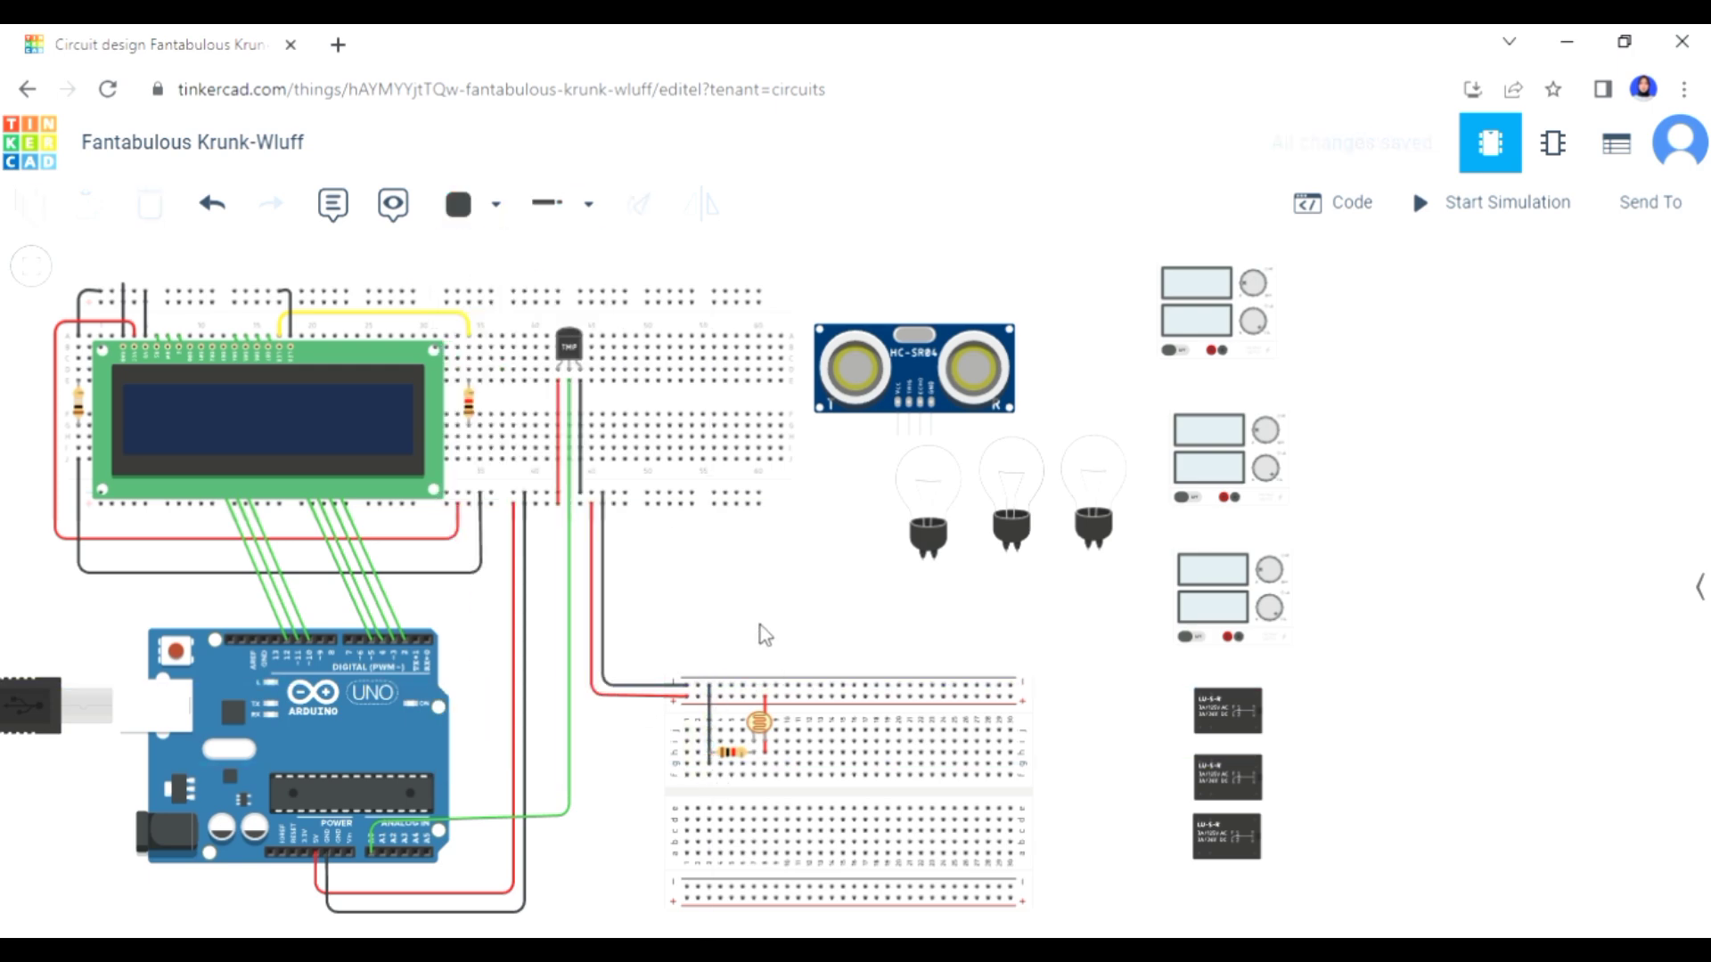
# - Run a yellow wire from the photoresistor and resistor's shared column, under both boards, to the Arduino's A1 pin
pyautogui.click(754, 763)
pyautogui.click(754, 929)
pyautogui.click(383, 930)
pyautogui.click(382, 852)
pyautogui.click(495, 204)
pyautogui.click(543, 427)
pyautogui.click(720, 624)
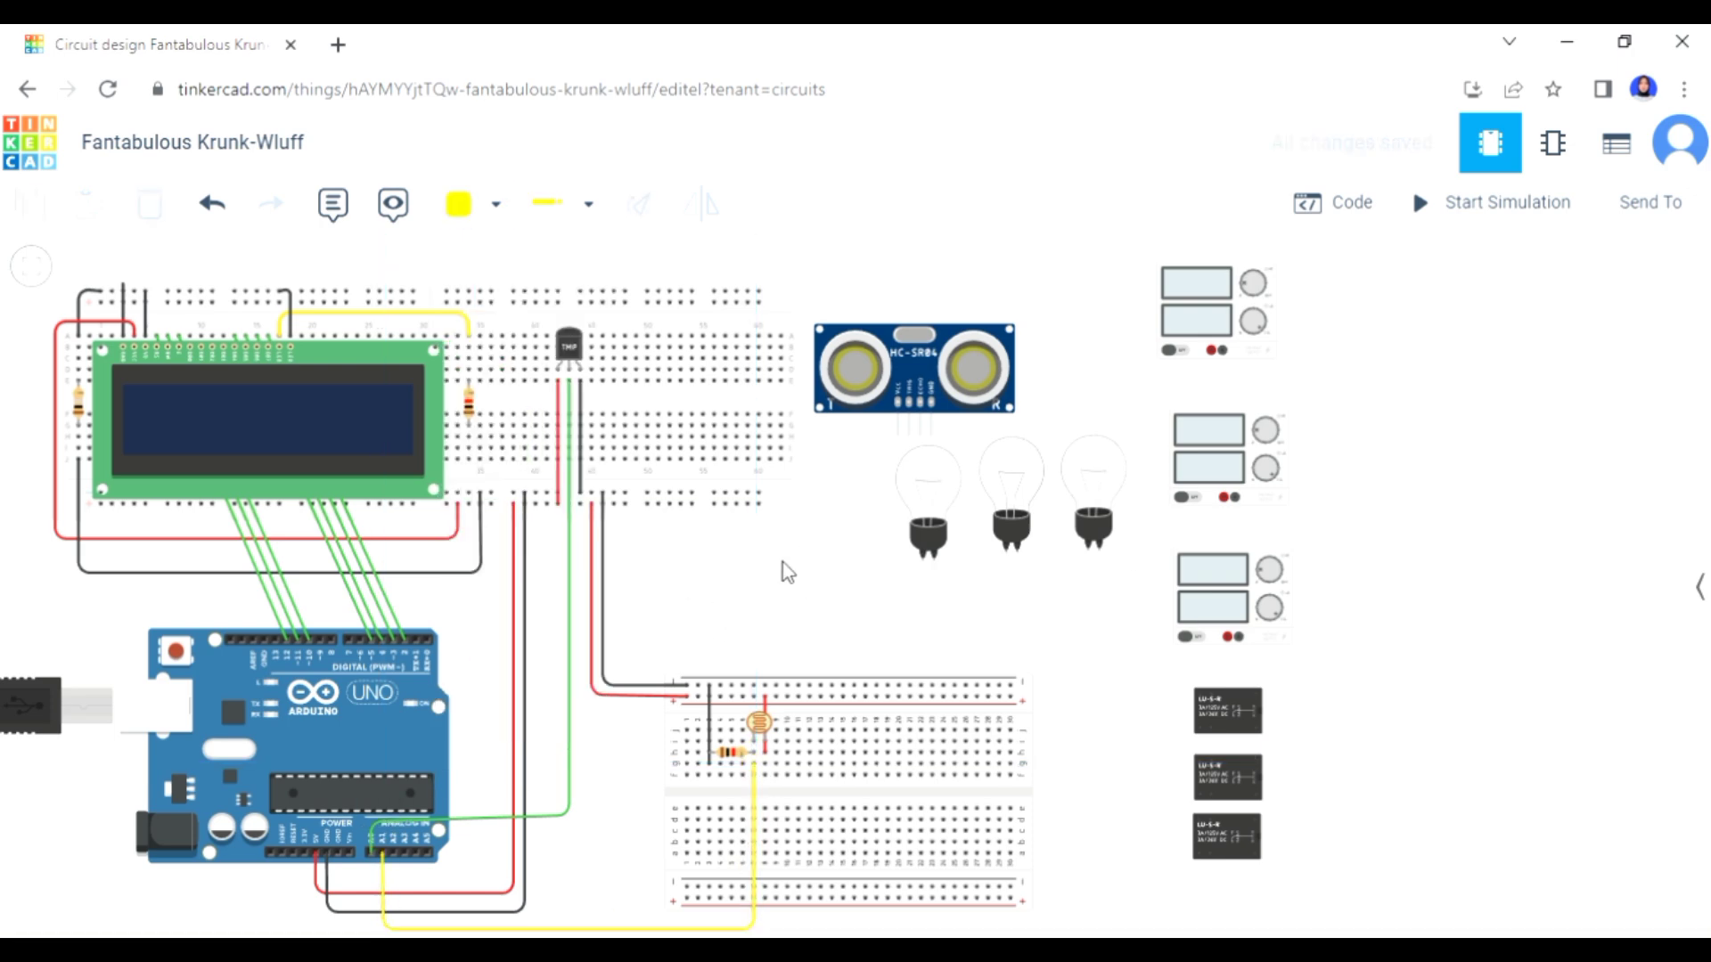
# - Seat the ultrasonic sensor on the large breadboard and wire its VCC column to the lower positive rail in red
pyautogui.moveTo(894, 267); pyautogui.dragTo(889, 363)
pyautogui.moveTo(928, 460); pyautogui.dragTo(725, 379)
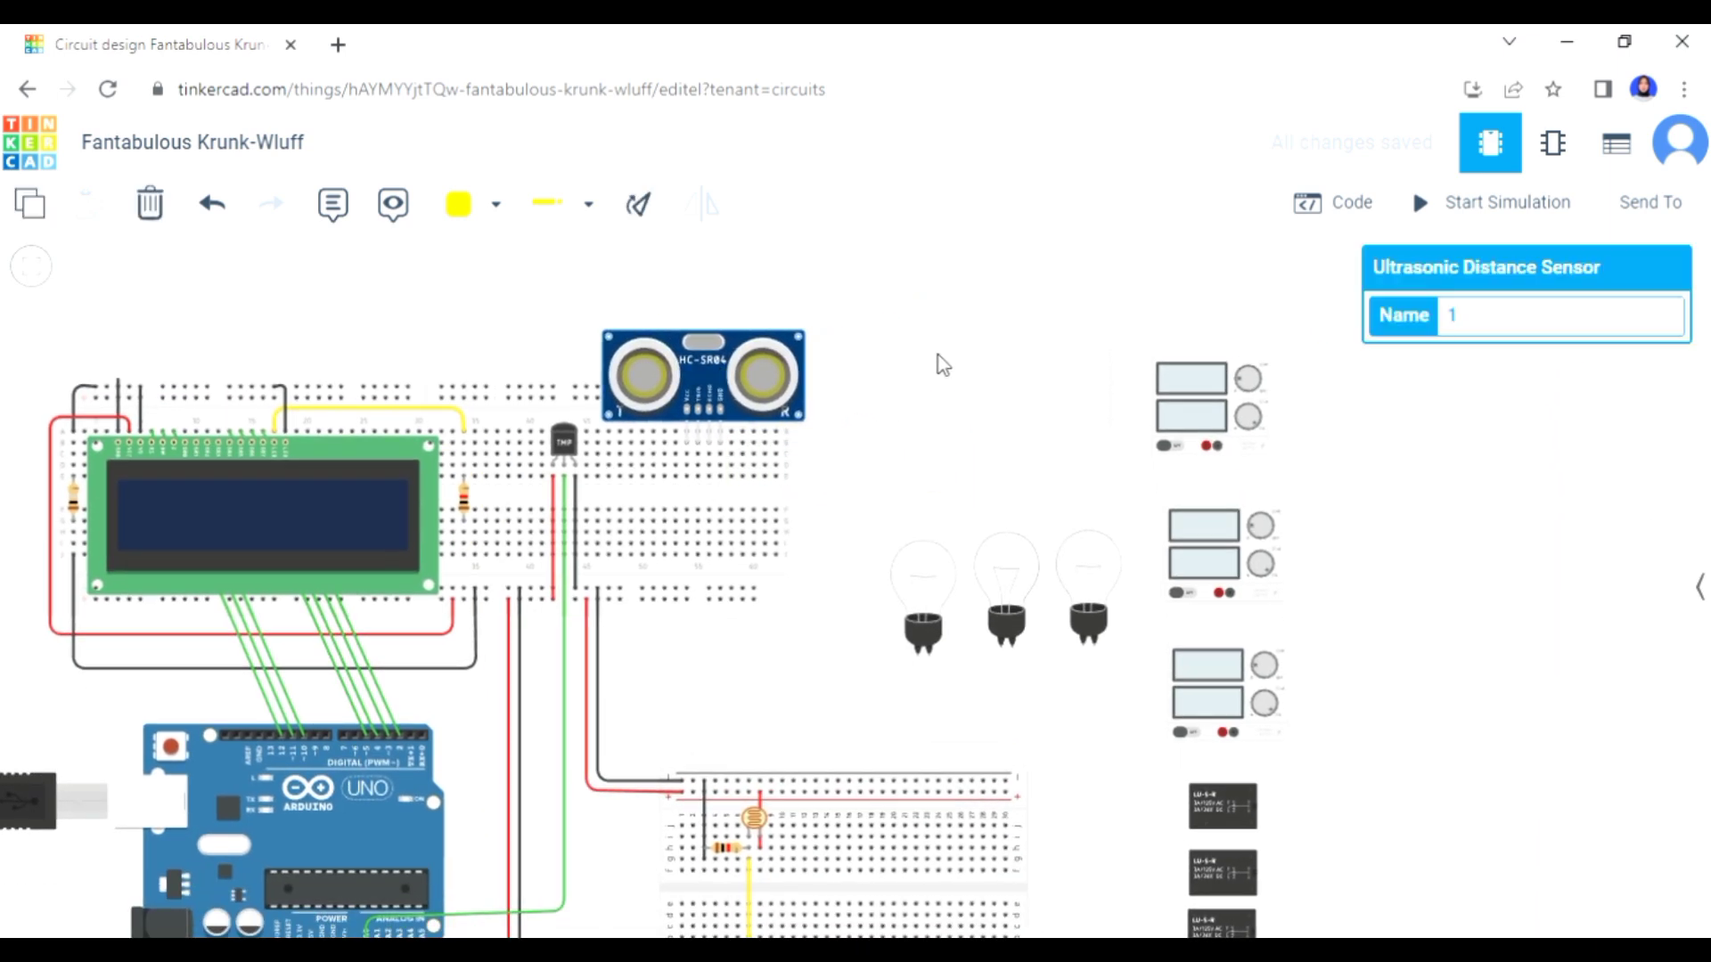
pyautogui.click(686, 453)
pyautogui.click(686, 599)
# - Connect the ultrasonic sensor's GND column to the lower negative rail with a black wire
pyautogui.click(721, 454)
pyautogui.click(720, 588)
pyautogui.click(496, 204)
pyautogui.click(523, 286)
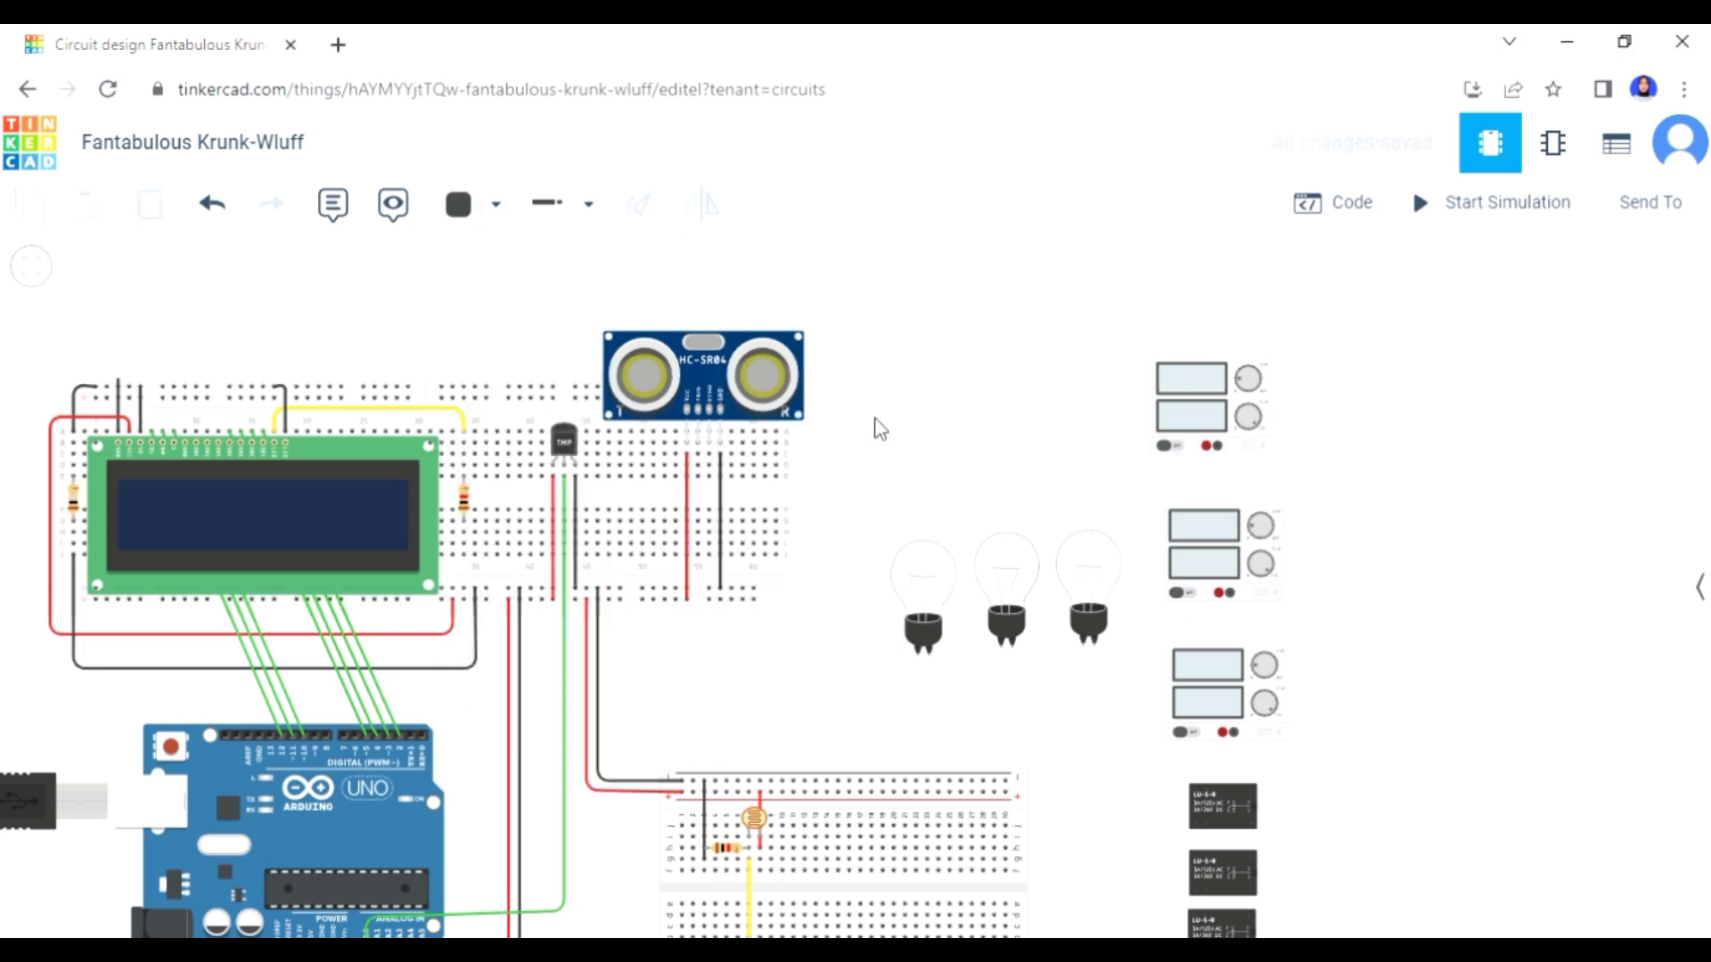
# - Run a green wire from the ultrasonic sensor's trigger column to Arduino pin 9
pyautogui.click(698, 454)
pyautogui.click(698, 720)
pyautogui.click(312, 735)
pyautogui.click(497, 204)
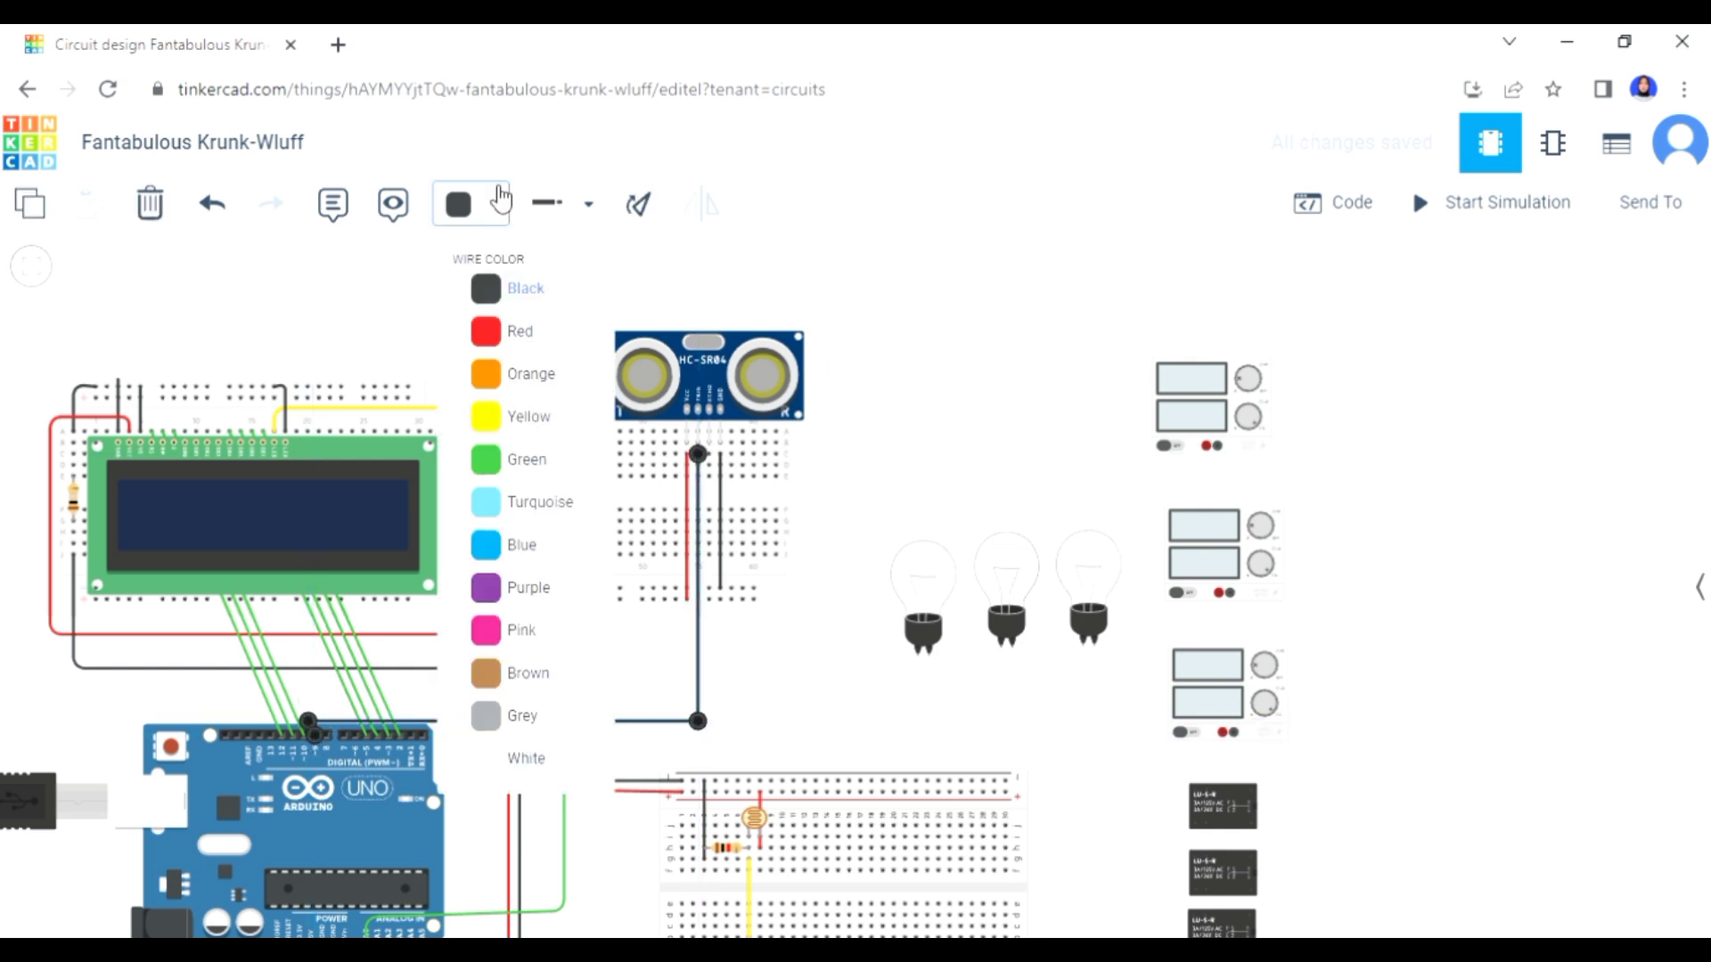
pyautogui.click(523, 454)
# - Run a blue wire from the ultrasonic sensor's echo column to Arduino pin 8
pyautogui.click(710, 454)
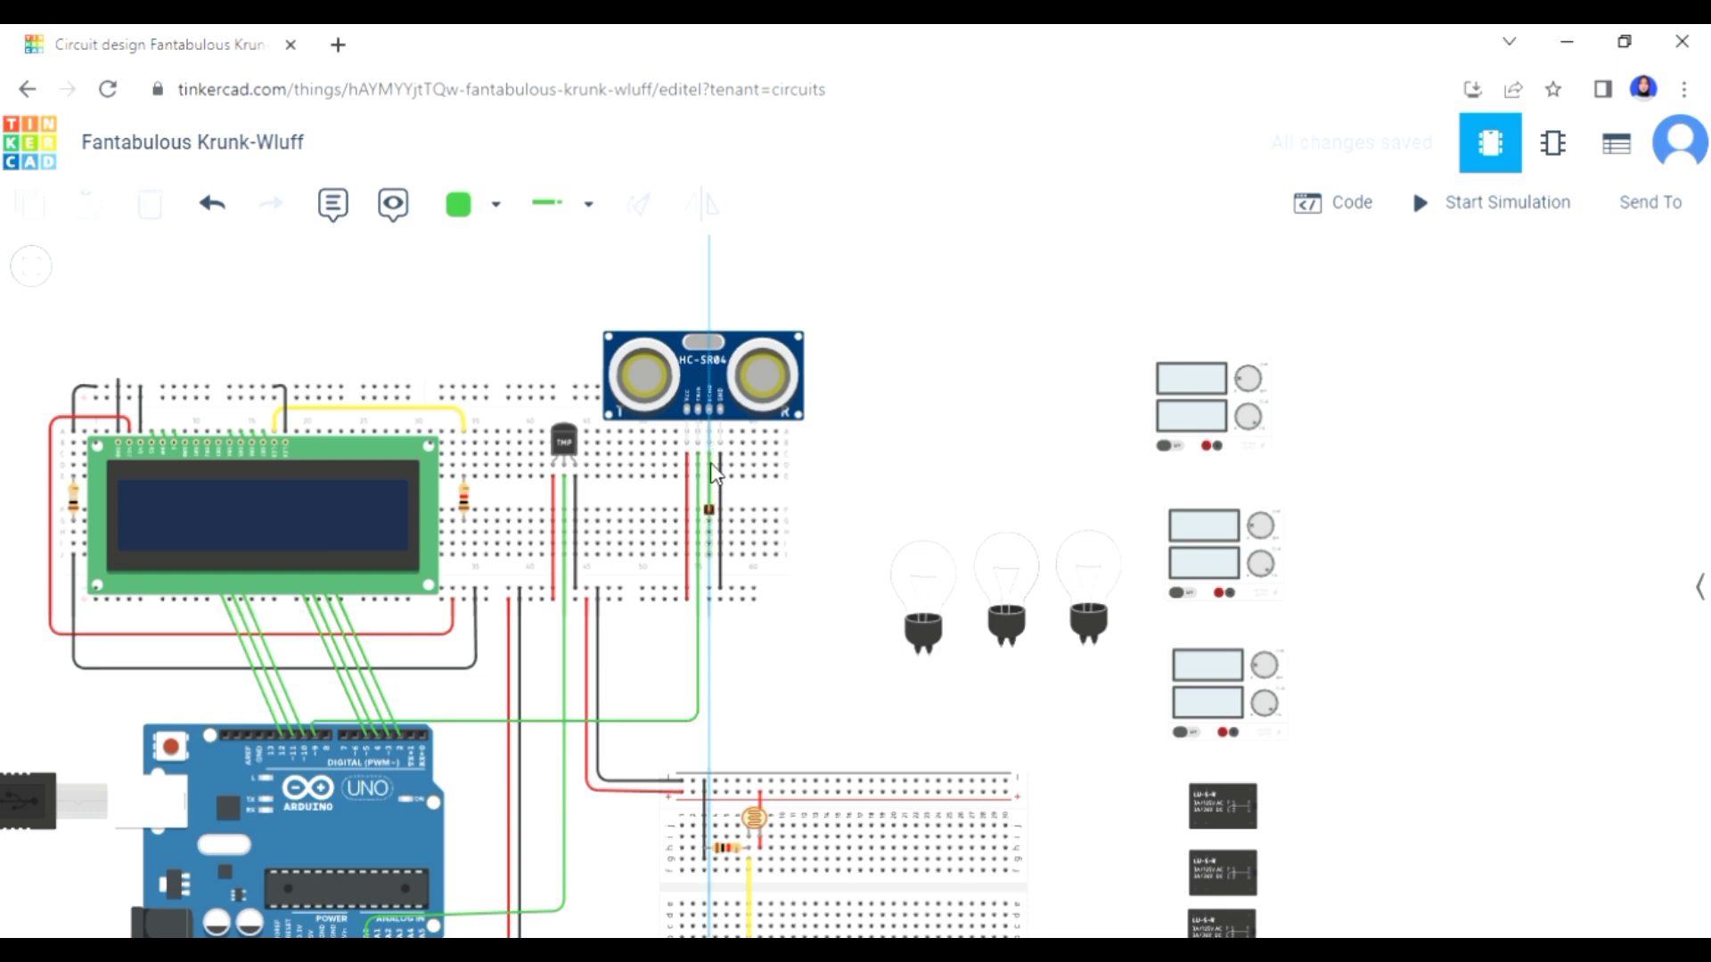
pyautogui.click(709, 696)
pyautogui.click(323, 703)
pyautogui.click(326, 735)
pyautogui.click(496, 204)
pyautogui.click(523, 543)
pyautogui.click(948, 401)
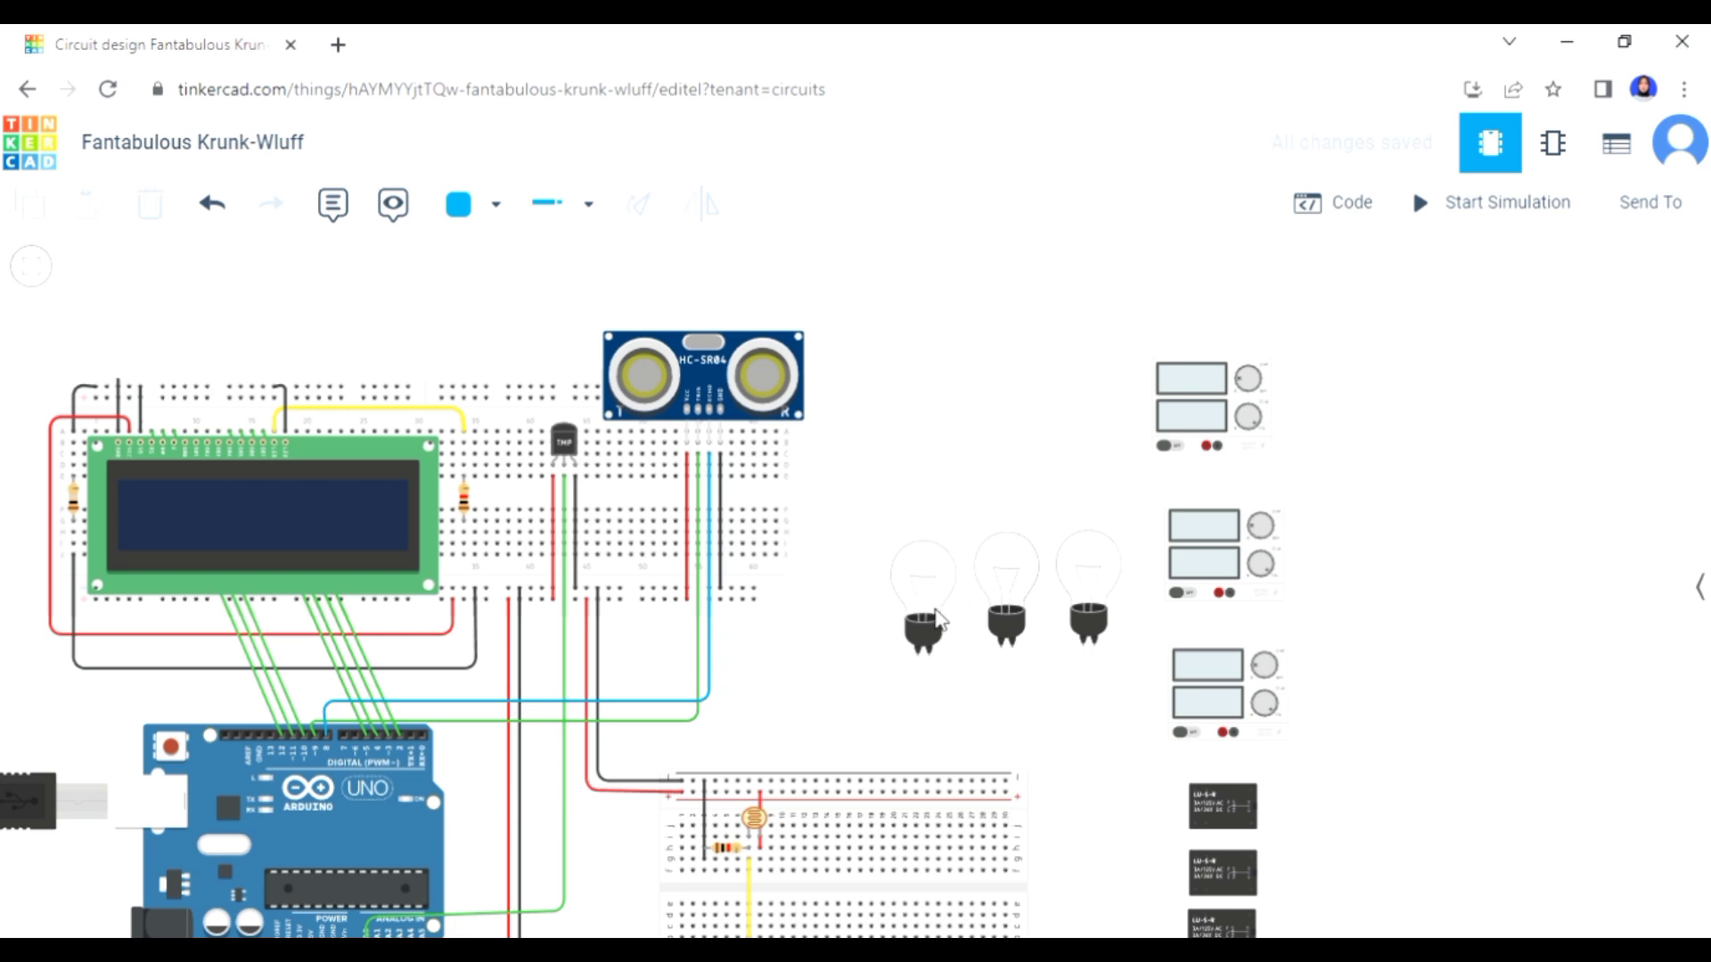
# - Rearrange the power supplies, light bulbs and relays into three separate groups, each holding one supply, one bulb and one relay
pyautogui.moveTo(923, 603); pyautogui.dragTo(922, 618)
pyautogui.moveTo(1089, 604); pyautogui.dragTo(1078, 349)
pyautogui.moveTo(1188, 442); pyautogui.dragTo(975, 458)
pyautogui.moveTo(1220, 792); pyautogui.dragTo(1185, 415)
pyautogui.moveTo(998, 602); pyautogui.dragTo(1111, 635)
pyautogui.moveTo(1209, 726); pyautogui.dragTo(1426, 867)
pyautogui.moveTo(1193, 525); pyautogui.dragTo(972, 626)
pyautogui.moveTo(1121, 615); pyautogui.dragTo(1209, 606)
pyautogui.moveTo(1038, 655); pyautogui.dragTo(1102, 659)
pyautogui.moveTo(1223, 870); pyautogui.dragTo(1309, 682)
pyautogui.moveTo(925, 606); pyautogui.dragTo(1300, 860)
pyautogui.scroll(-1, 1242, 767)
pyautogui.moveTo(1241, 768); pyautogui.dragTo(1197, 692)
pyautogui.moveTo(1384, 754); pyautogui.dragTo(1126, 847)
pyautogui.moveTo(1190, 854); pyautogui.dragTo(1322, 875)
pyautogui.moveTo(1167, 531); pyautogui.dragTo(1185, 581)
pyautogui.moveTo(1070, 602); pyautogui.dragTo(1076, 630)
pyautogui.moveTo(1260, 624); pyautogui.dragTo(1275, 668)
pyautogui.moveTo(1310, 881); pyautogui.dragTo(1348, 916)
pyautogui.moveTo(1248, 815); pyautogui.dragTo(1251, 867)
pyautogui.moveTo(1143, 841); pyautogui.dragTo(1143, 876)
pyautogui.moveTo(1472, 782); pyautogui.dragTo(1468, 667)
# - Run a yellow wire from the lowest power supply's negative terminal to the first terminal of the bulb beside it
pyautogui.click(1120, 799)
pyautogui.click(1119, 854)
pyautogui.click(1243, 855)
pyautogui.click(1238, 781)
pyautogui.moveTo(1243, 855); pyautogui.dragTo(1239, 855)
pyautogui.click(459, 204)
pyautogui.click(528, 416)
# - Run a brown wire from the lowest bulb's second terminal to the underside terminal of the relay beside it
pyautogui.click(1250, 777)
pyautogui.click(1250, 850)
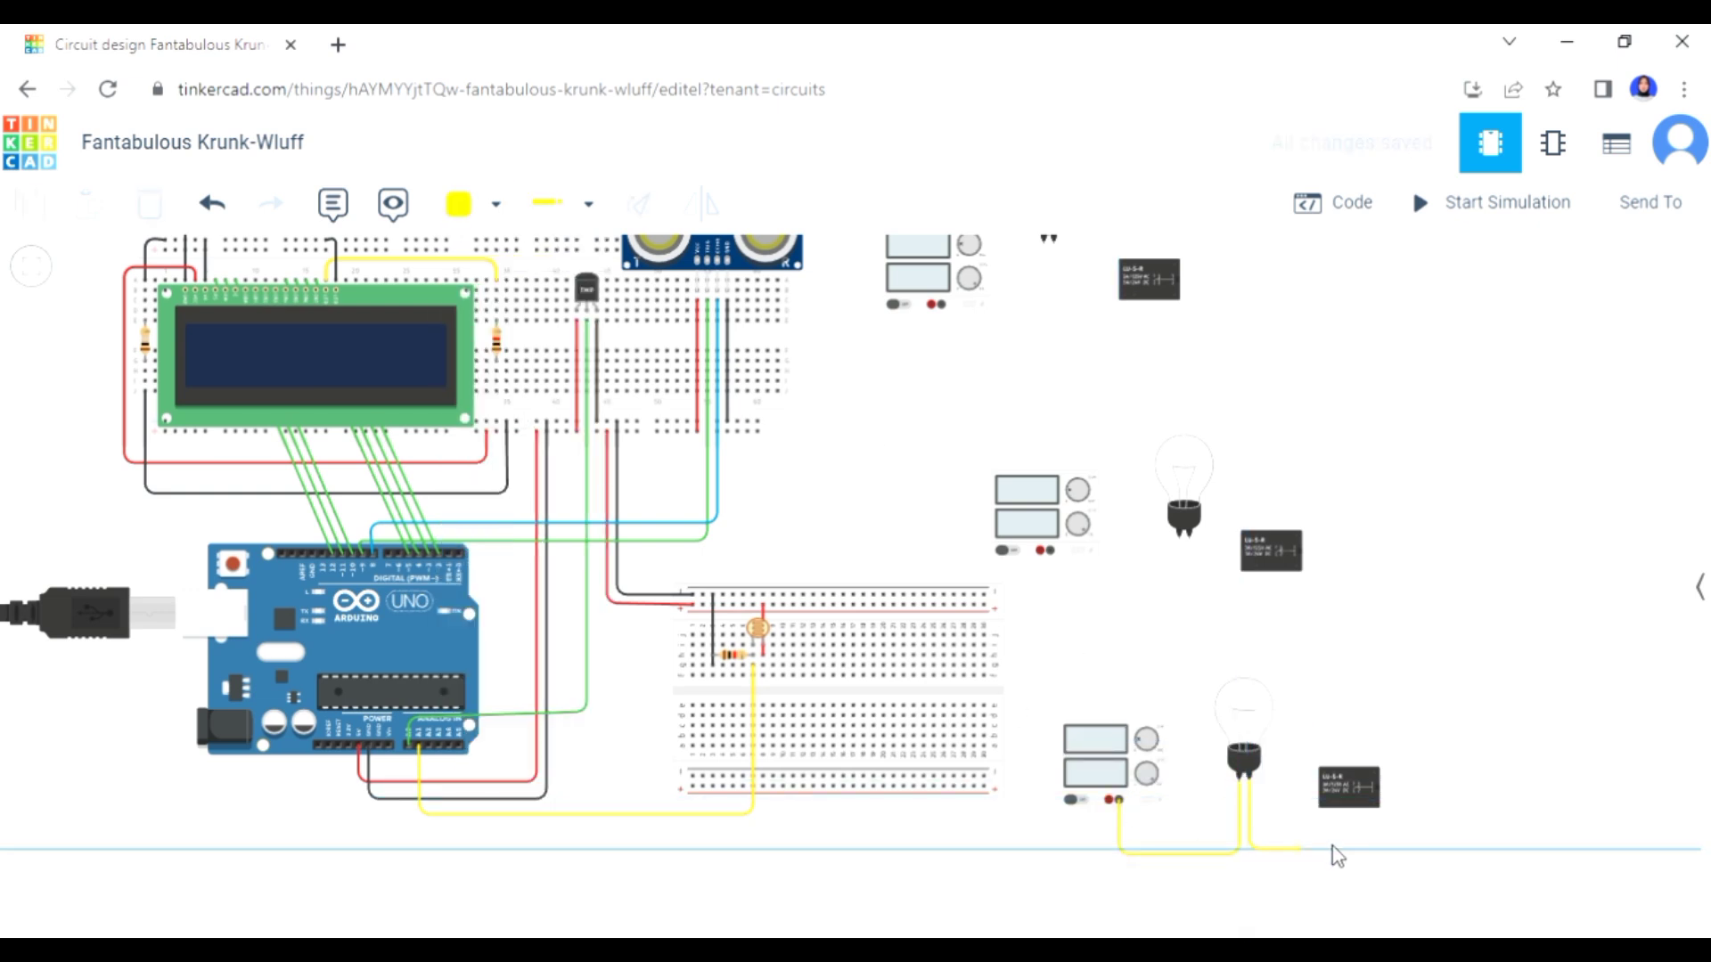
pyautogui.click(1333, 849)
pyautogui.click(1334, 802)
pyautogui.click(458, 204)
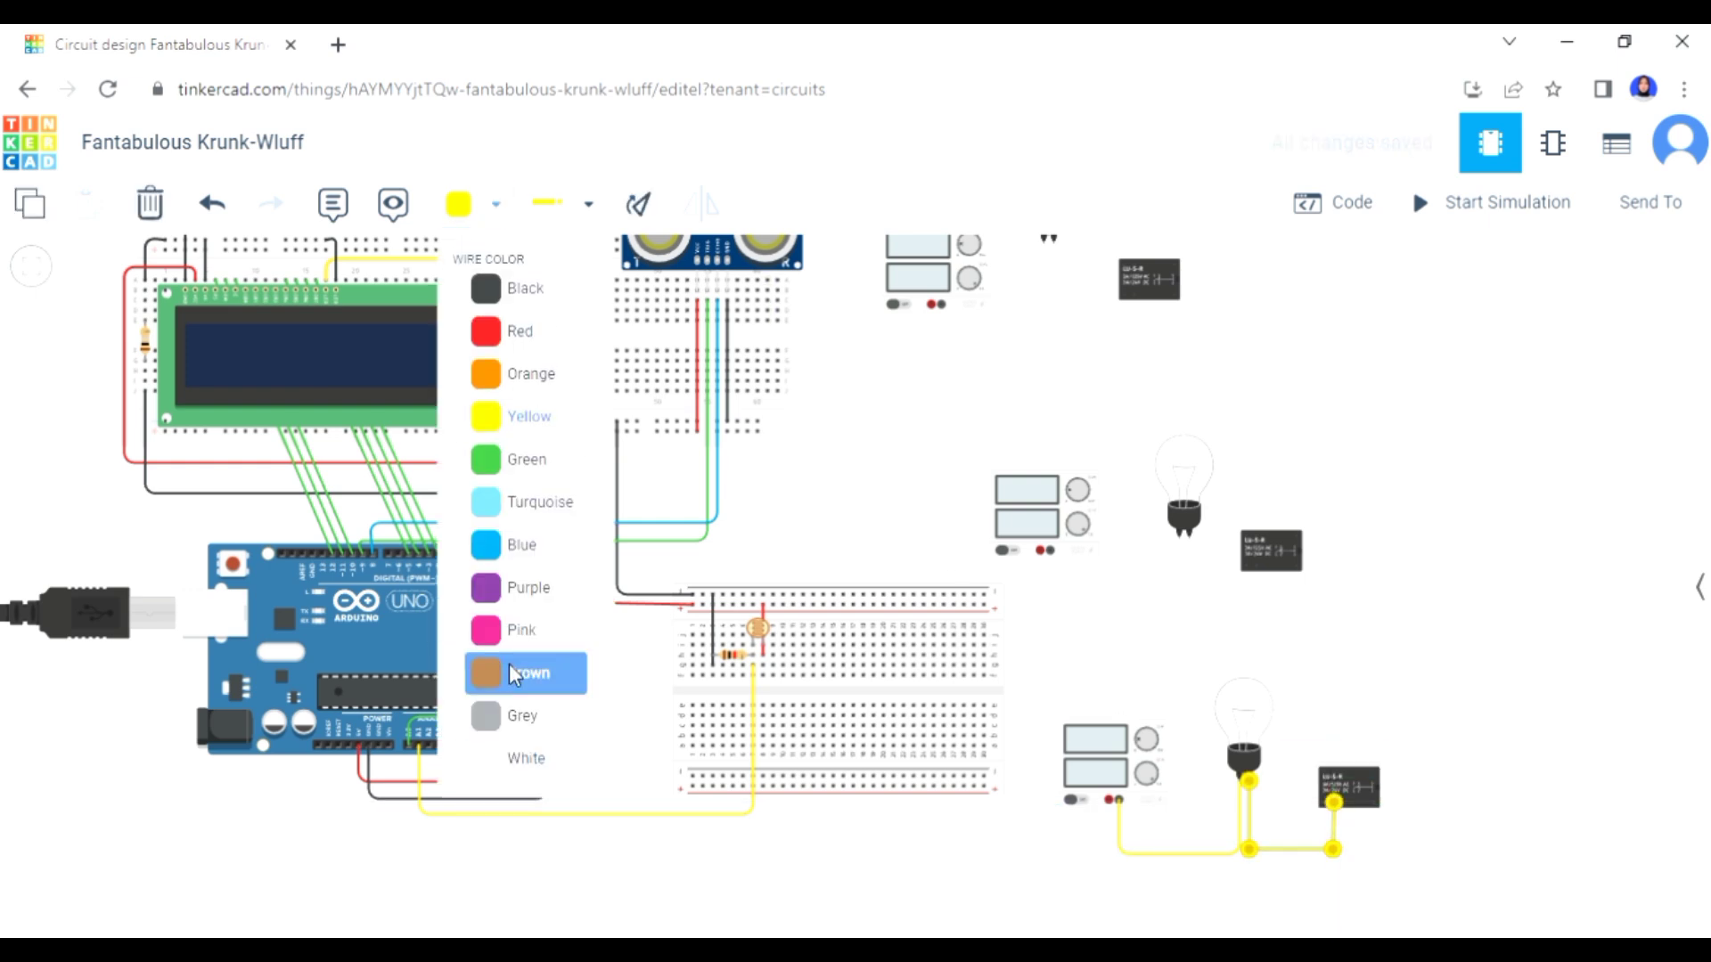
pyautogui.click(527, 672)
pyautogui.click(1409, 572)
# - Run a blue wire from the lowest relay's Terminal 7 to the positive terminal of the lowest power supply
pyautogui.click(1324, 803)
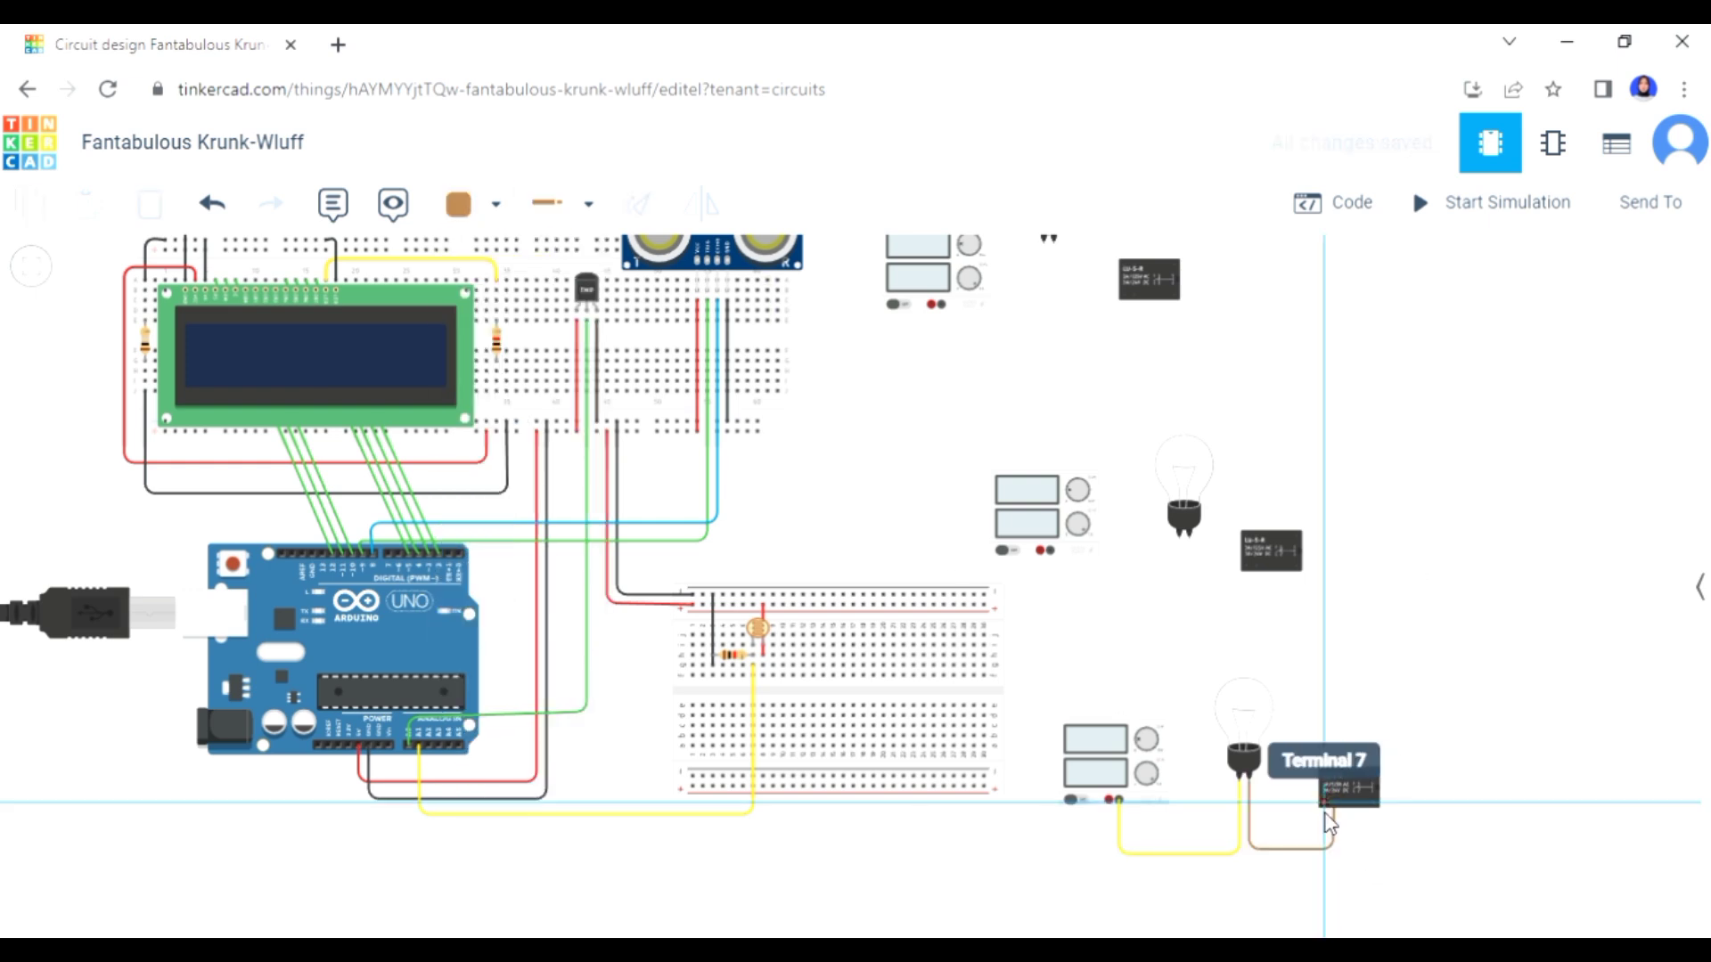
pyautogui.click(1325, 877)
pyautogui.click(1110, 877)
pyautogui.click(1111, 800)
pyautogui.click(458, 204)
pyautogui.click(525, 538)
# - Run a black wire from the lowest relay's upper-left terminal around the power supply to the small breadboard's upper negative rail
pyautogui.click(1325, 768)
pyautogui.click(1325, 729)
pyautogui.click(1299, 728)
pyautogui.click(1299, 901)
pyautogui.click(1034, 900)
pyautogui.click(1033, 594)
pyautogui.click(983, 594)
pyautogui.click(458, 204)
pyautogui.click(525, 268)
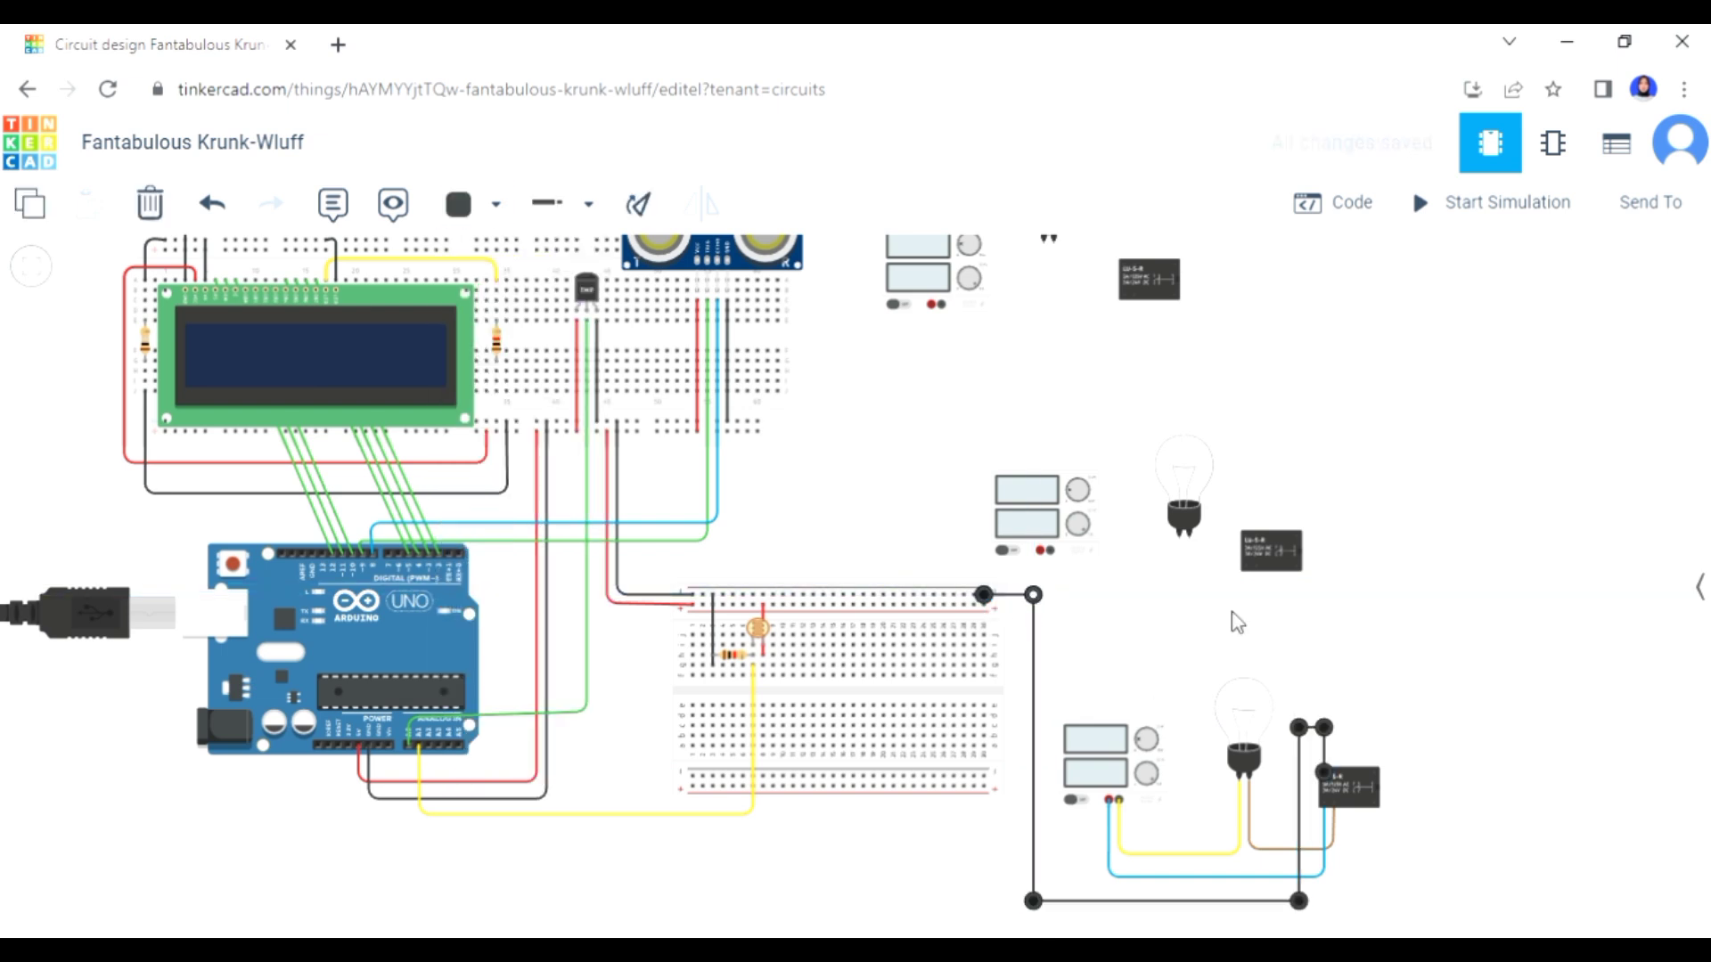
pyautogui.click(1156, 710)
# - Run a red wire from the lowest relay's right-hand terminal to the small breadboard's upper positive rail
pyautogui.click(1380, 775)
pyautogui.click(1405, 784)
pyautogui.click(1408, 922)
pyautogui.click(1022, 922)
pyautogui.click(1022, 606)
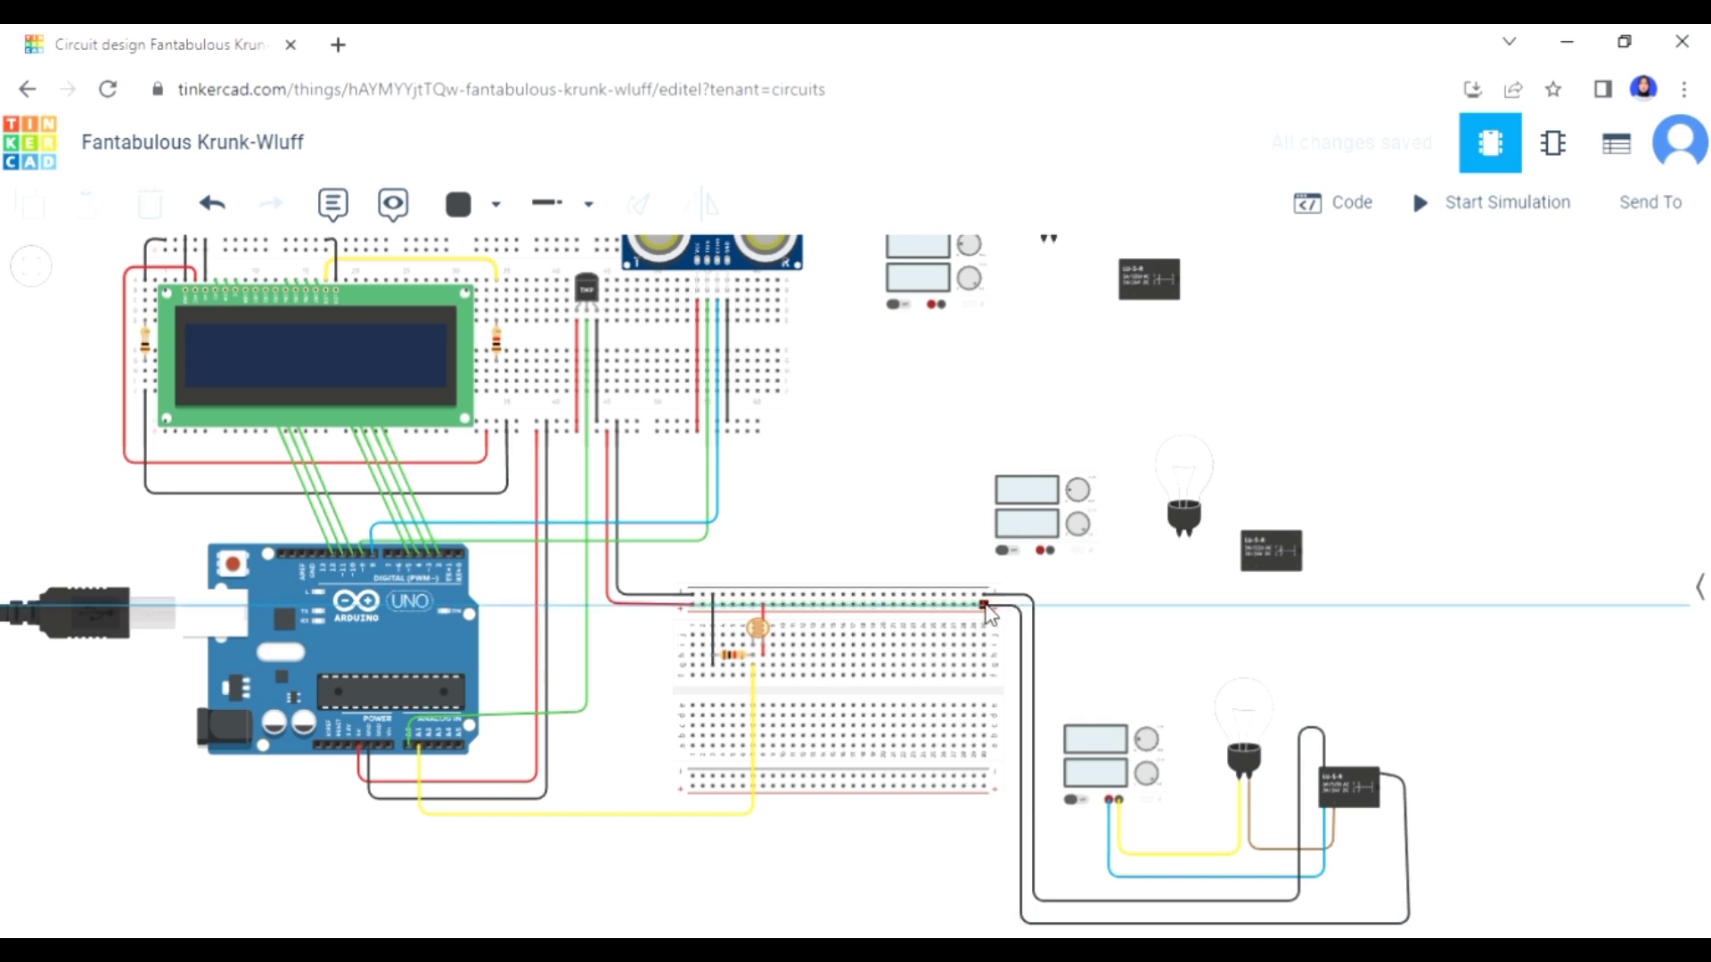
pyautogui.click(983, 605)
pyautogui.click(494, 203)
pyautogui.click(540, 330)
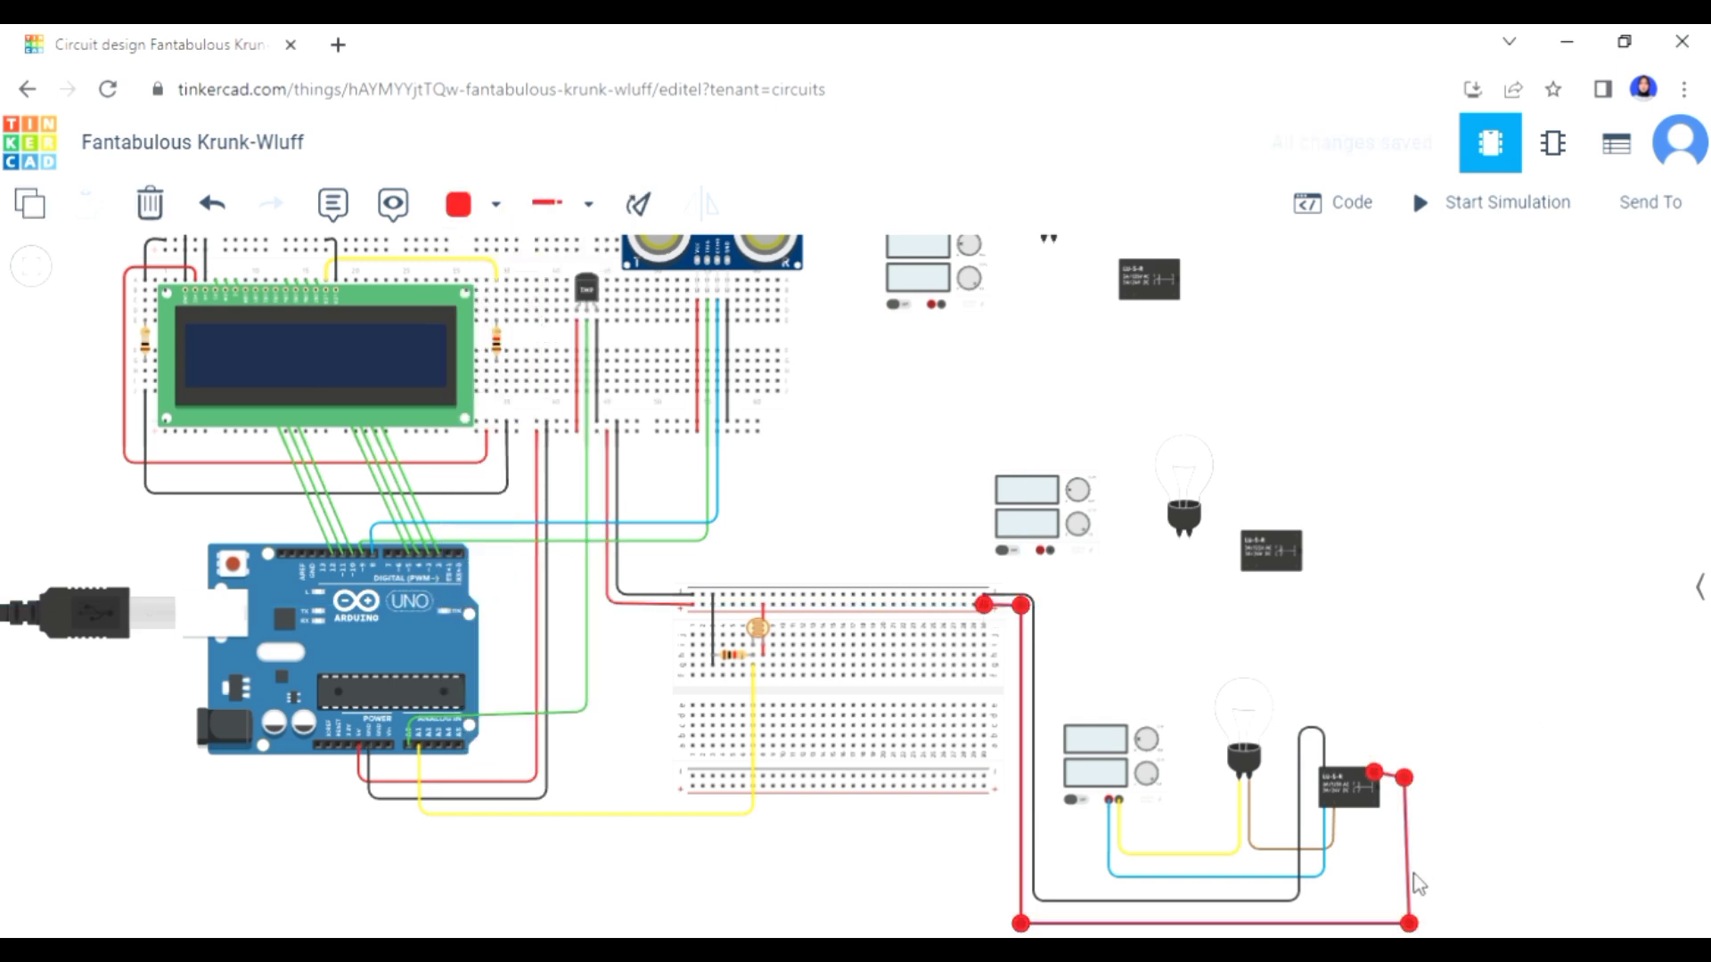
pyautogui.click(1449, 588)
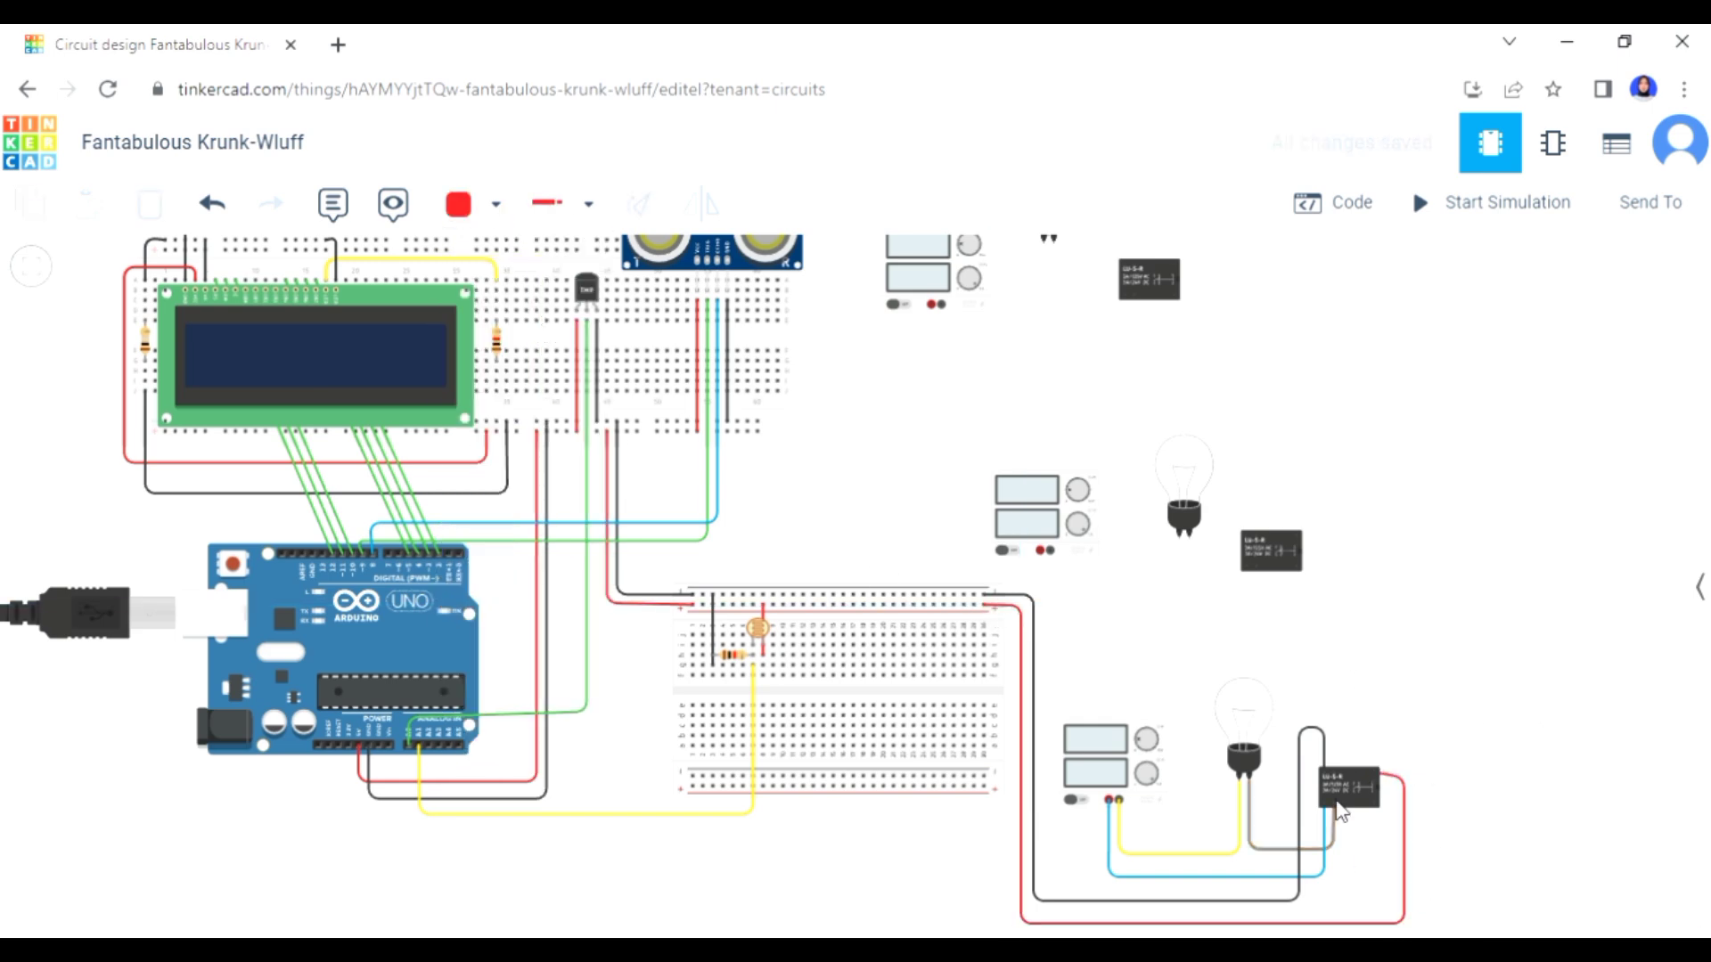
# - Run a green wire from the lowest relay's underside terminal shared with the brown wire to Arduino pin D13
pyautogui.click(1334, 804)
pyautogui.click(1334, 908)
pyautogui.click(321, 908)
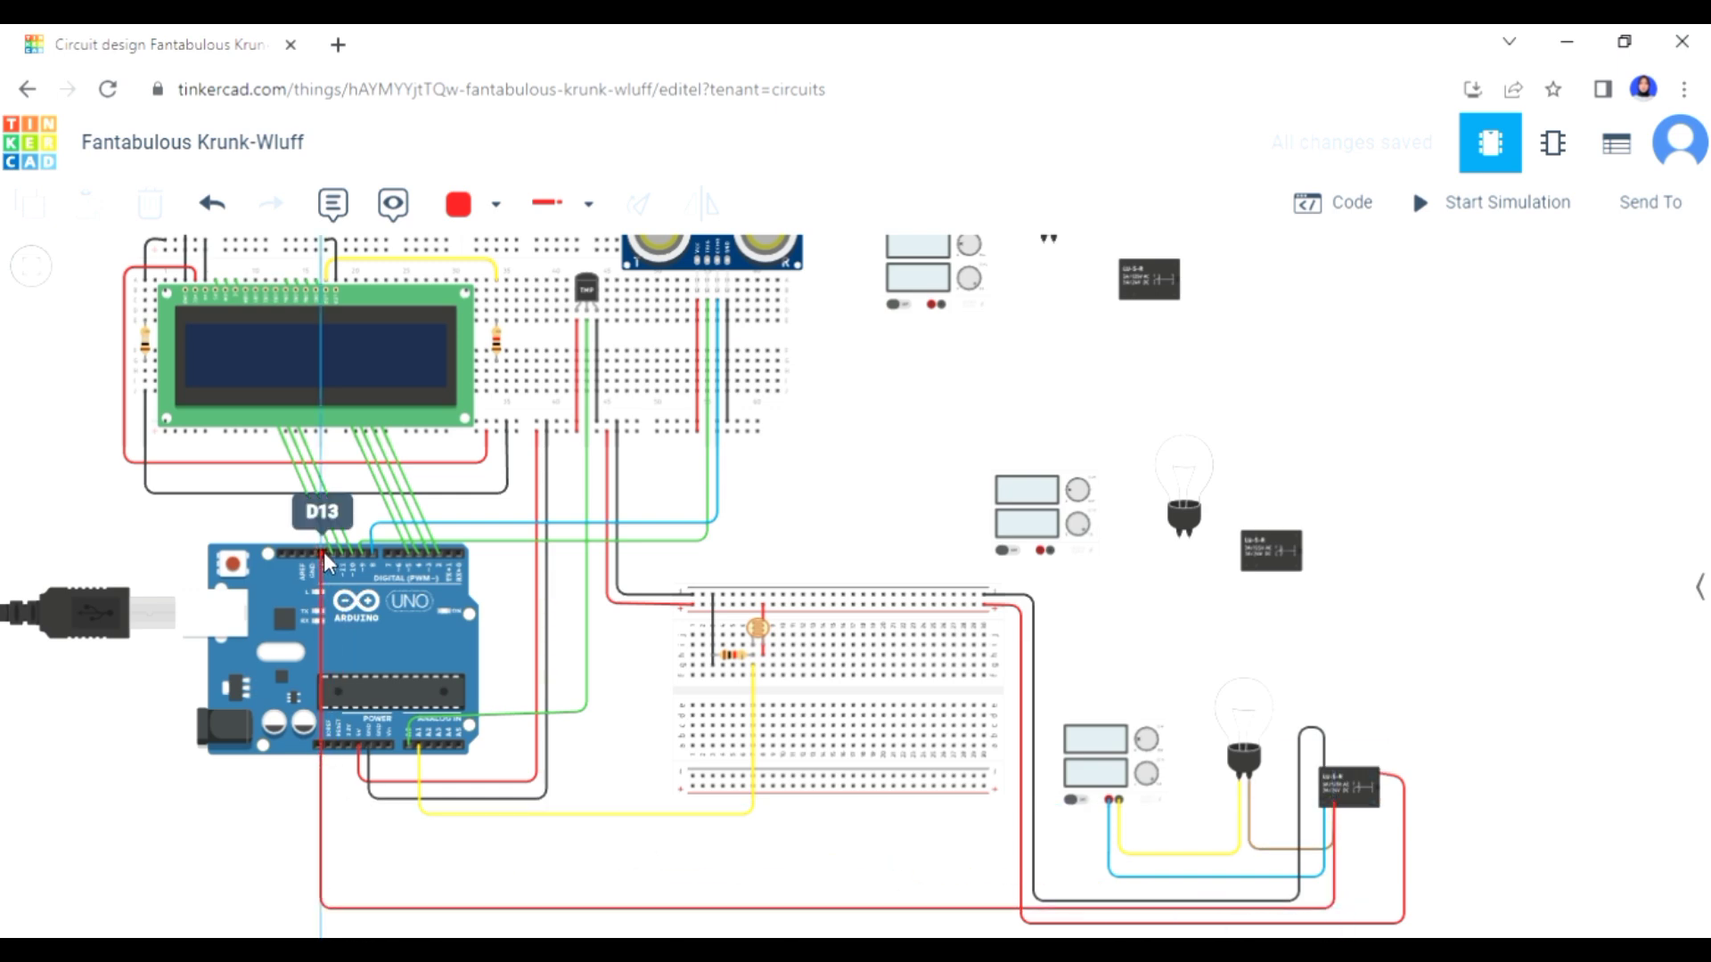
pyautogui.click(325, 558)
pyautogui.click(496, 204)
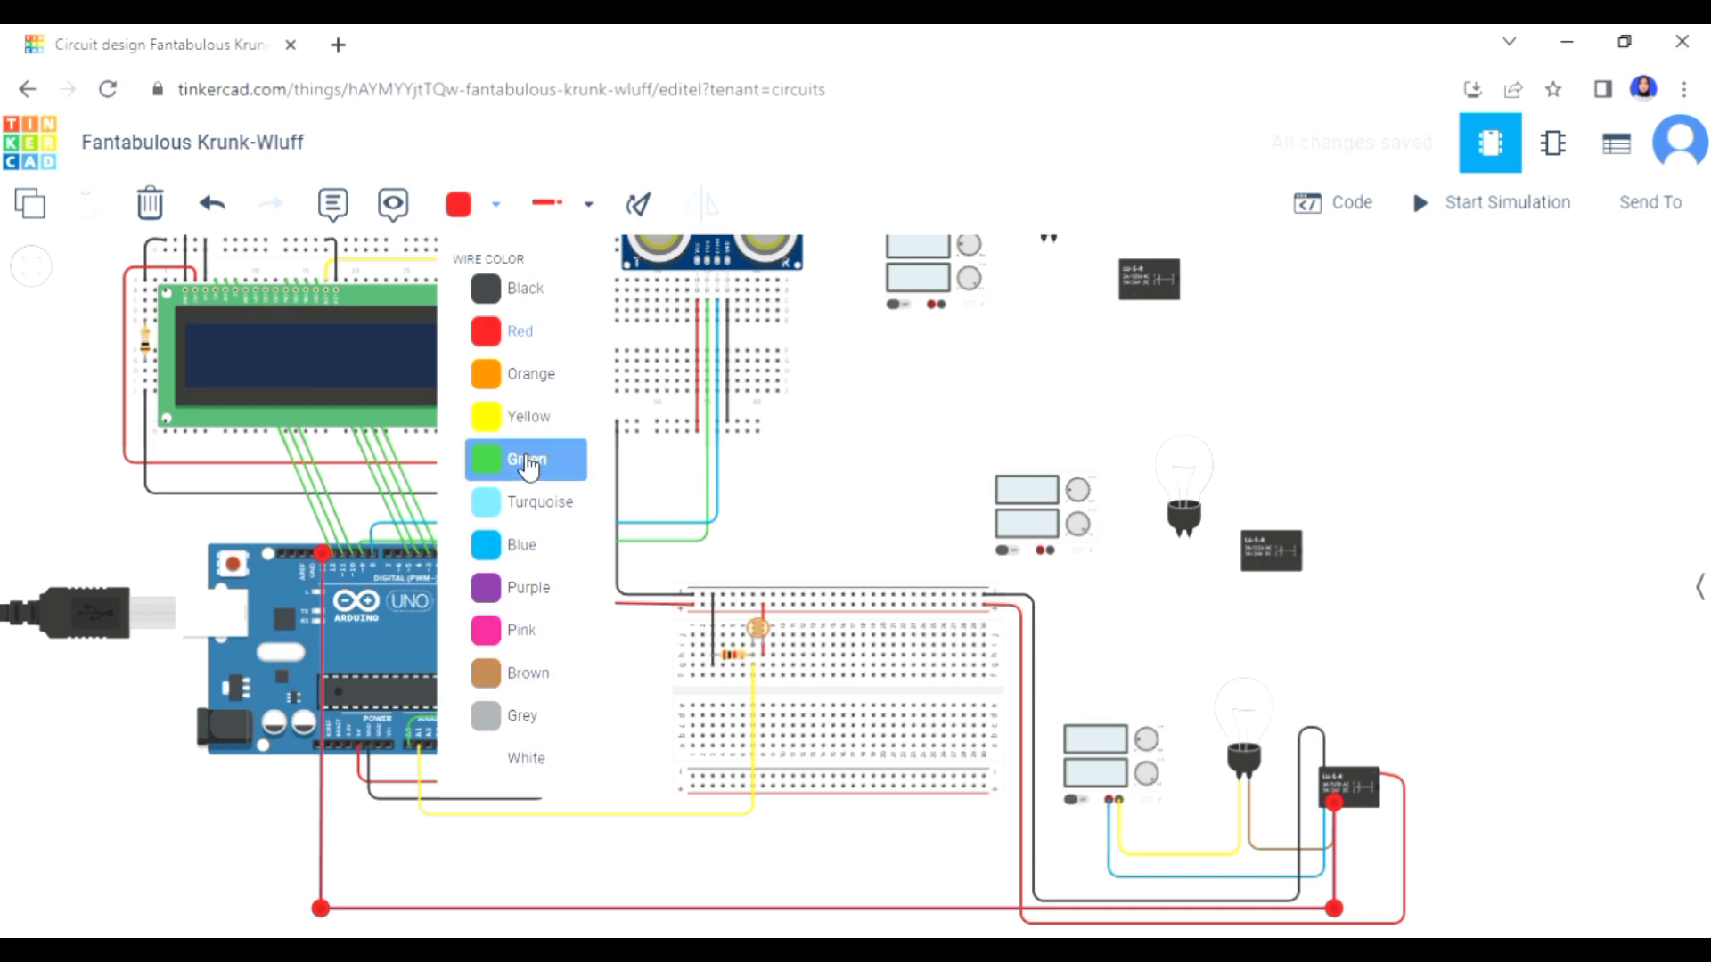
pyautogui.click(522, 463)
# - Run a yellow wire from the topmost power supply's negative terminal to the first terminal of the bulb beside it
pyautogui.scroll(3, 955, 469)
pyautogui.click(931, 438)
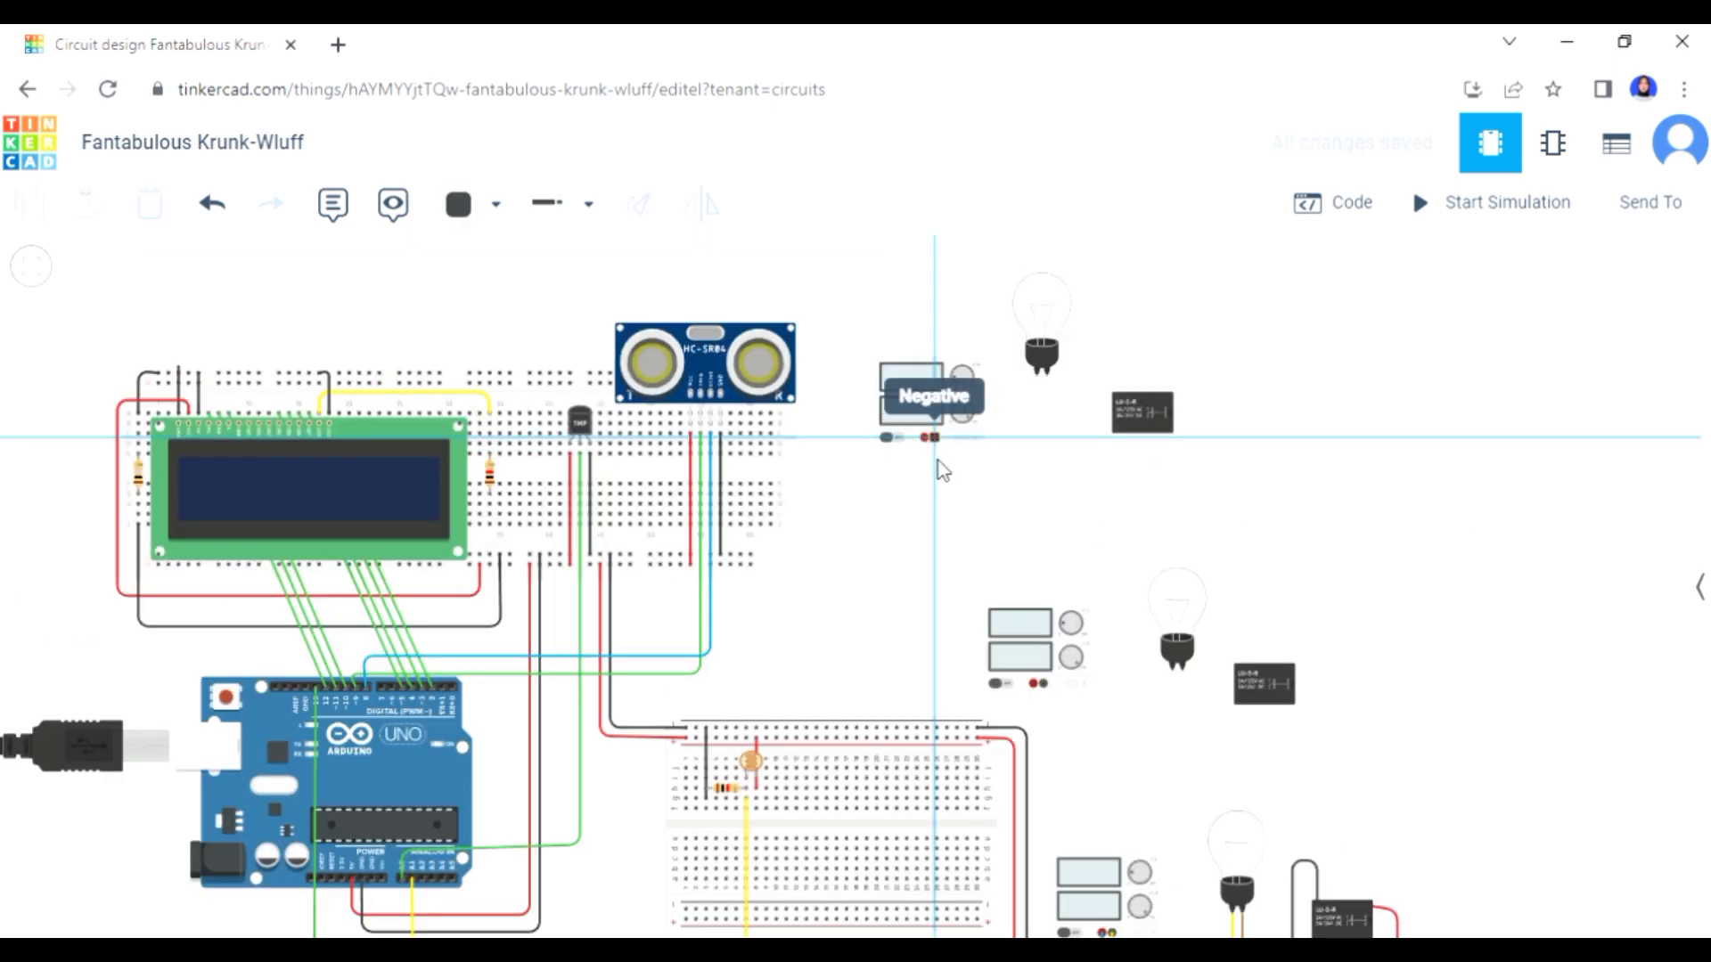
pyautogui.click(1036, 464)
pyautogui.click(1038, 370)
pyautogui.click(495, 205)
pyautogui.click(521, 442)
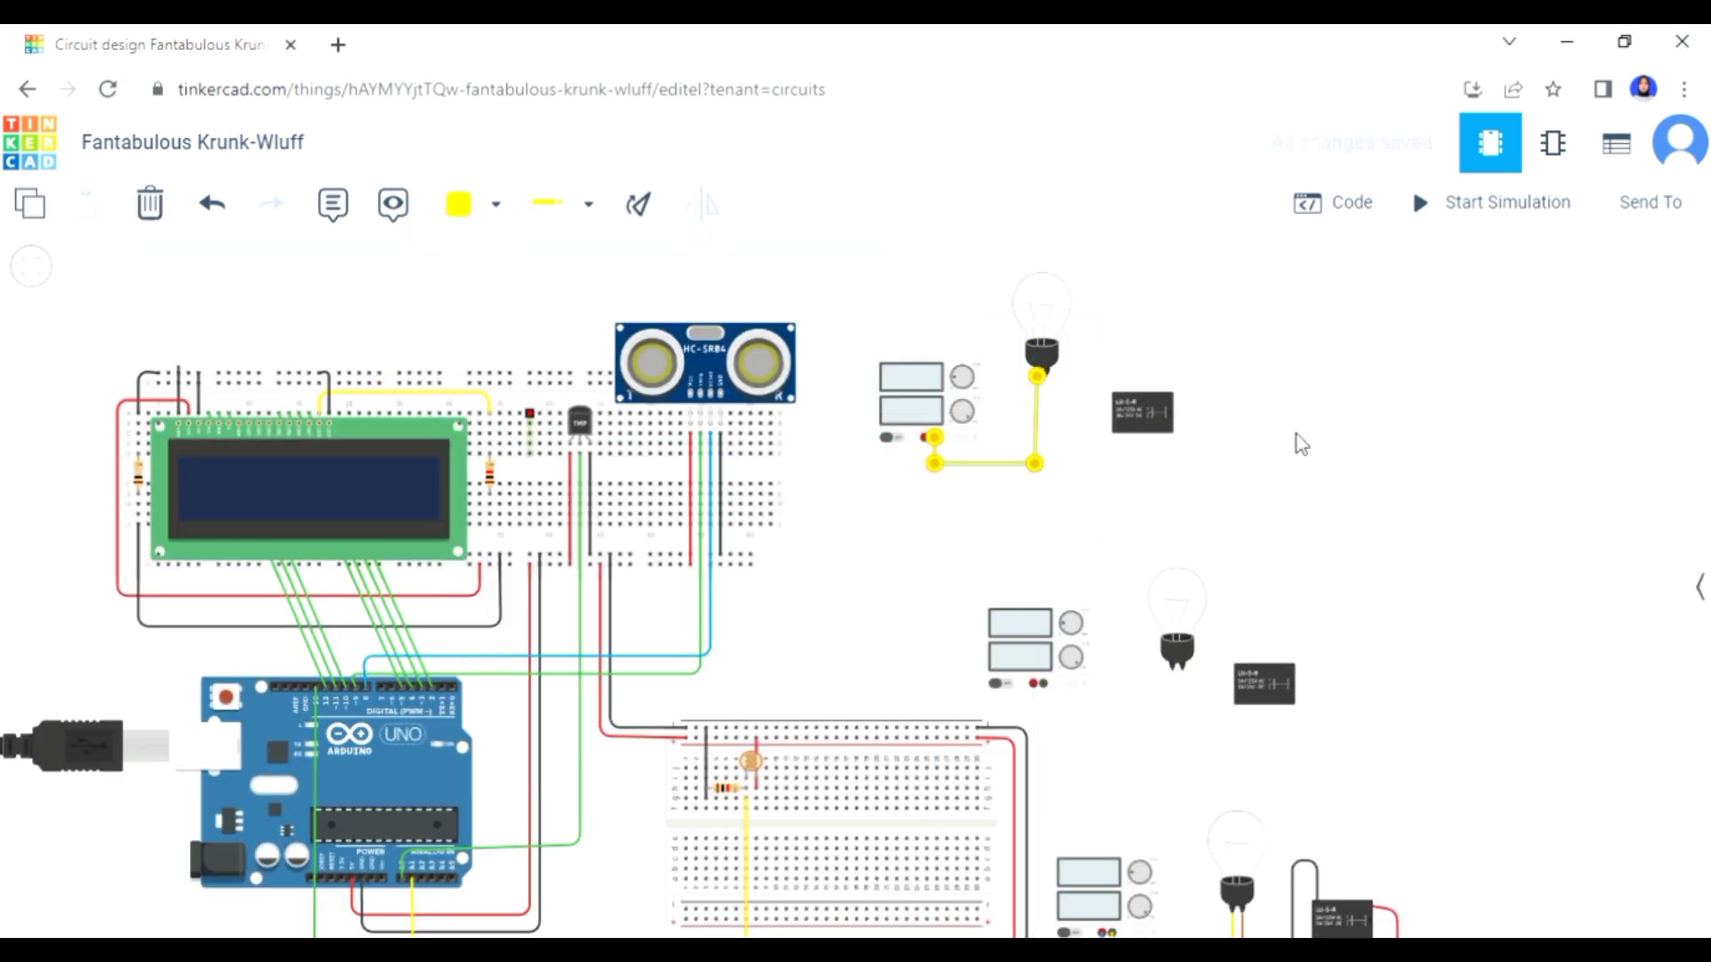
# - Run a brown wire from the topmost relay's second underside terminal to the topmost bulb's second terminal, straightening its bend
pyautogui.click(1129, 435)
pyautogui.click(1127, 463)
pyautogui.click(1053, 464)
pyautogui.click(1049, 373)
pyautogui.click(1049, 373)
pyautogui.moveTo(1053, 463); pyautogui.dragTo(1047, 463)
pyautogui.click(498, 204)
pyautogui.click(508, 688)
pyautogui.click(1077, 496)
# - Run a blue wire from the topmost relay's first underside terminal to the positive terminal of the topmost power supply
pyautogui.click(1122, 437)
pyautogui.click(1119, 474)
pyautogui.click(925, 474)
pyautogui.click(926, 438)
pyautogui.click(497, 204)
pyautogui.click(508, 541)
pyautogui.click(1060, 583)
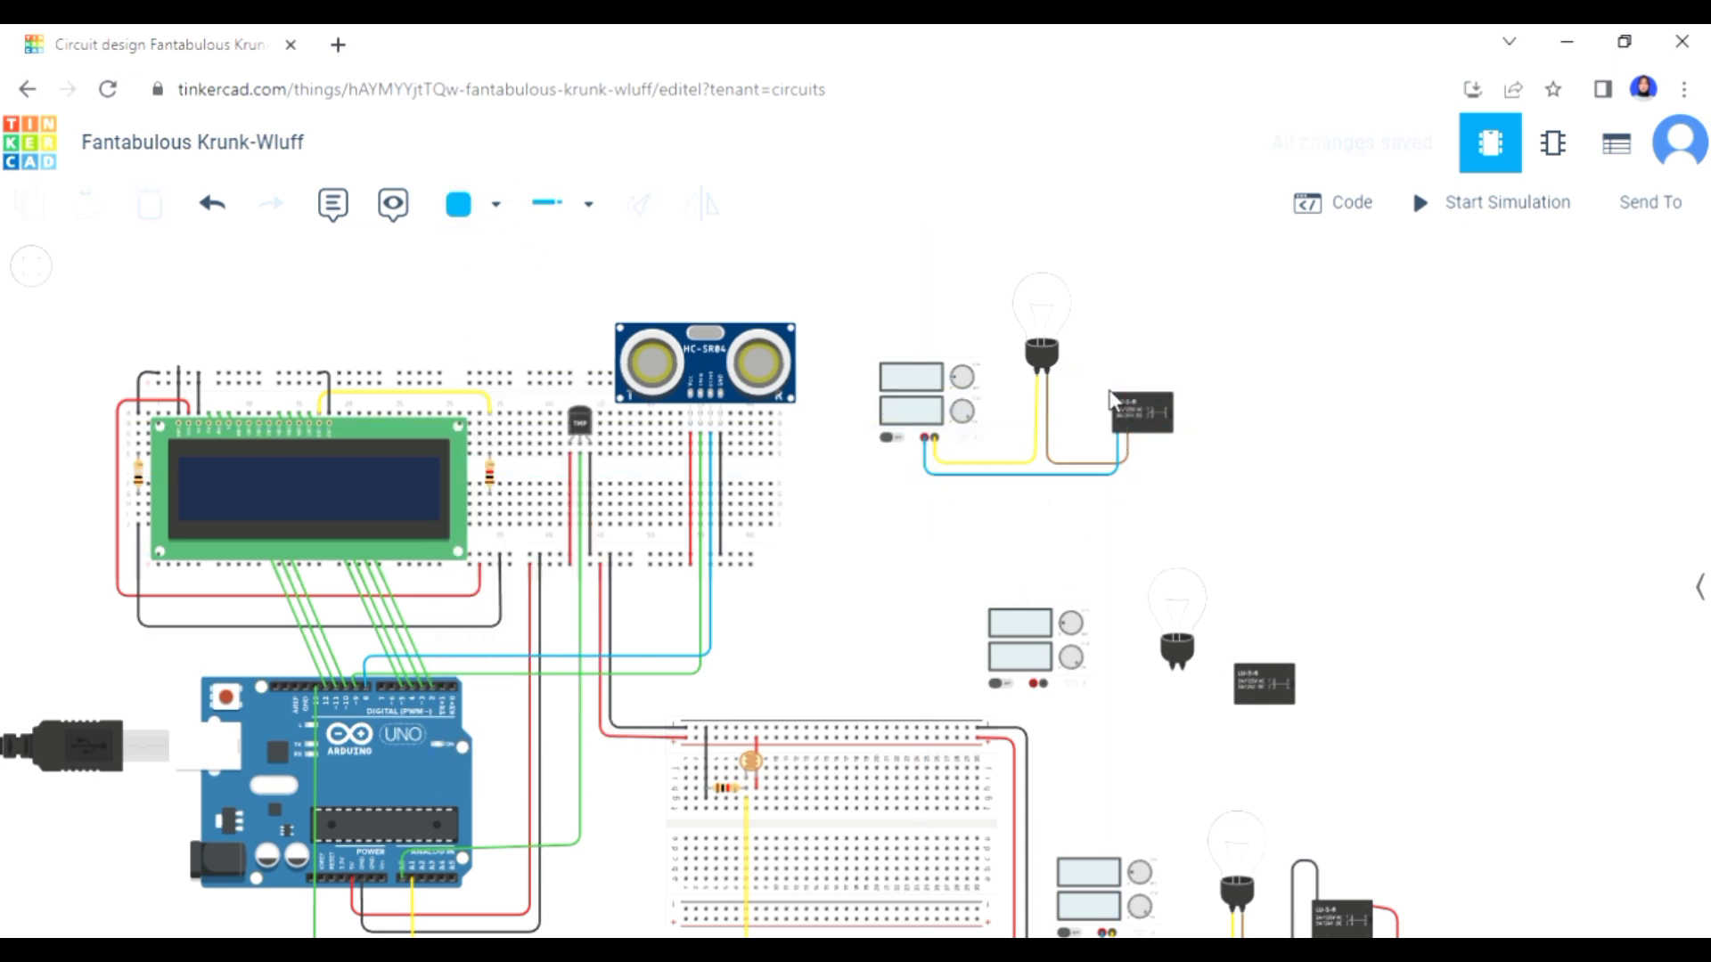
# - Run a black wire from the topmost relay's upper-left terminal to the main breadboard's lower negative rail and straighten its bend
pyautogui.click(1118, 396)
pyautogui.click(1117, 375)
pyautogui.click(1217, 375)
pyautogui.click(1217, 508)
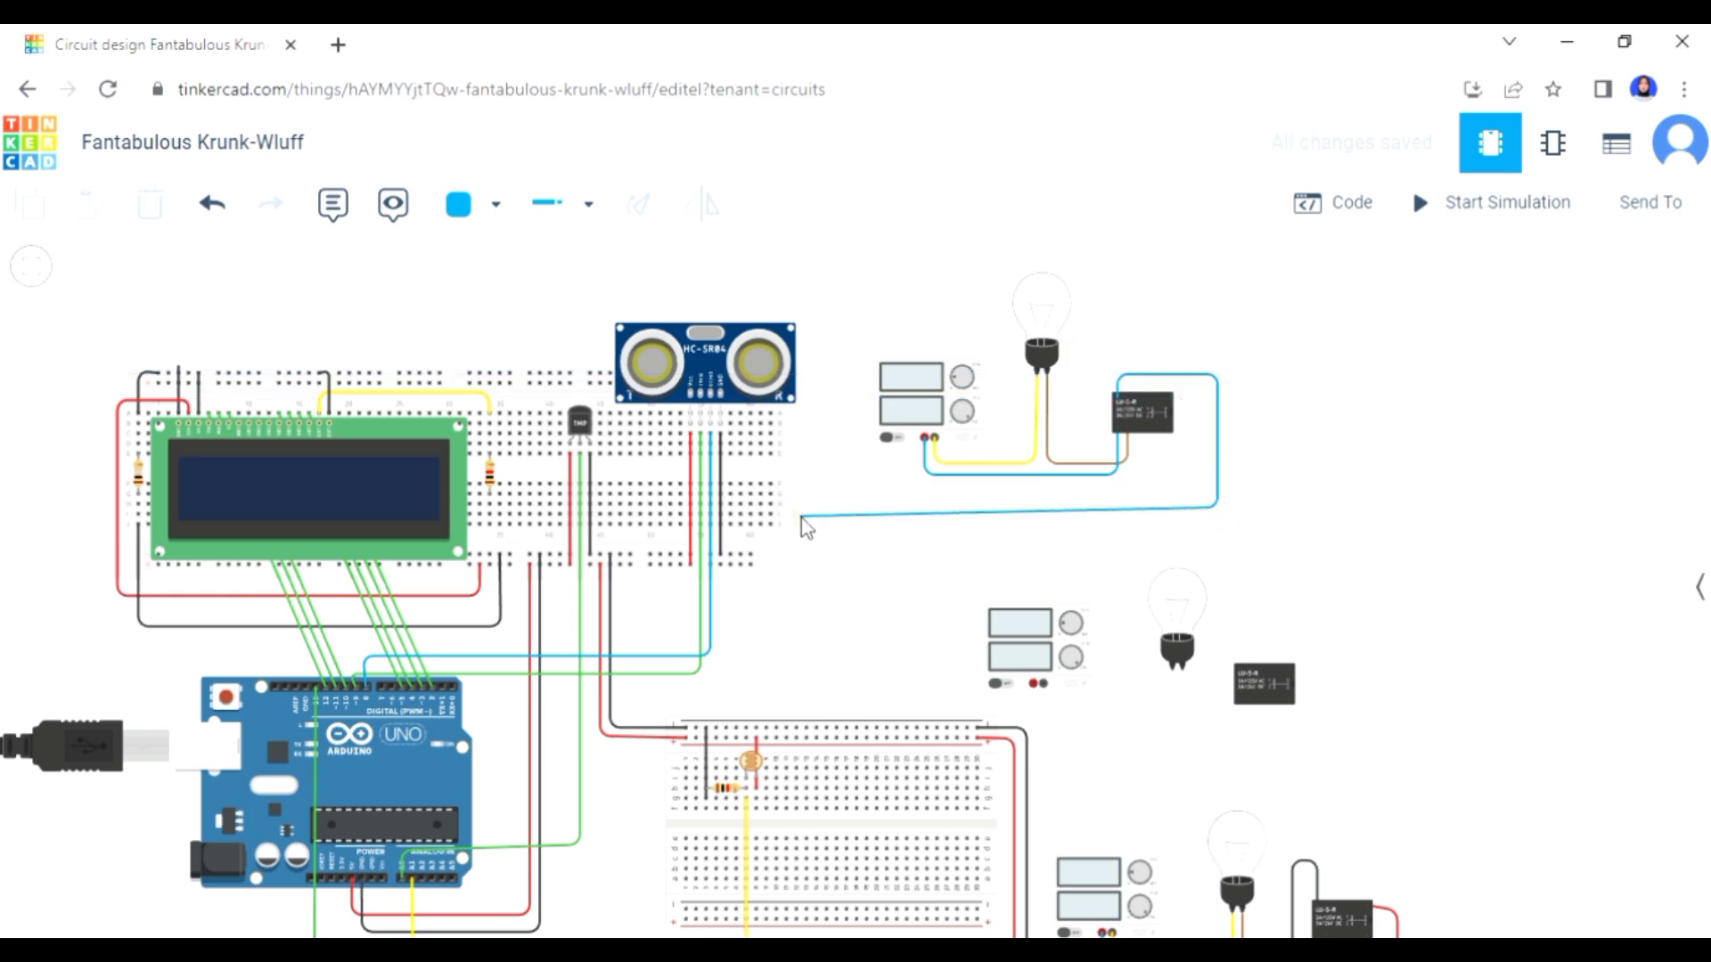
pyautogui.click(806, 513)
pyautogui.click(806, 554)
pyautogui.click(751, 554)
pyautogui.click(458, 204)
pyautogui.click(536, 289)
pyautogui.moveTo(803, 502); pyautogui.dragTo(805, 508)
pyautogui.click(936, 599)
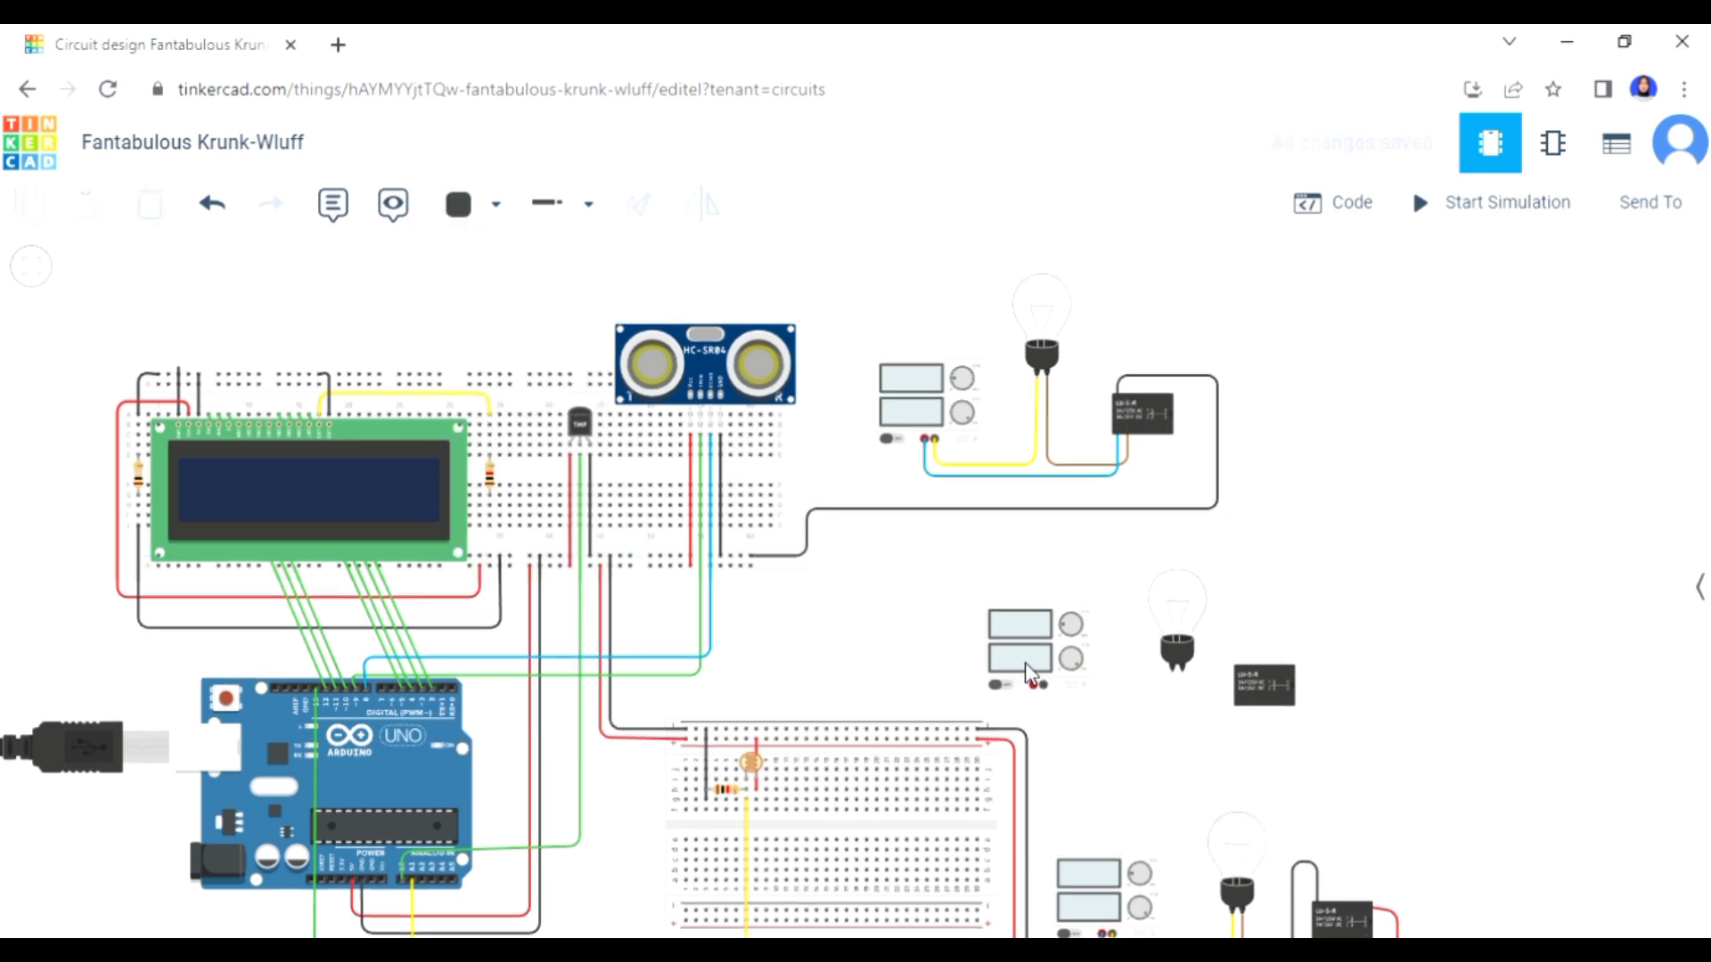
# - Run a red wire from the topmost relay's right-hand terminal to the main breadboard's lower positive rail
pyautogui.click(1170, 408)
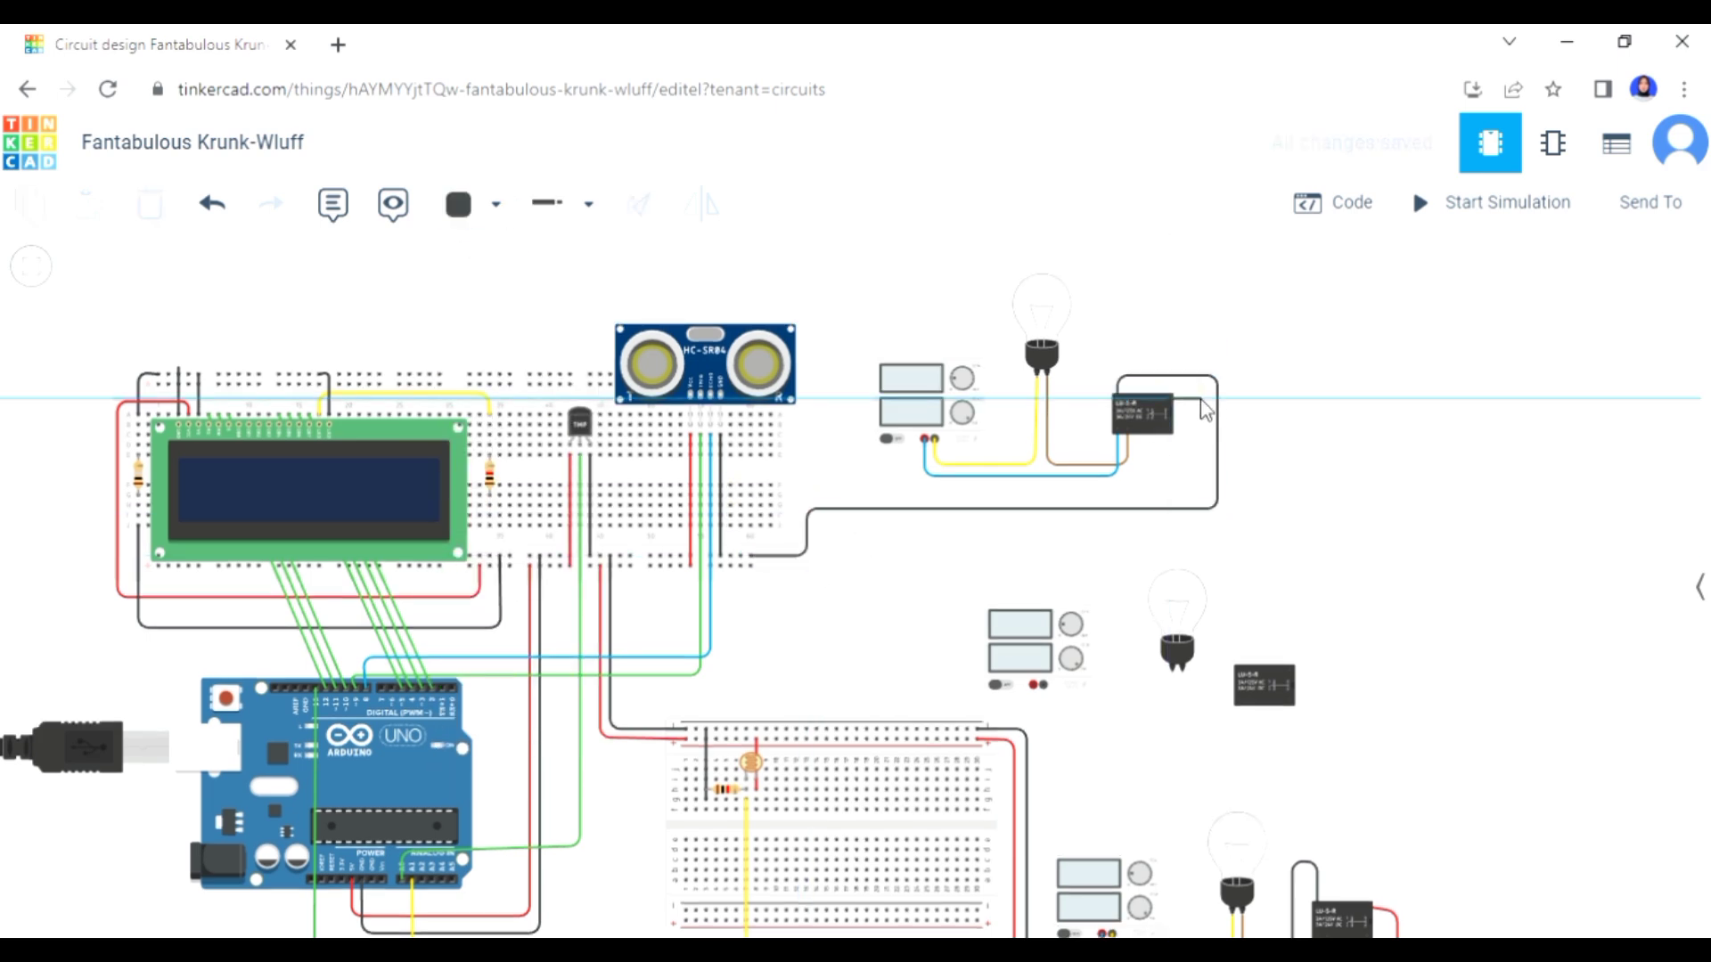
pyautogui.click(1200, 492)
pyautogui.click(843, 492)
pyautogui.click(844, 565)
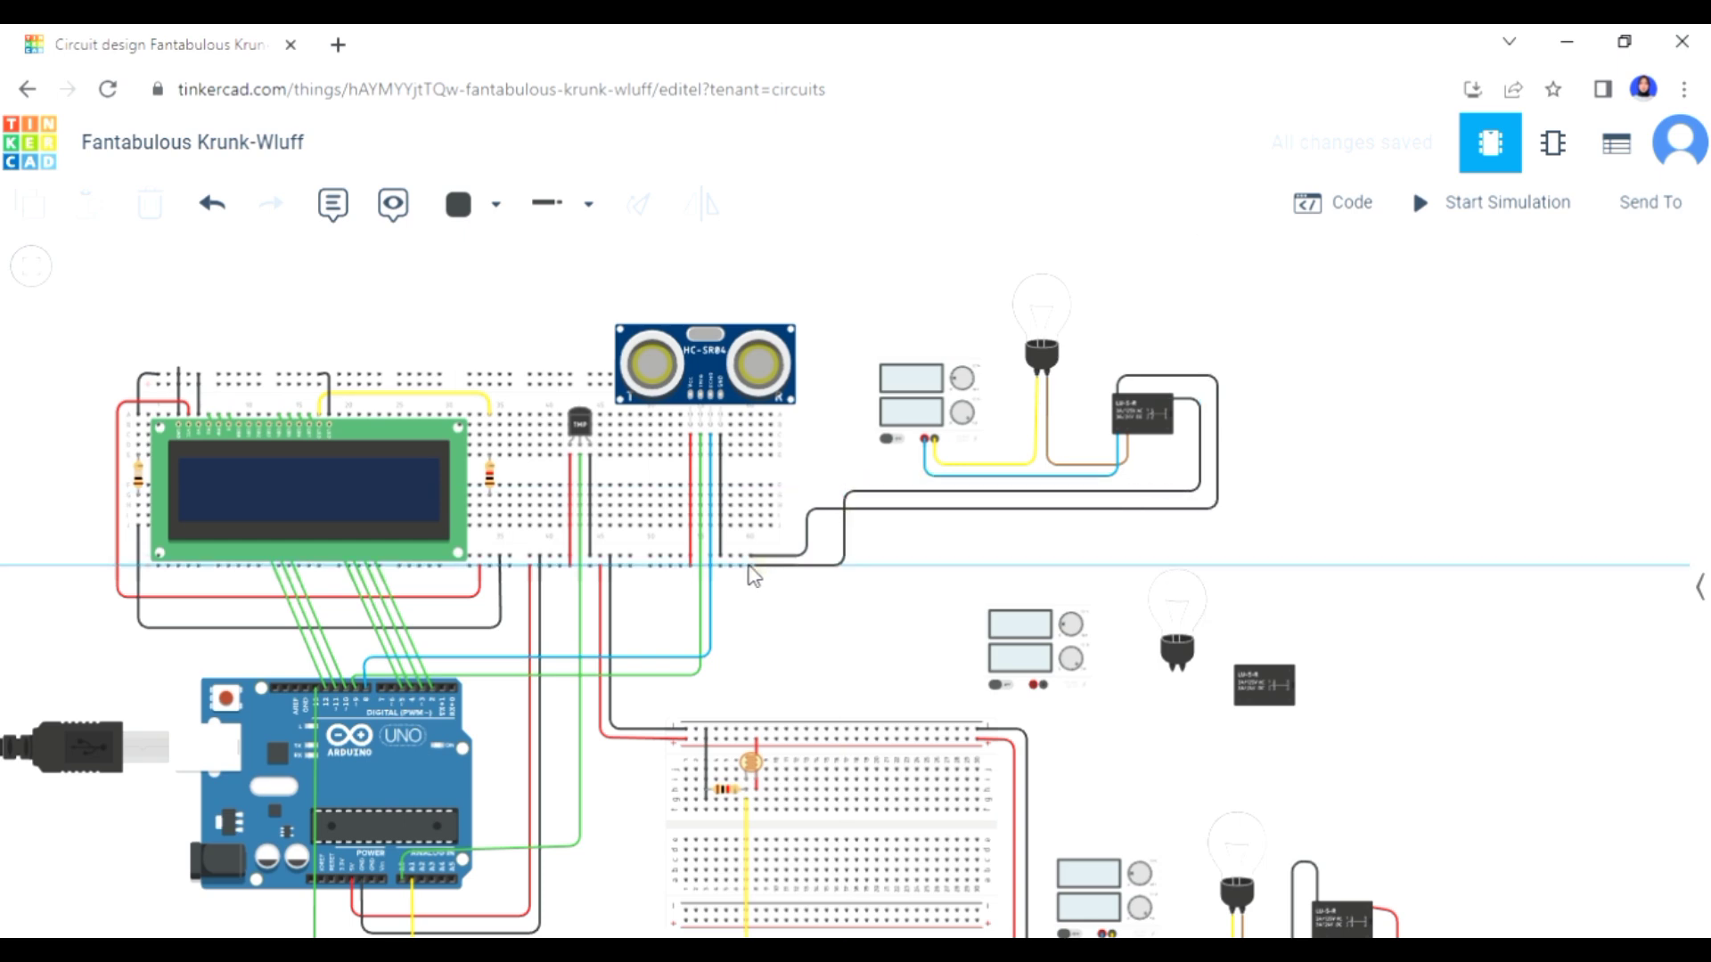
pyautogui.click(751, 567)
pyautogui.click(499, 205)
pyautogui.click(528, 334)
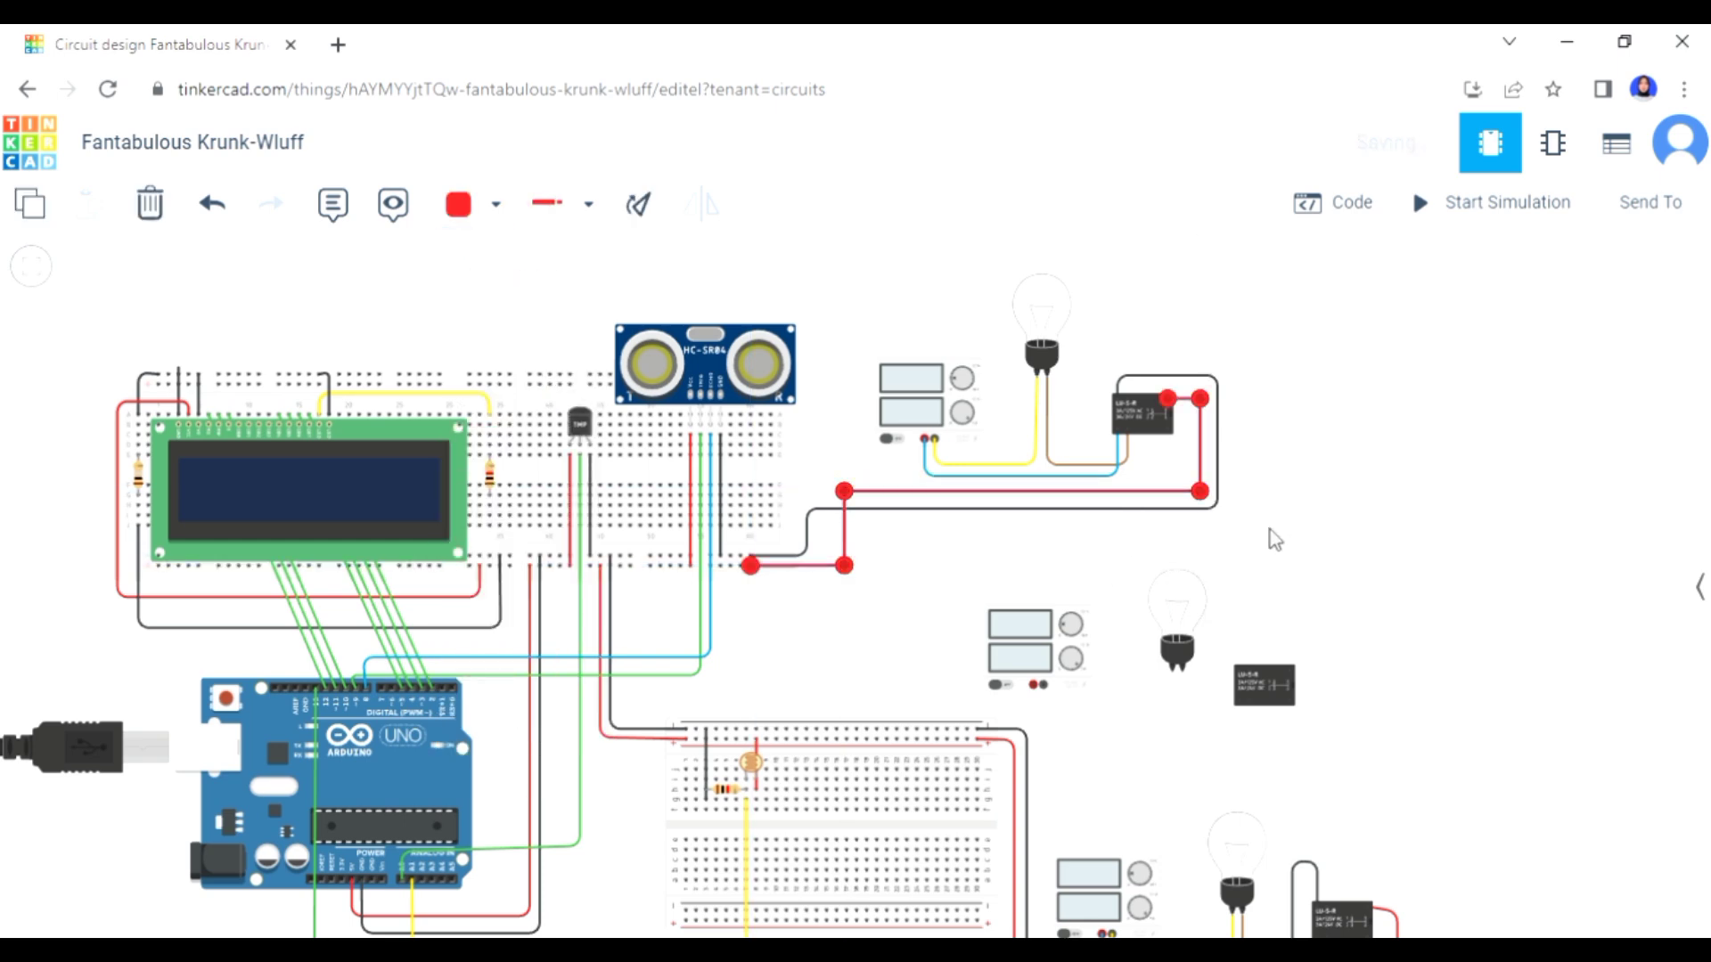
# - Run a yellow wire from the topmost relay's underside terminal shared with the brown wire to Arduino pin 7, straightening its bend
pyautogui.click(1127, 434)
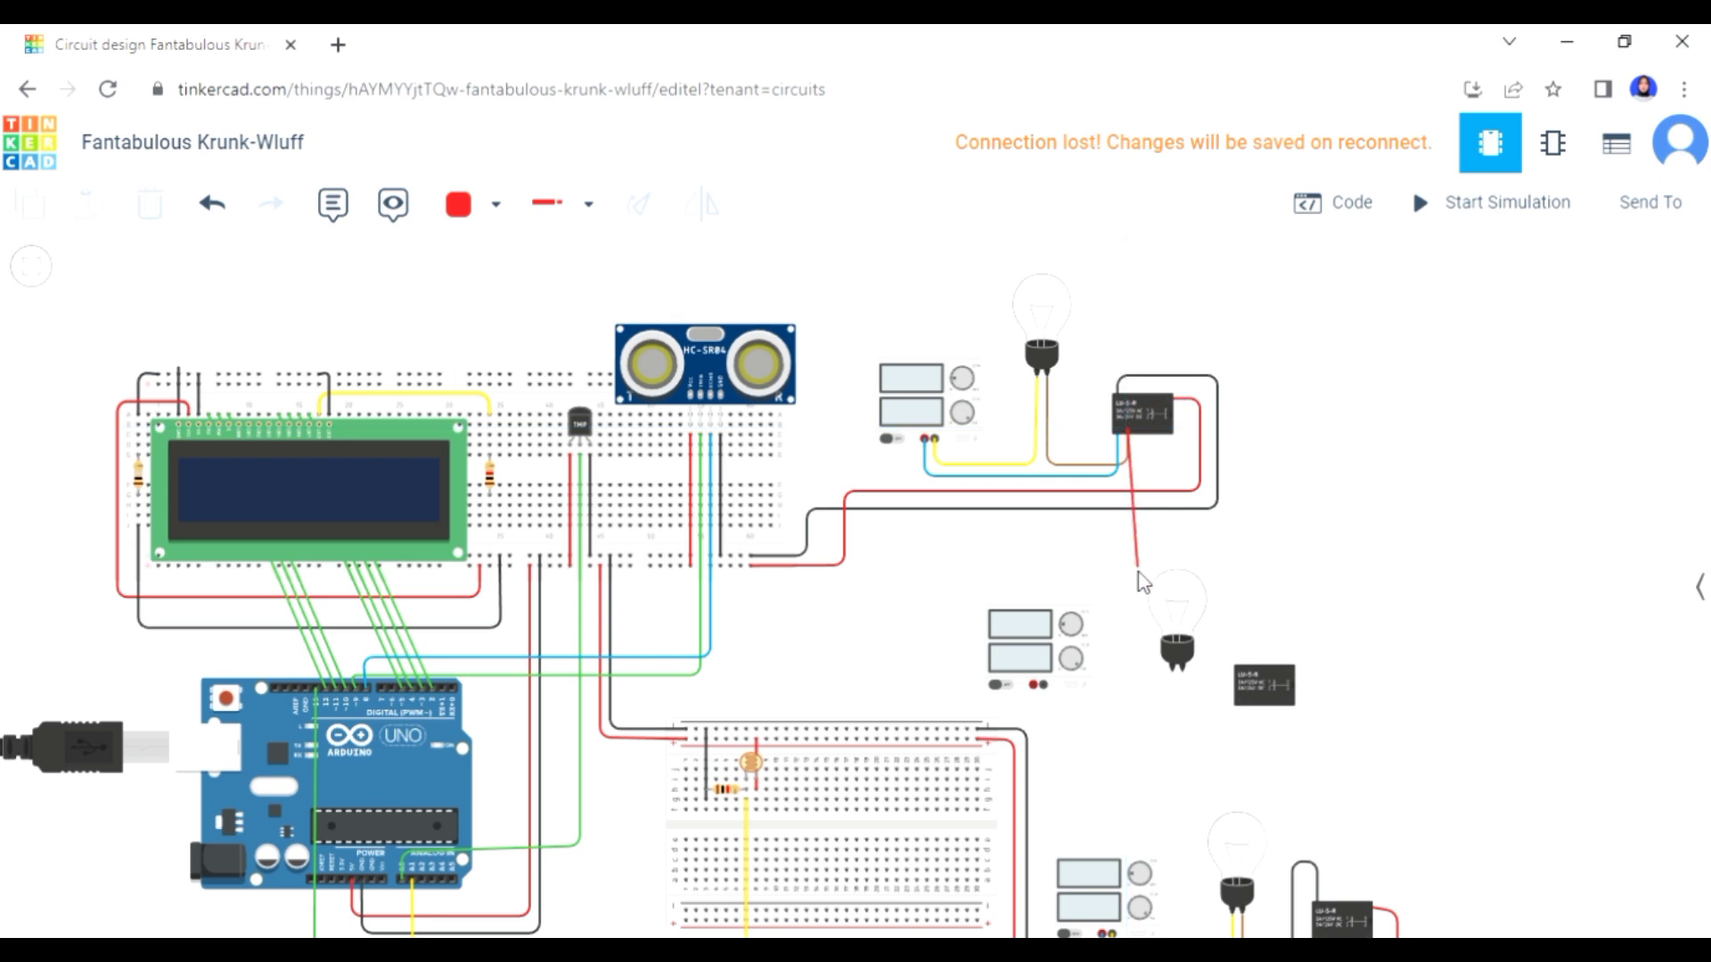
pyautogui.click(1127, 531)
pyautogui.click(858, 531)
pyautogui.click(858, 634)
pyautogui.click(382, 687)
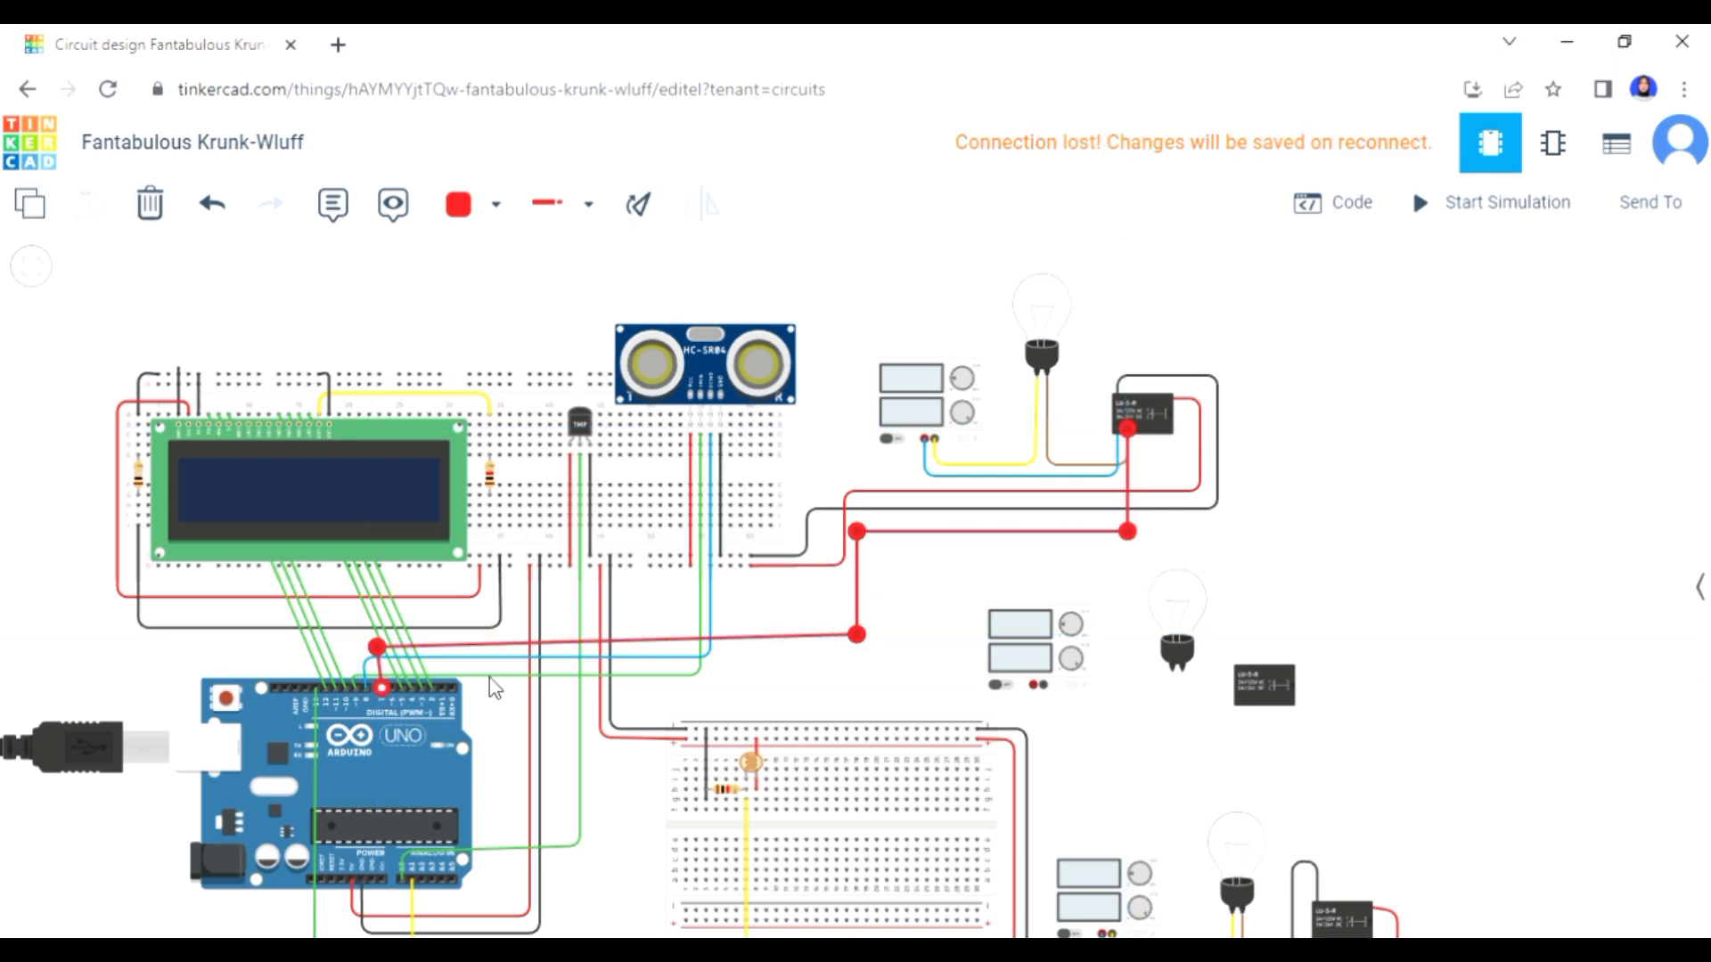
pyautogui.moveTo(857, 635); pyautogui.dragTo(857, 647)
pyautogui.click(498, 206)
pyautogui.click(602, 425)
pyautogui.click(1334, 507)
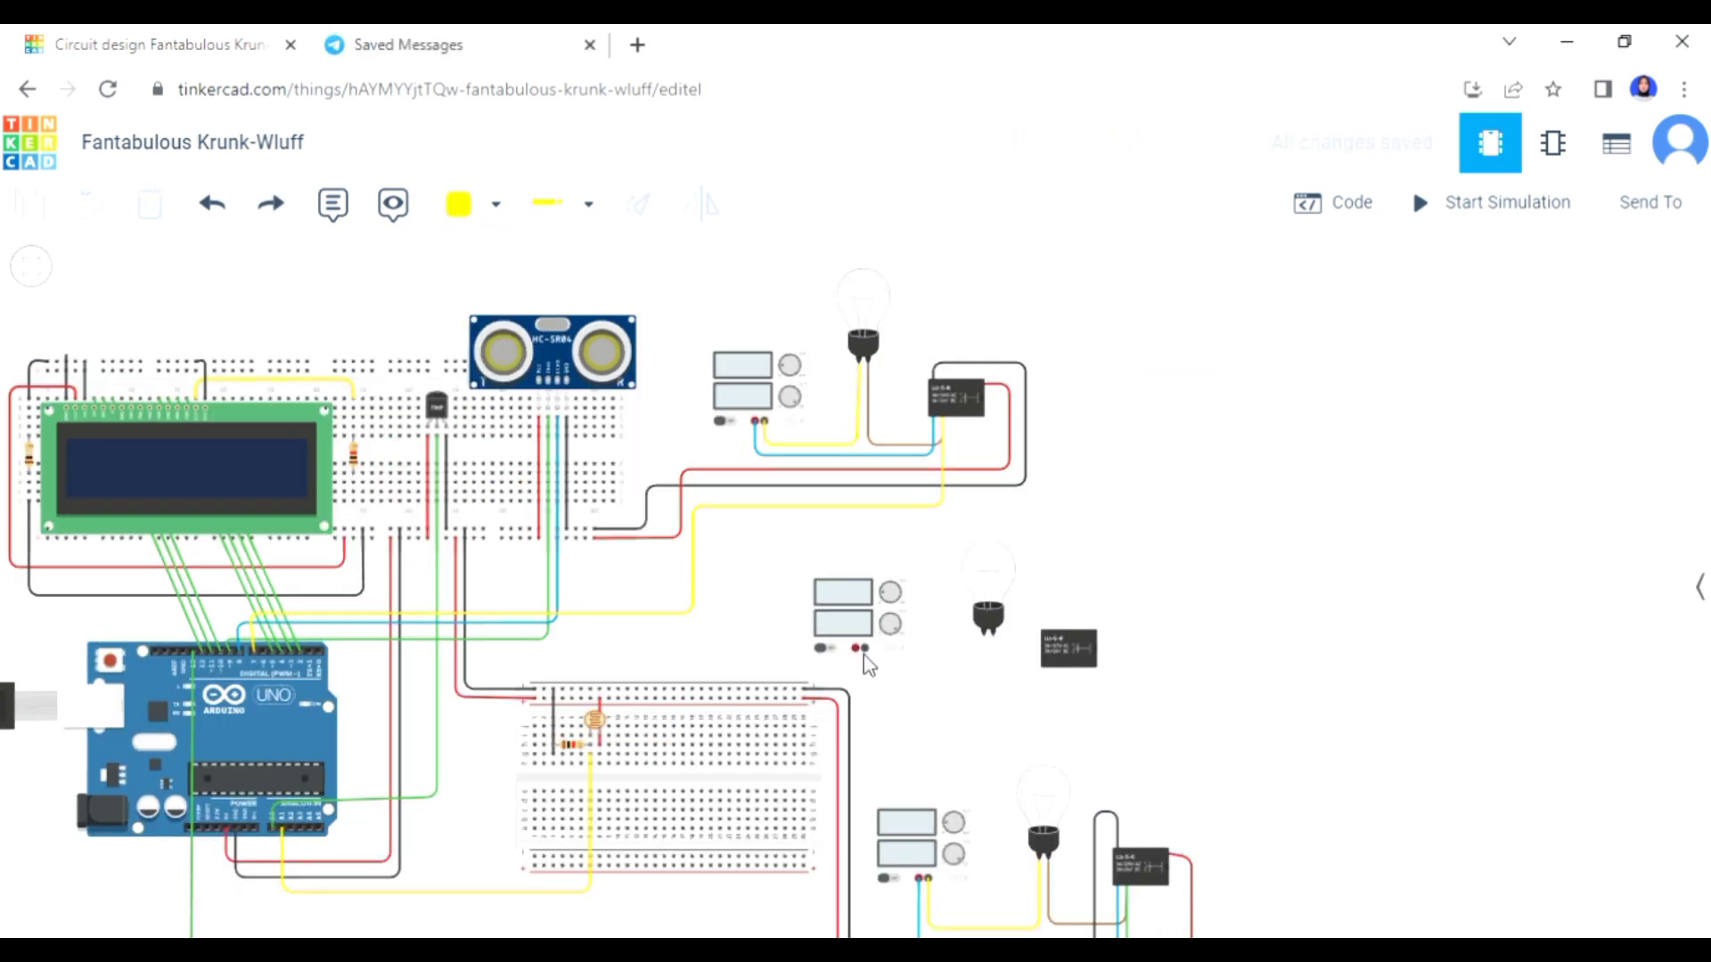
# - Run a yellow wire from the middle power supply's negative terminal to the first terminal of the middle bulb
pyautogui.click(861, 648)
pyautogui.click(866, 676)
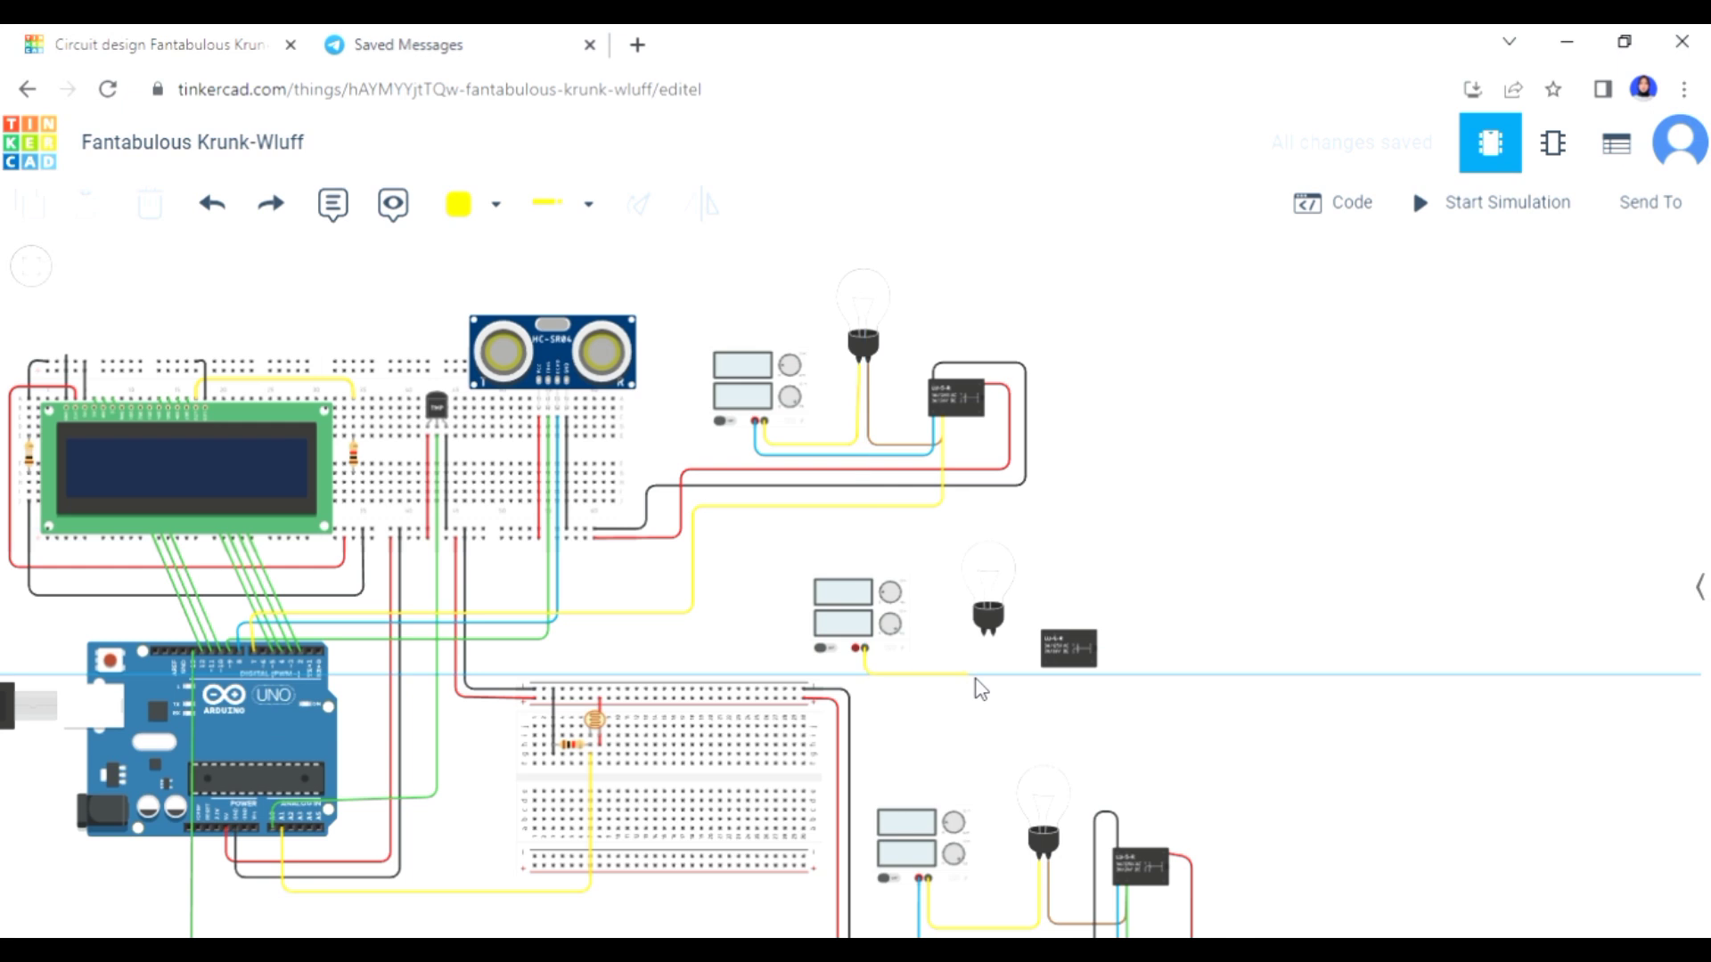
pyautogui.click(985, 675)
pyautogui.click(984, 637)
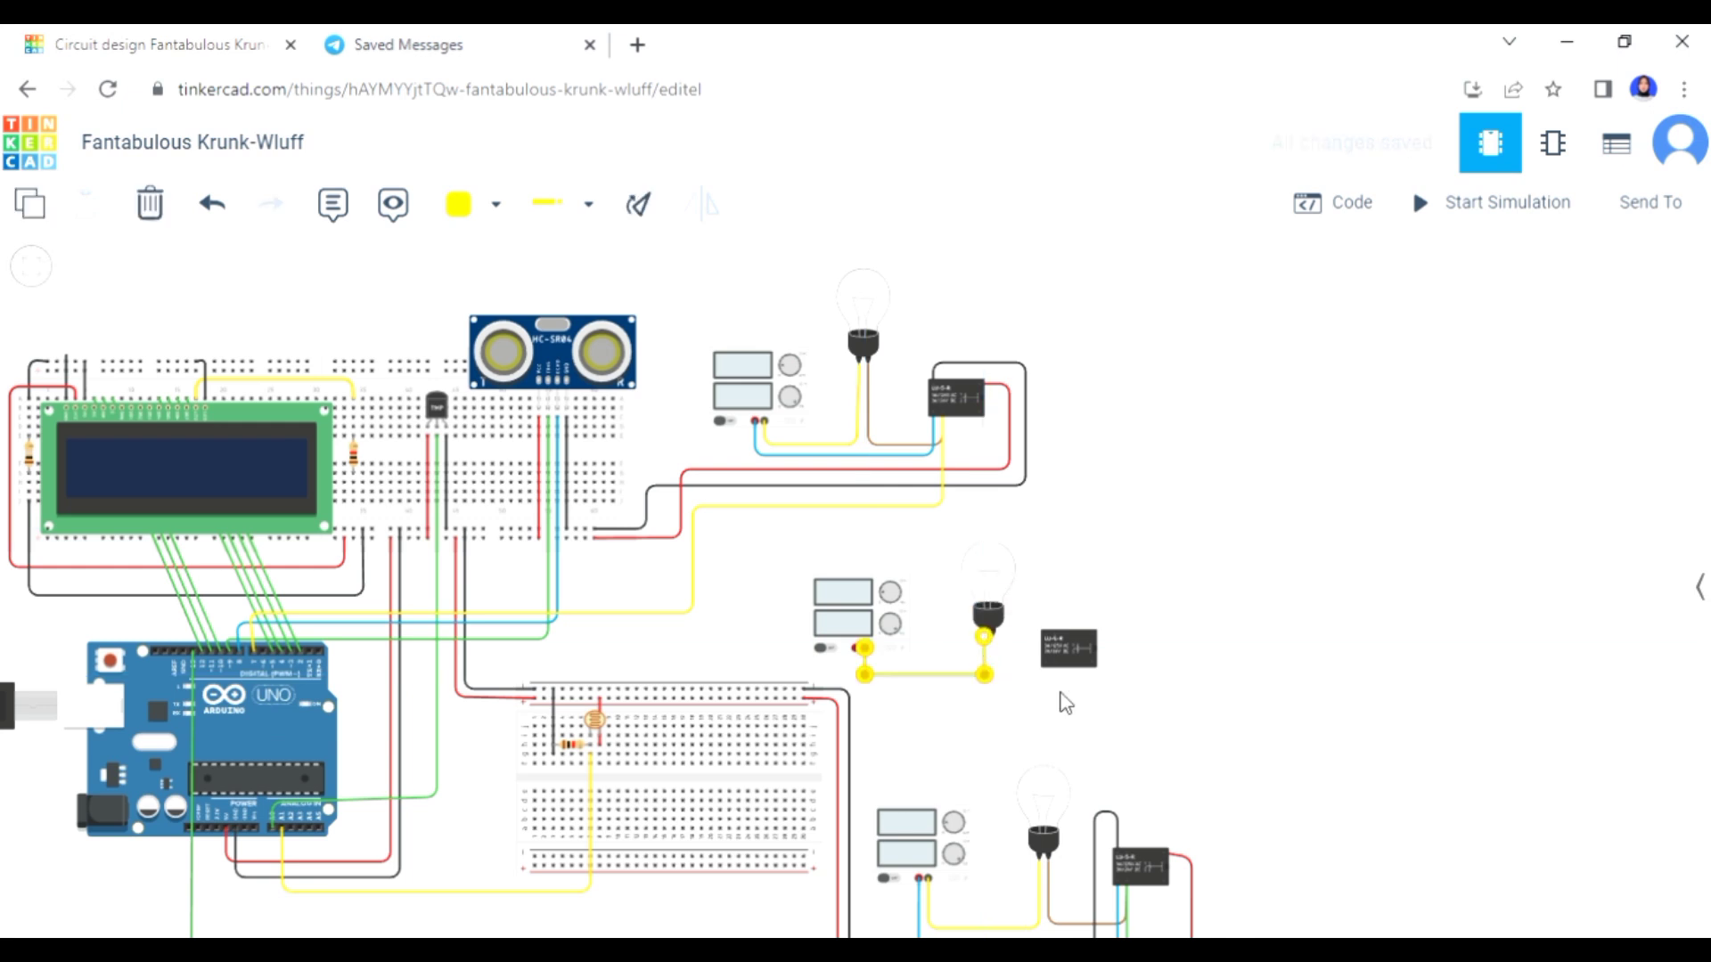
# - Run a brown wire from the middle relay's second underside terminal to the middle bulb's second terminal
pyautogui.click(1060, 676)
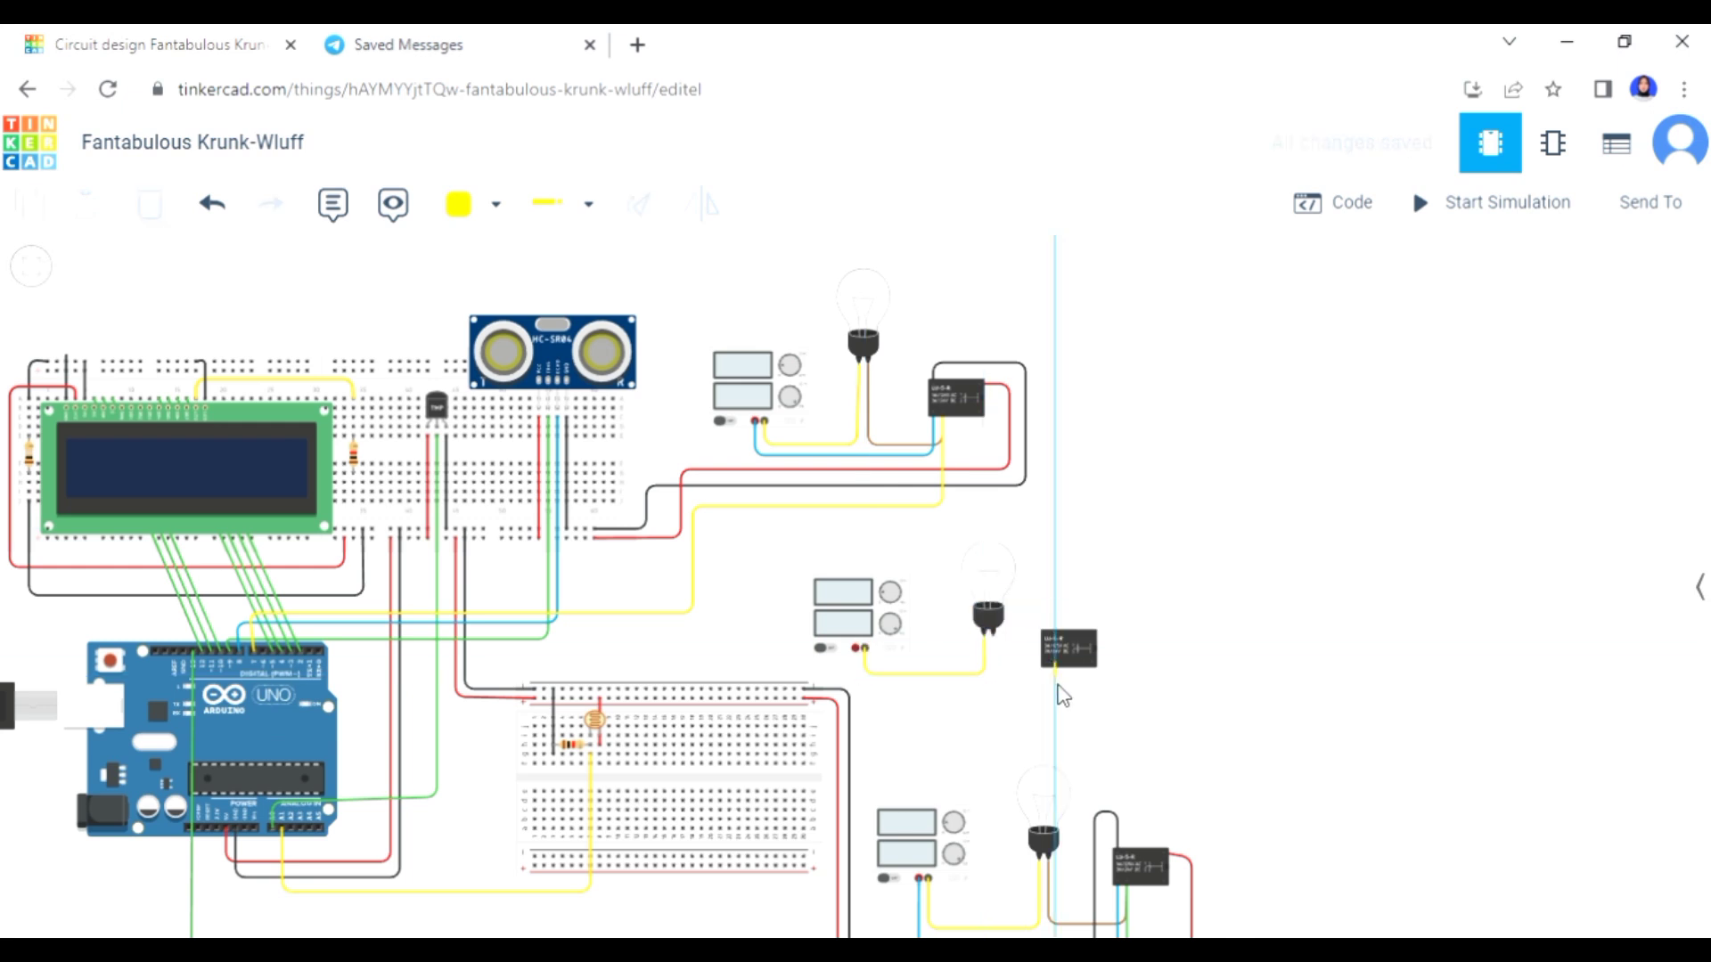
pyautogui.click(1056, 687)
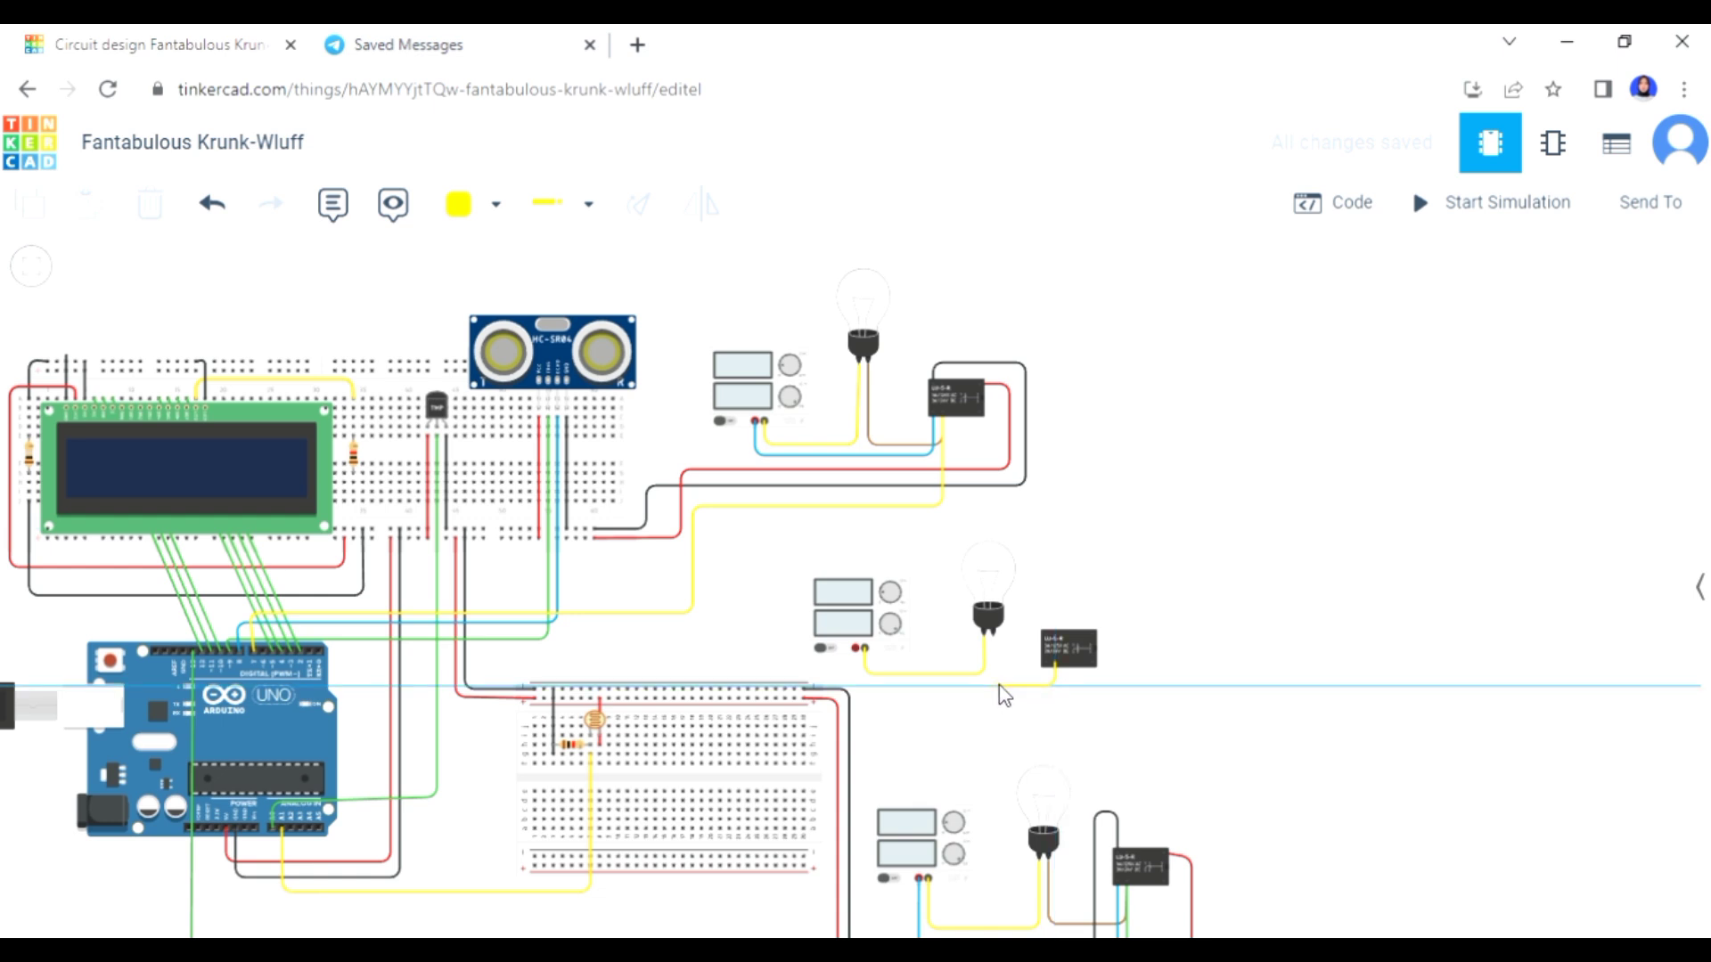
pyautogui.click(993, 686)
pyautogui.click(991, 637)
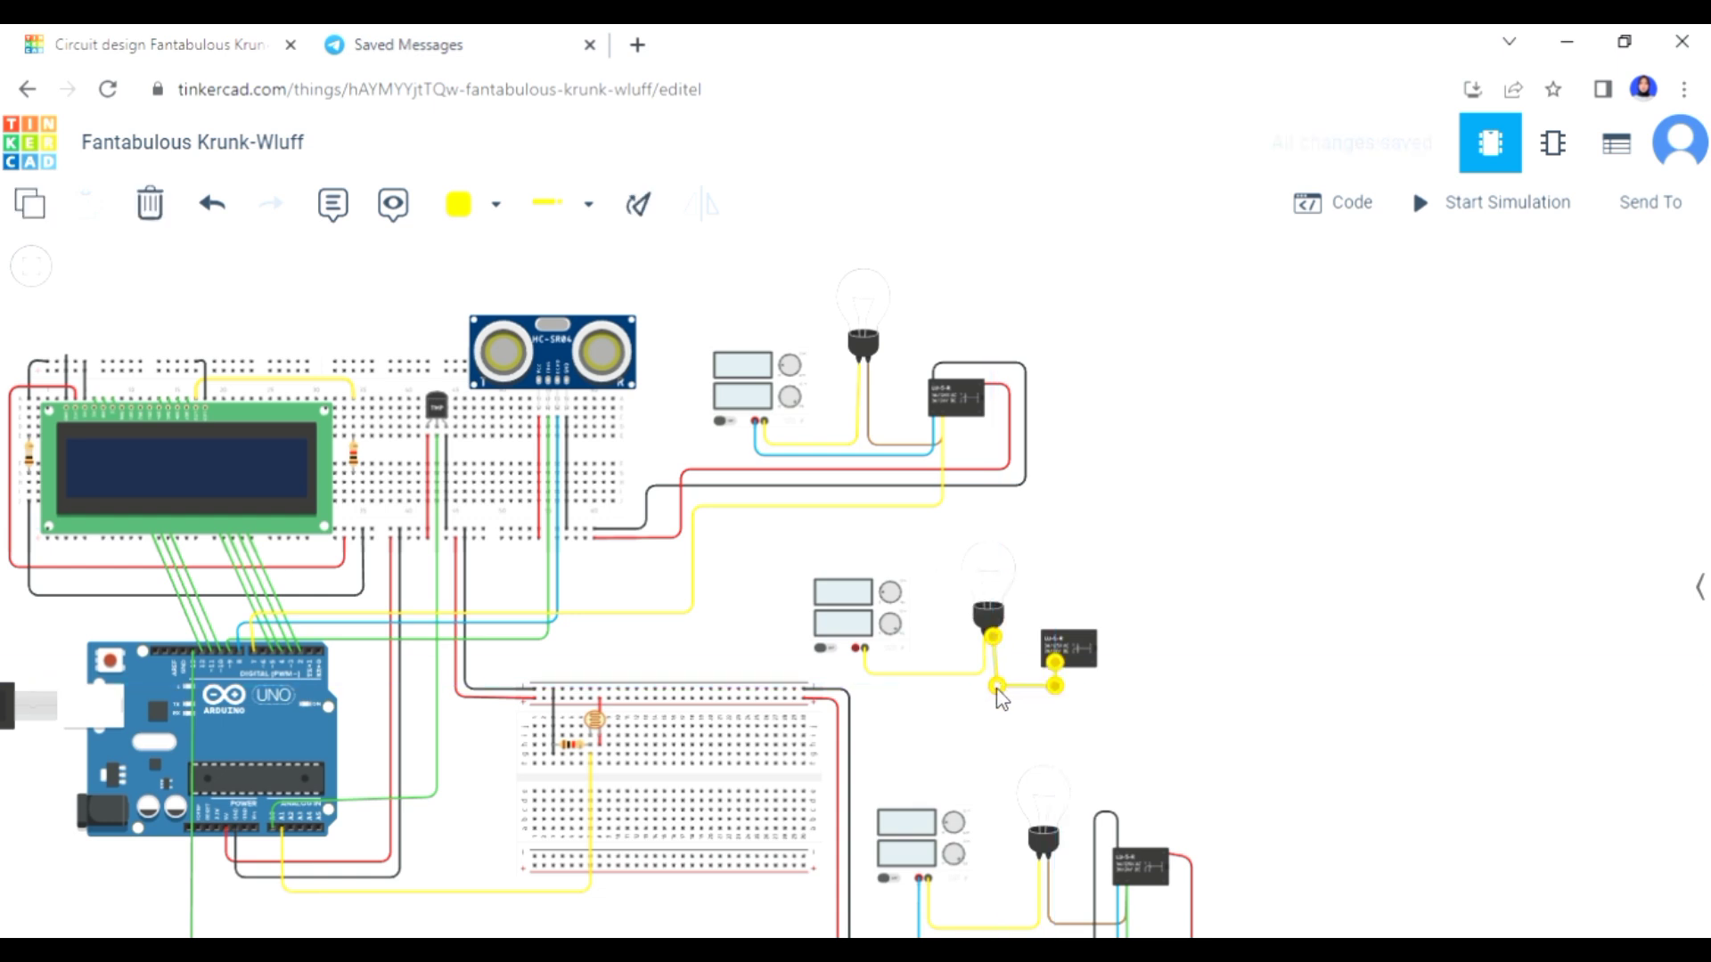
pyautogui.click(477, 204)
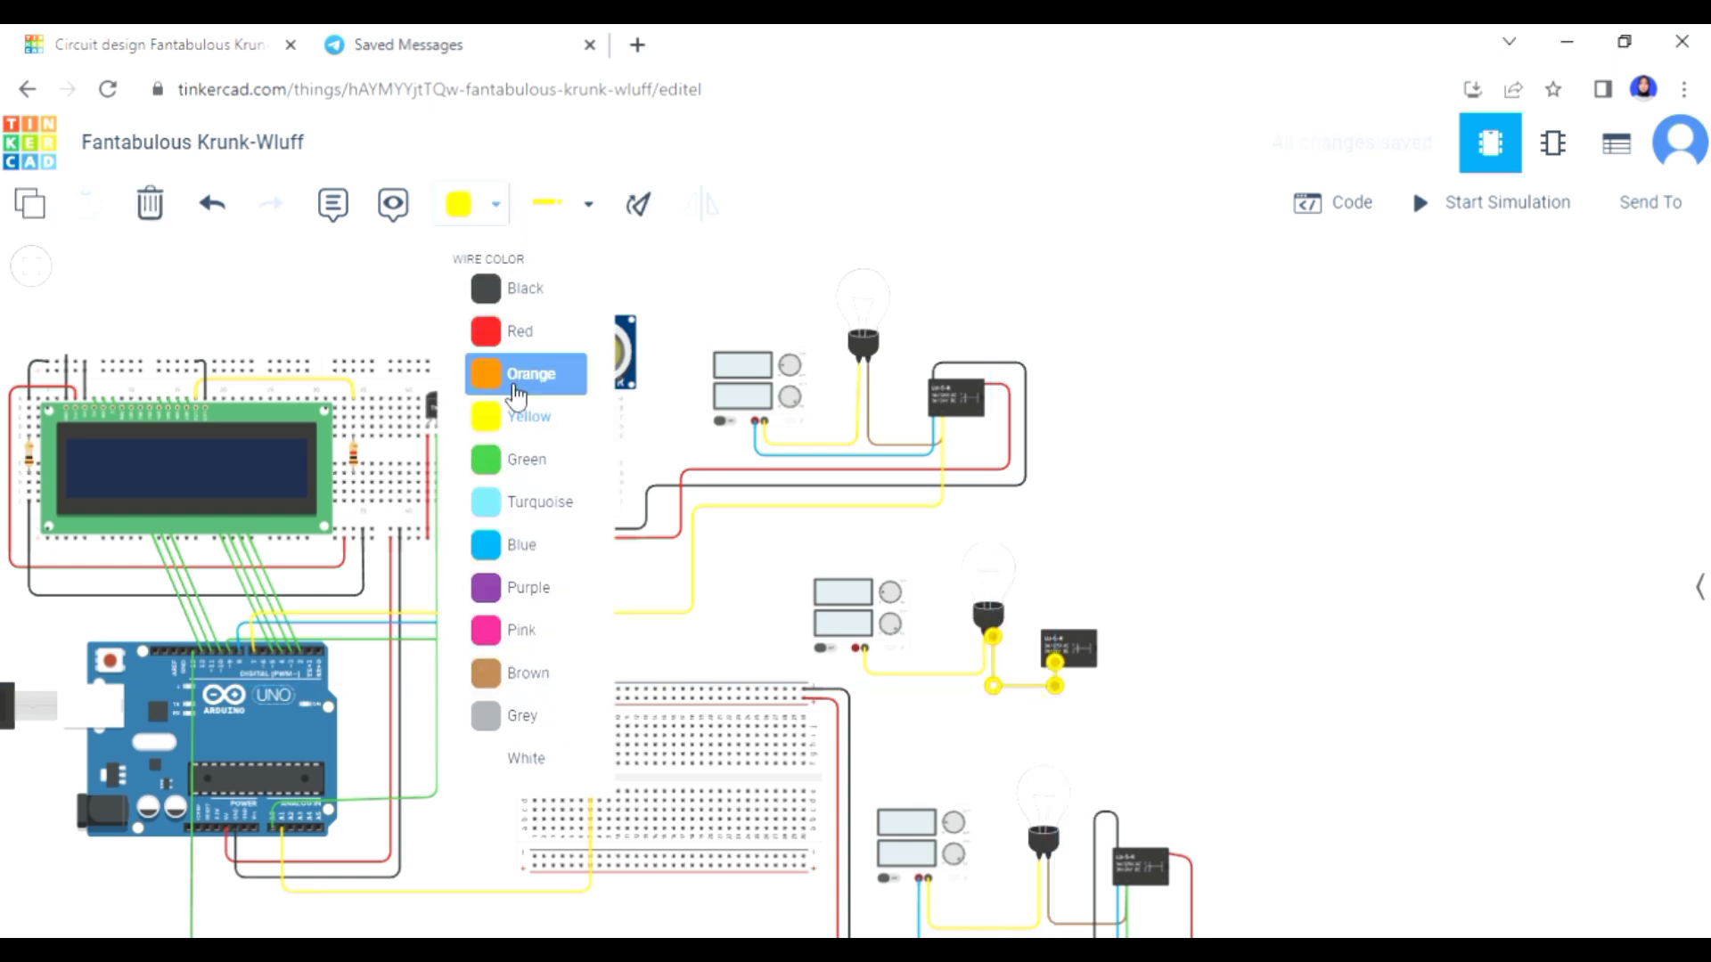
pyautogui.click(526, 669)
pyautogui.click(1049, 743)
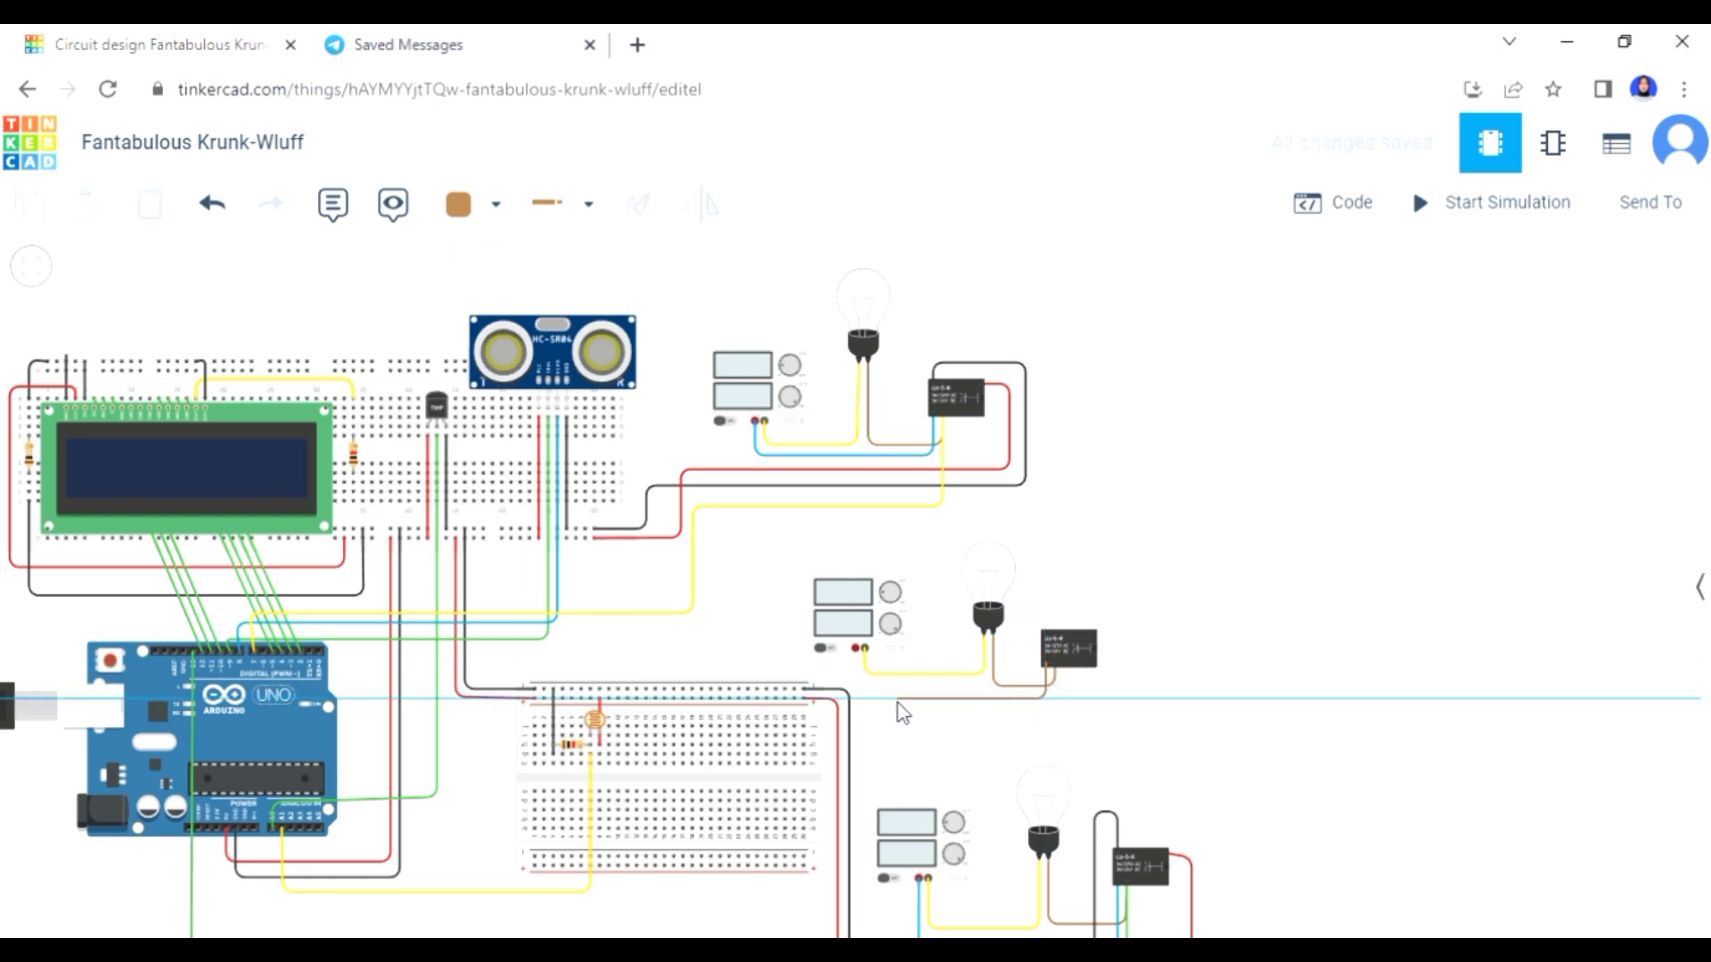
# - Run a blue wire from the middle relay's first underside terminal to the middle power supply's positive terminal, straightening its bend
pyautogui.click(856, 693)
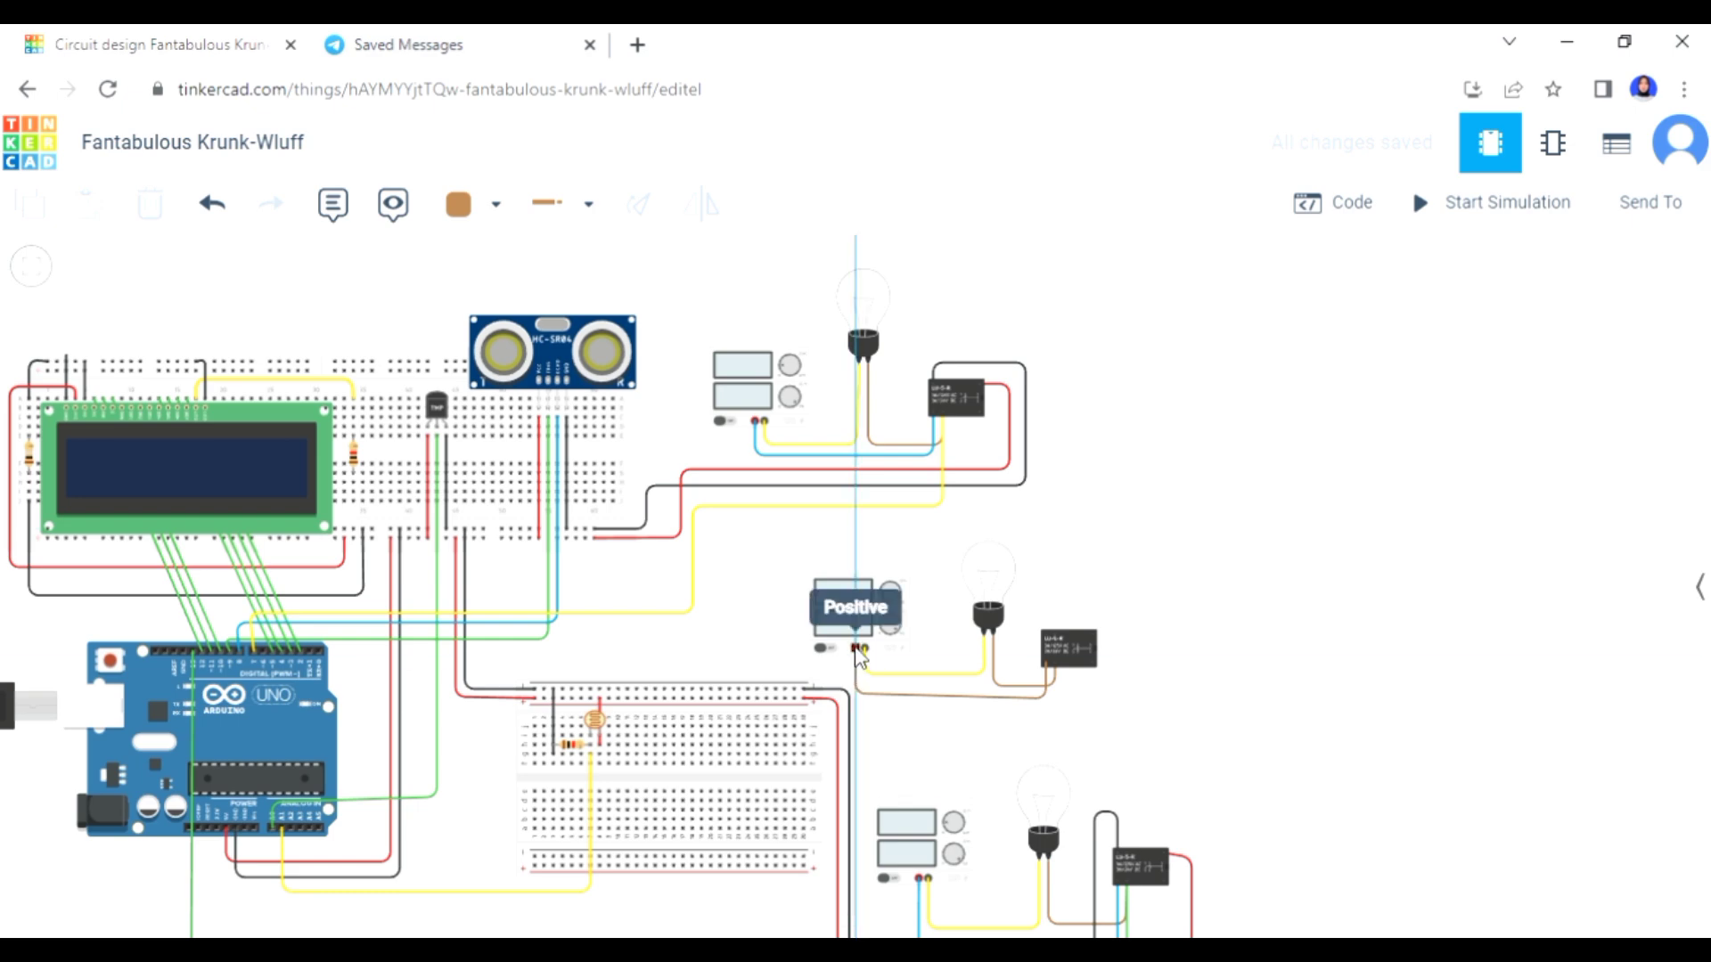
pyautogui.click(855, 648)
pyautogui.moveTo(855, 694); pyautogui.dragTo(855, 698)
pyautogui.click(496, 204)
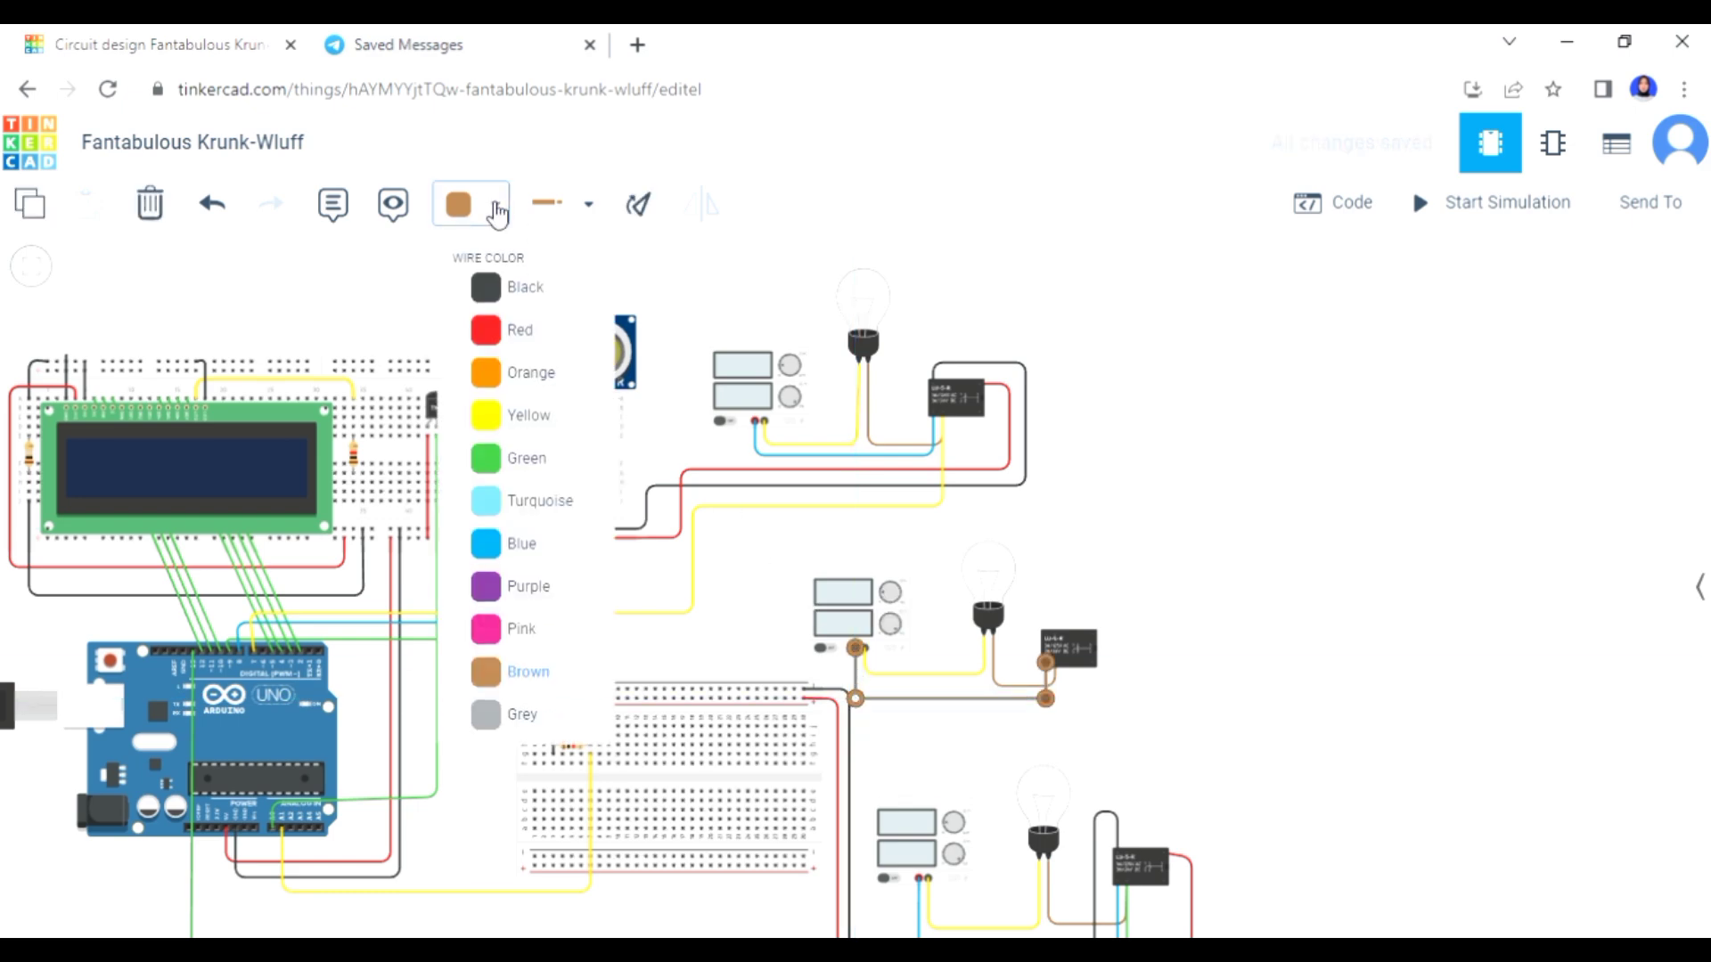
pyautogui.click(537, 568)
pyautogui.click(1071, 693)
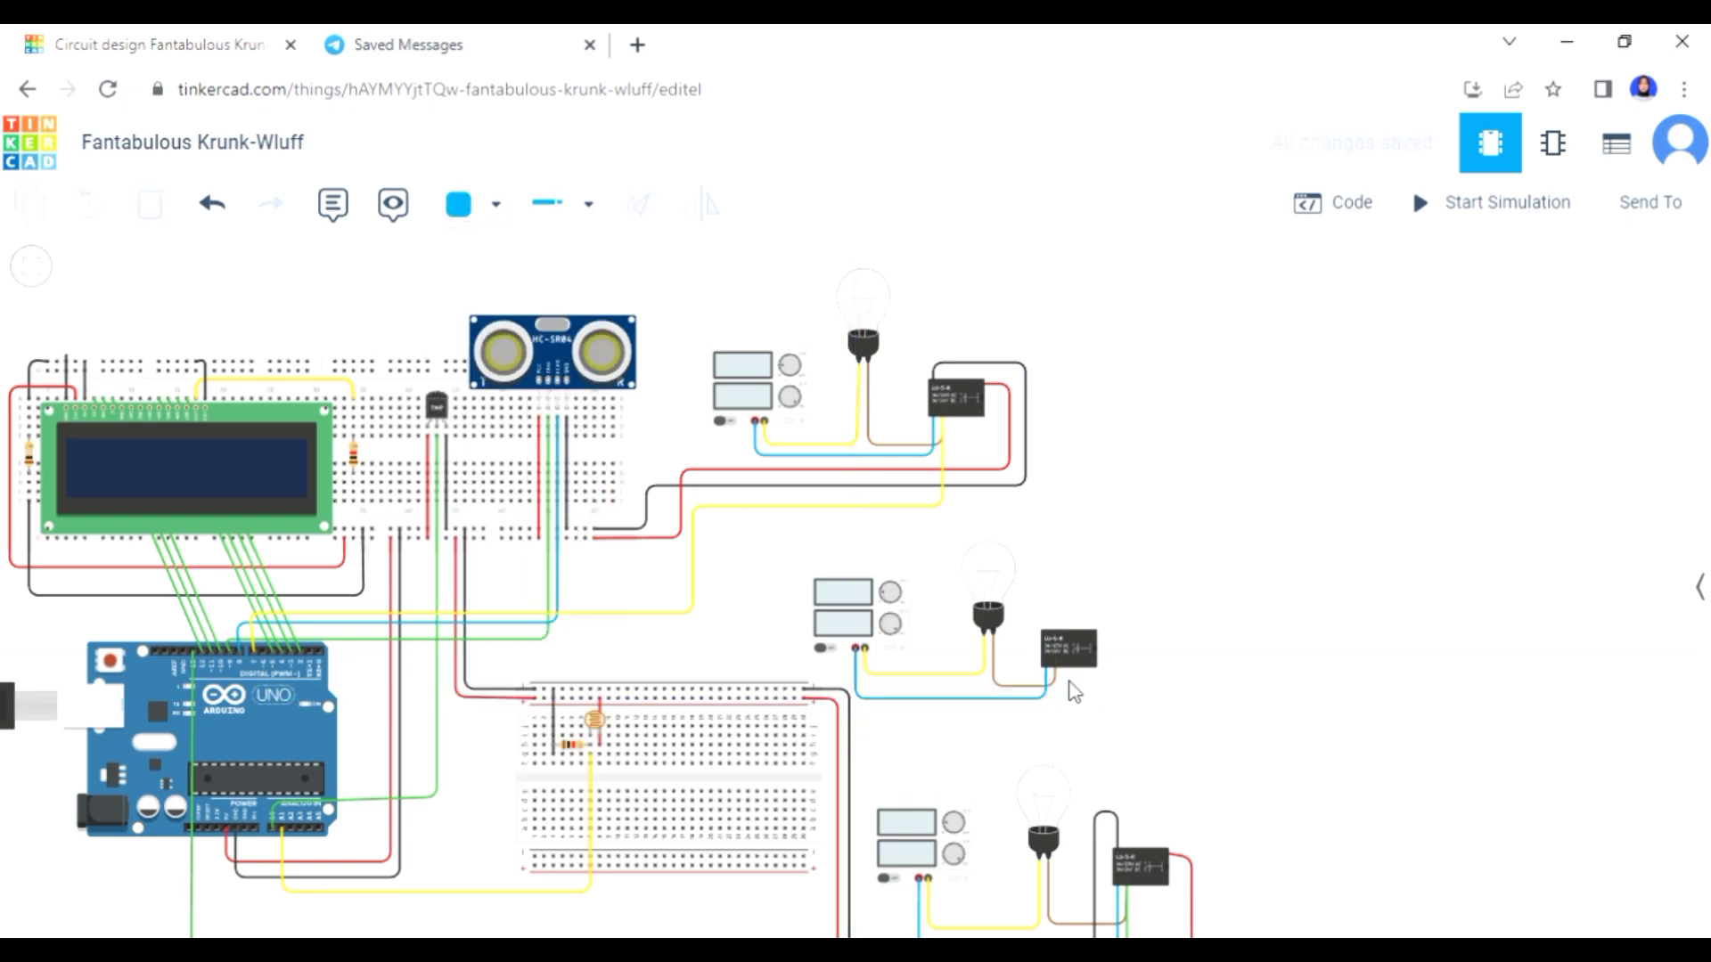
pyautogui.click(1093, 641)
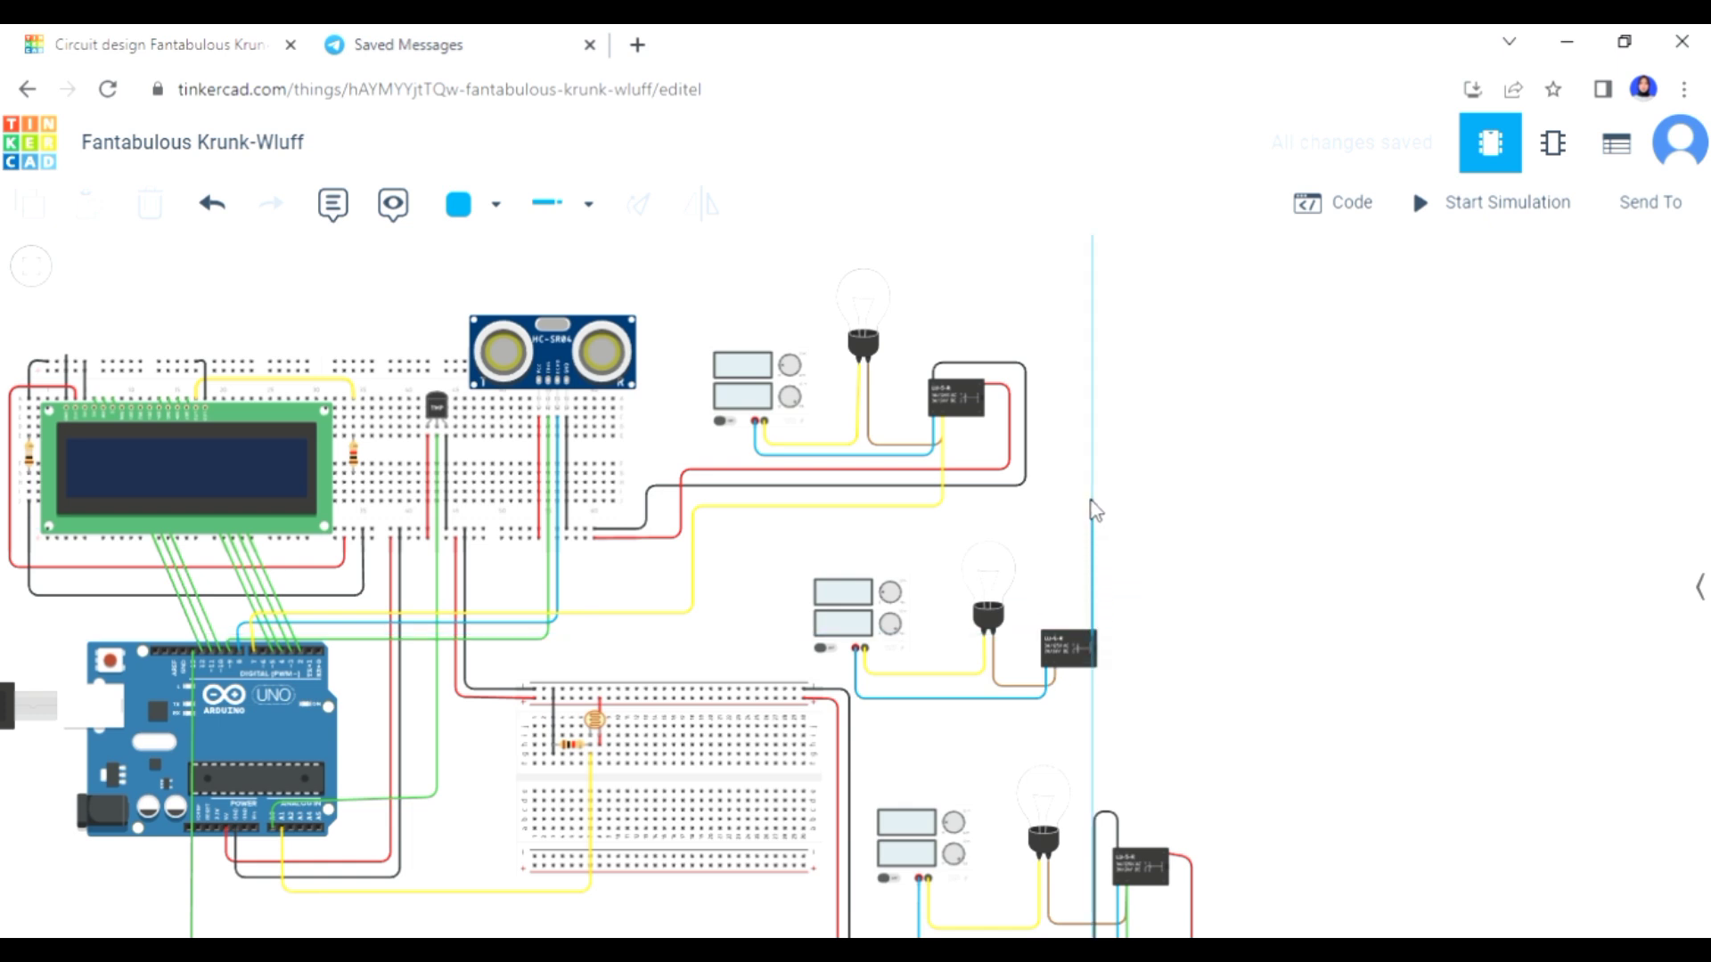
pyautogui.click(734, 519)
pyautogui.click(735, 561)
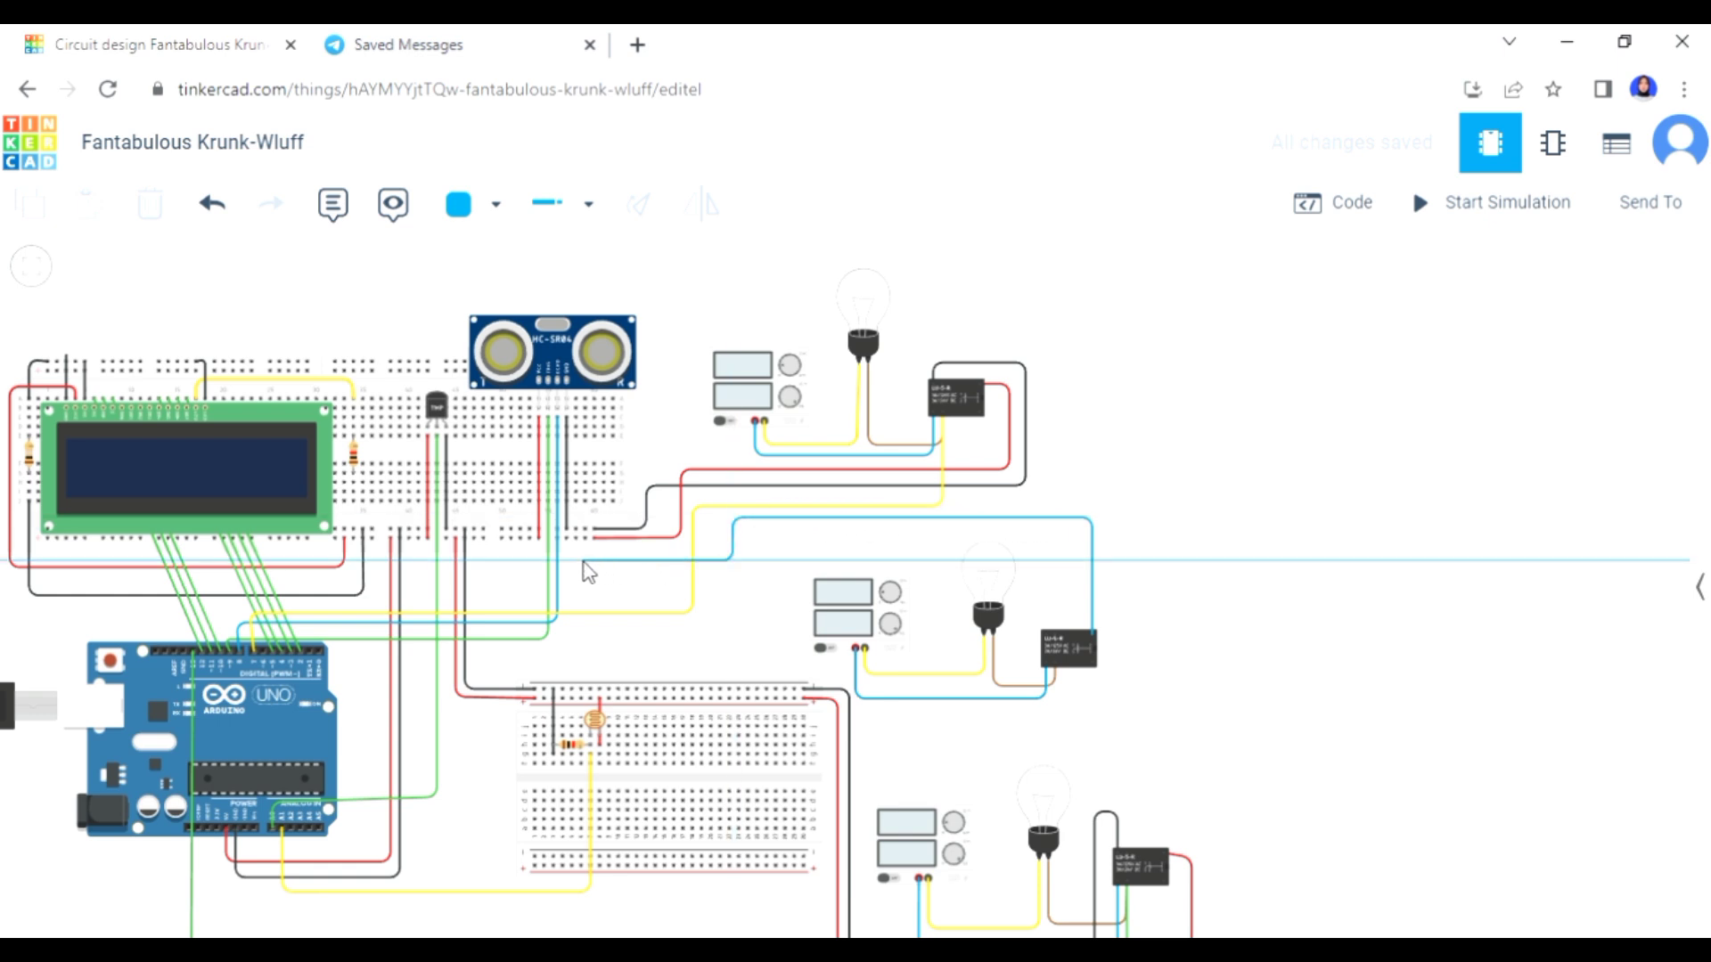
pyautogui.click(578, 559)
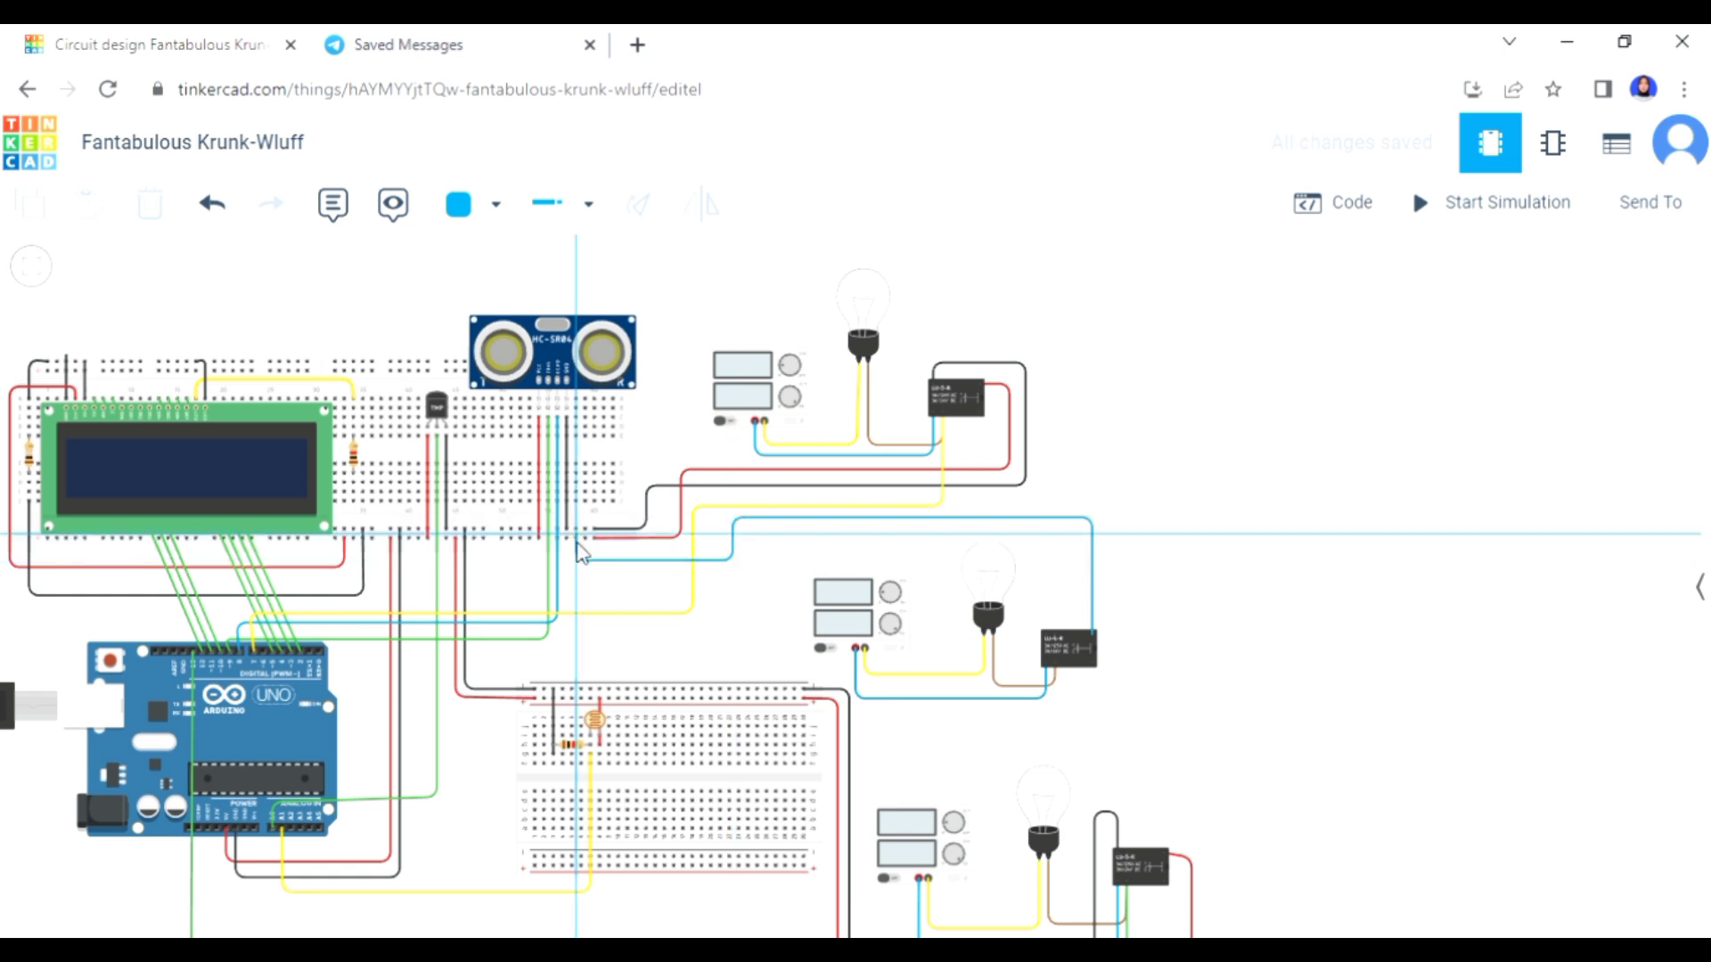
pyautogui.click(218, 205)
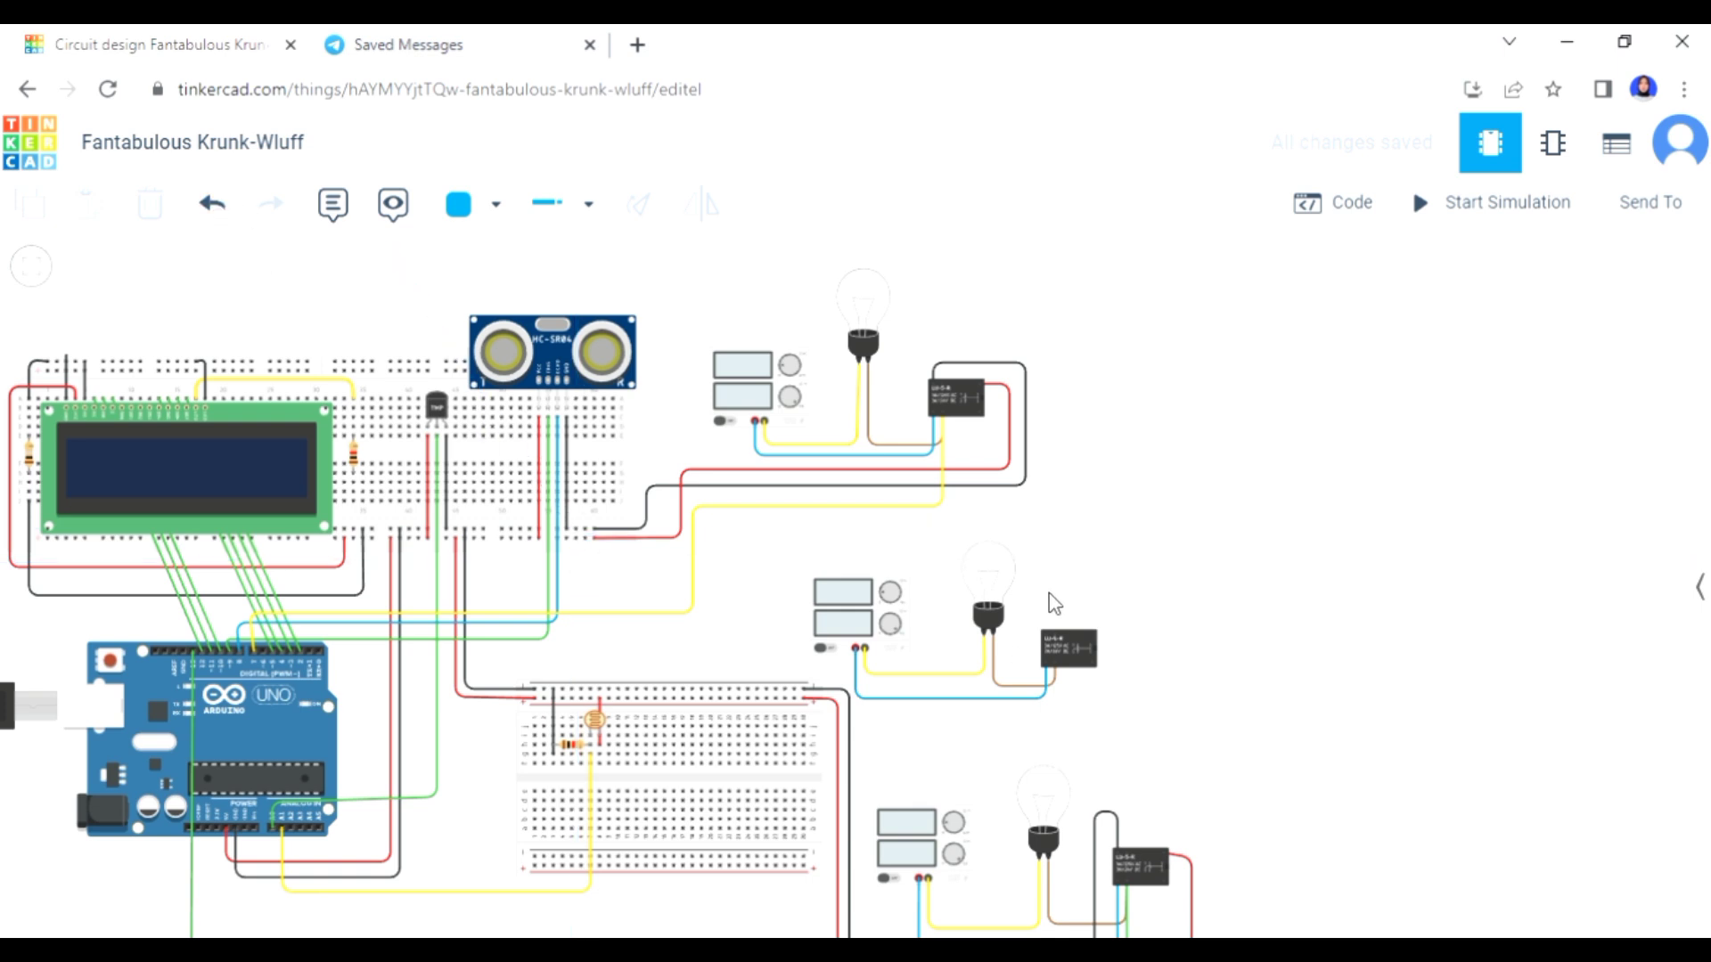
# - Run a black wire from the middle relay's upper terminal nearest the bulb to the lower negative rail of the LCD breadboard
pyautogui.click(1047, 651)
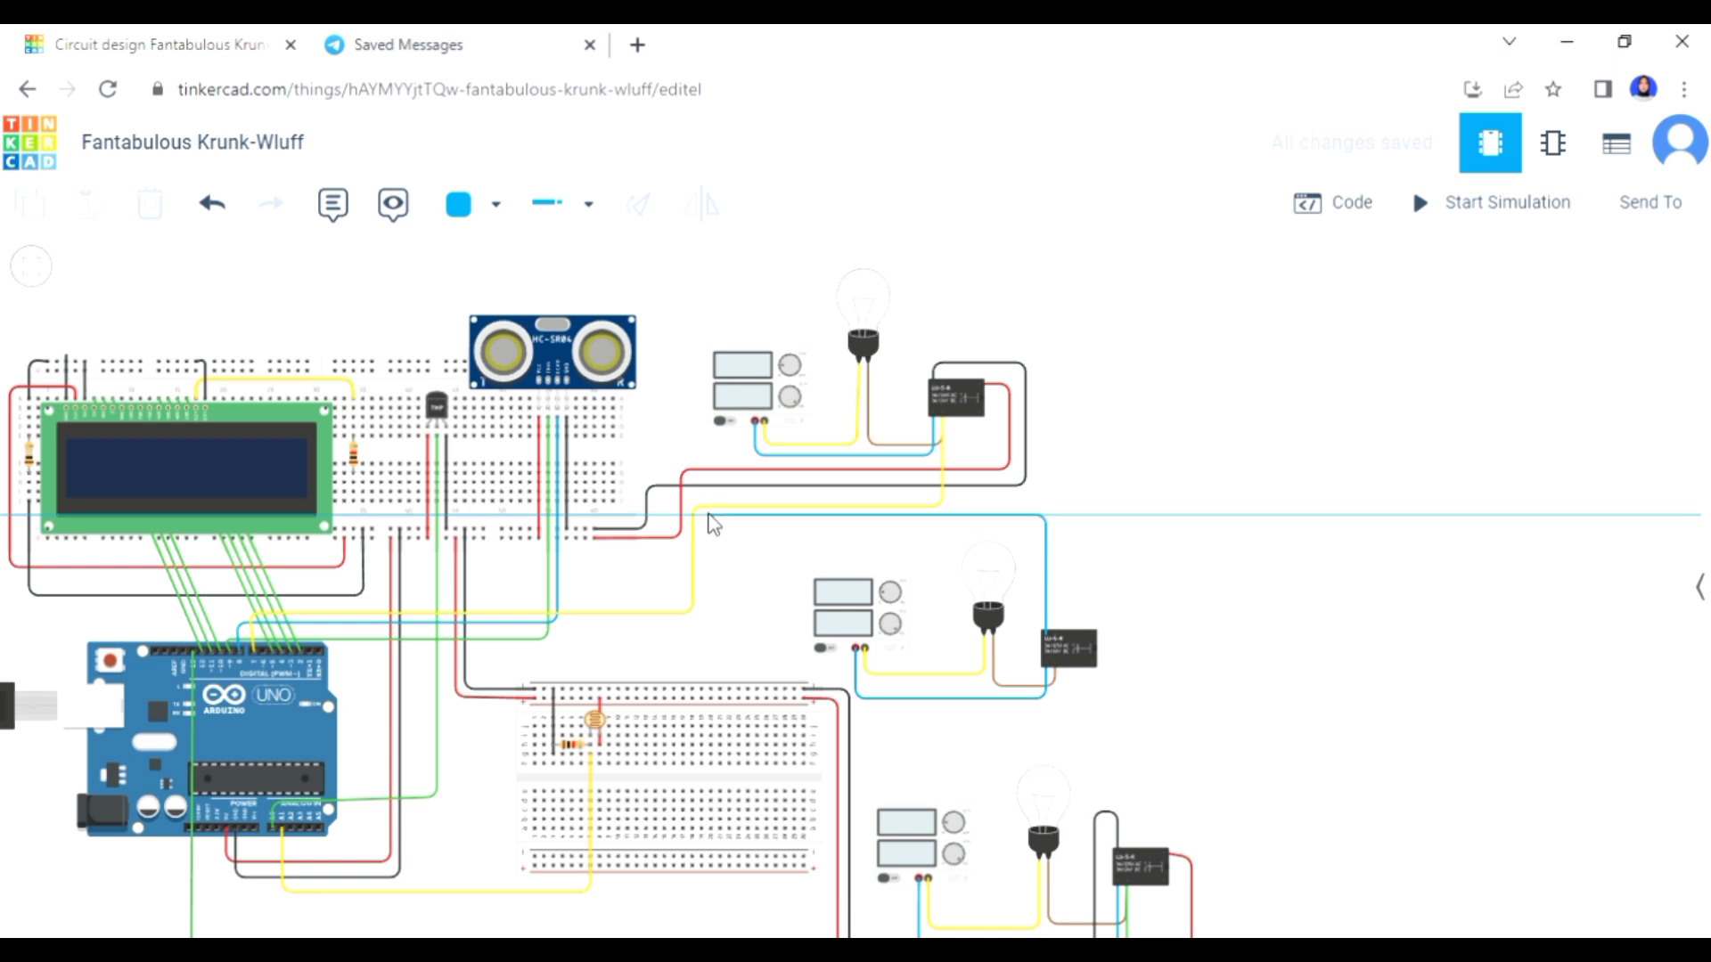
pyautogui.click(707, 514)
pyautogui.click(708, 445)
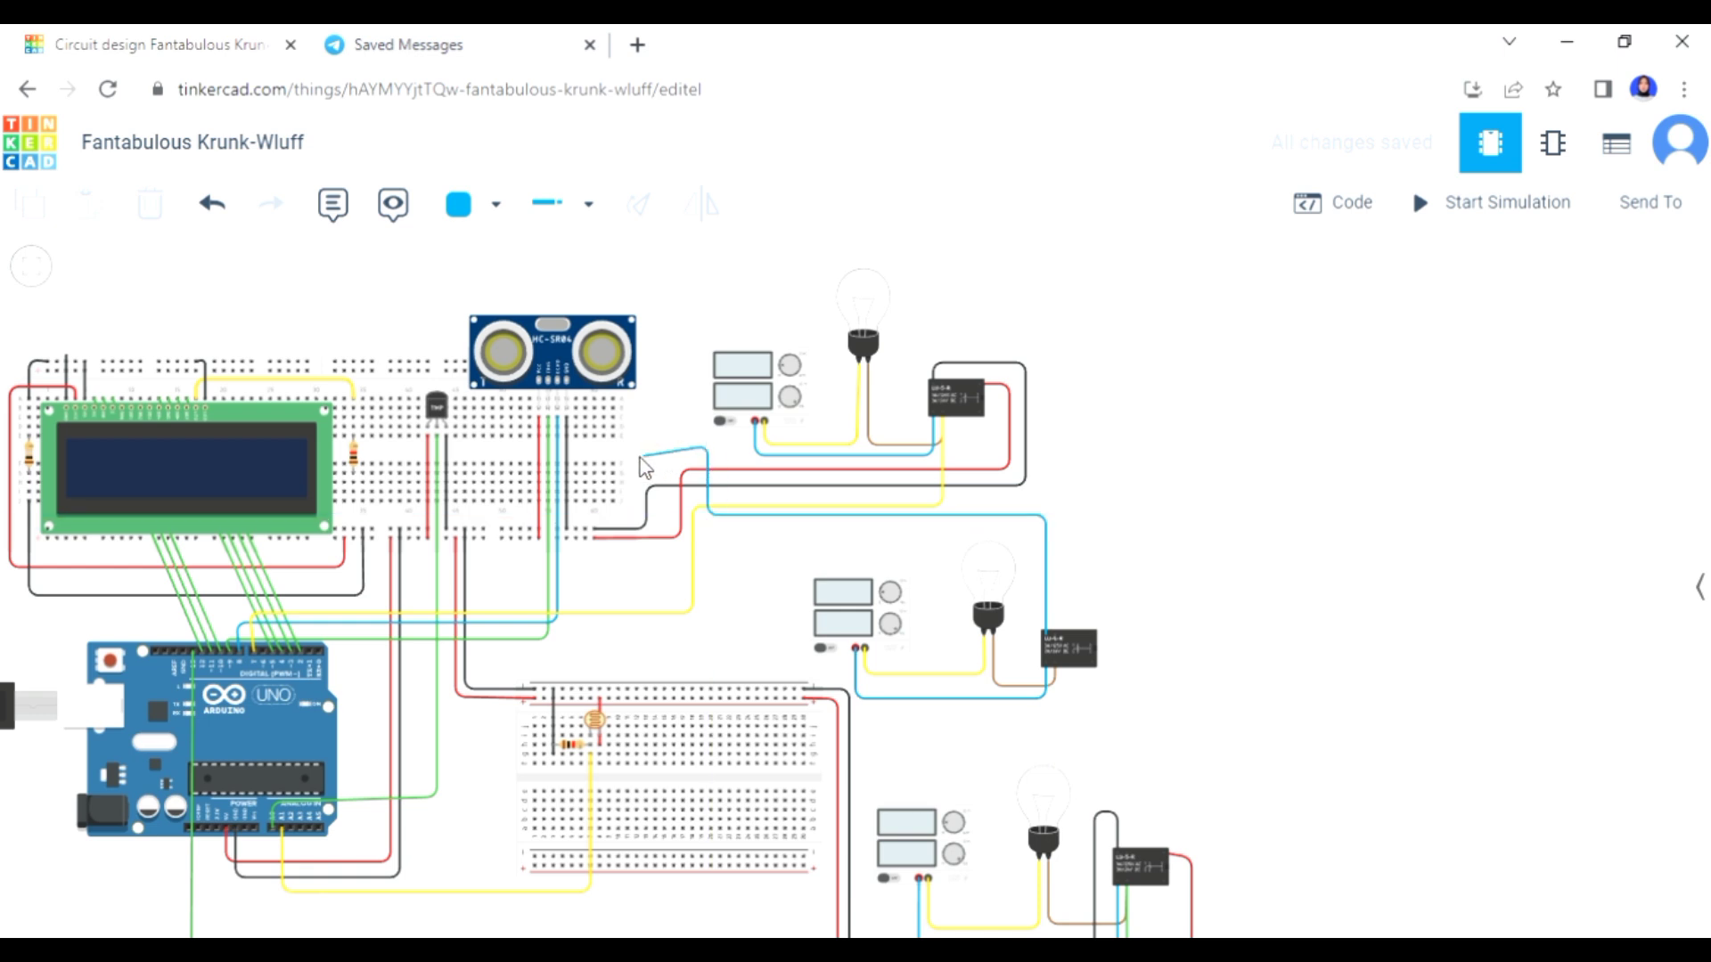
pyautogui.click(630, 445)
pyautogui.click(630, 514)
pyautogui.click(576, 529)
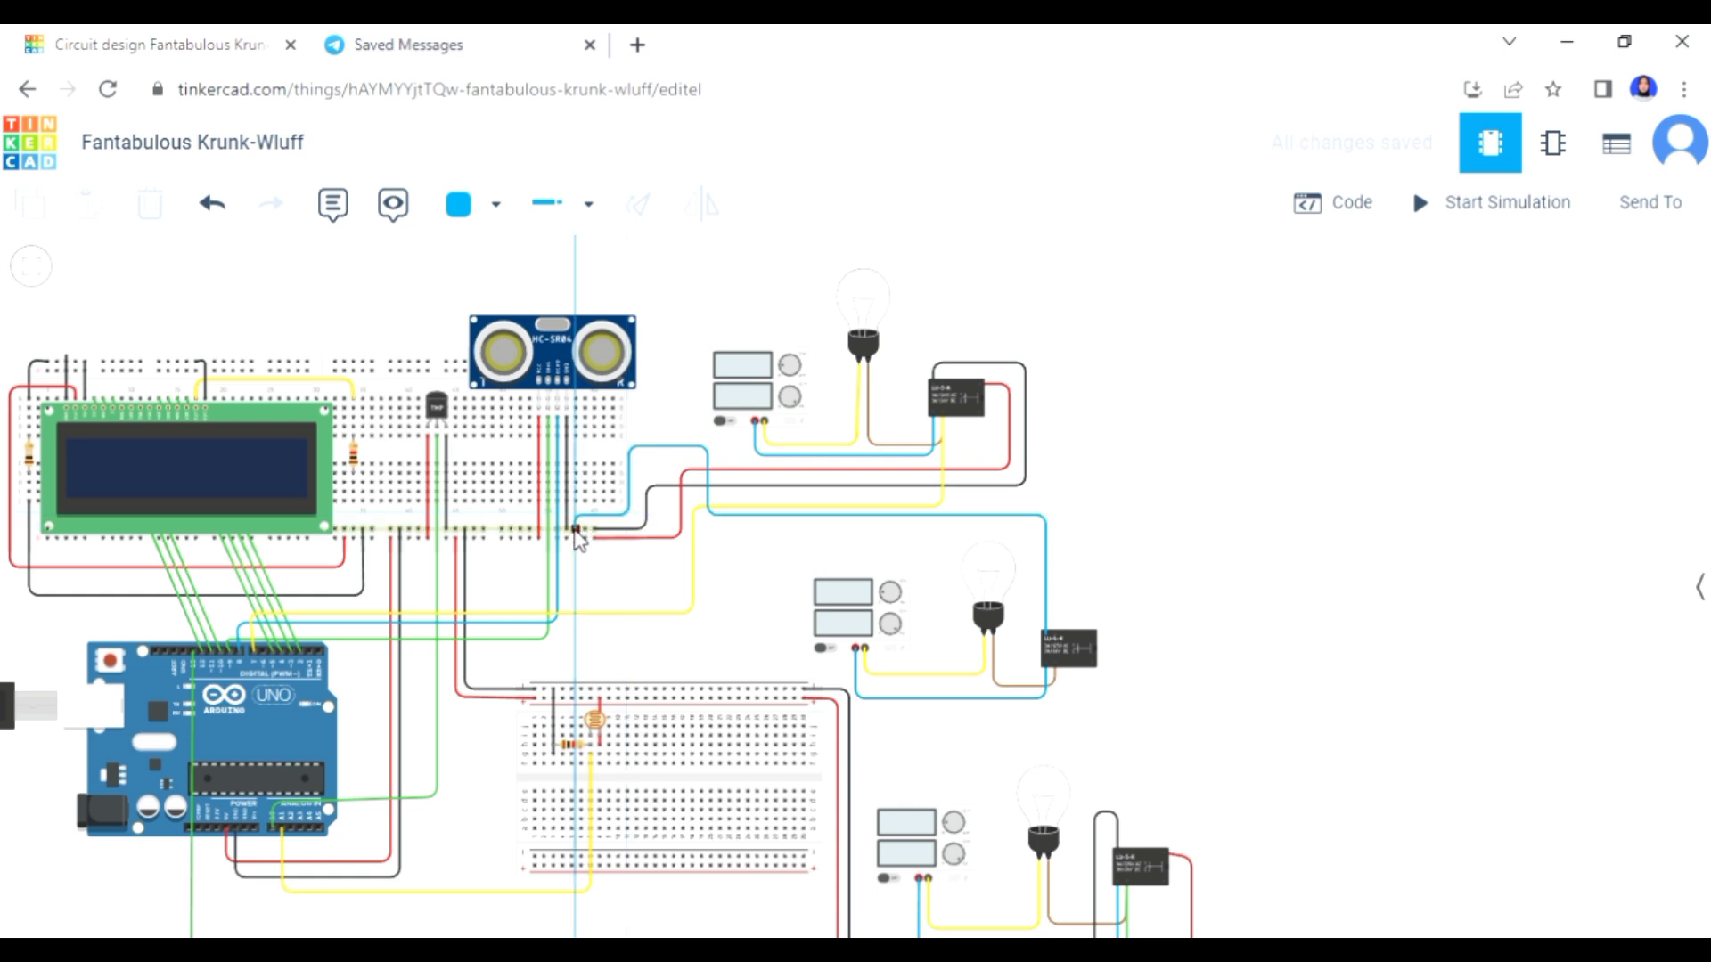
pyautogui.click(458, 204)
pyautogui.click(506, 287)
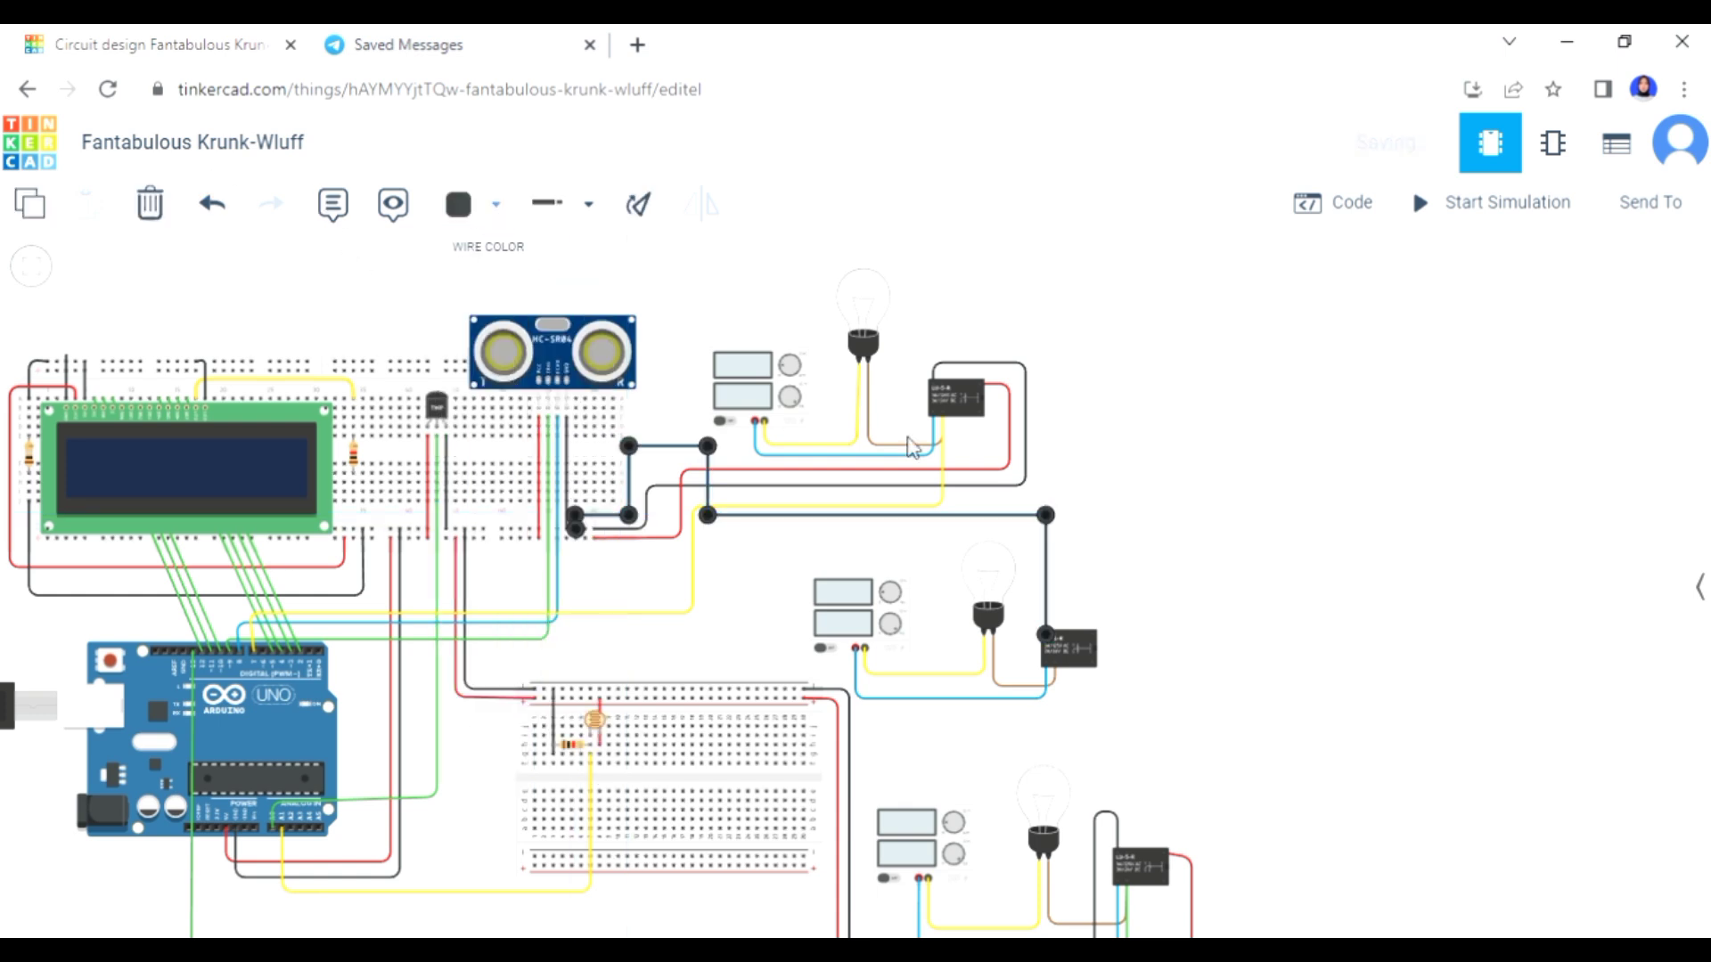
# - Run a red wire from the middle relay's upper terminal farthest from the bulb to the LCD breadboard's lower positive rail, straightening its bend
pyautogui.click(1095, 629)
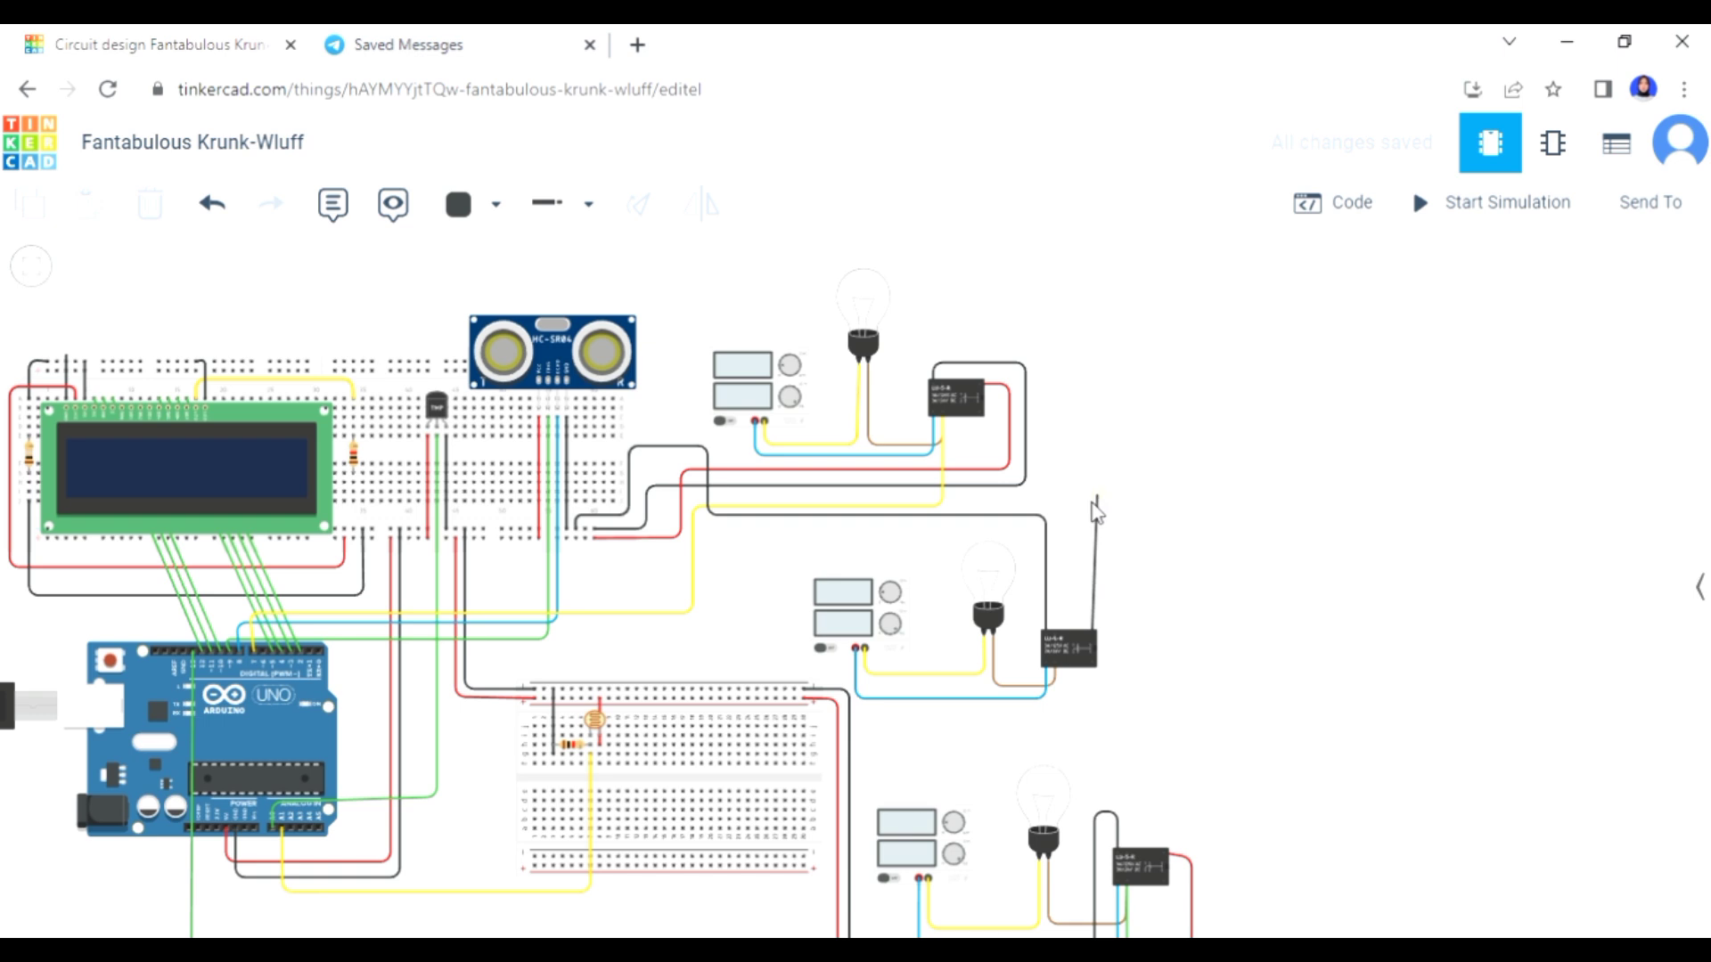
pyautogui.click(1092, 516)
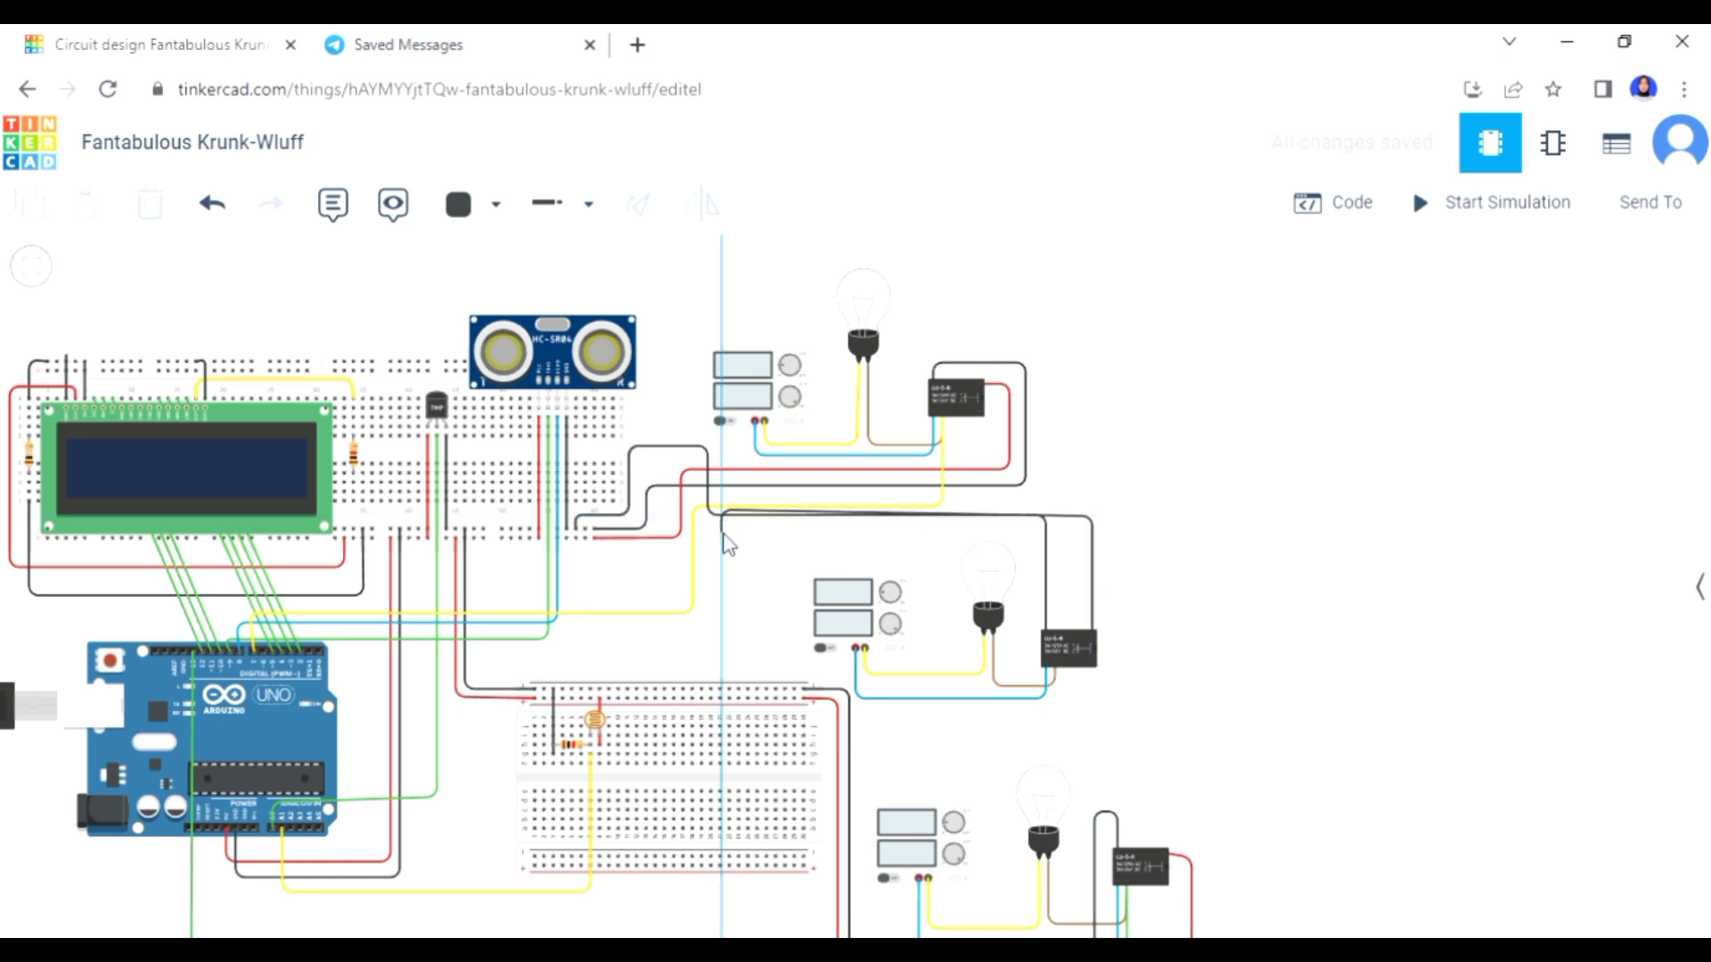
pyautogui.click(723, 542)
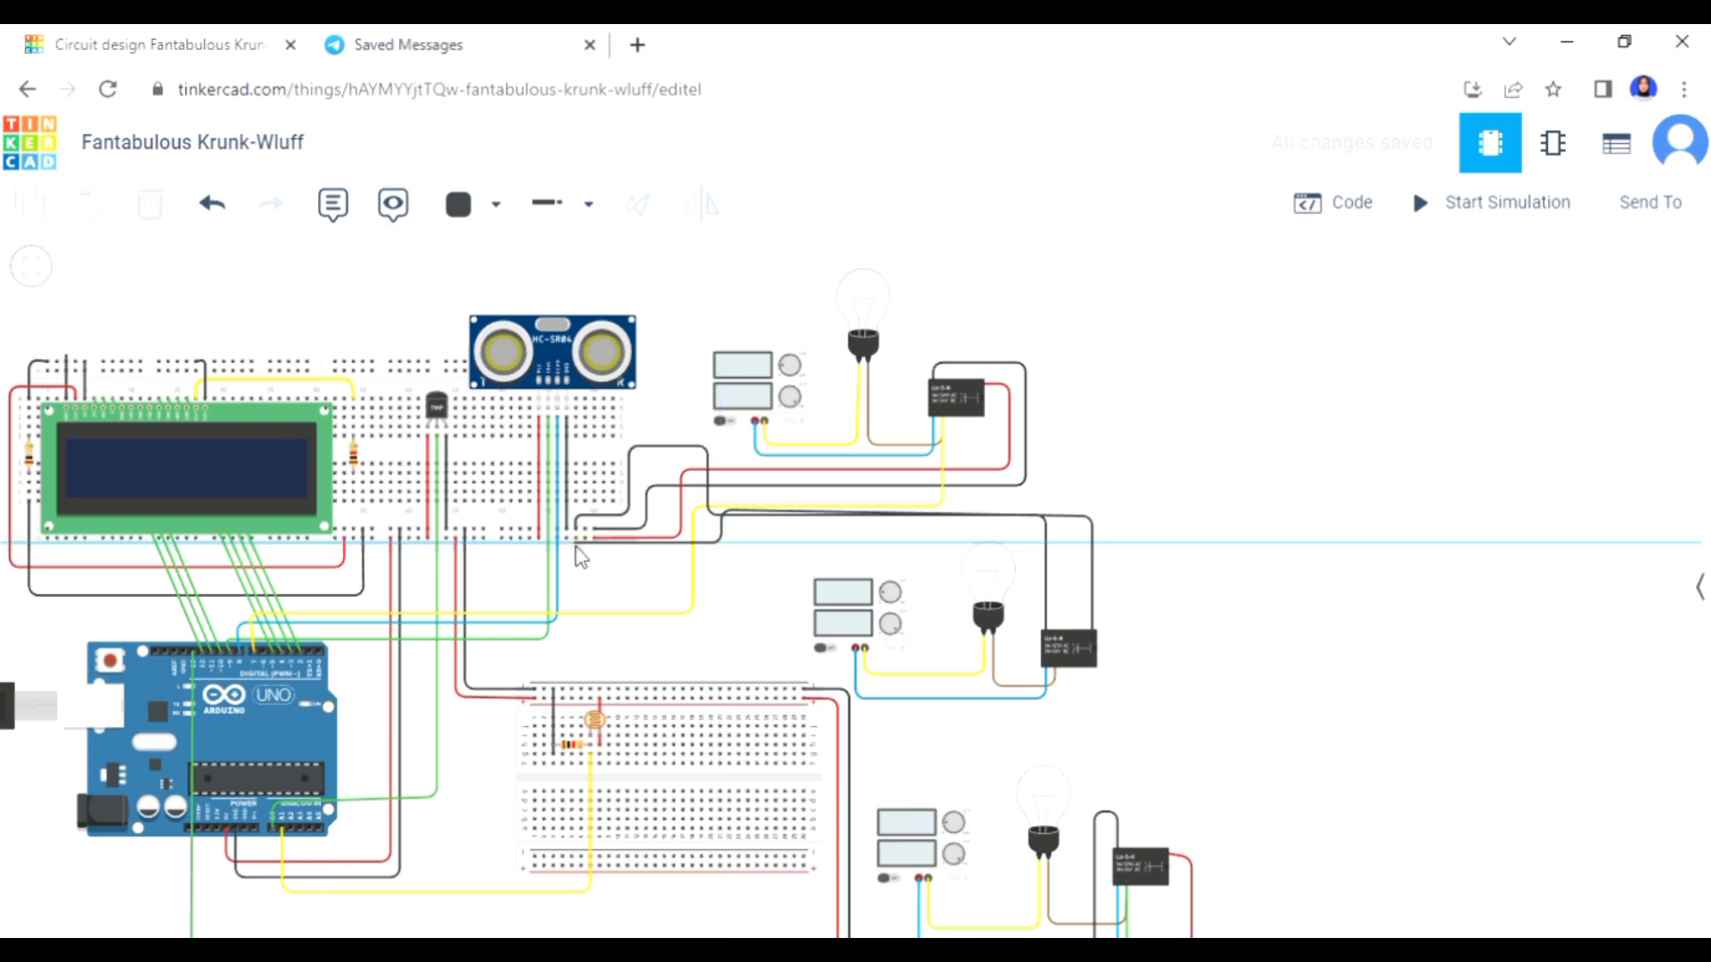
pyautogui.click(580, 541)
pyautogui.click(463, 205)
pyautogui.click(520, 331)
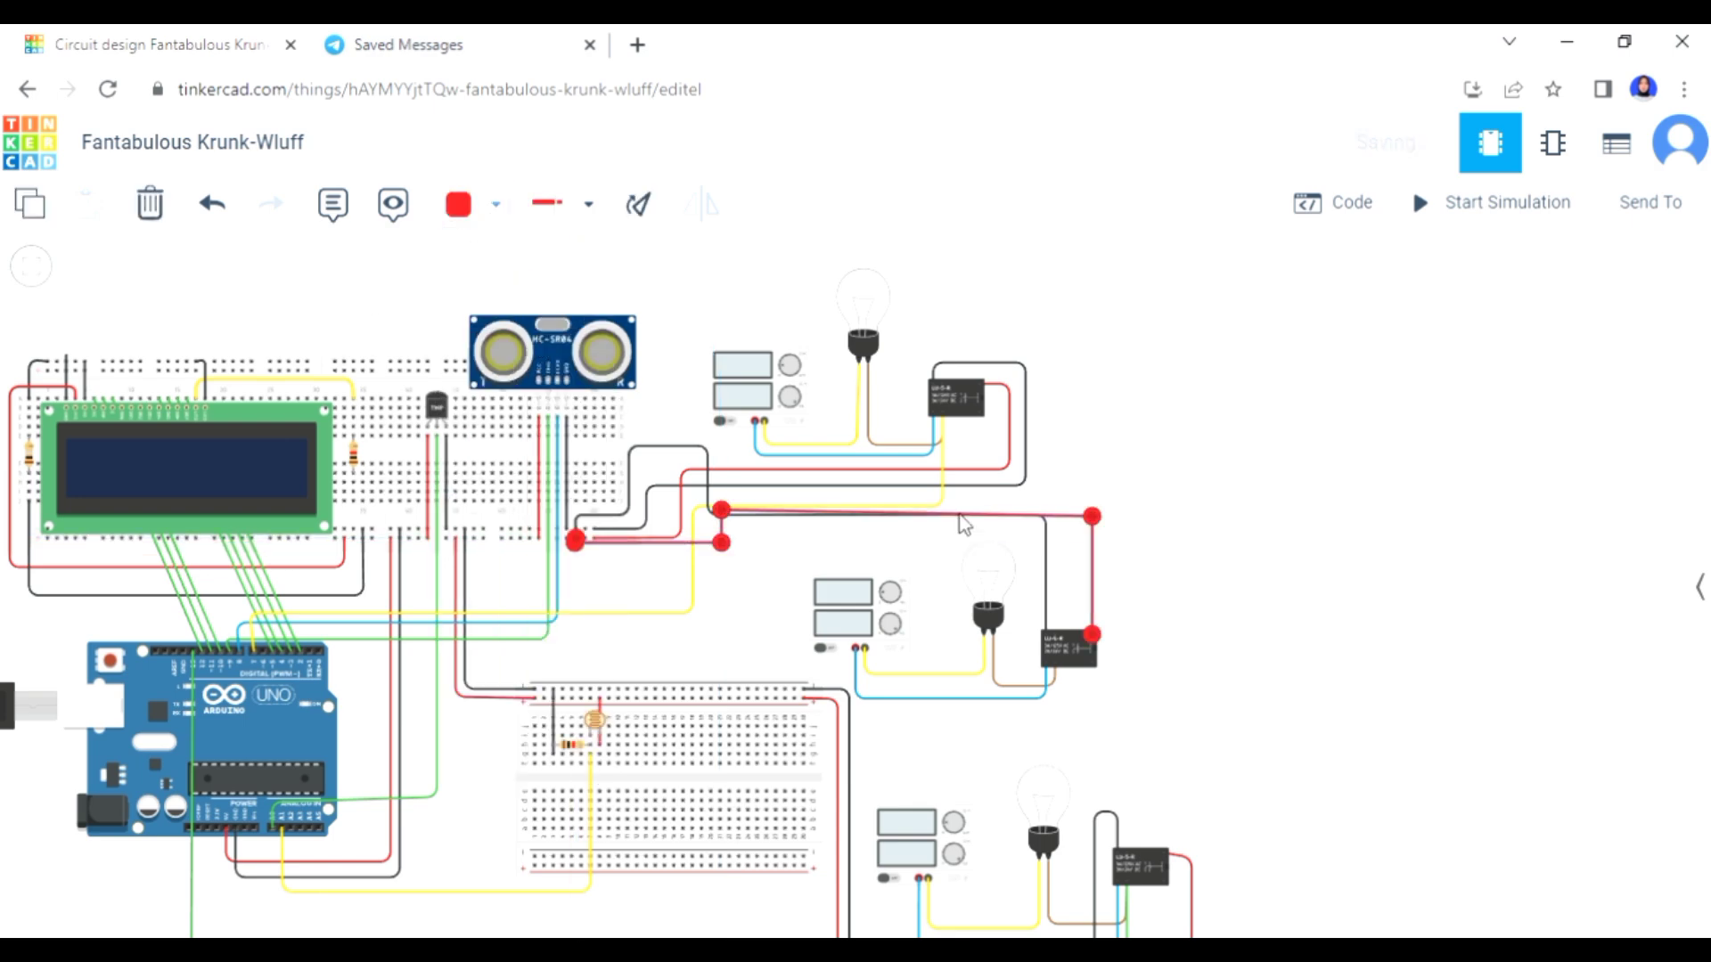
pyautogui.click(1209, 487)
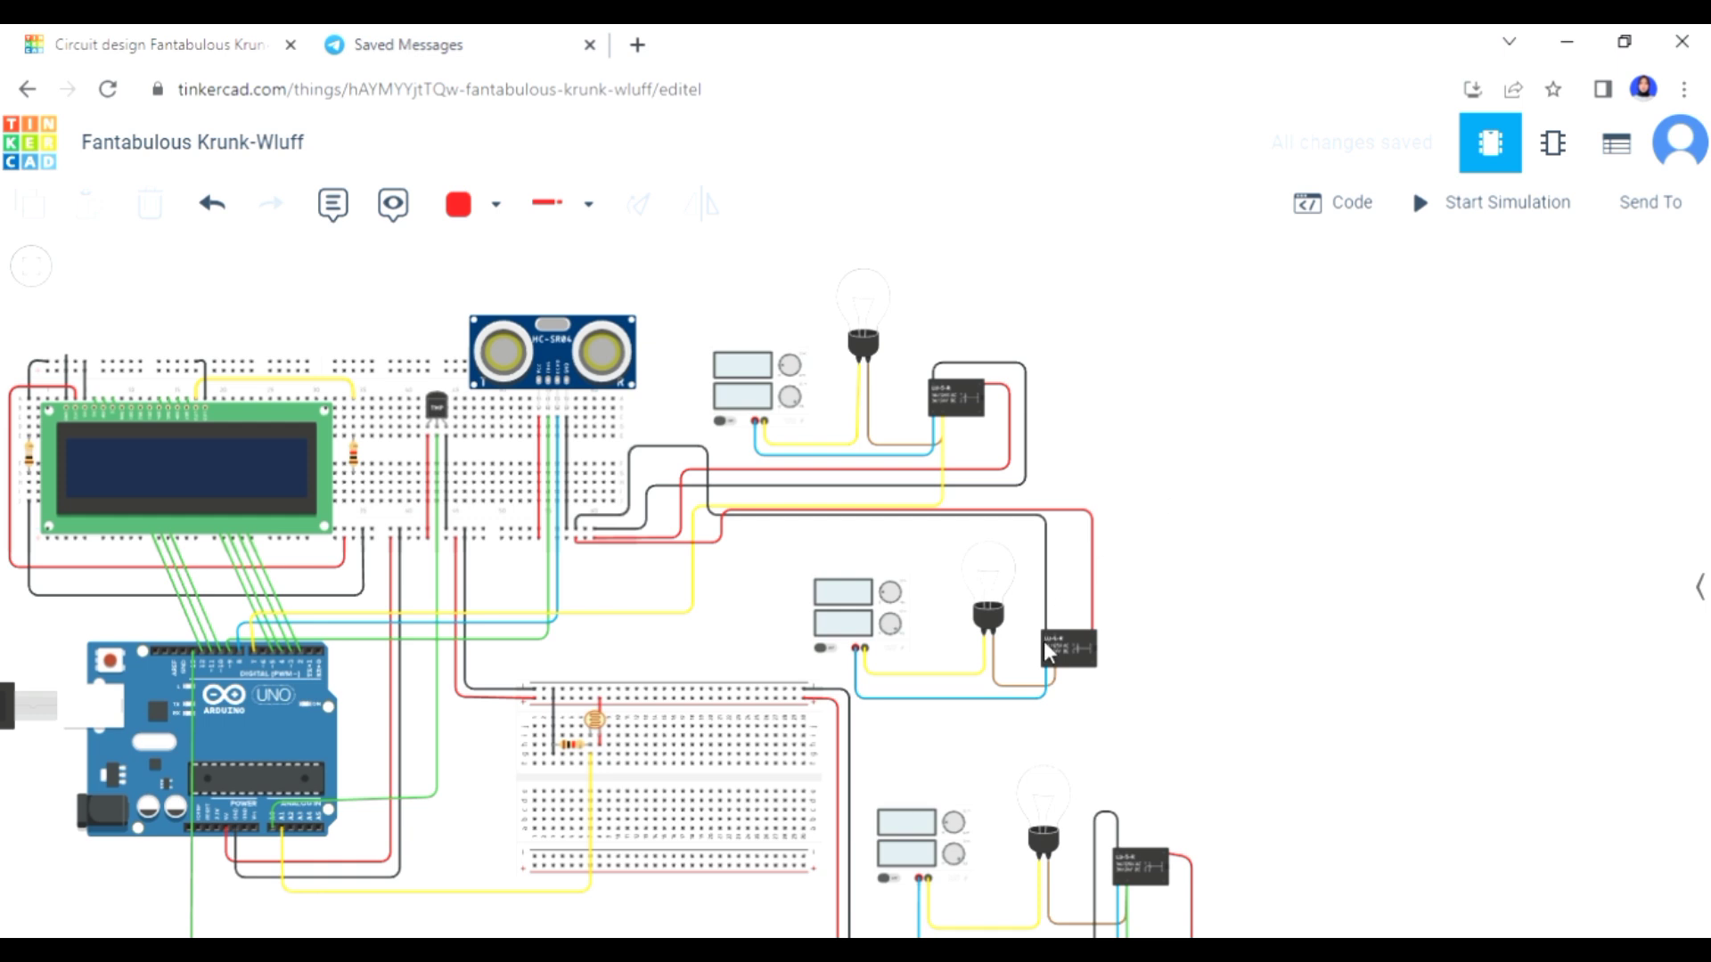
# - Run a yellow wire from the middle relay's Terminal 8 to Arduino pin 6, straightening its bend beside the pin
pyautogui.click(1055, 664)
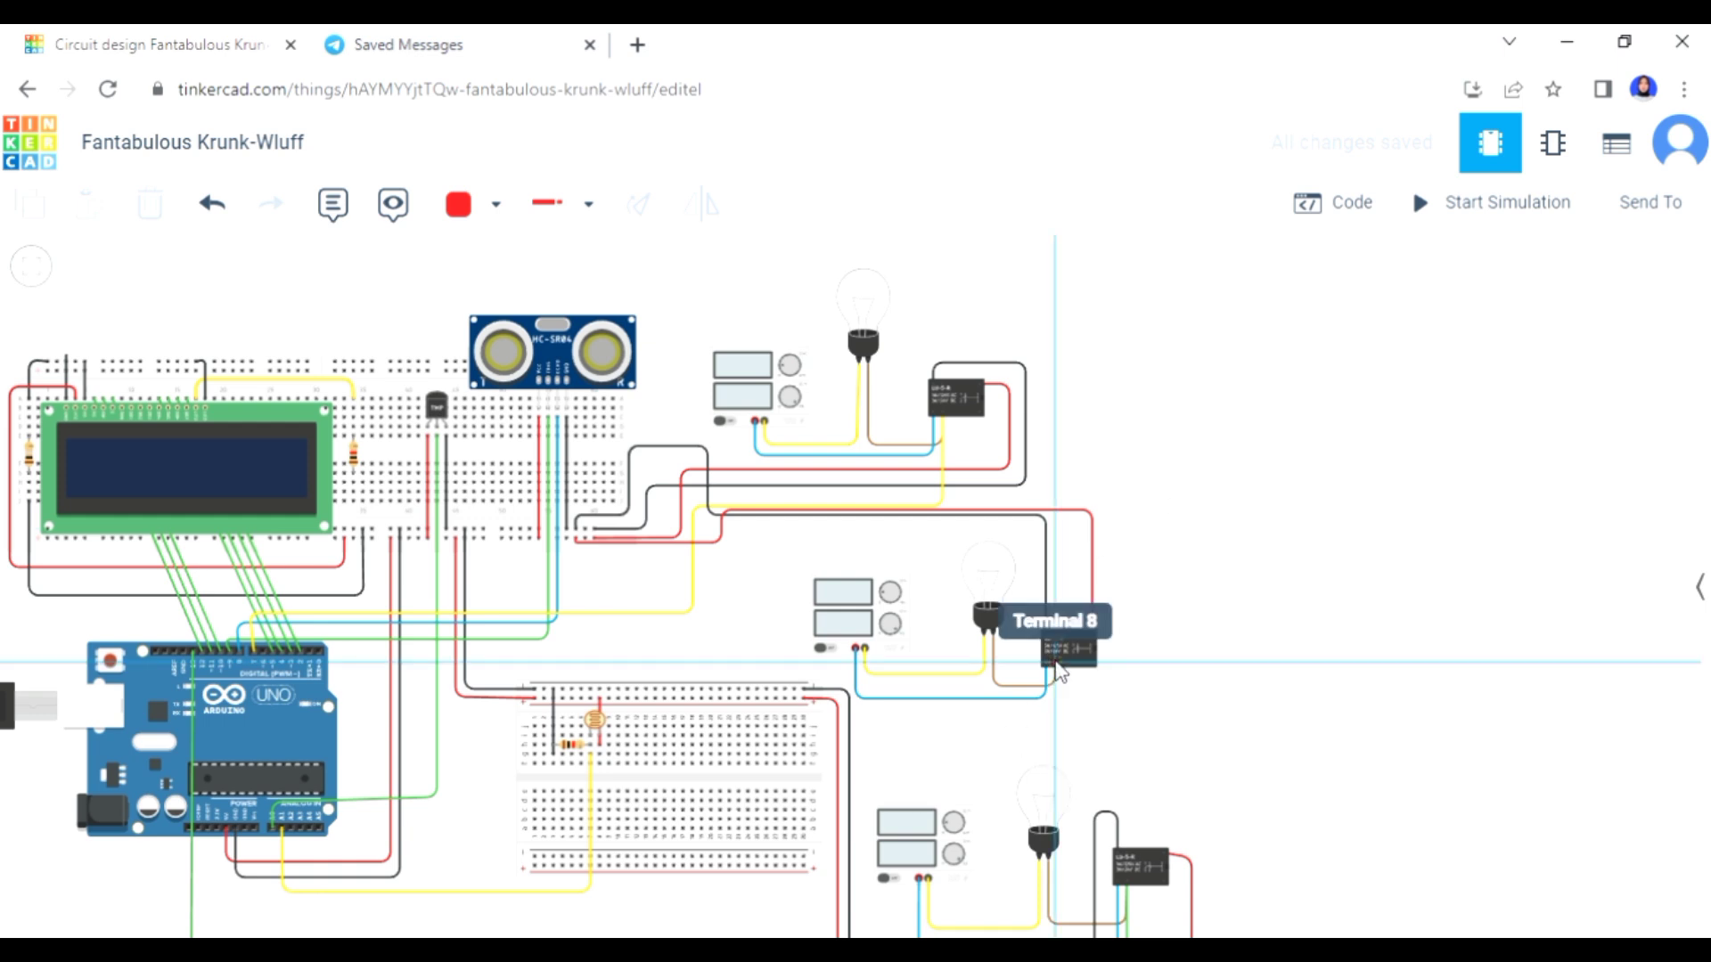
pyautogui.click(1056, 709)
pyautogui.click(864, 709)
pyautogui.click(864, 648)
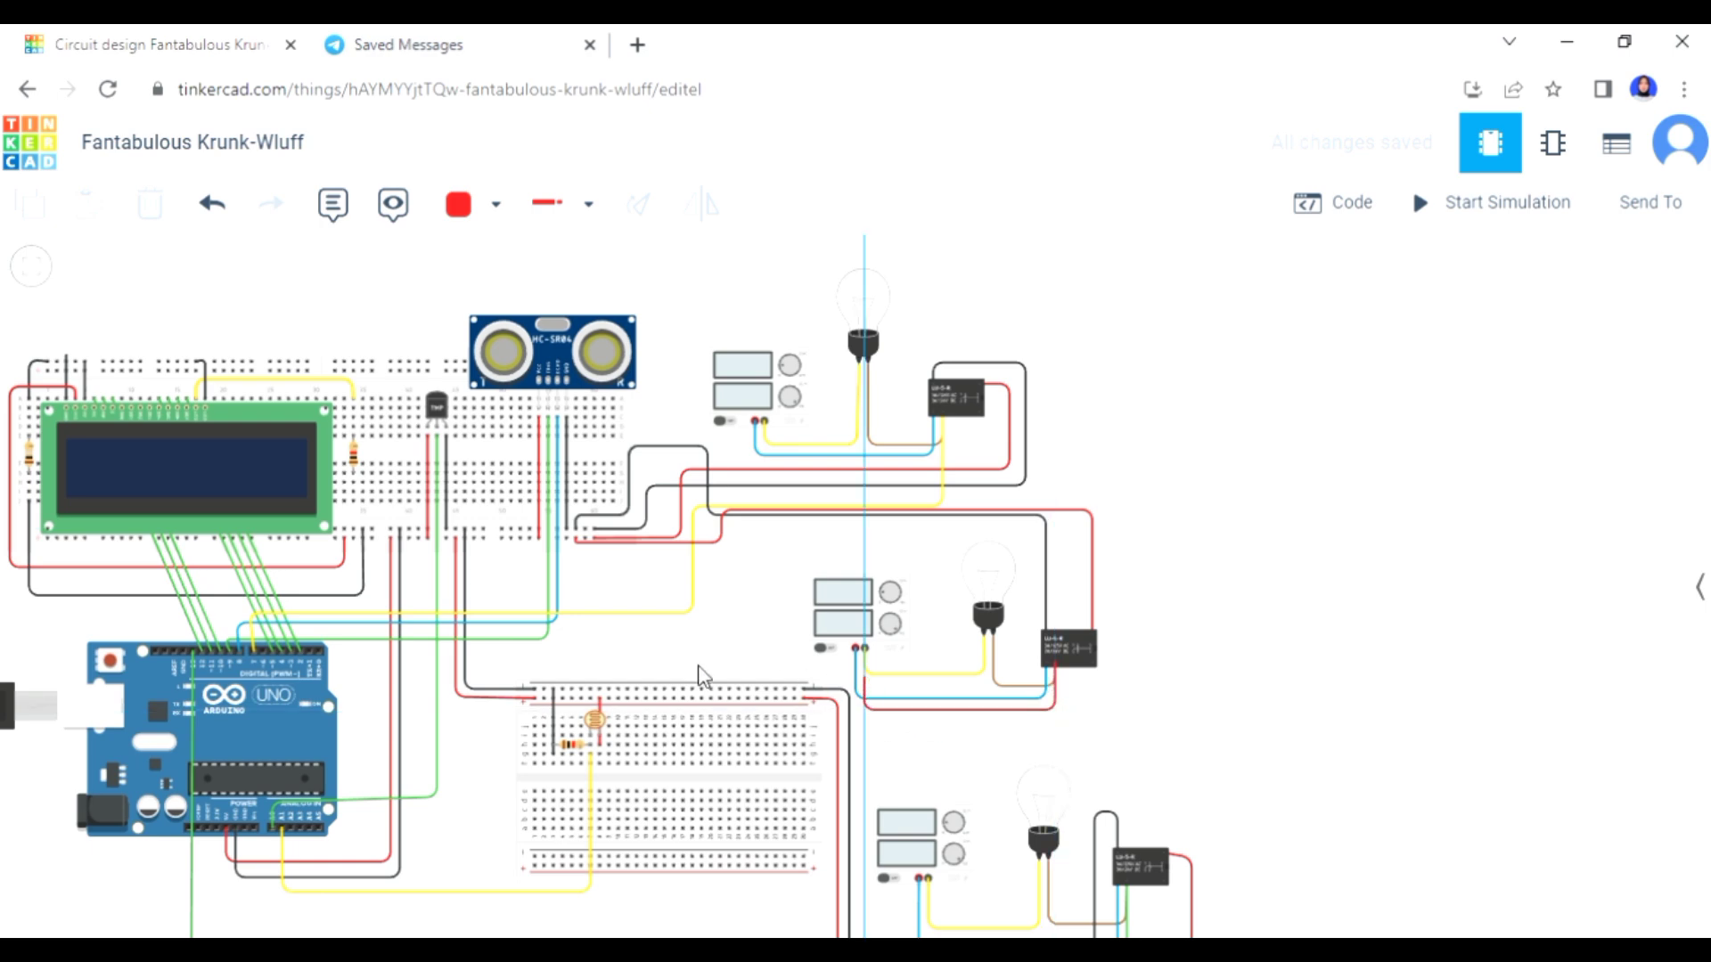
pyautogui.click(338, 681)
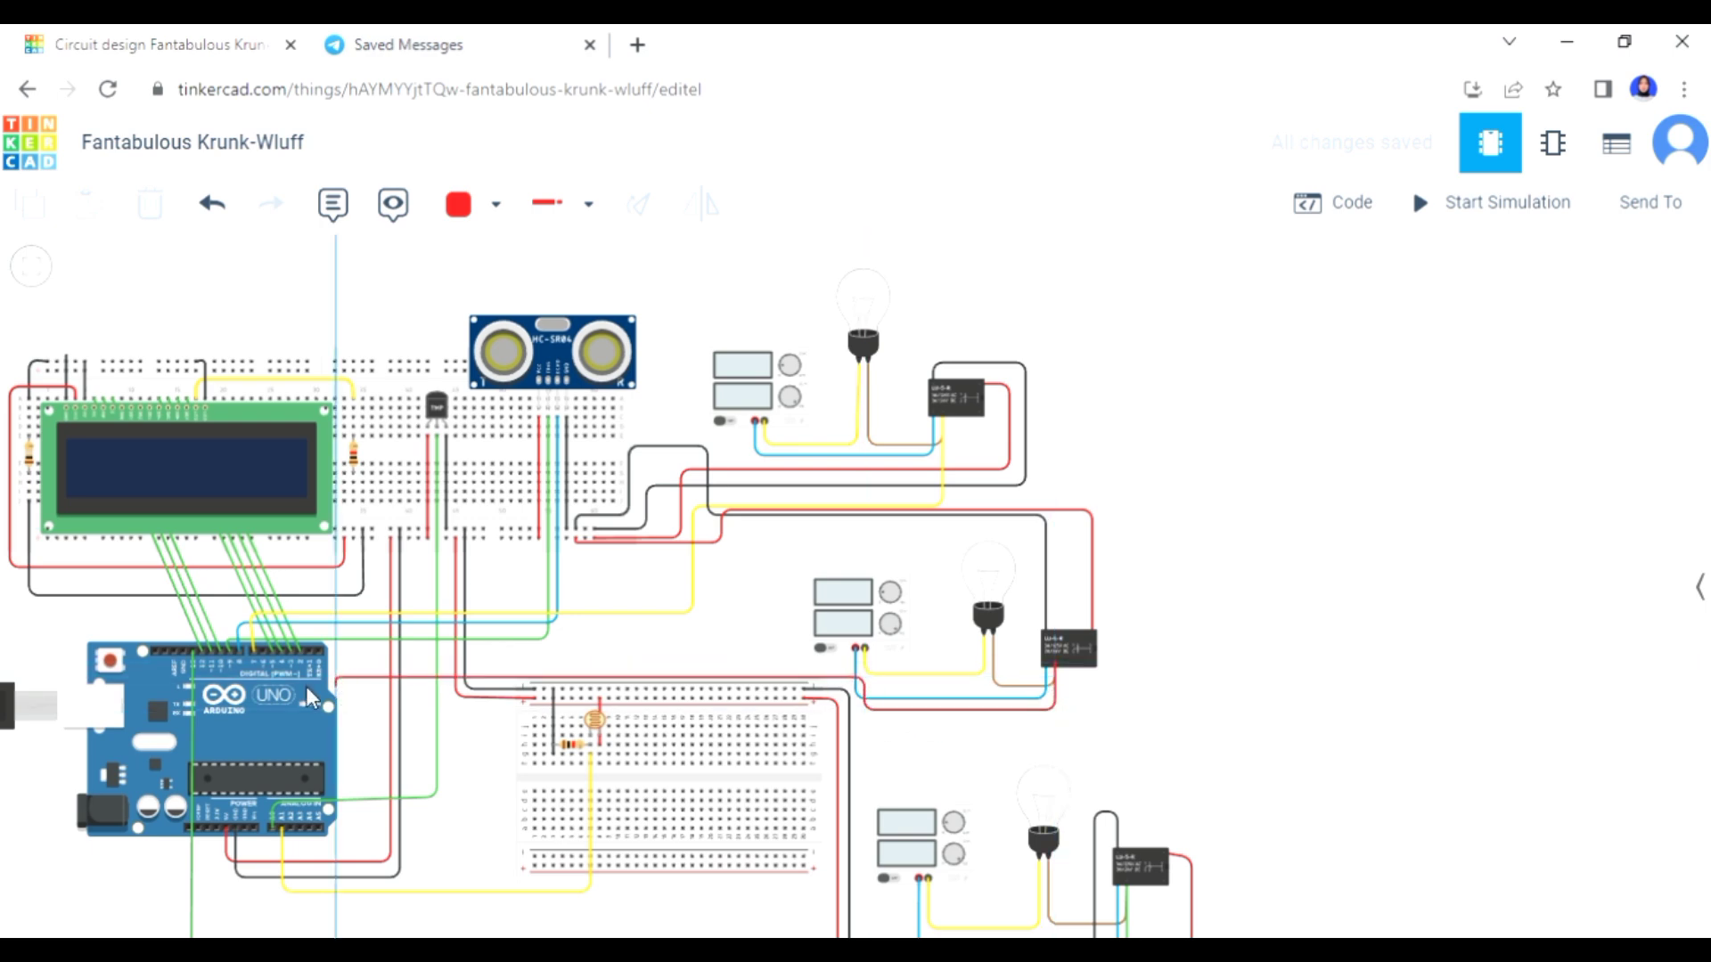
pyautogui.click(264, 649)
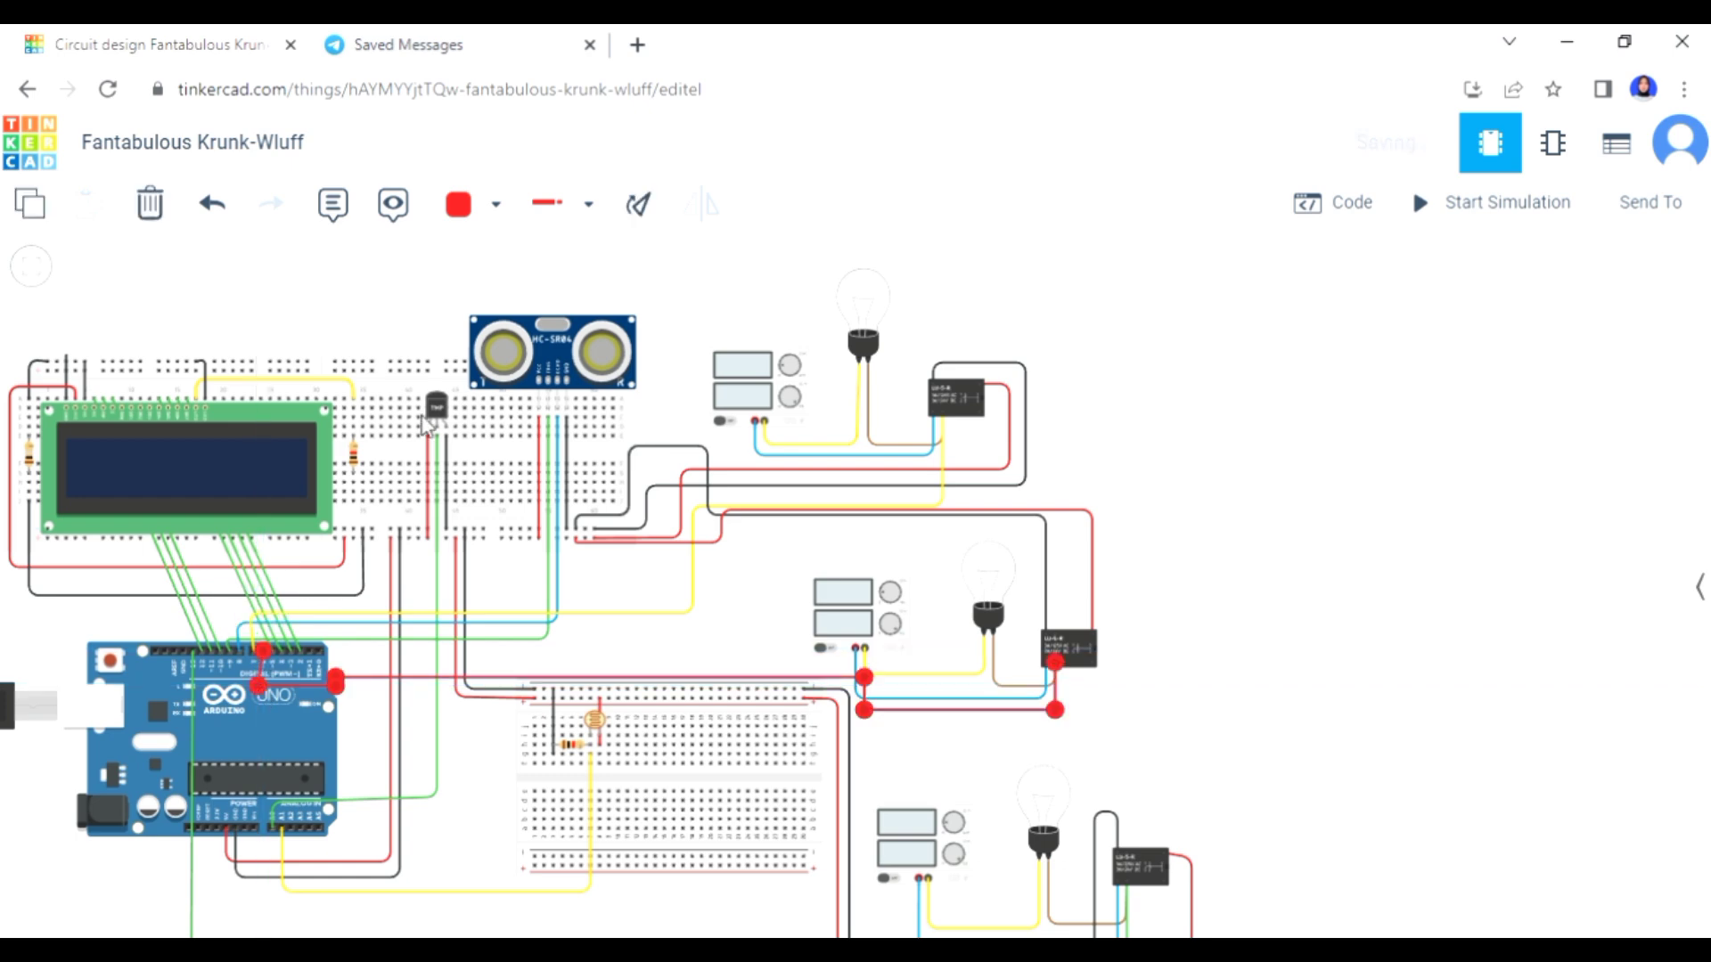
pyautogui.click(501, 207)
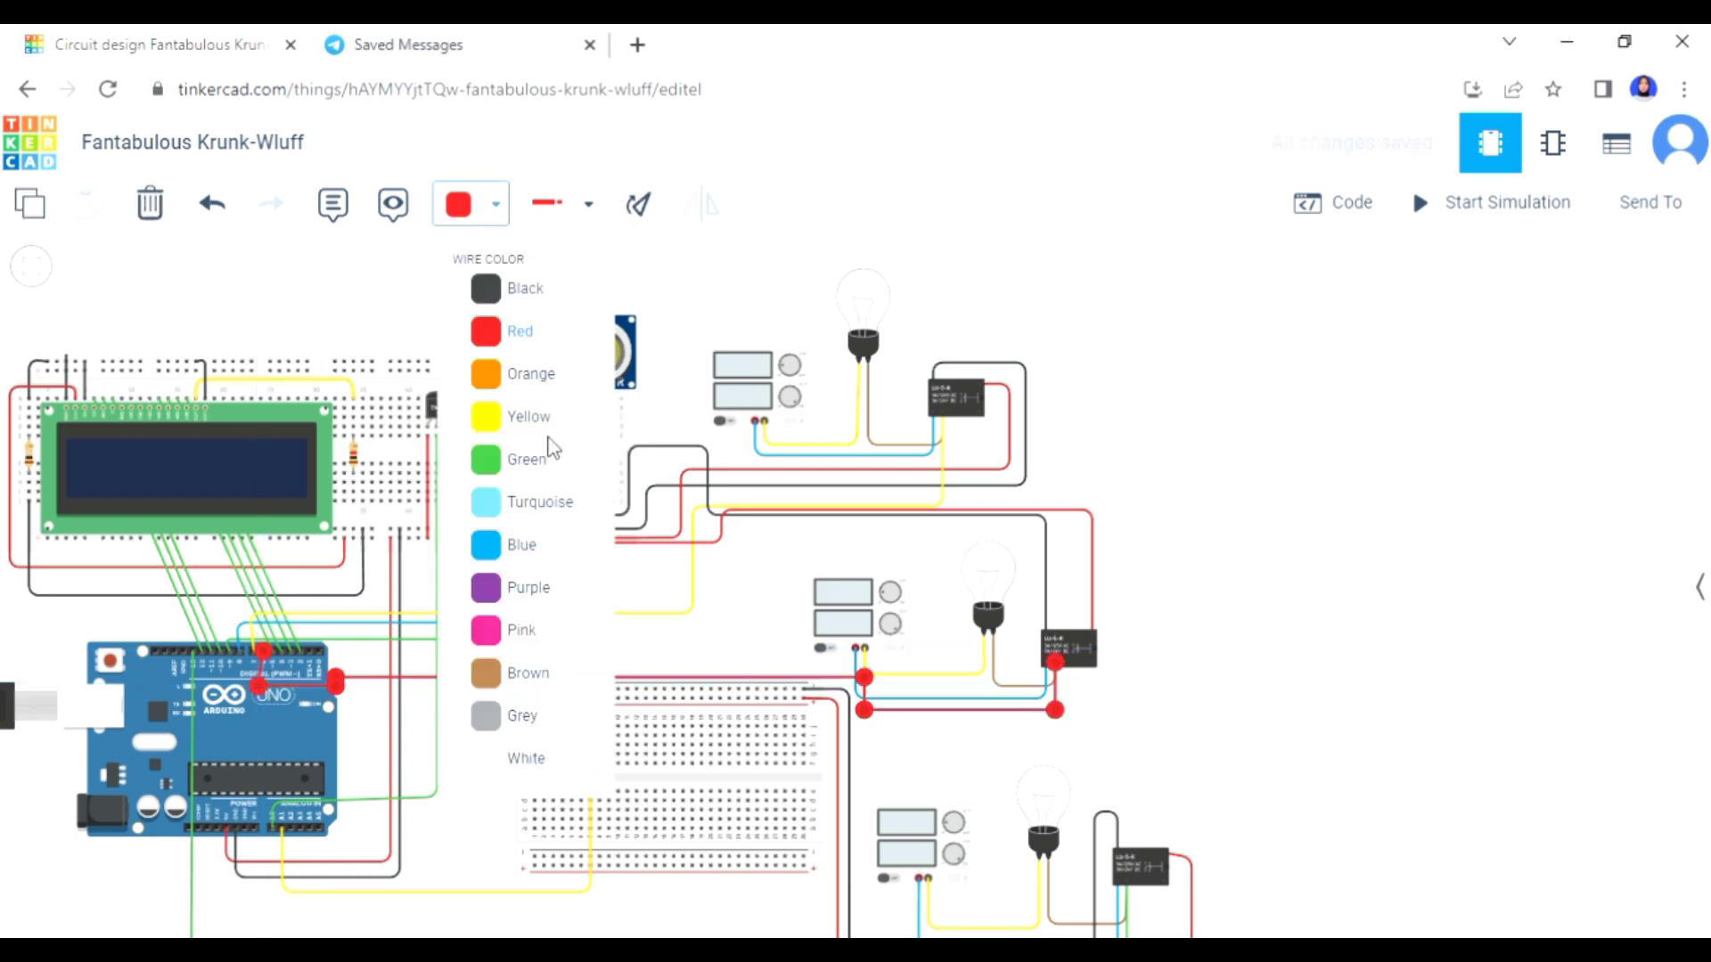
pyautogui.click(528, 415)
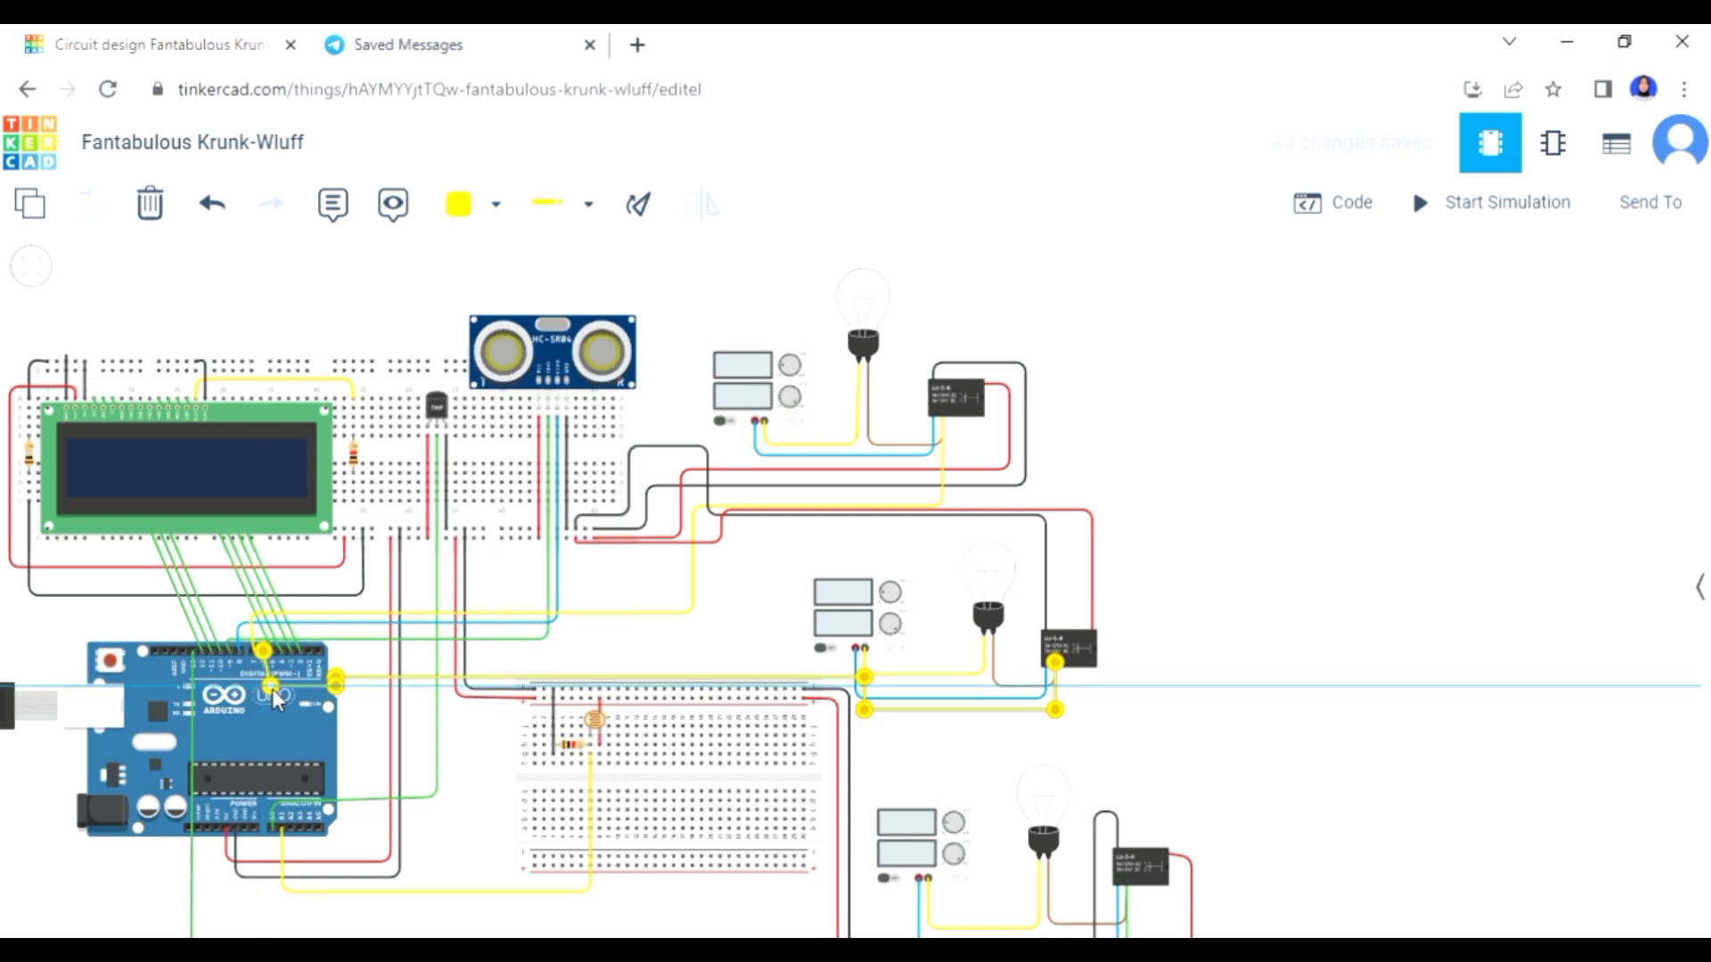
pyautogui.click(1305, 575)
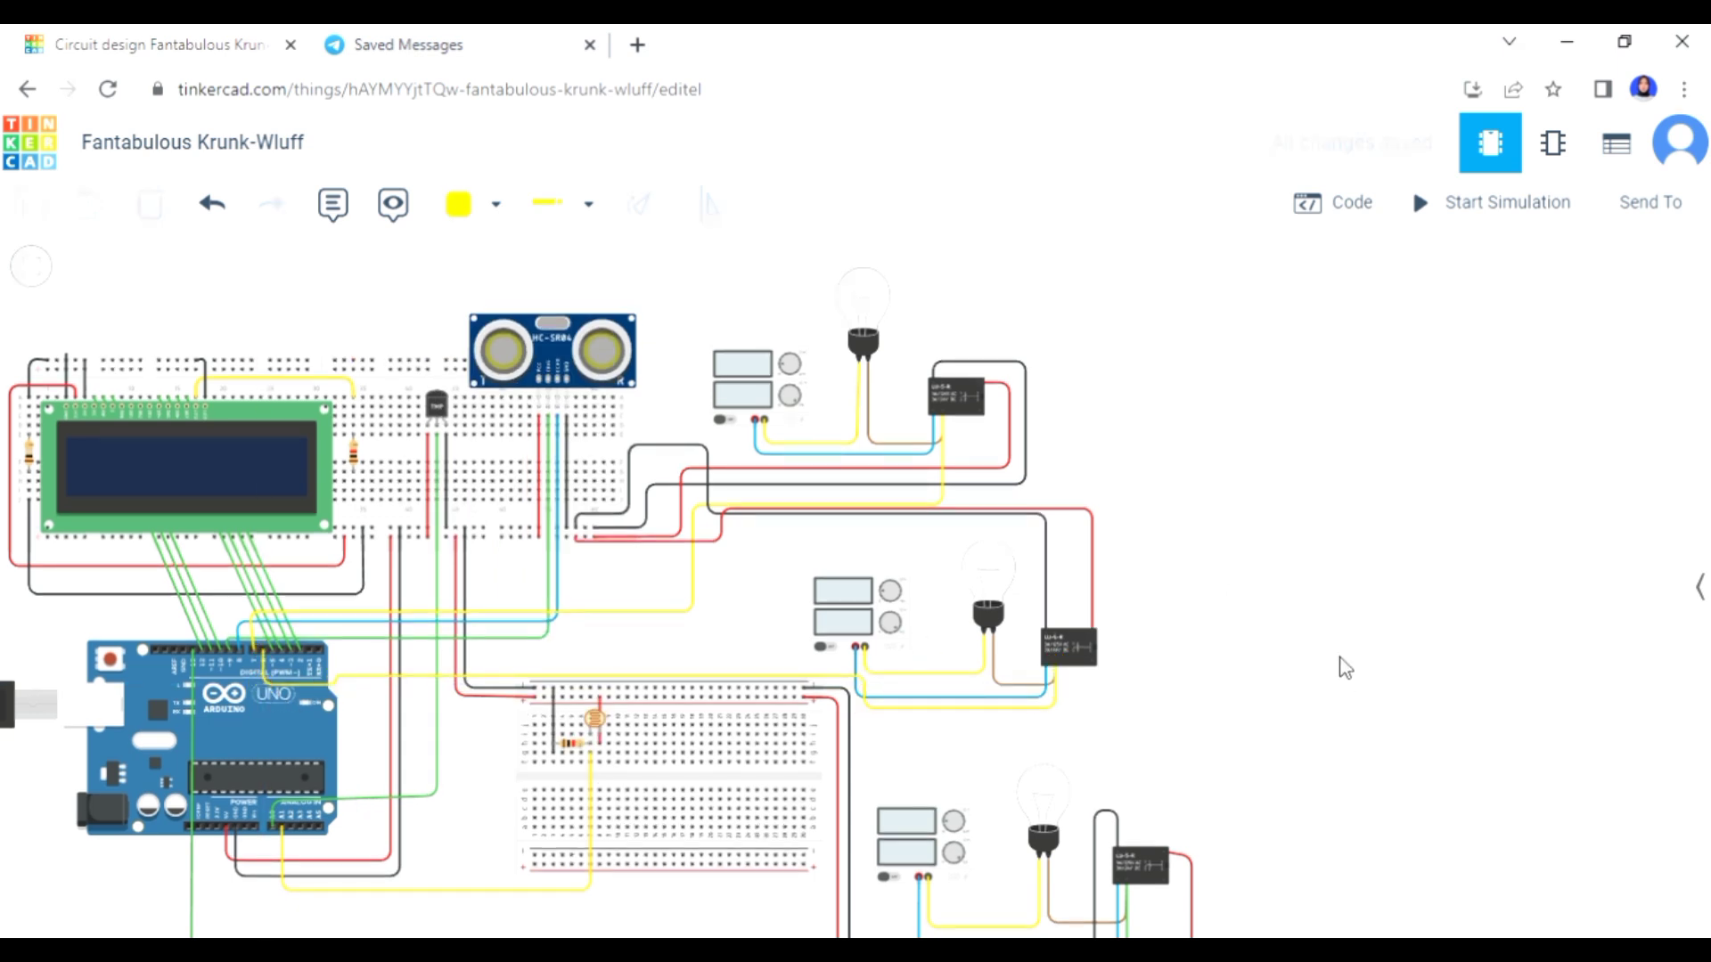
# - Skim the Arduino code from the pin initialisation to the end of the light sensor section, then close the code view
pyautogui.click(1359, 204)
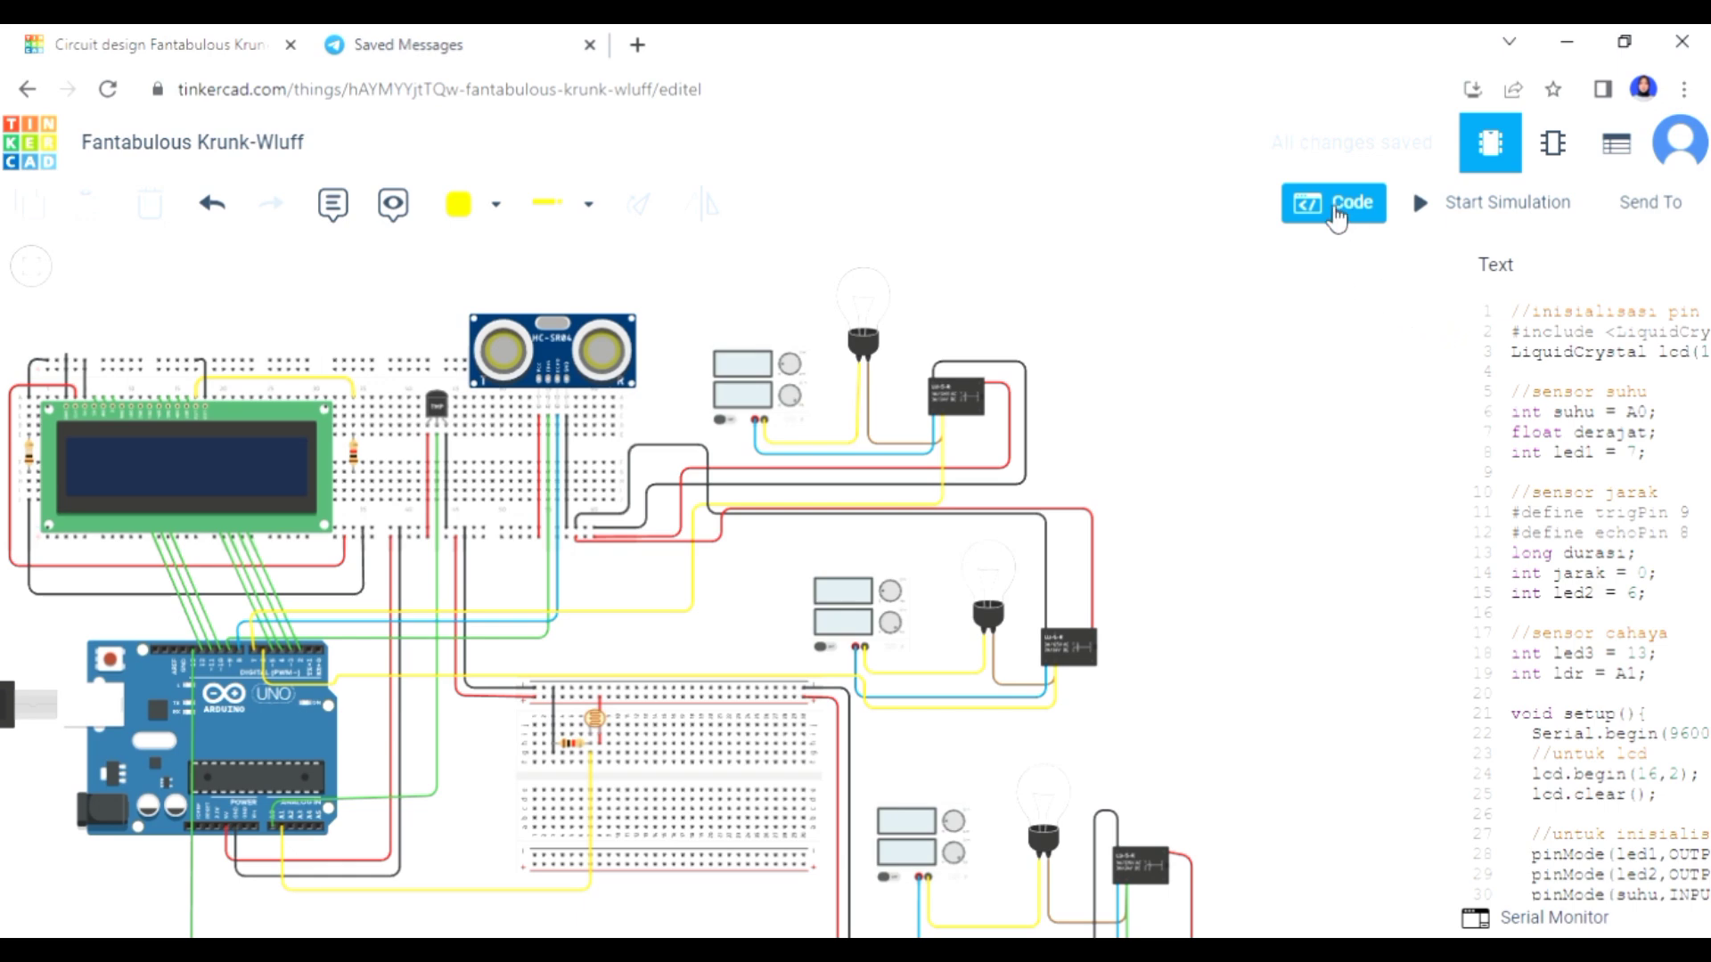
pyautogui.click(1301, 203)
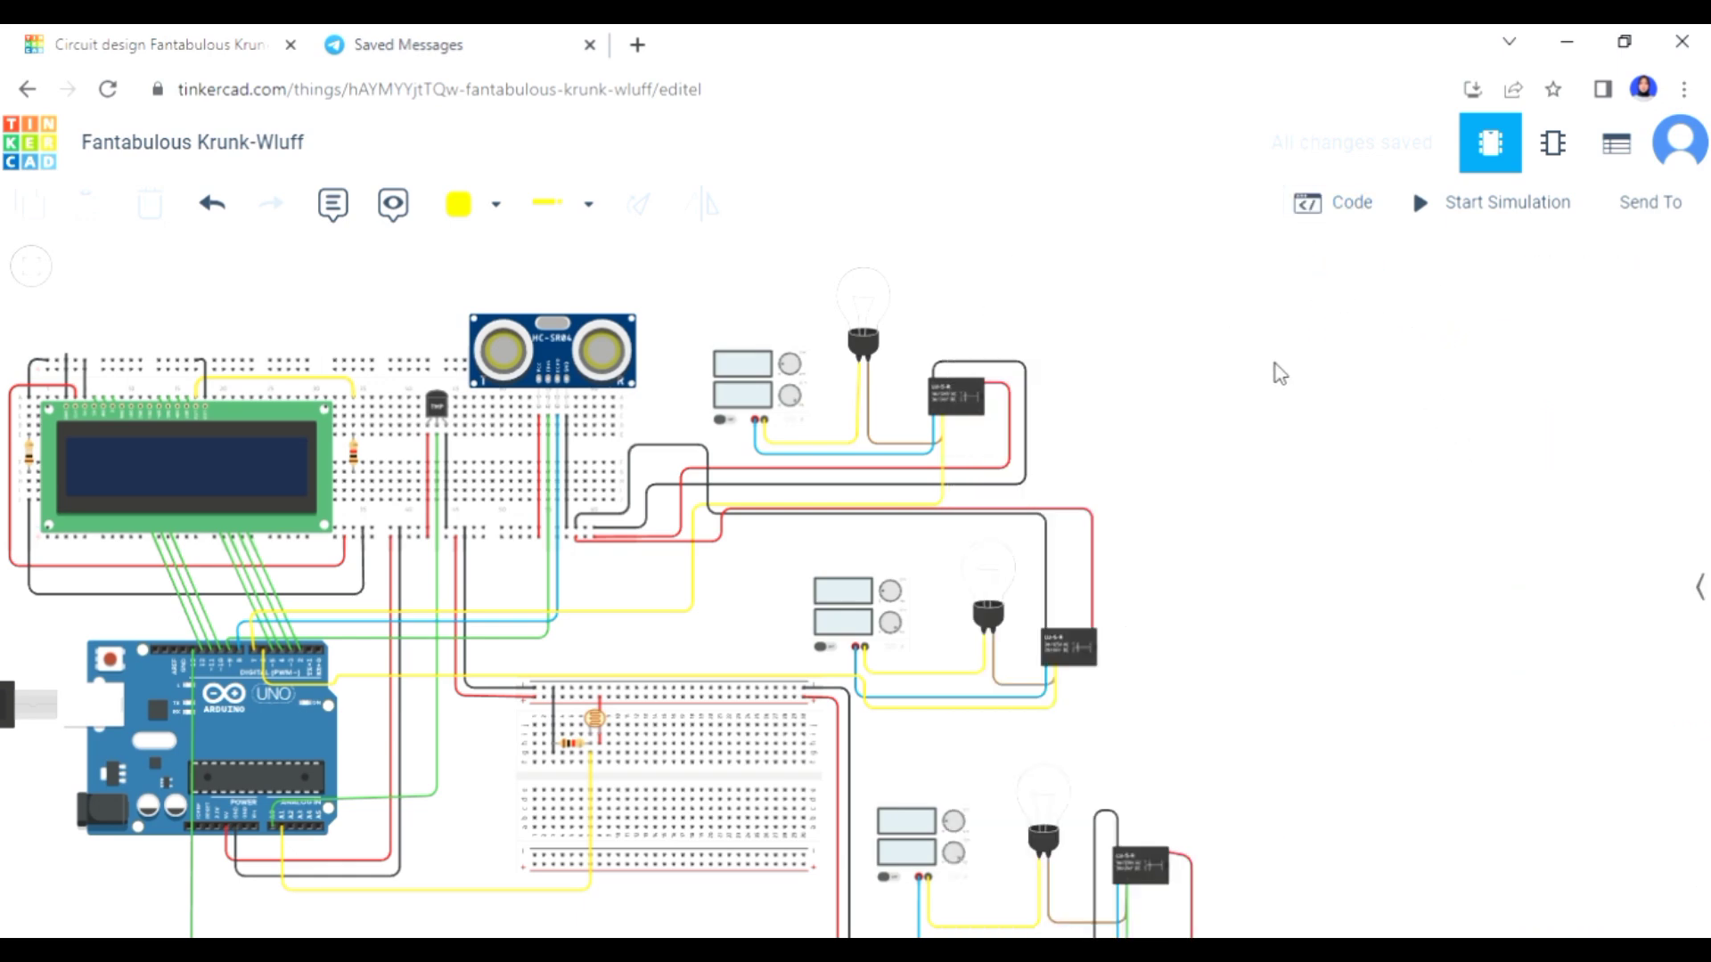
pyautogui.click(1356, 205)
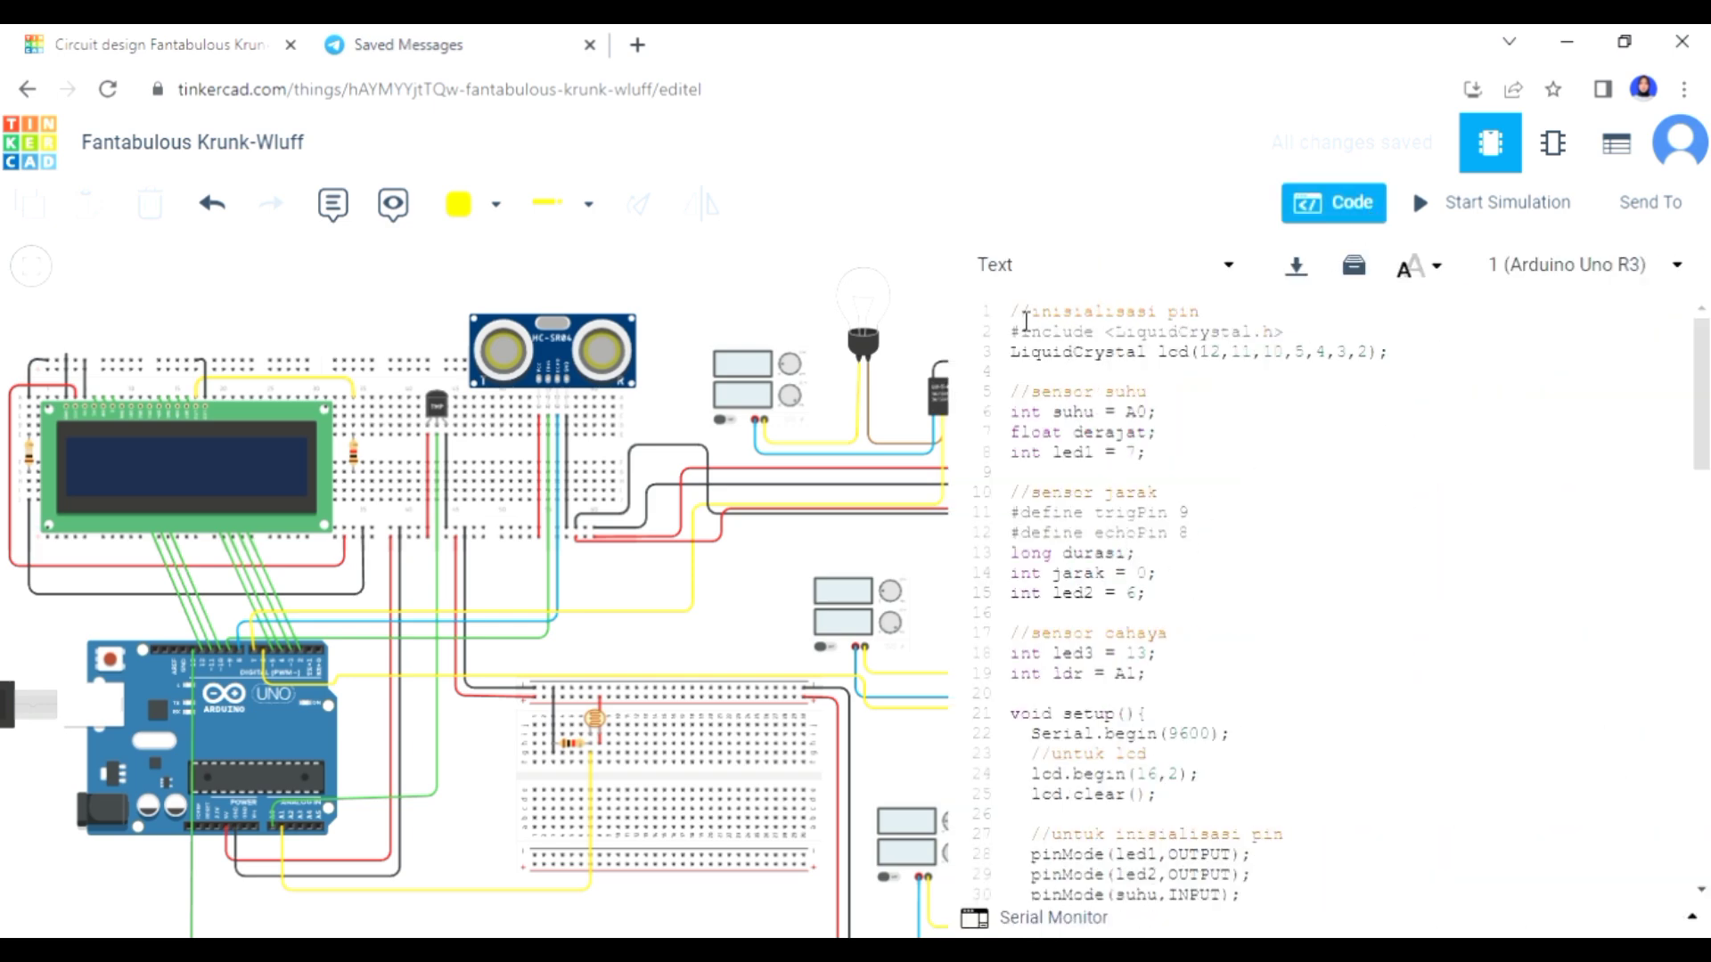
pyautogui.moveTo(1023, 319); pyautogui.dragTo(1217, 800)
pyautogui.scroll(-15, 1150, 776)
pyautogui.scroll(-6, 1192, 855)
pyautogui.click(1218, 800)
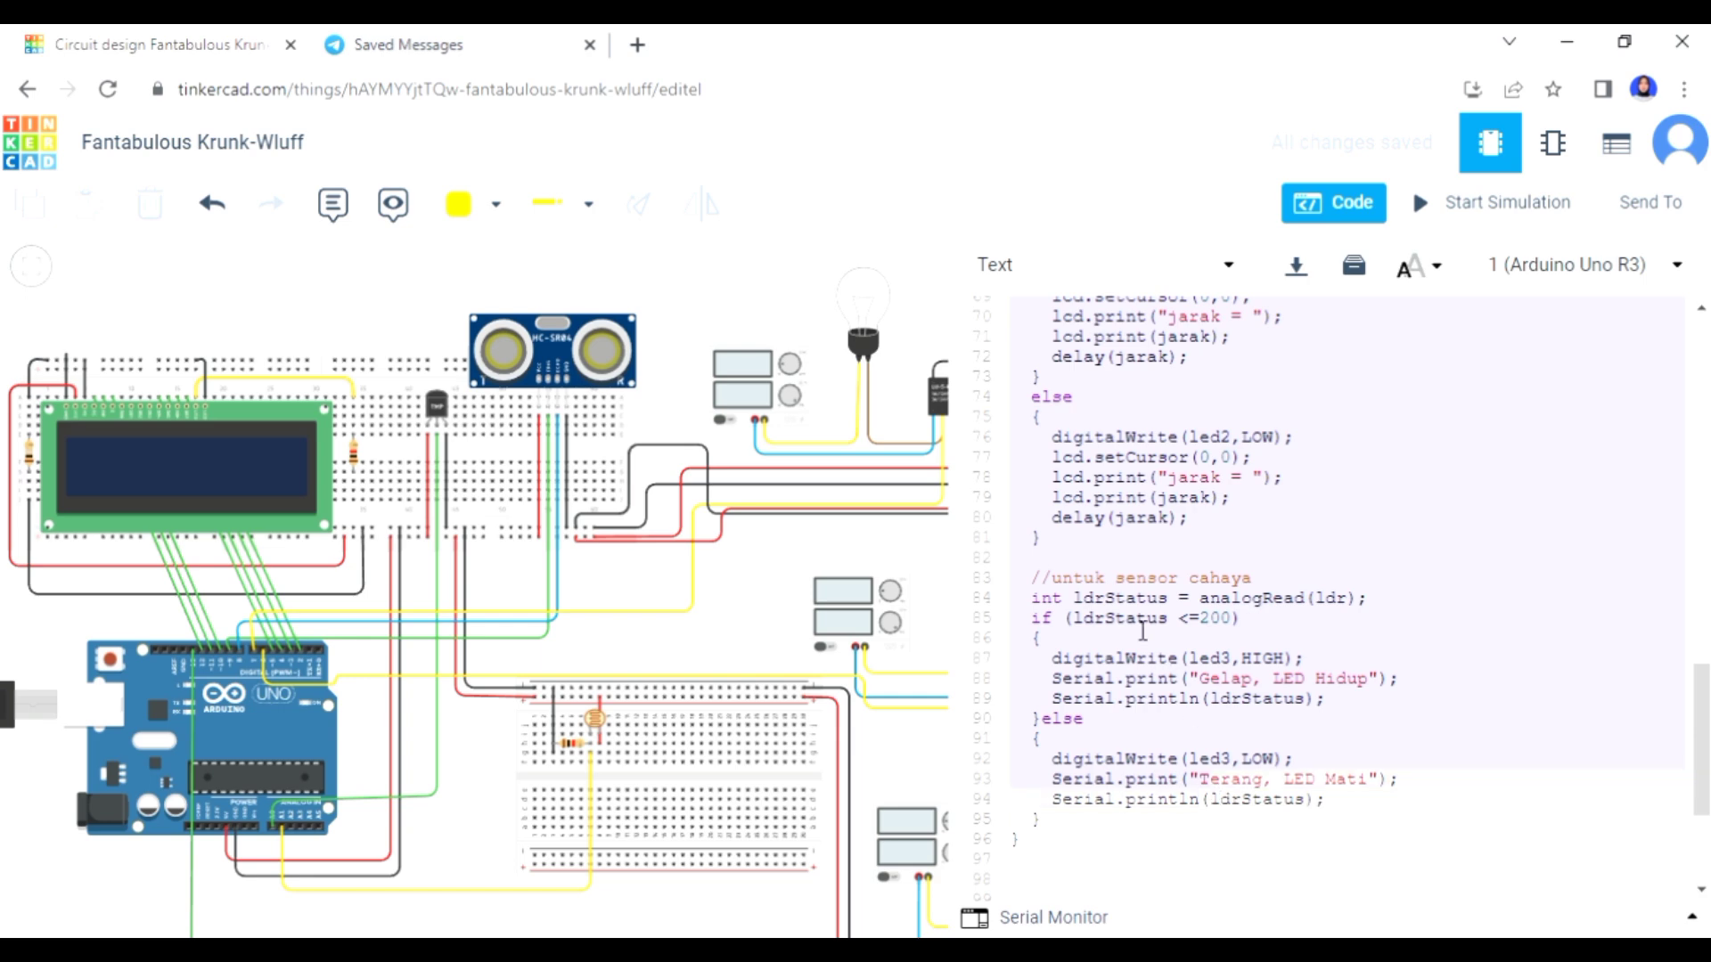
pyautogui.scroll(15, 1142, 631)
pyautogui.scroll(5, 1142, 629)
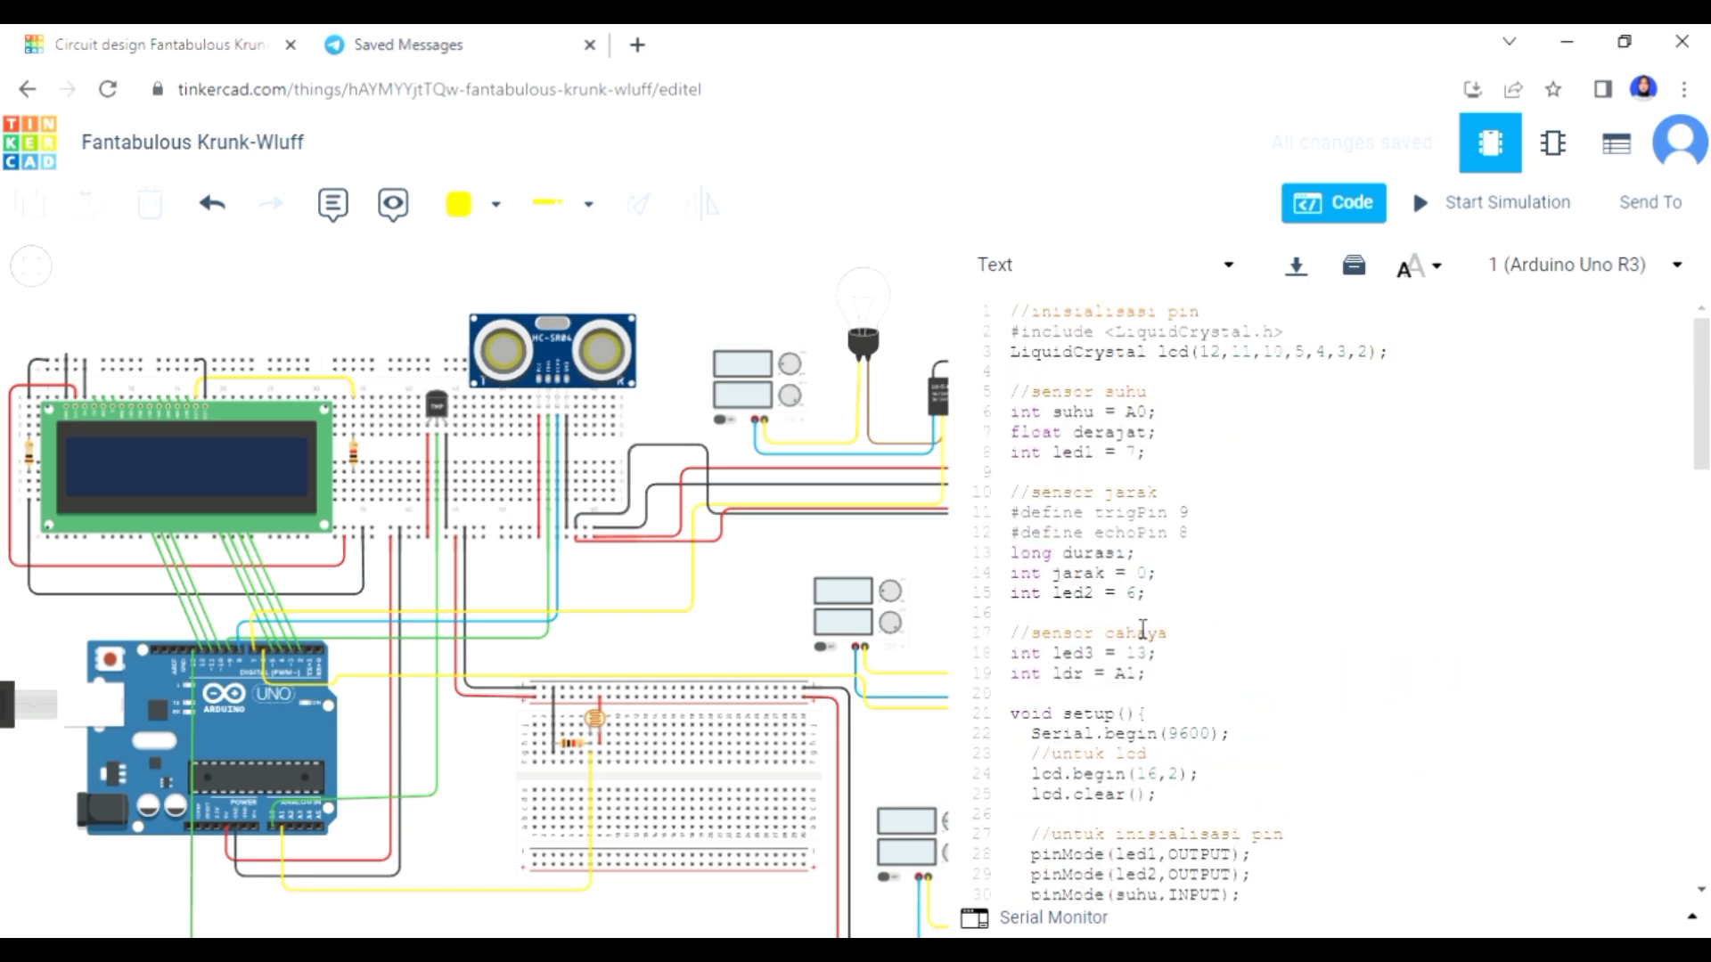
pyautogui.click(1334, 202)
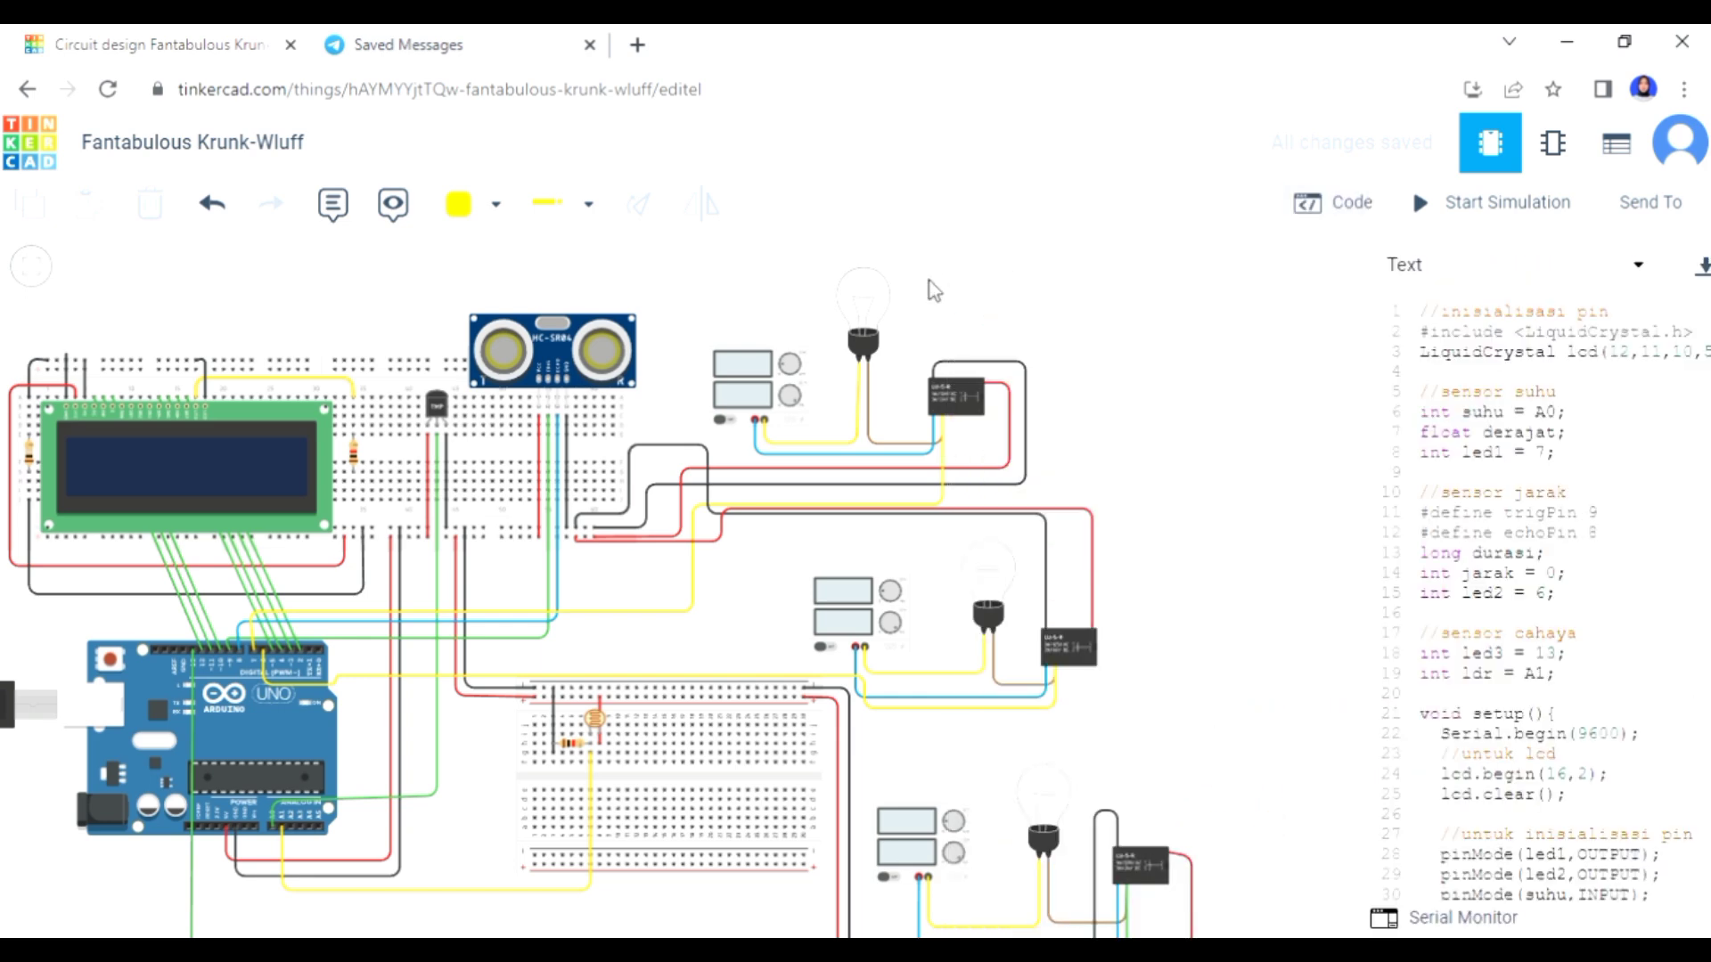
# - Read through the code's pin definitions, setup function and the temperature, distance and light sensor logic in the loop
pyautogui.click(1336, 216)
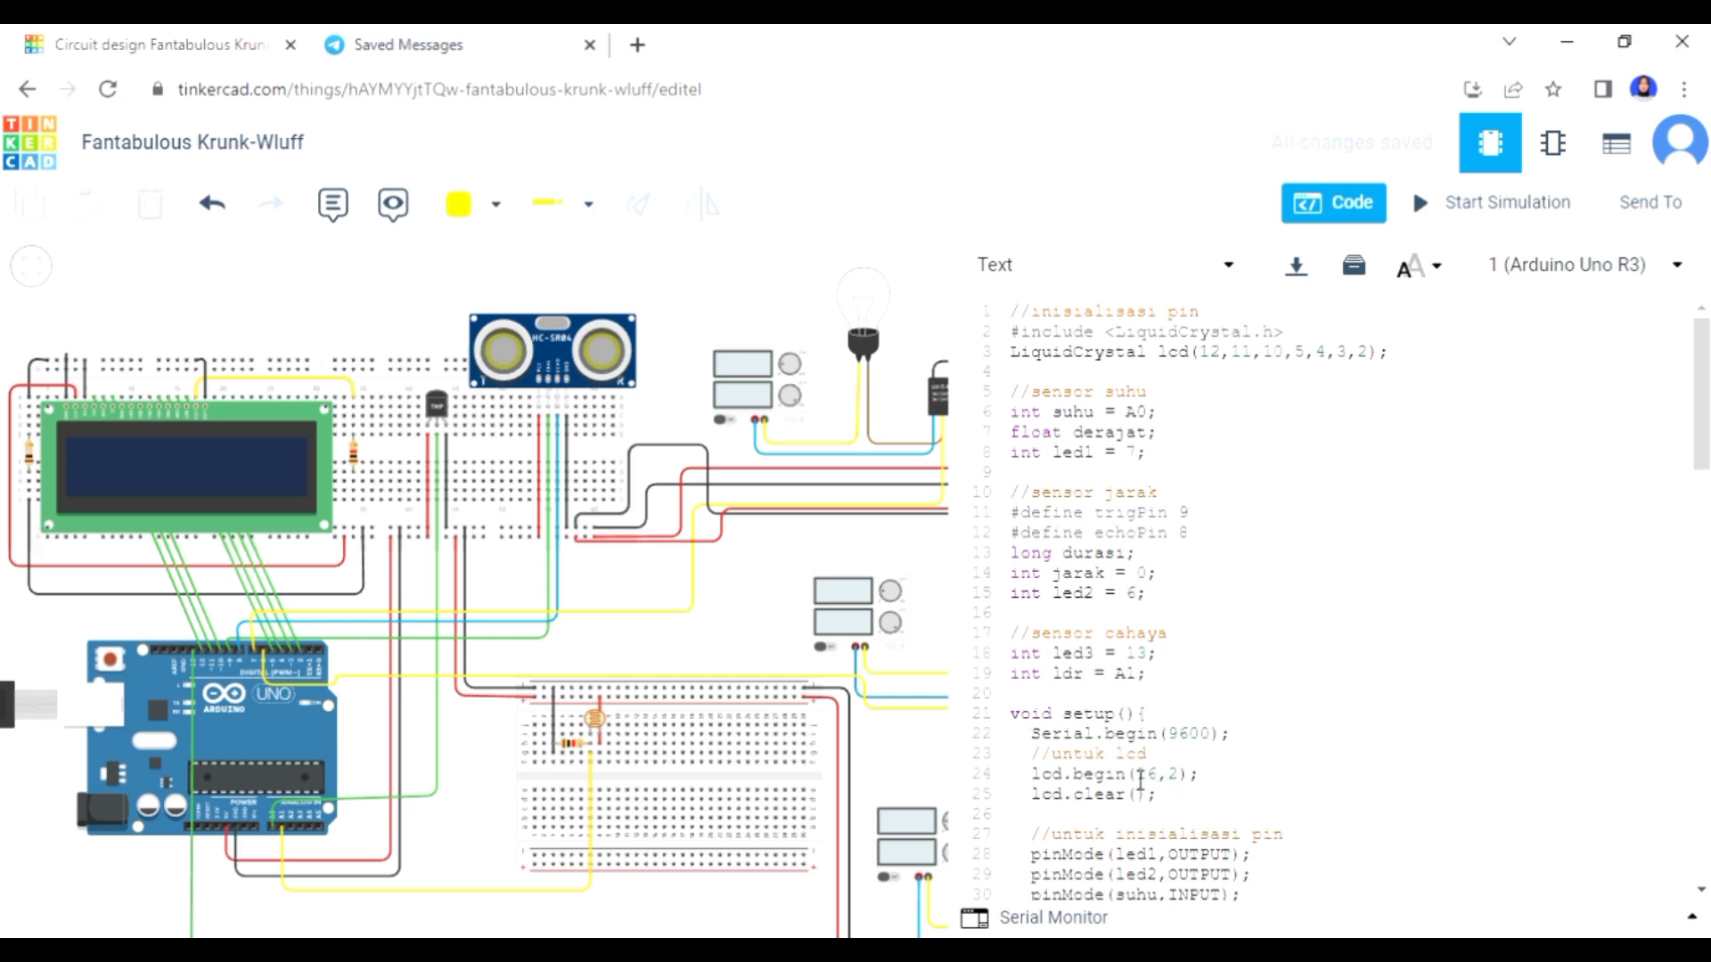
pyautogui.scroll(-3, 1138, 828)
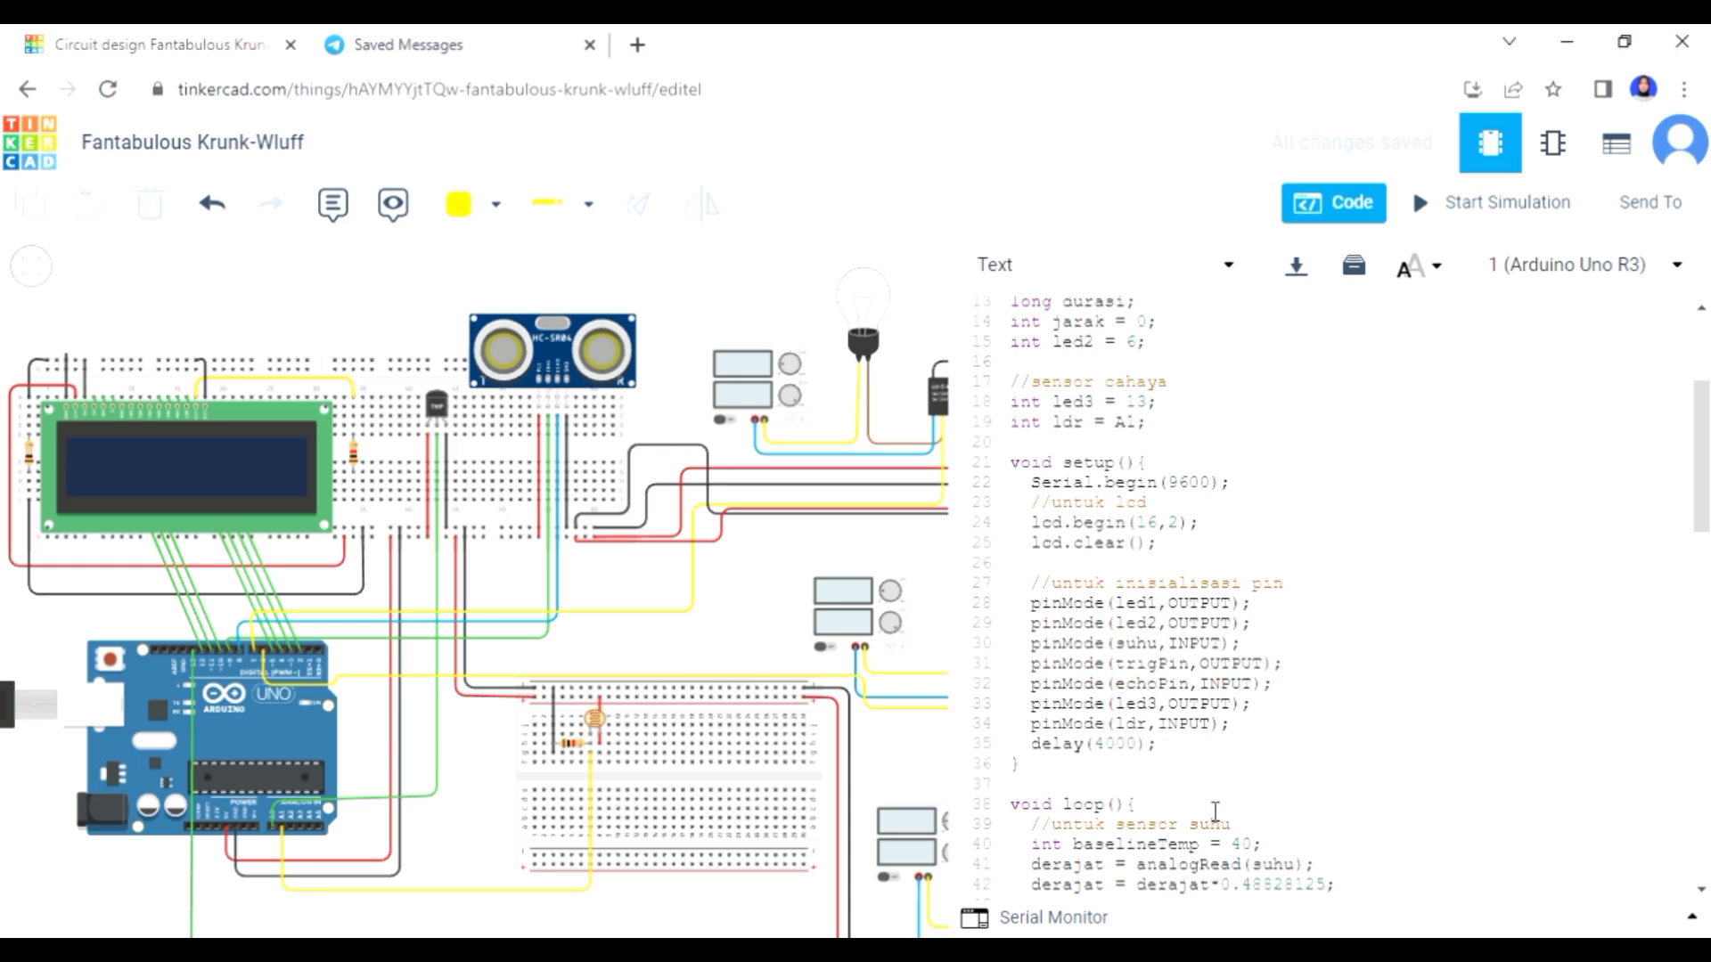
pyautogui.scroll(-1, 1123, 748)
pyautogui.scroll(-3, 1123, 748)
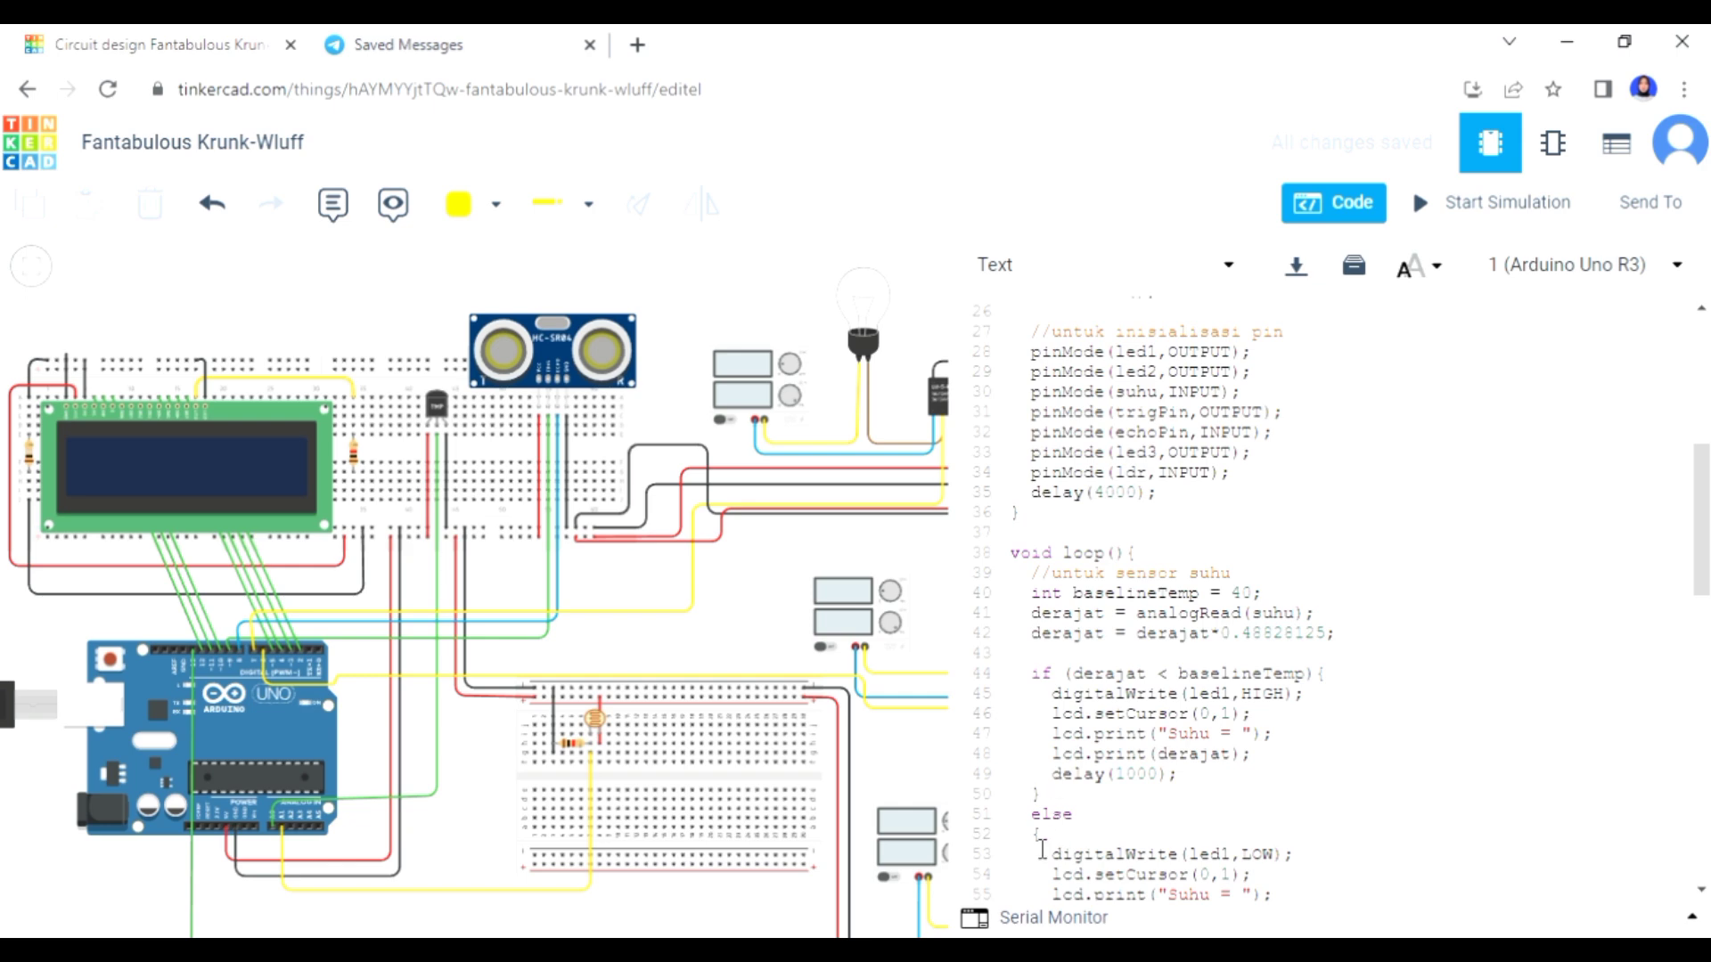
pyautogui.scroll(-3, 1075, 843)
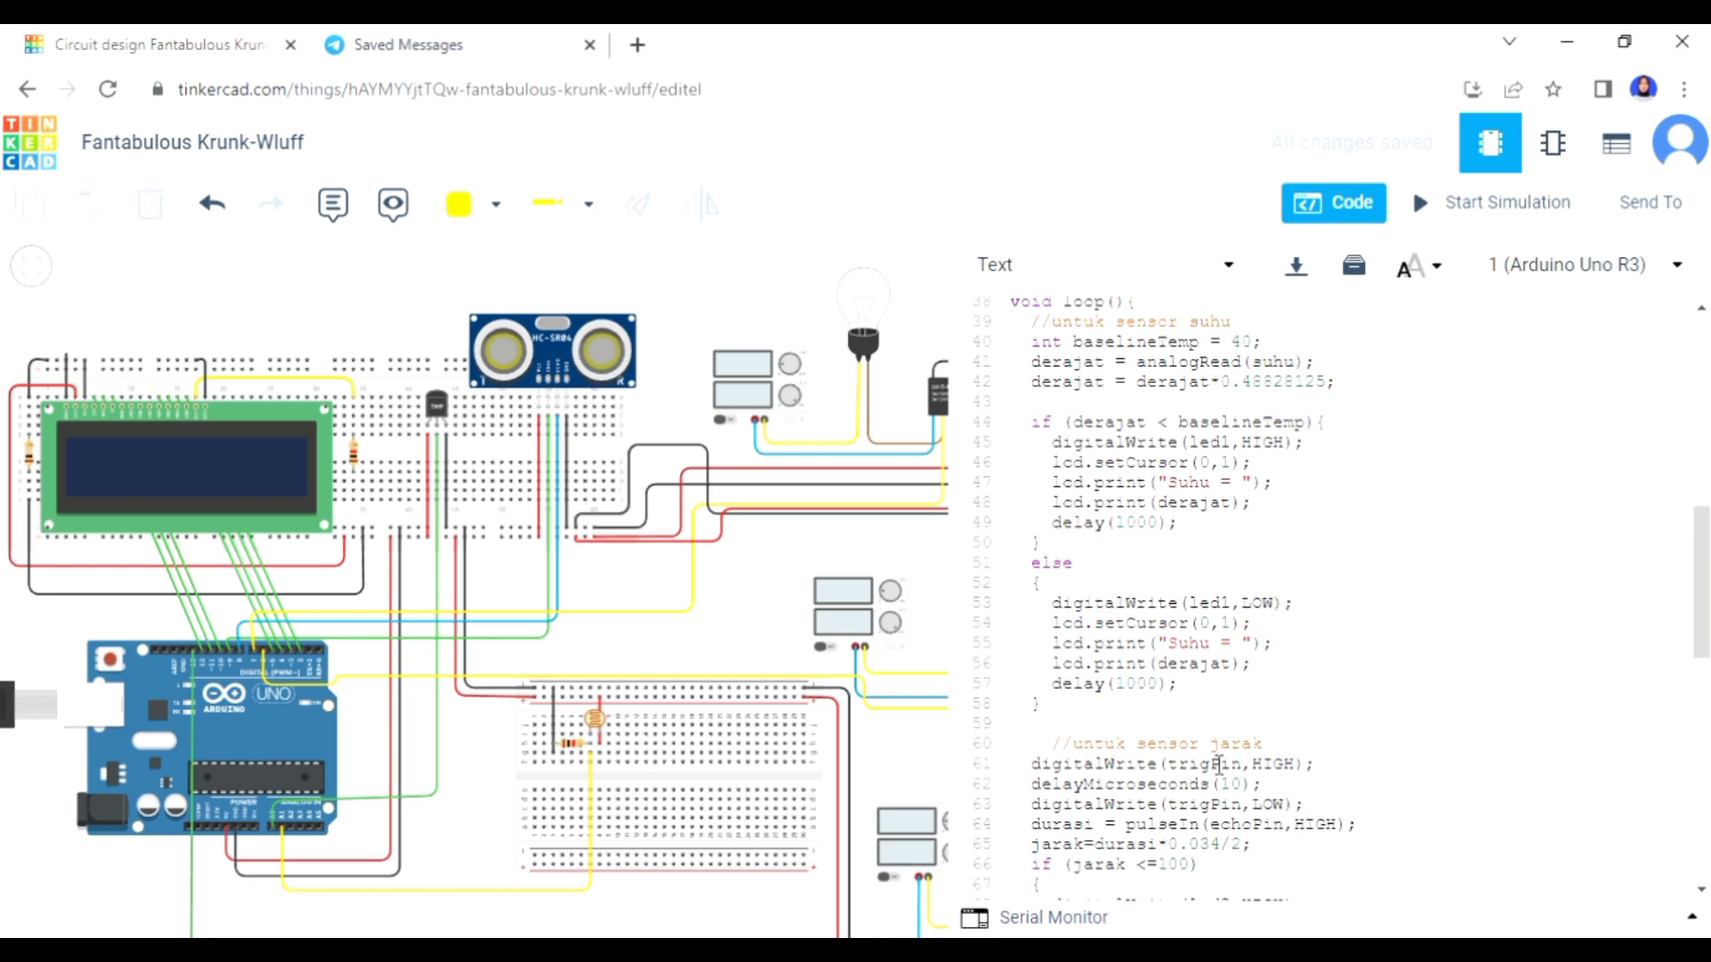
pyautogui.scroll(-2, 1206, 755)
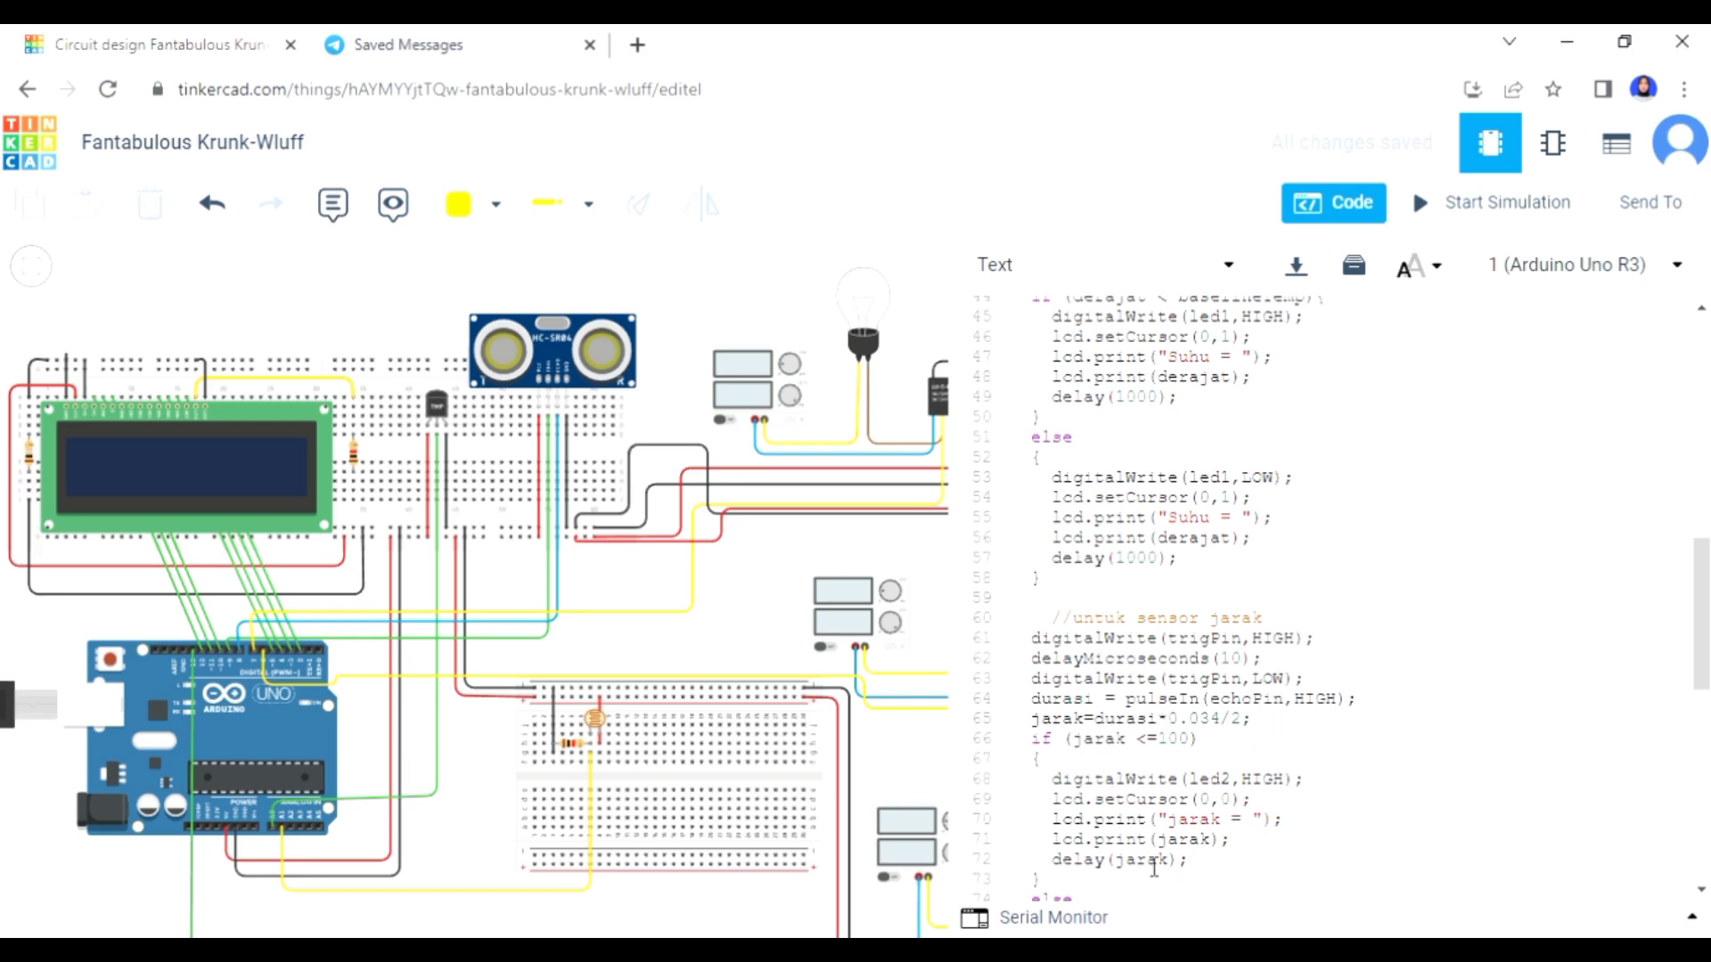
pyautogui.scroll(-2, 1108, 887)
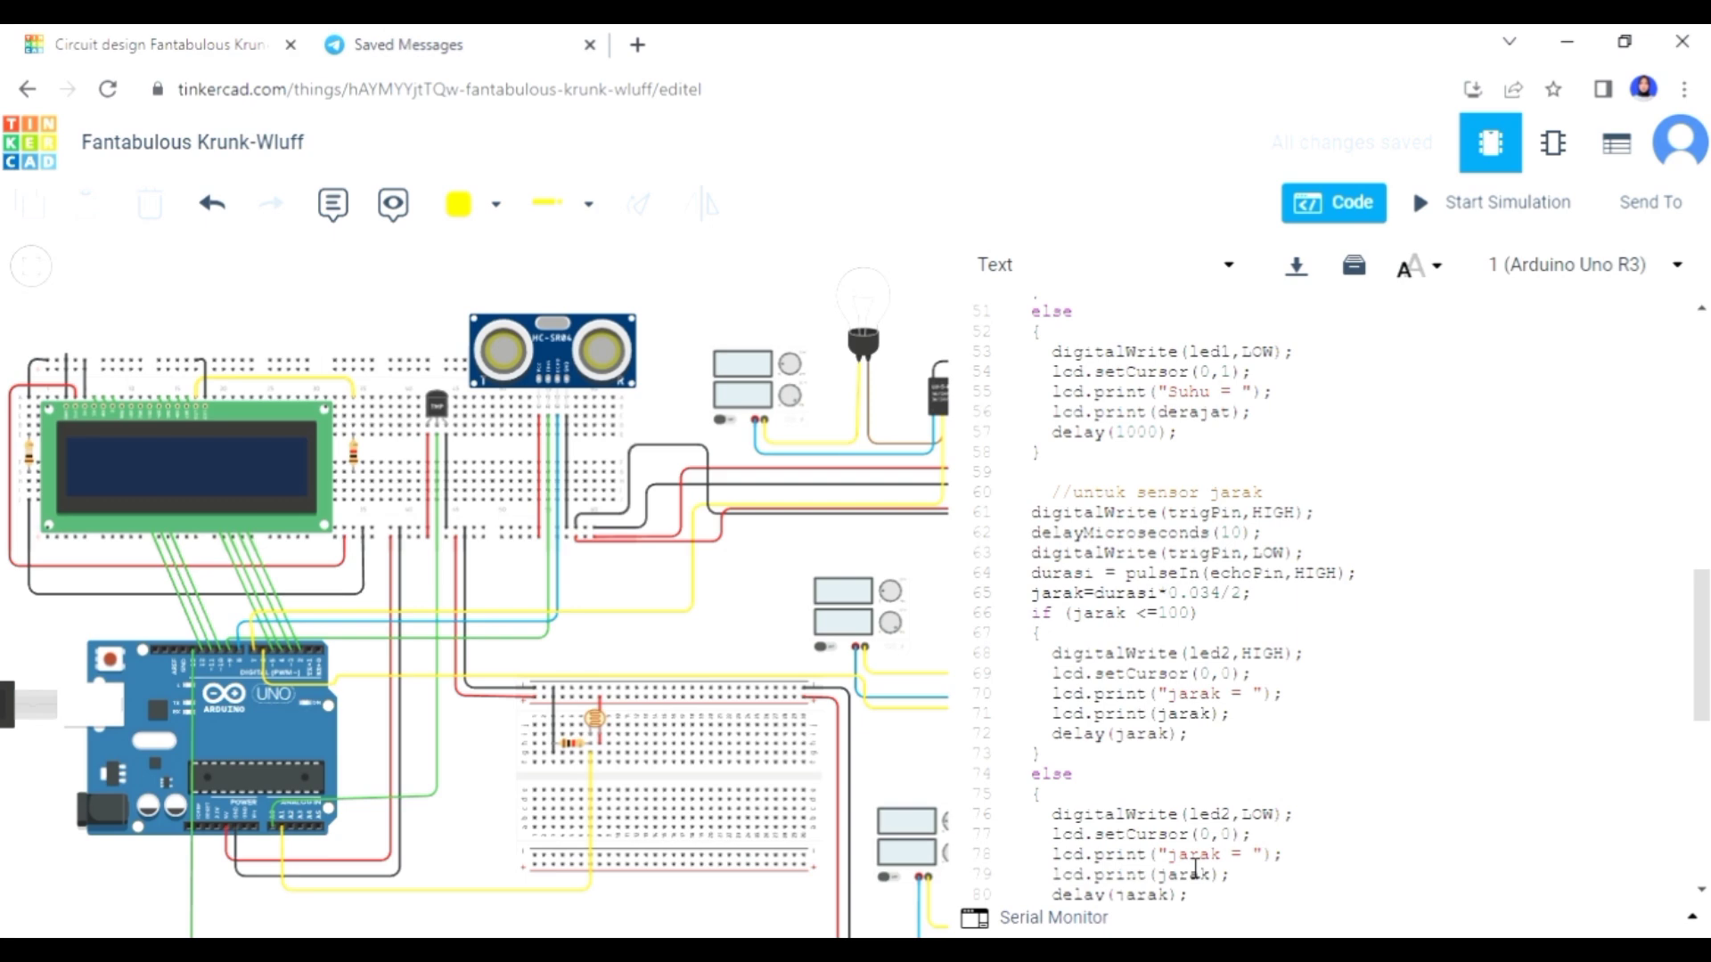
pyautogui.scroll(-2, 1194, 869)
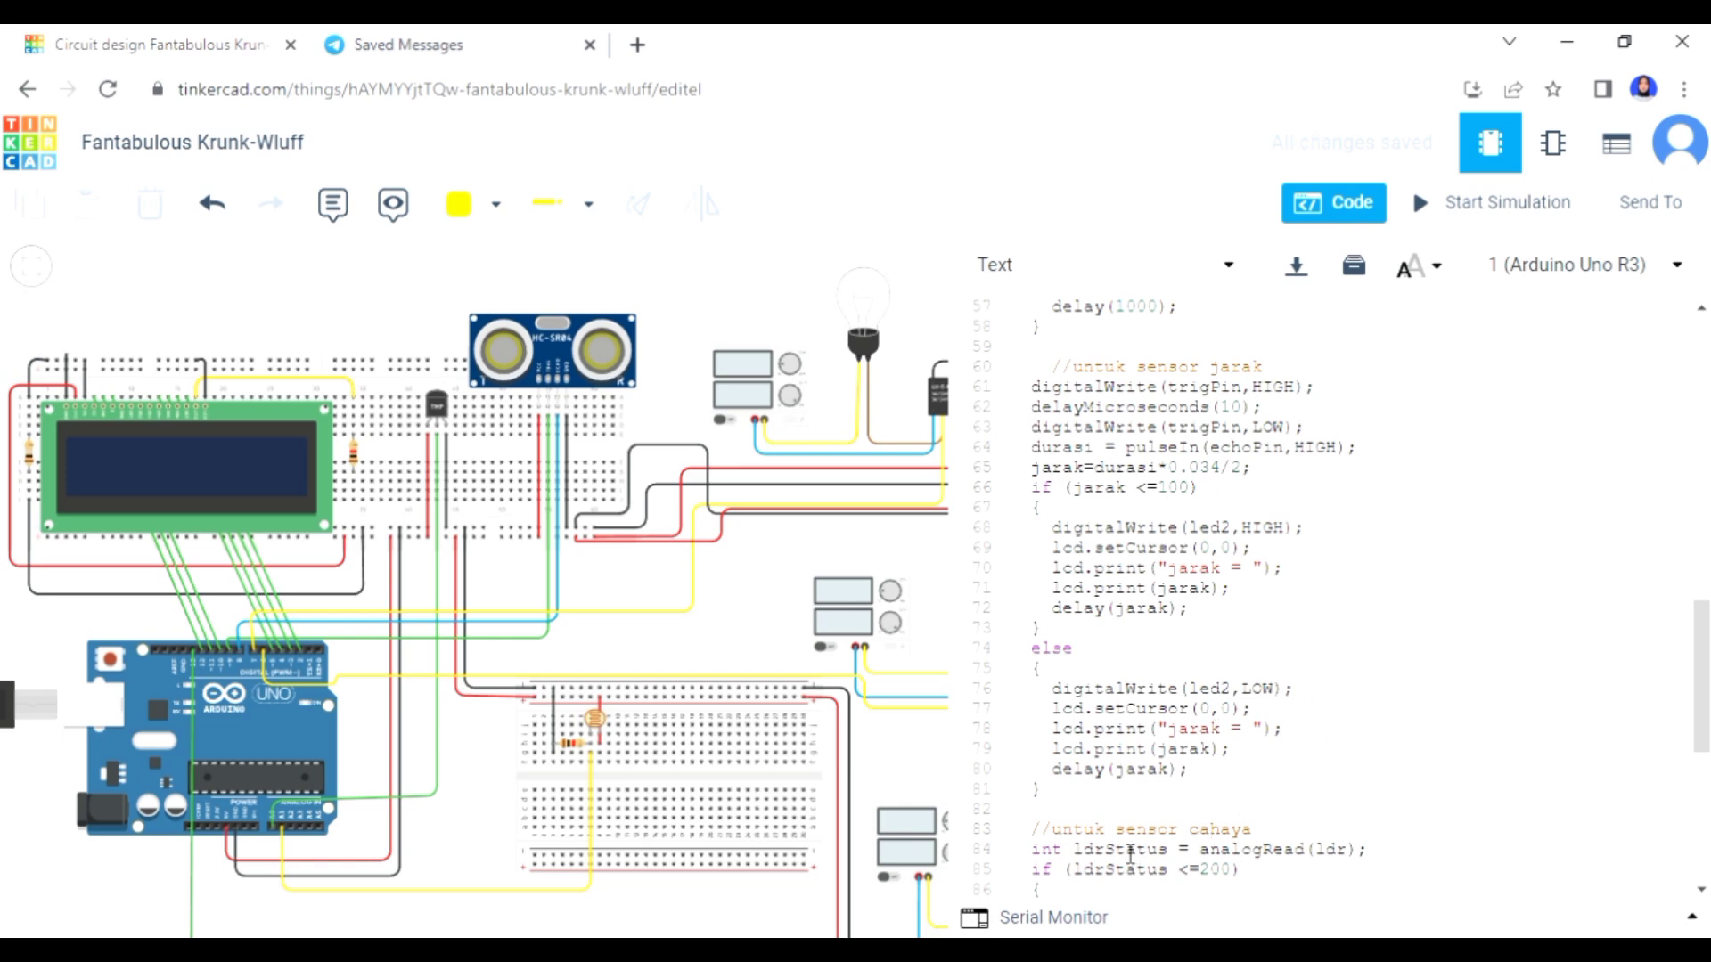
pyautogui.scroll(-2, 1264, 842)
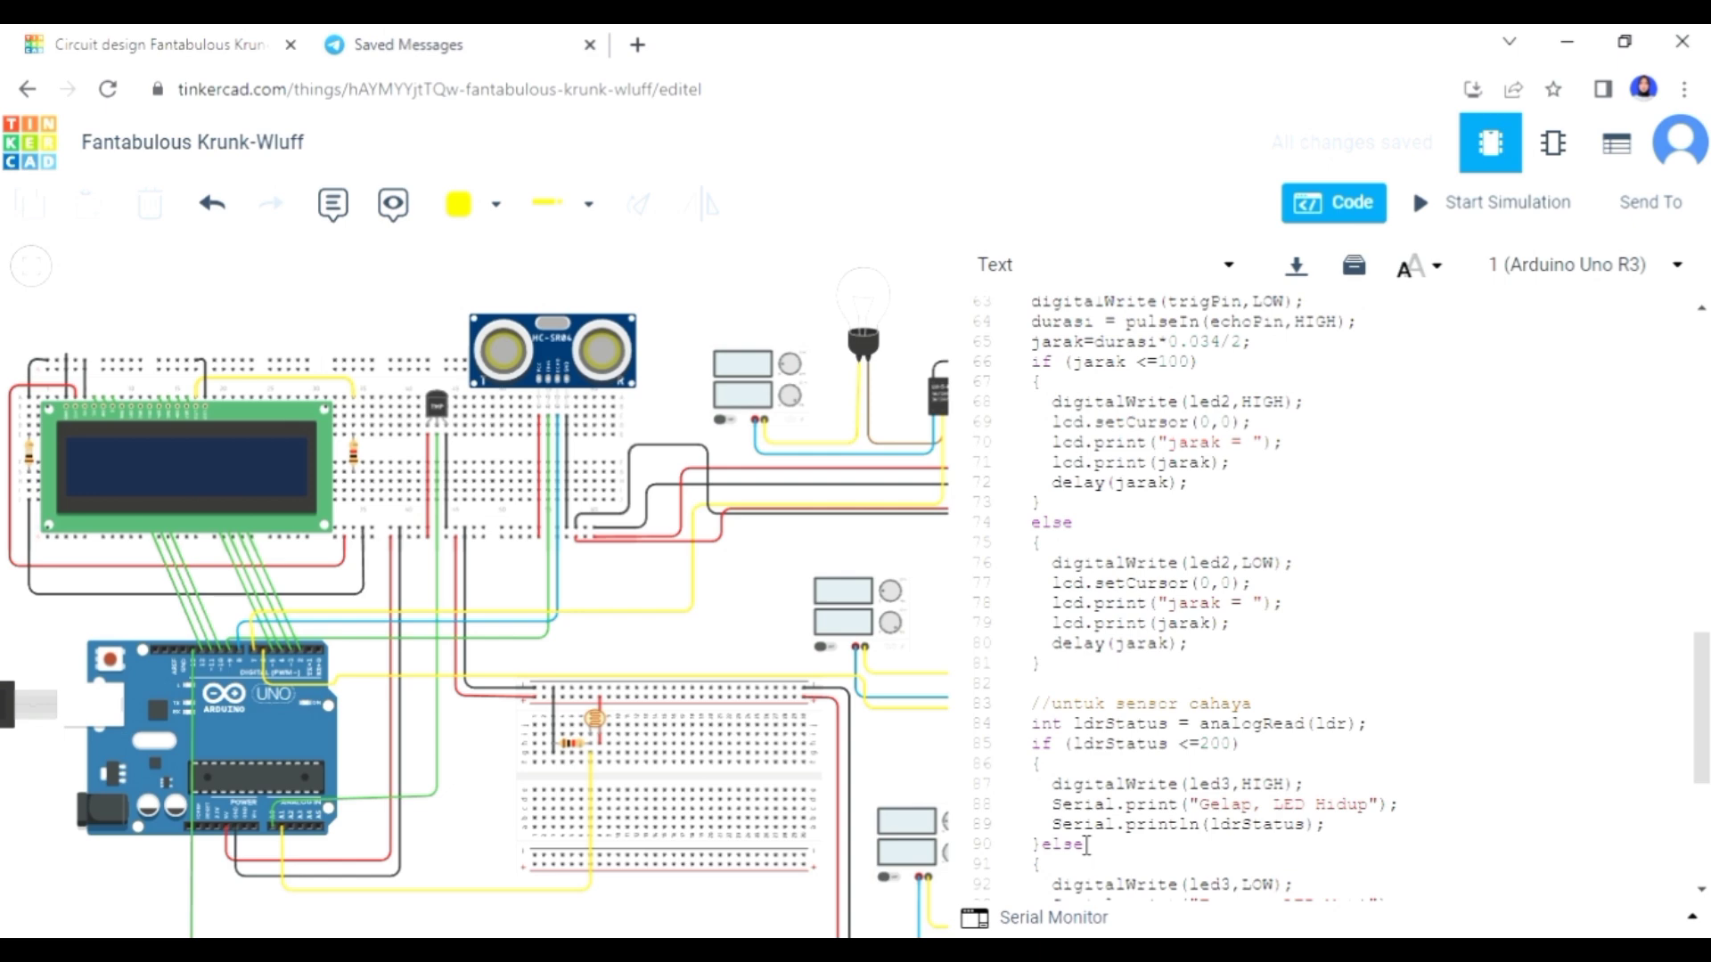
pyautogui.scroll(-2, 1087, 846)
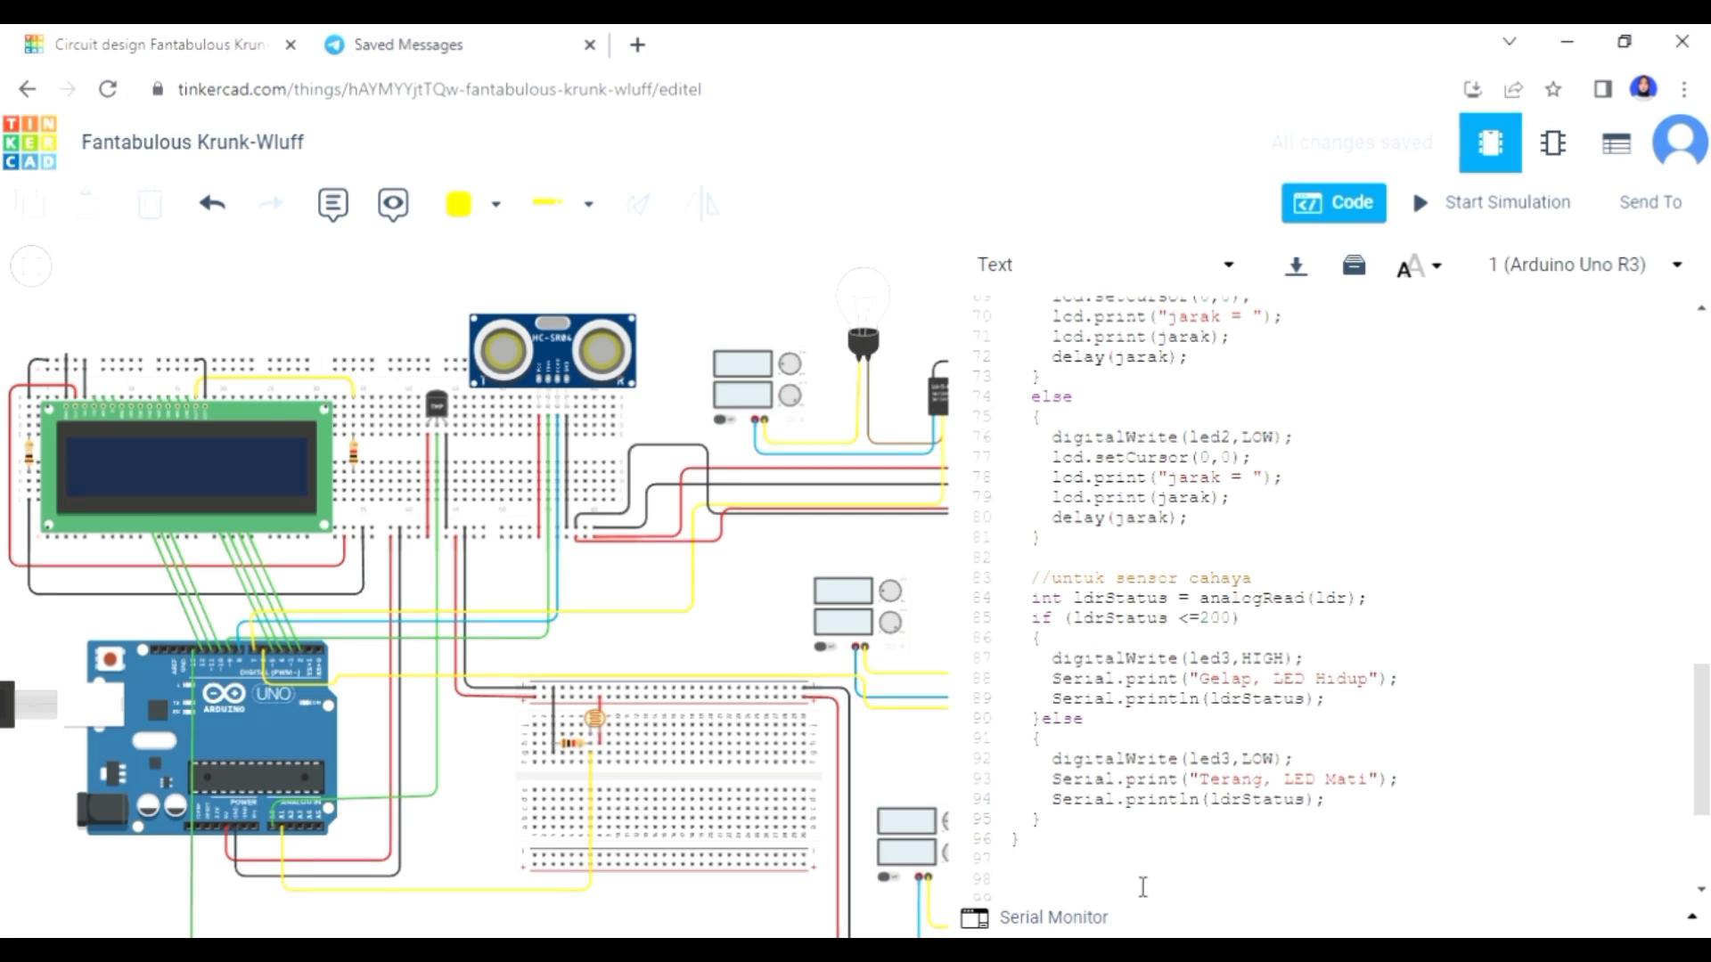
pyautogui.scroll(-3, 1108, 860)
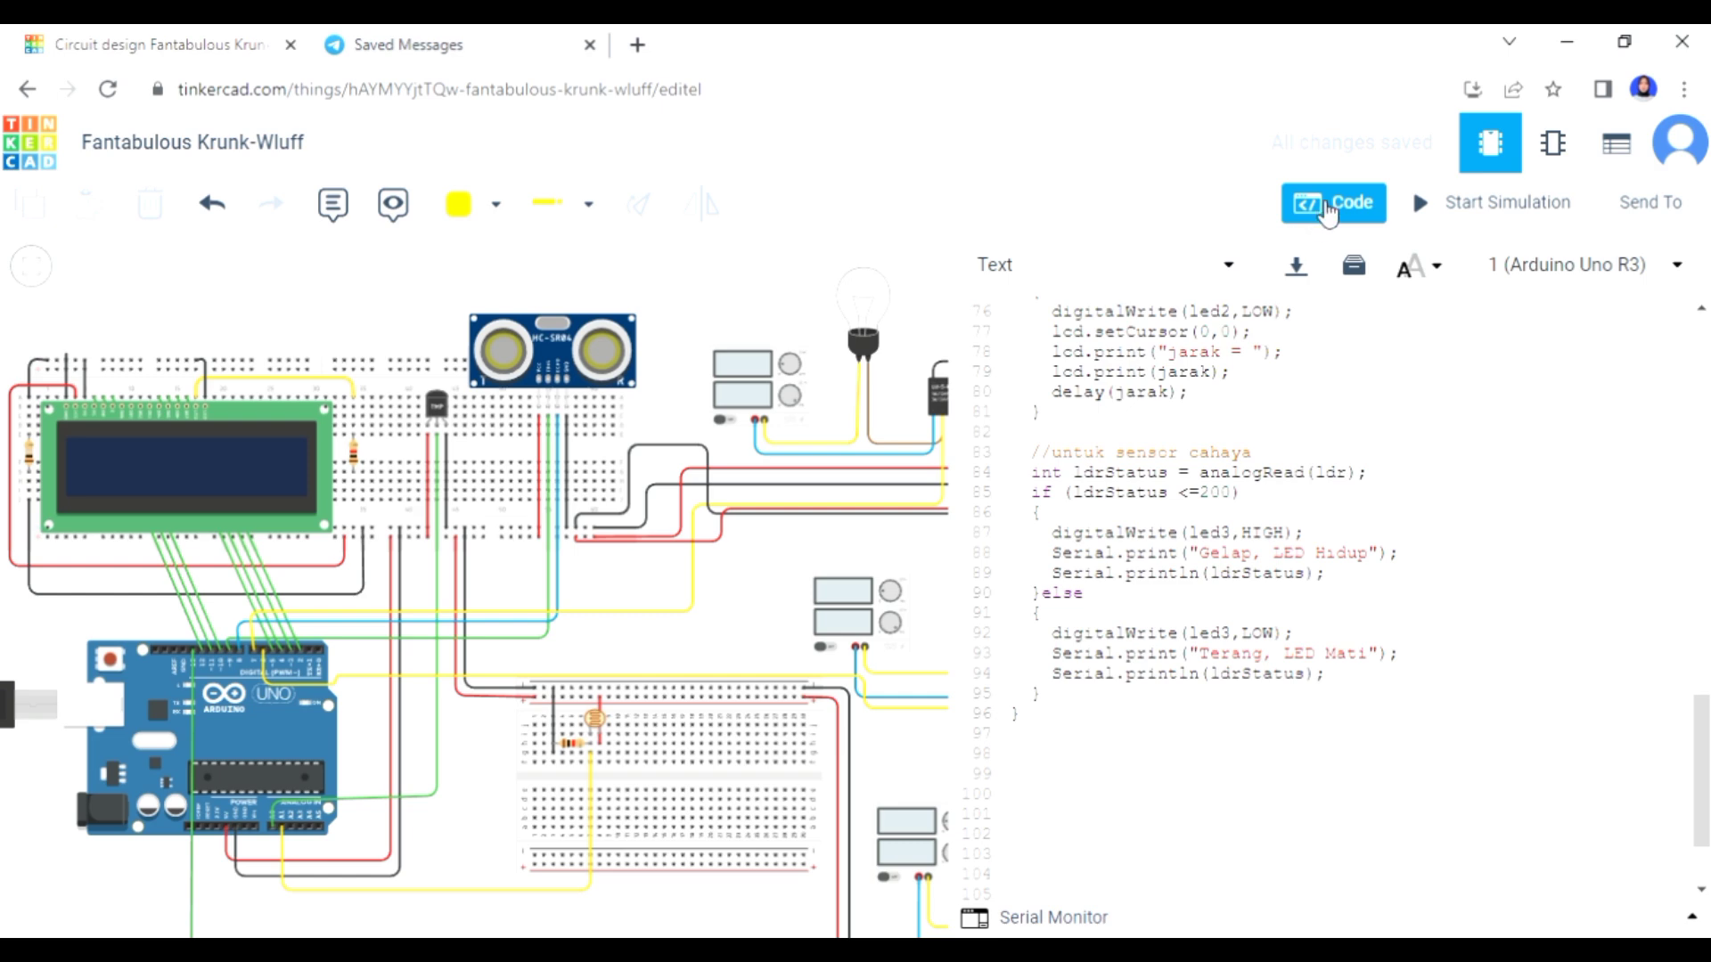
pyautogui.scroll(15, 1272, 692)
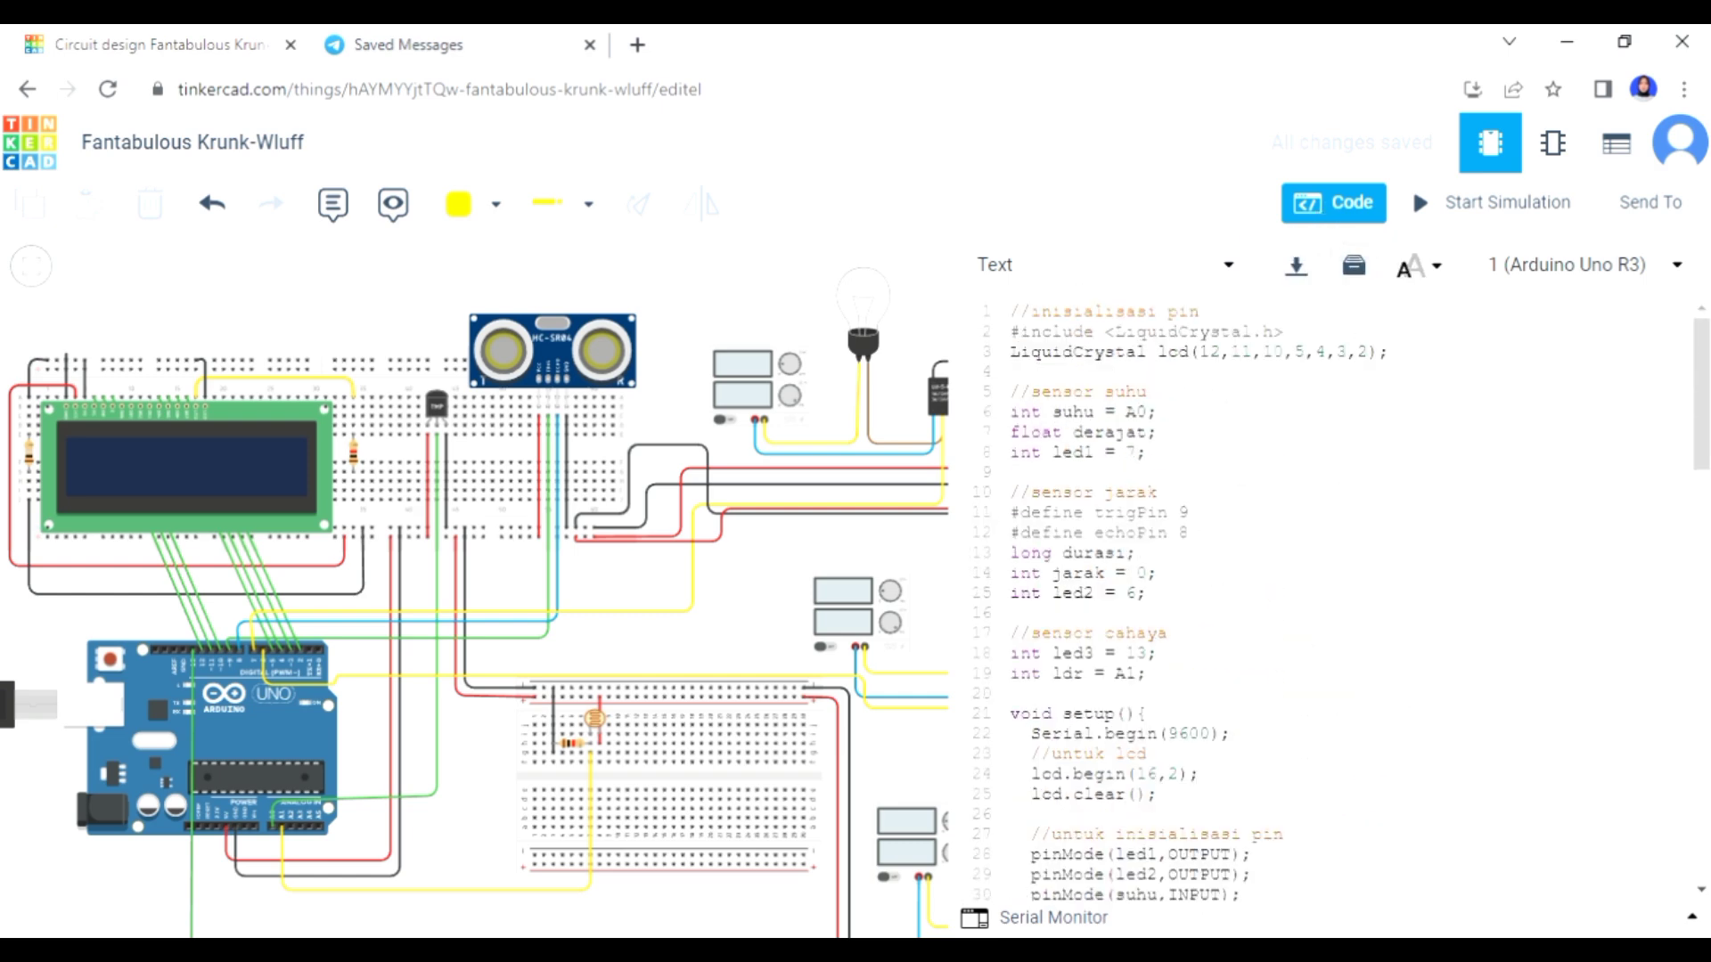
pyautogui.click(1332, 219)
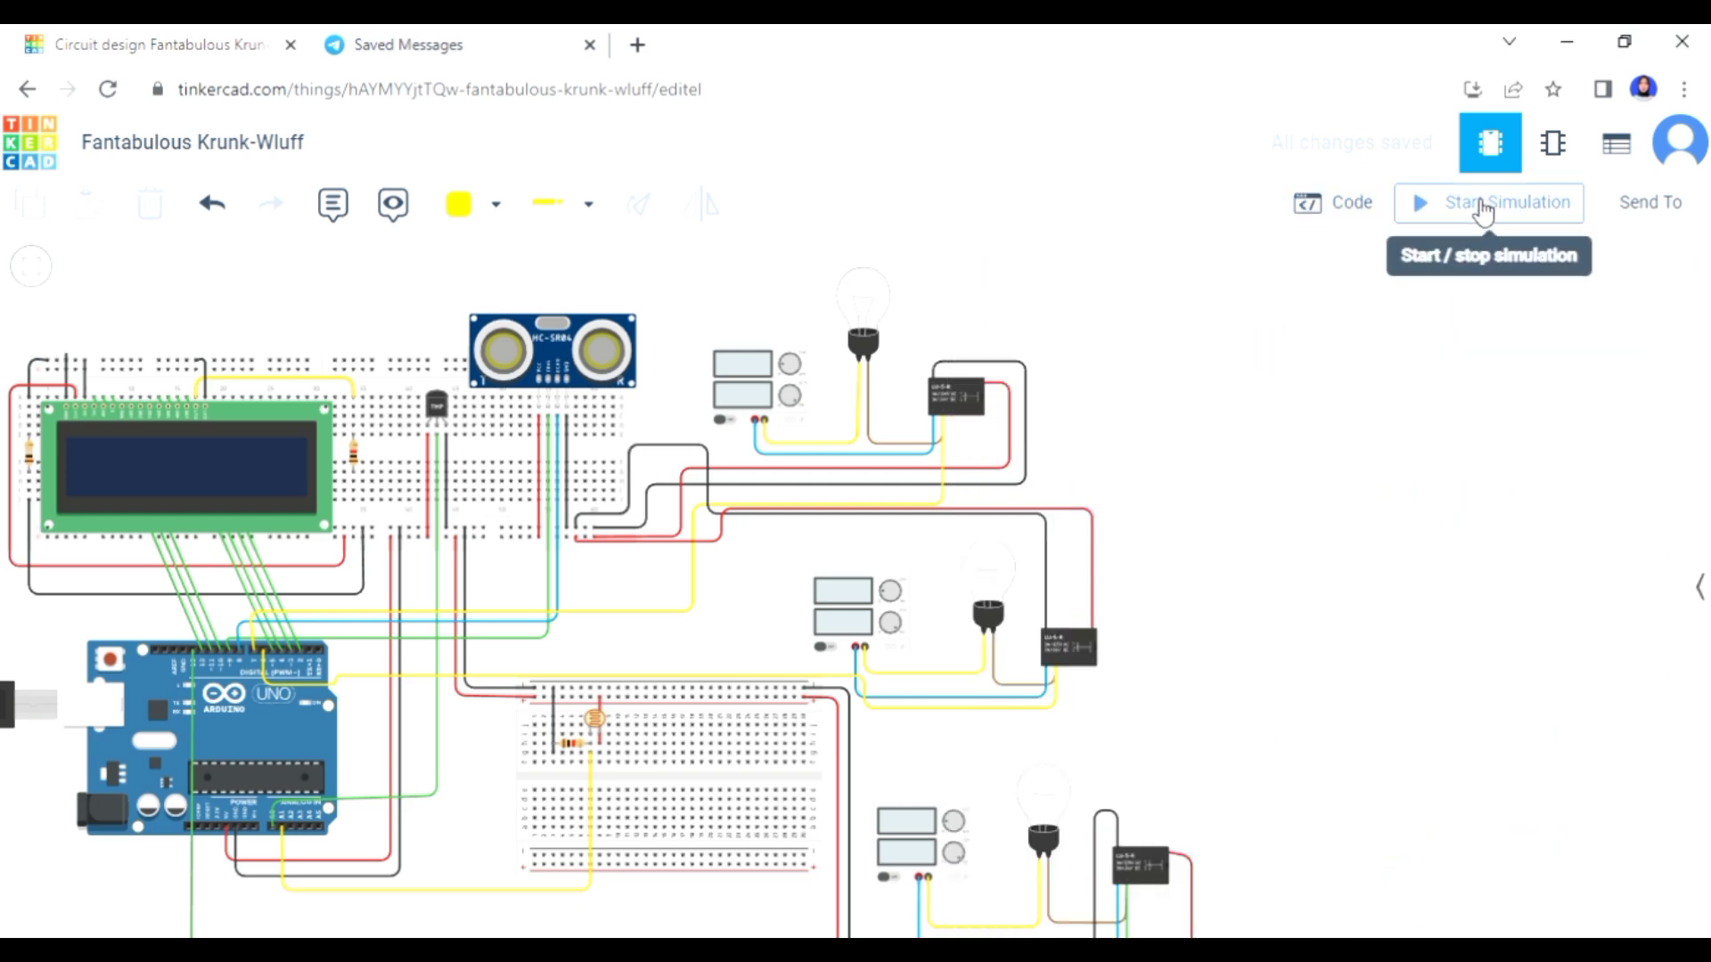
# - Start the simulation and vary the photoresistor's light level, finishing near the bright end
pyautogui.click(1482, 212)
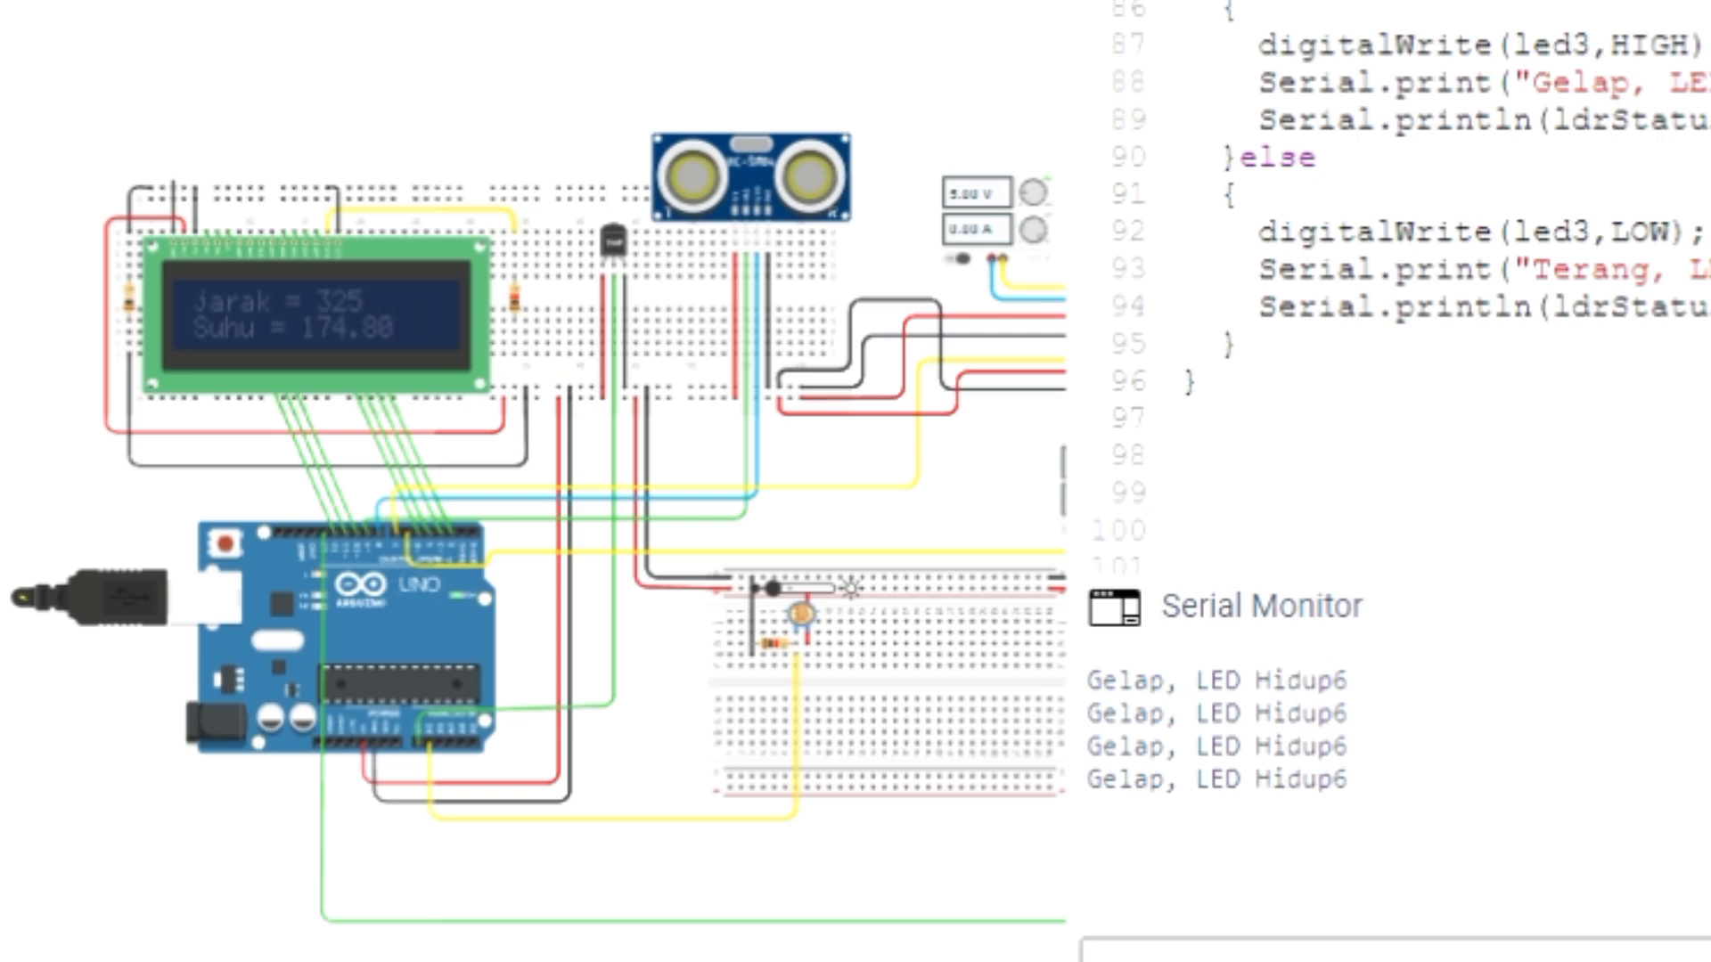
pyautogui.click(800, 614)
pyautogui.moveTo(827, 590); pyautogui.dragTo(792, 589)
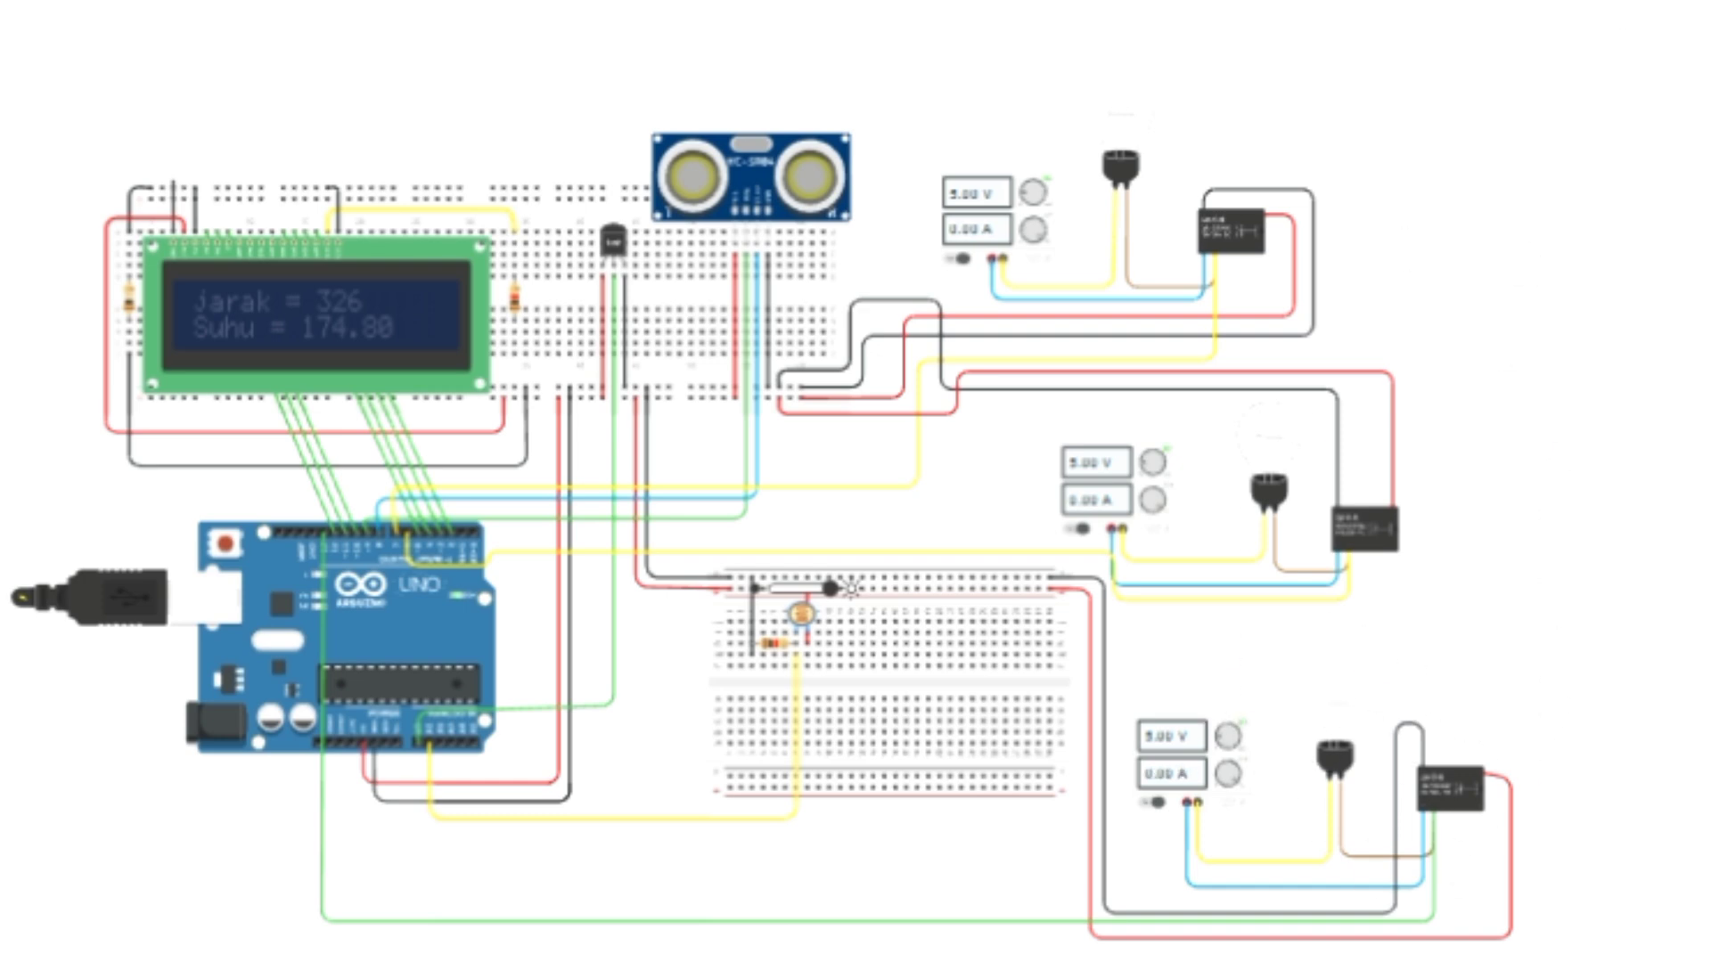
pyautogui.click(872, 365)
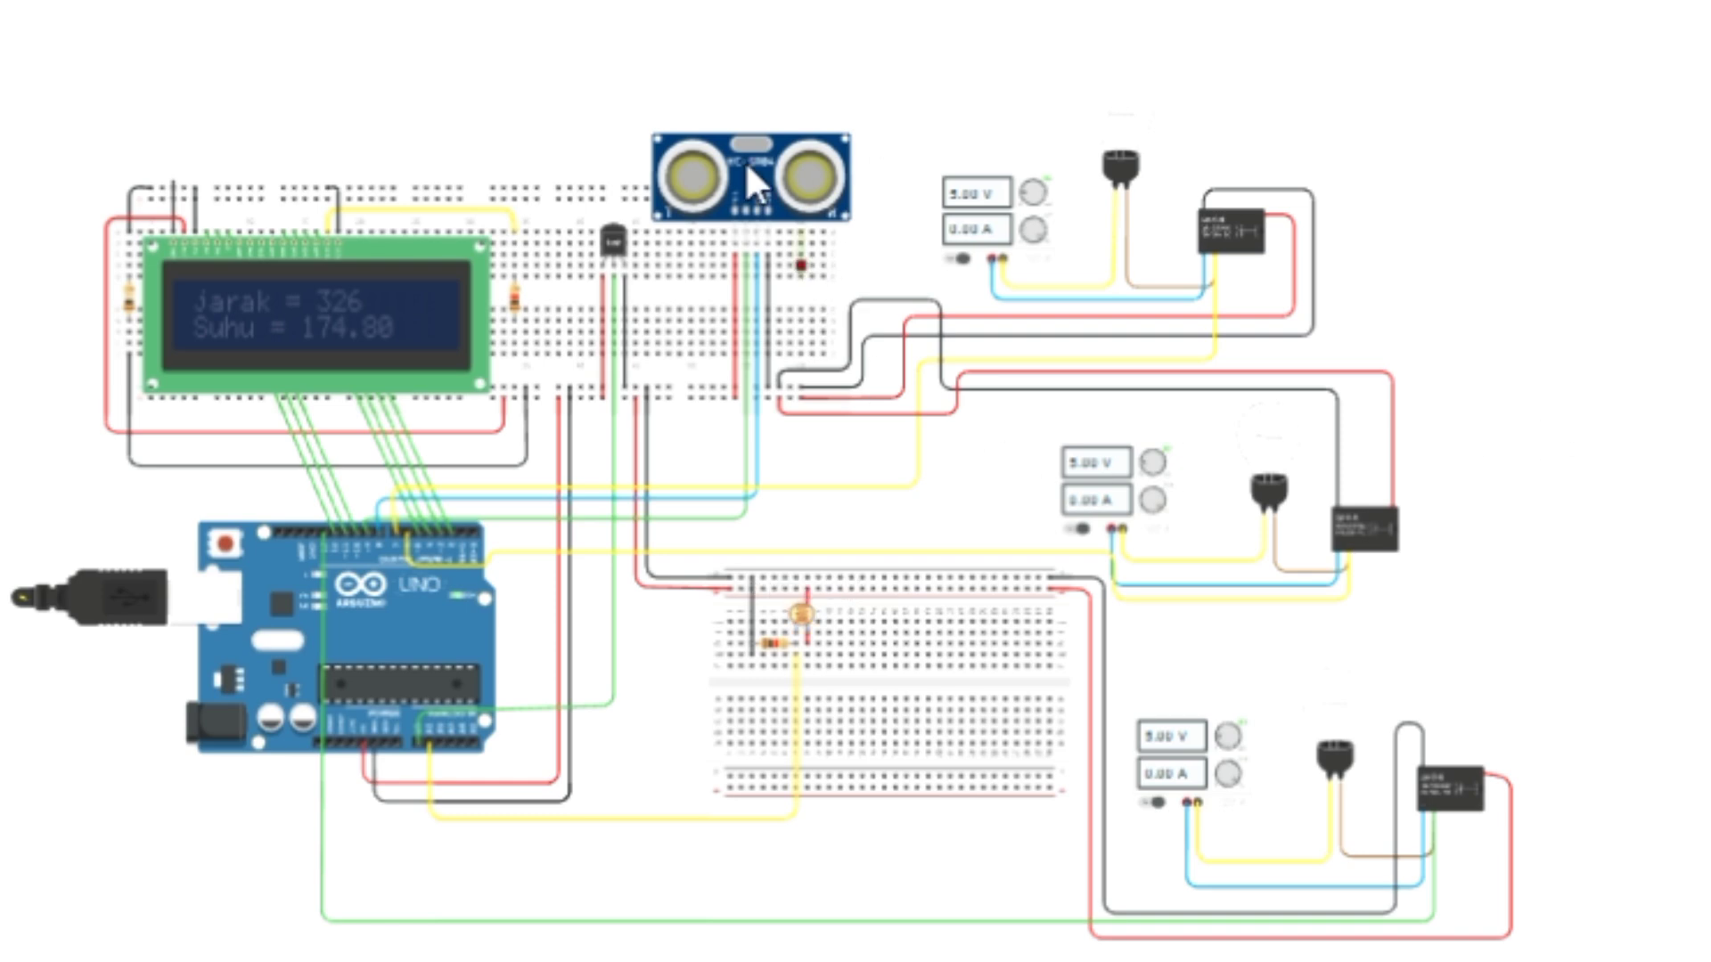
# - Move the ultrasonic sensor's target closer, to a distance of about 52 cm
pyautogui.click(745, 160)
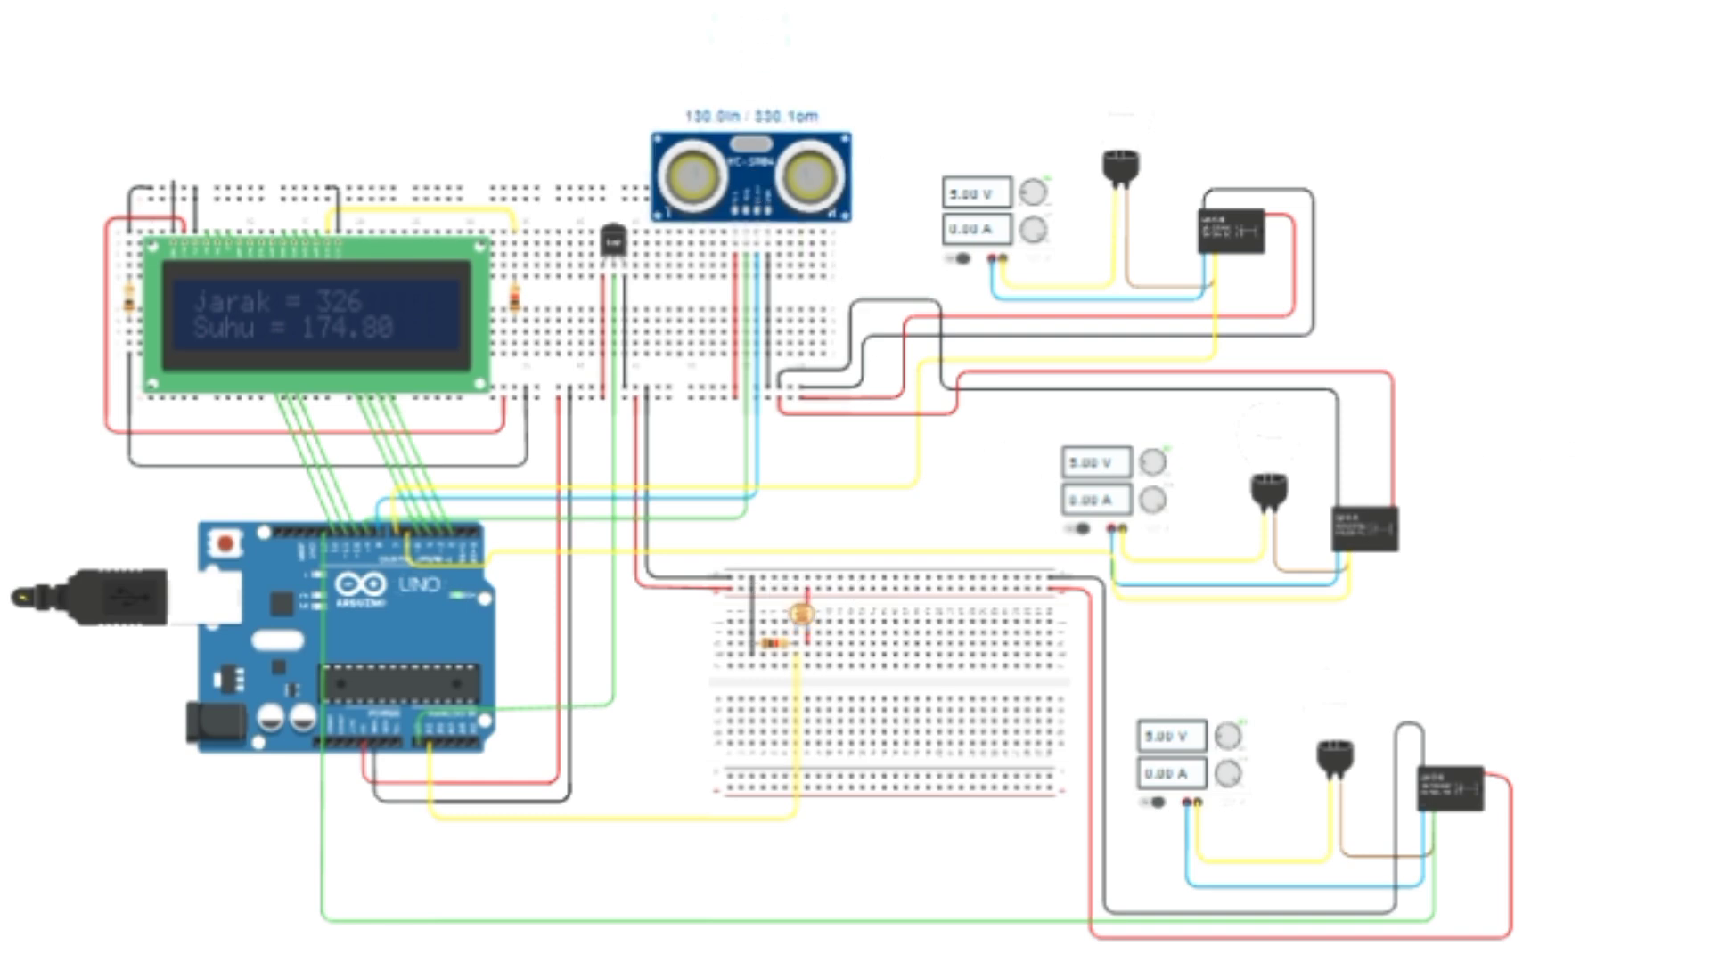
pyautogui.moveTo(749, 4)
pyautogui.mouseDown()
pyautogui.moveTo(775, 11)
pyautogui.moveTo(746, 22)
pyautogui.mouseUp()
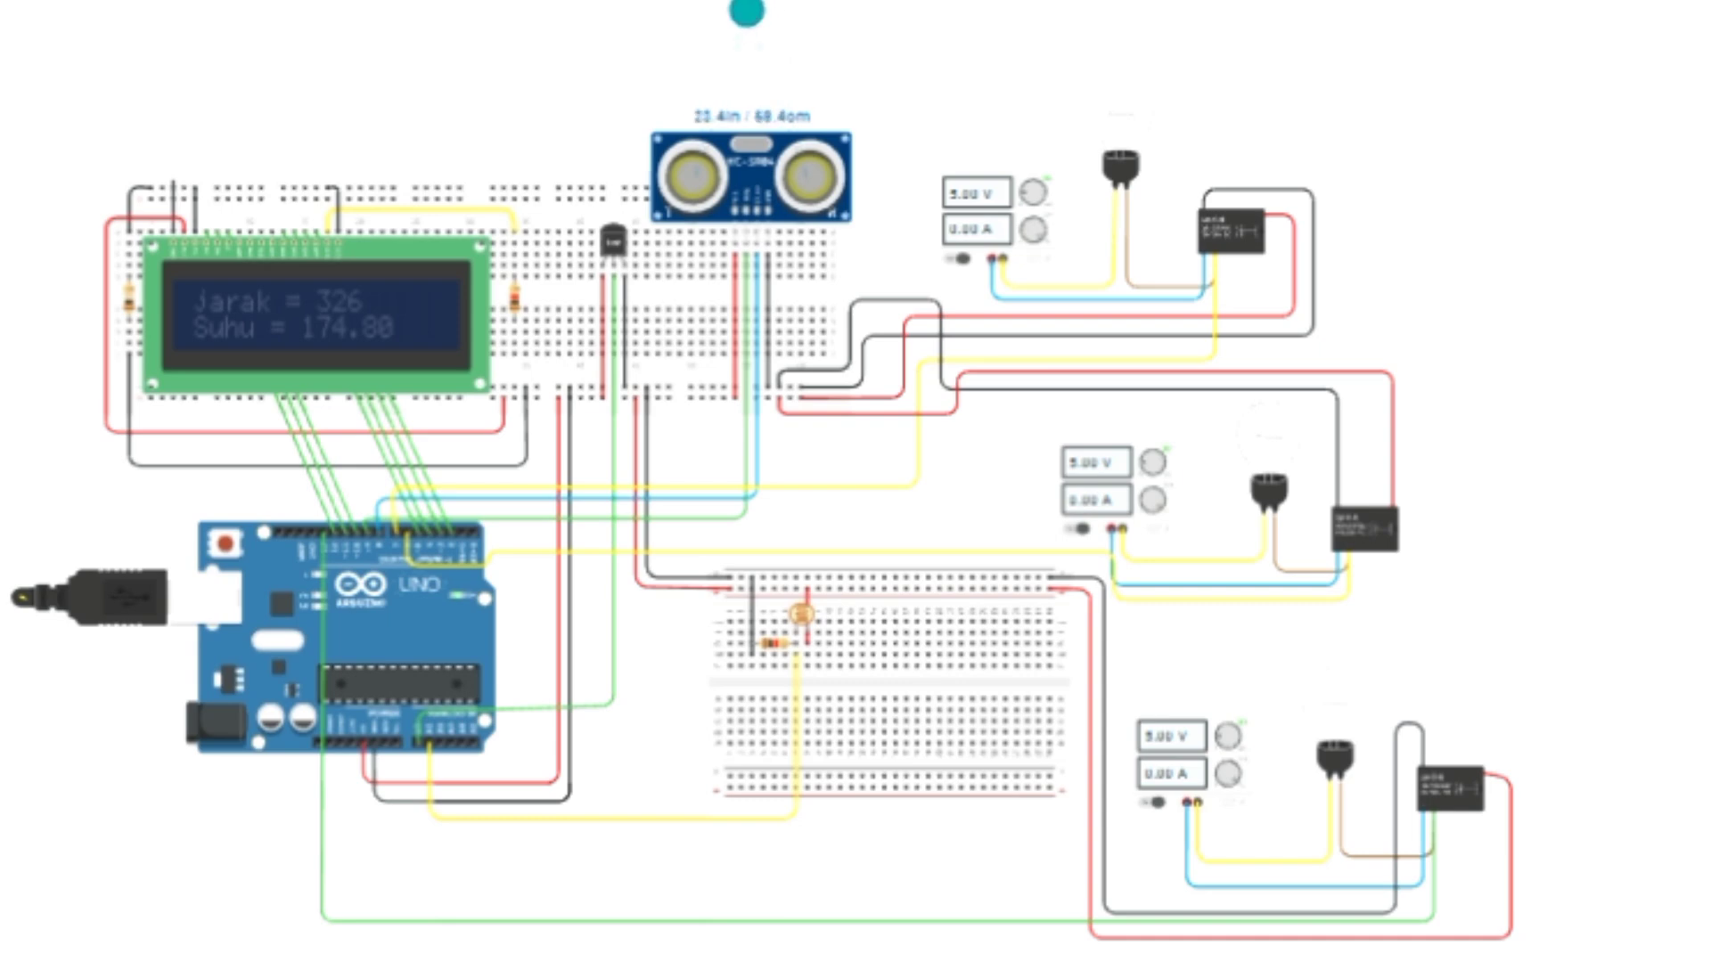
pyautogui.moveTo(742, 27); pyautogui.dragTo(746, 19)
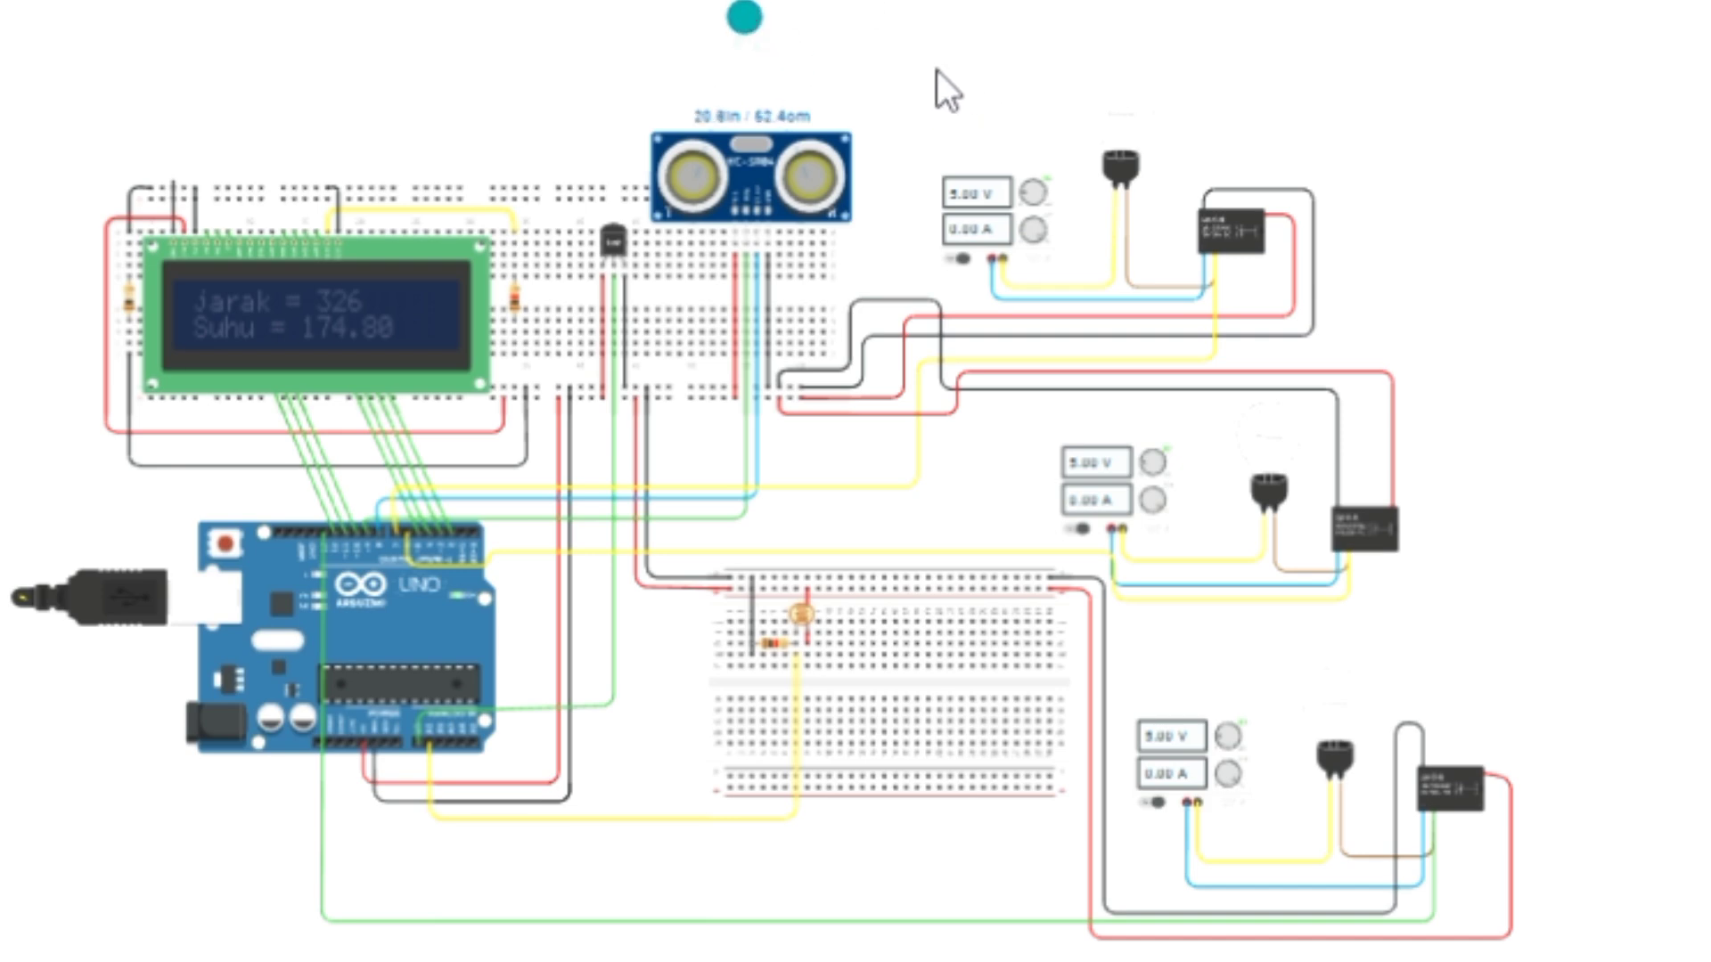